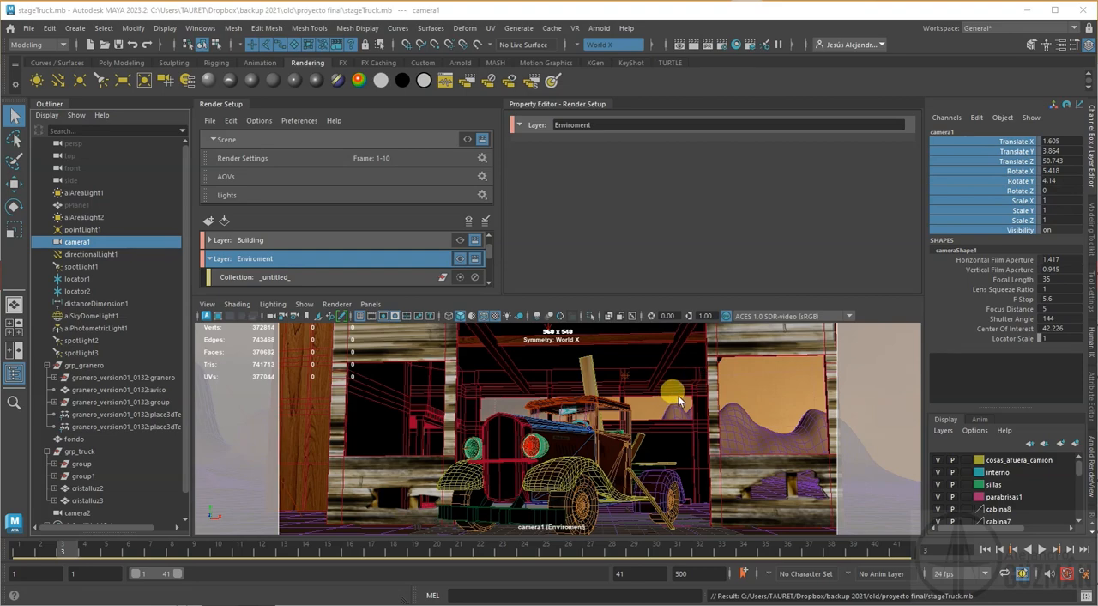
Step: Display the Beauty AOV in the Arnold RenderView and start rendering the scene
click(1091, 481)
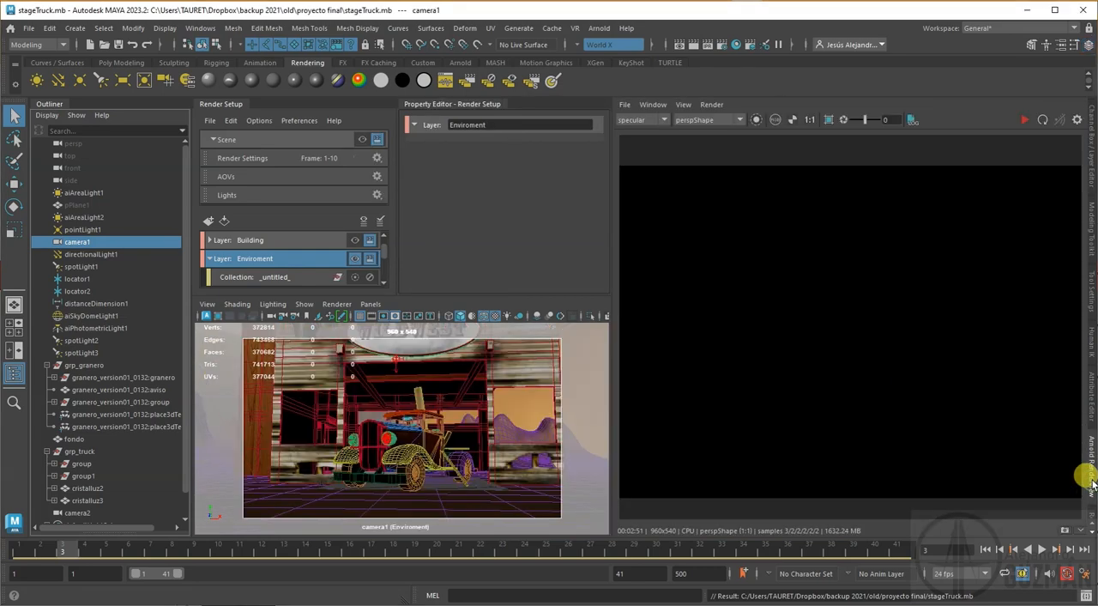
click(645, 119)
click(1025, 119)
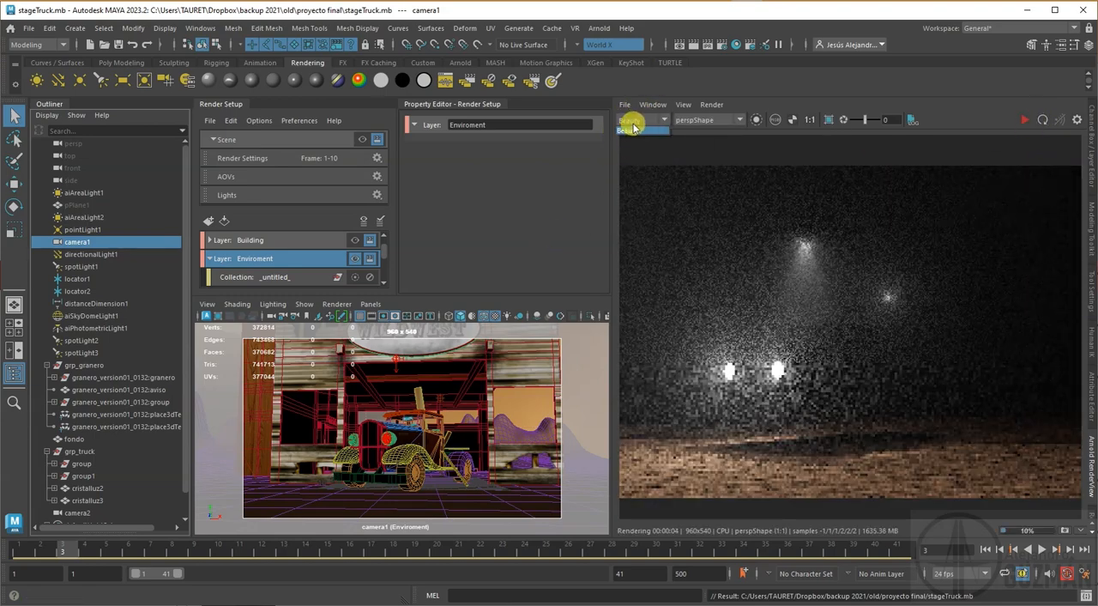
Step: Collapse the Enviroment layer, then make the master scene the visible render layer and update the Arnold render
click(209, 259)
click(360, 240)
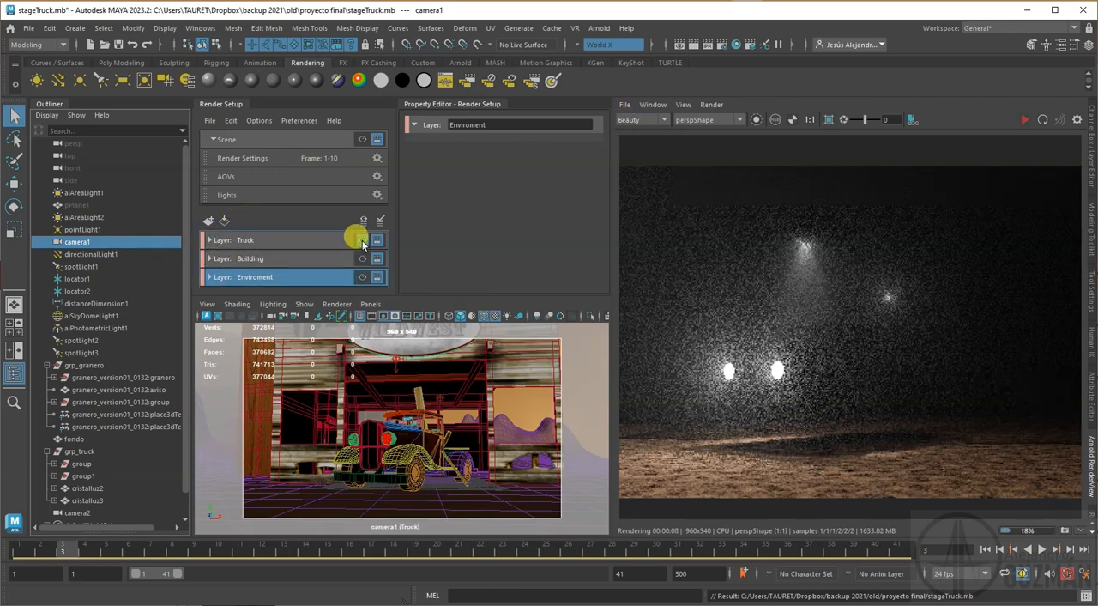
click(365, 139)
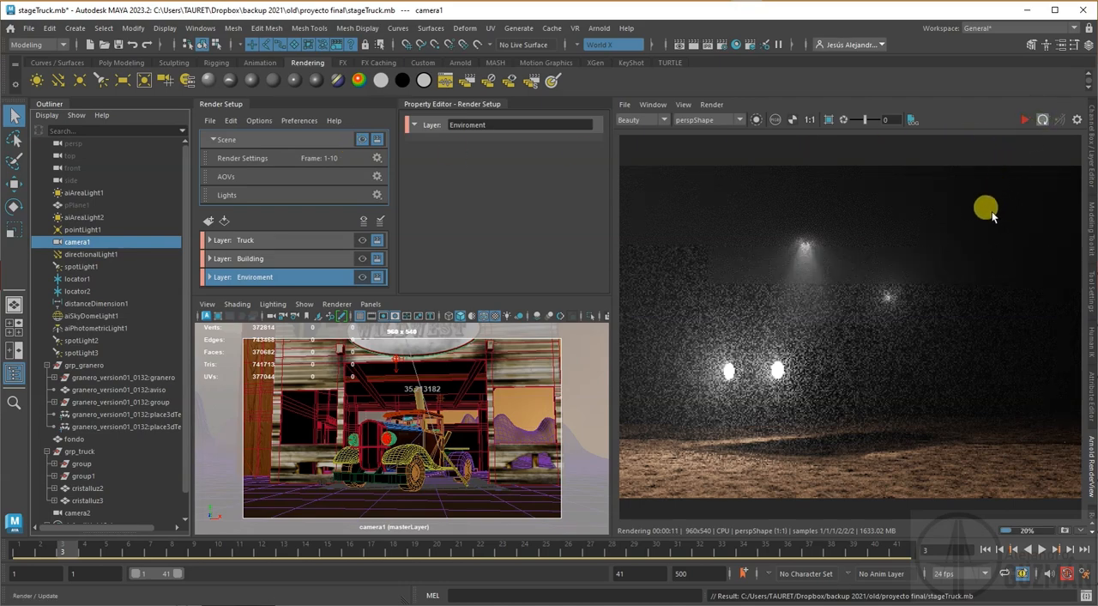
click(1041, 120)
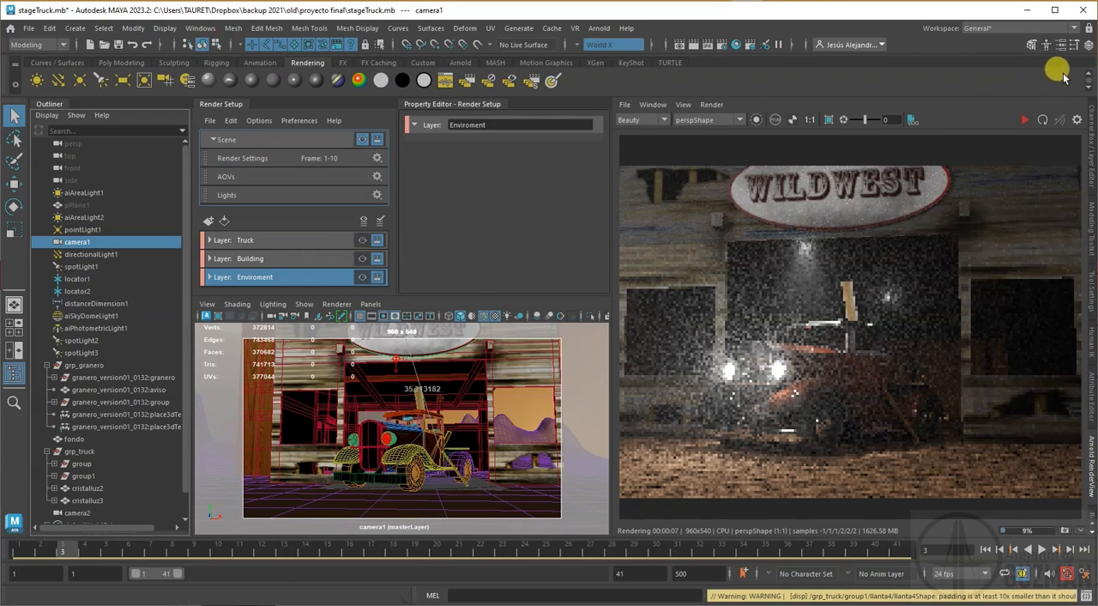
Step: Expand the Truck render layer and examine its truckItself, granero and bg collections and their primaryVisibility override
click(279, 241)
click(210, 241)
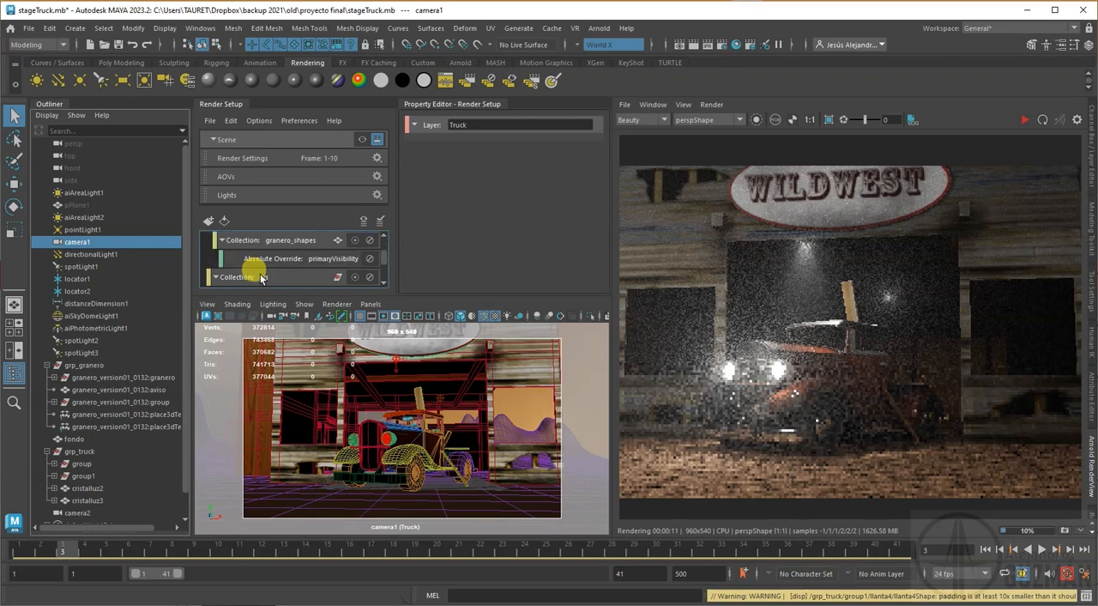
click(268, 259)
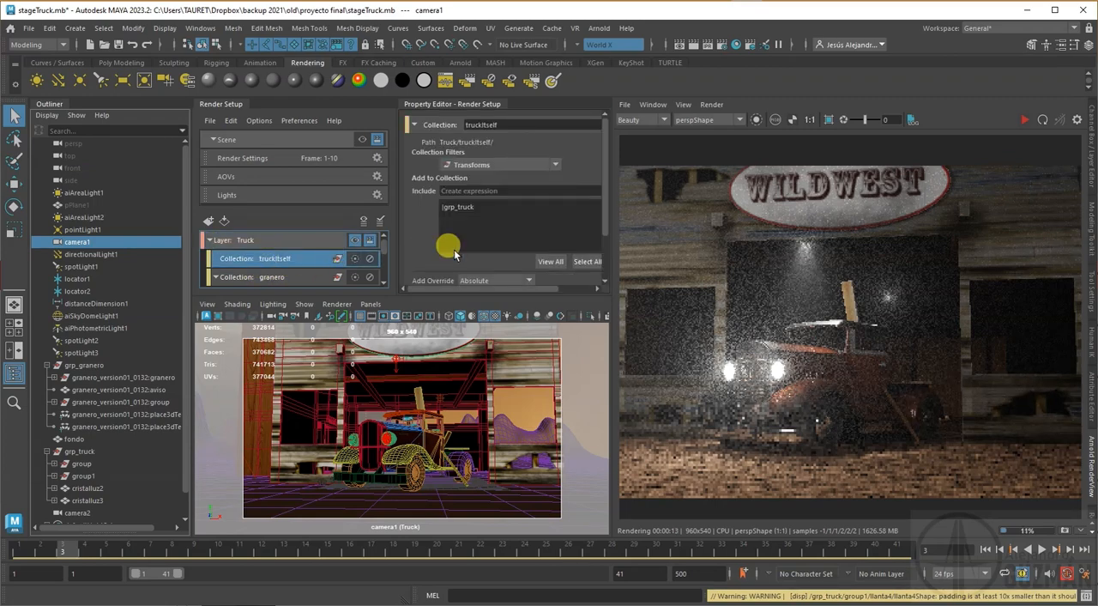
click(265, 241)
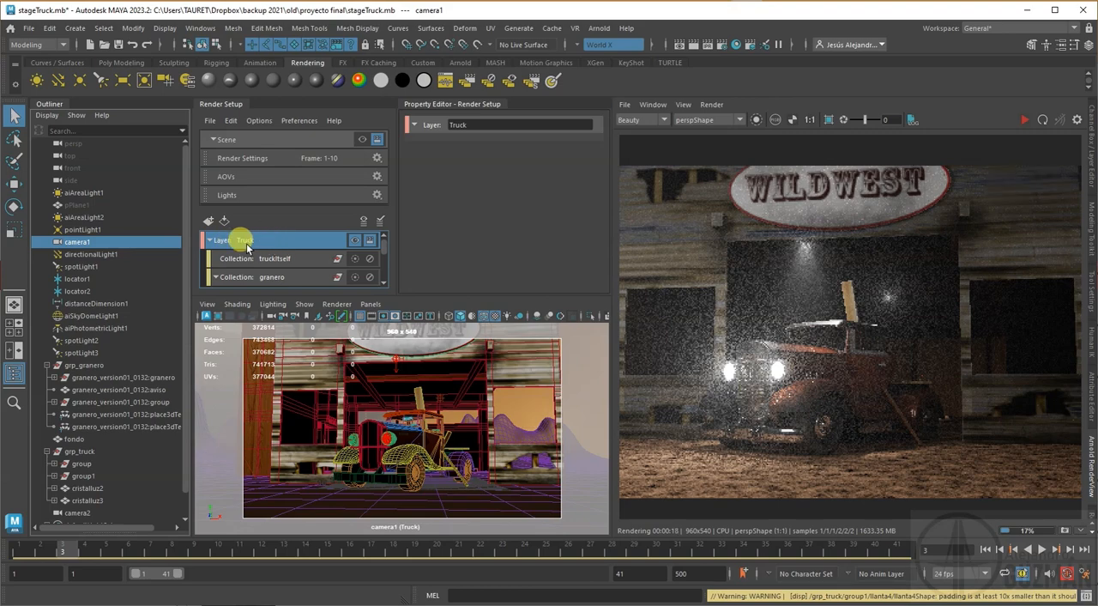
scroll(249, 240, down, 3)
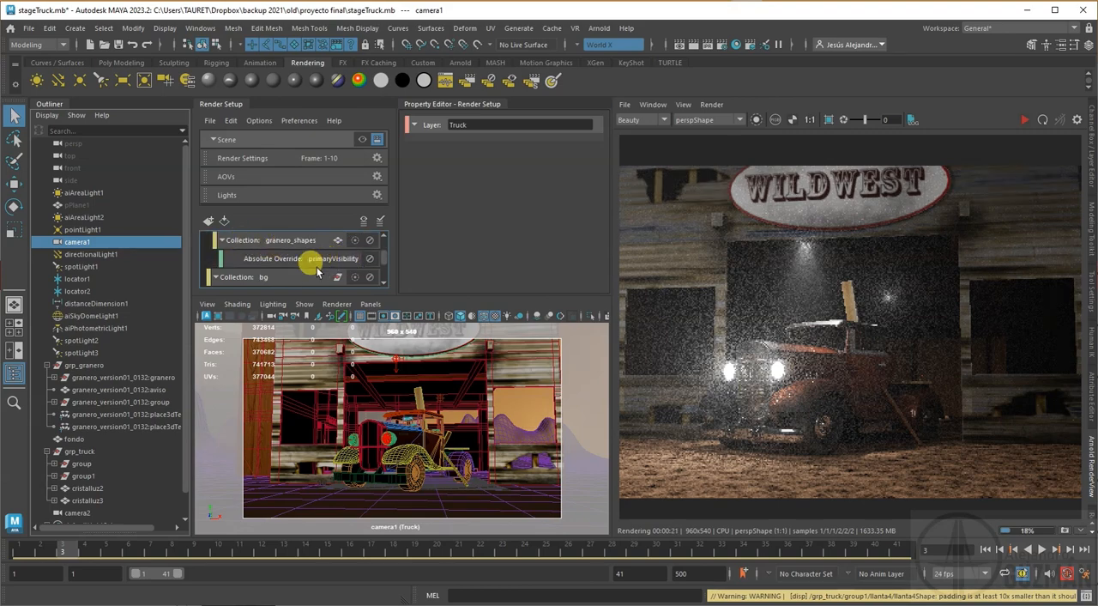
scroll(297, 277, down, 2)
scroll(294, 257, up, 5)
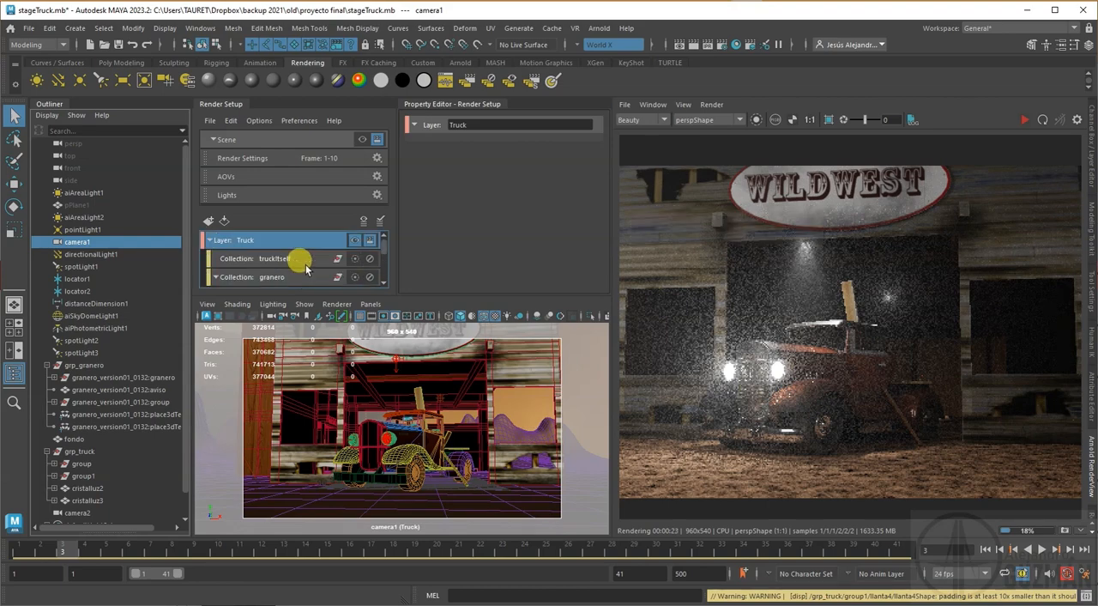
Step: Update the Arnold render of the Truck layer and collapse that layer in Render Setup
click(1041, 120)
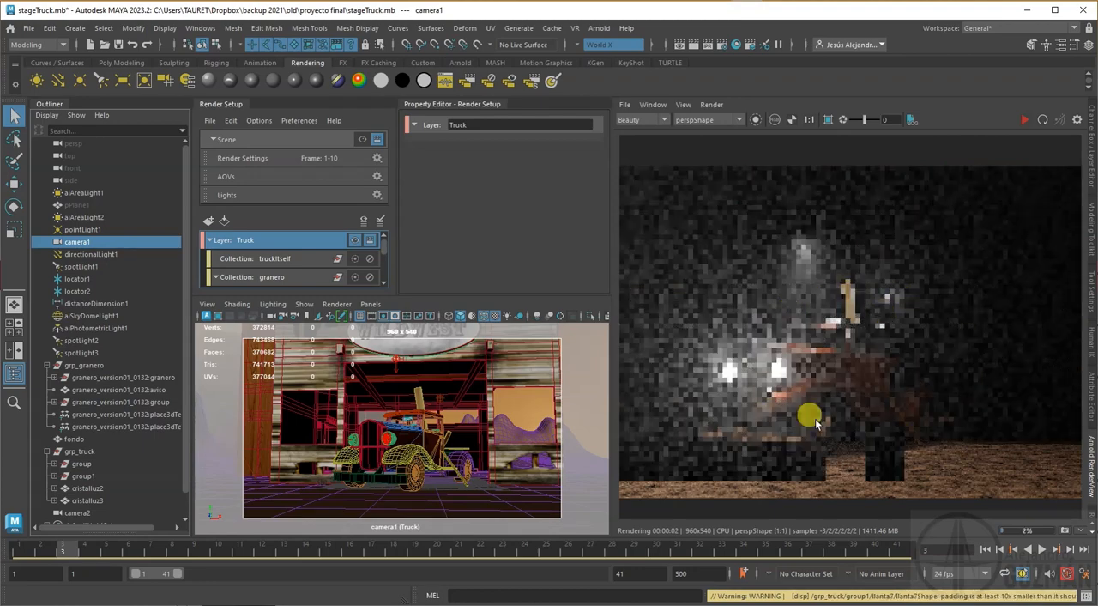
click(210, 240)
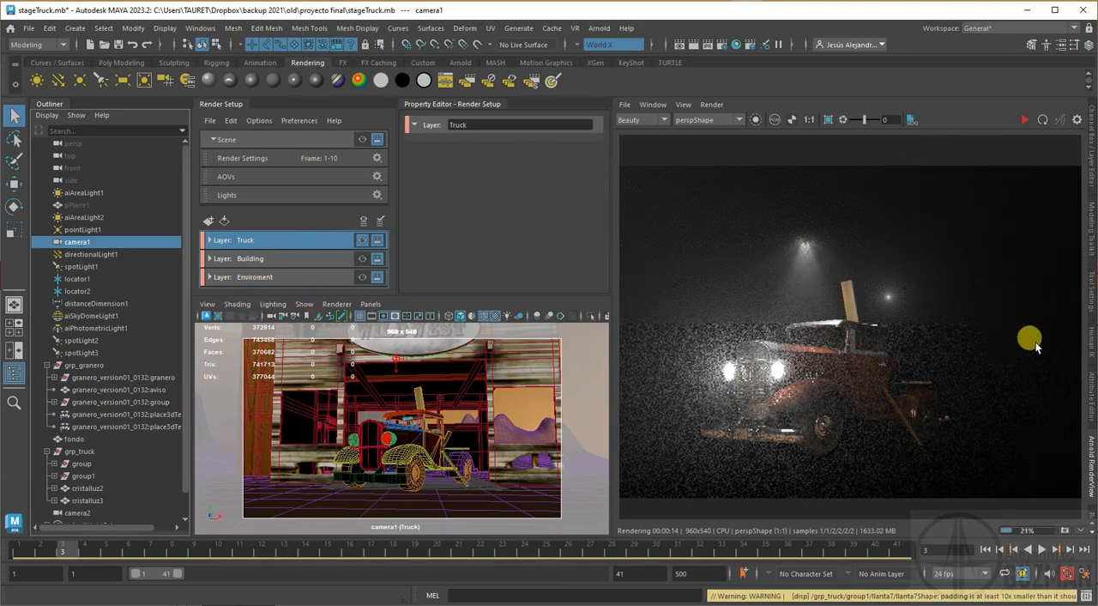
click(1091, 447)
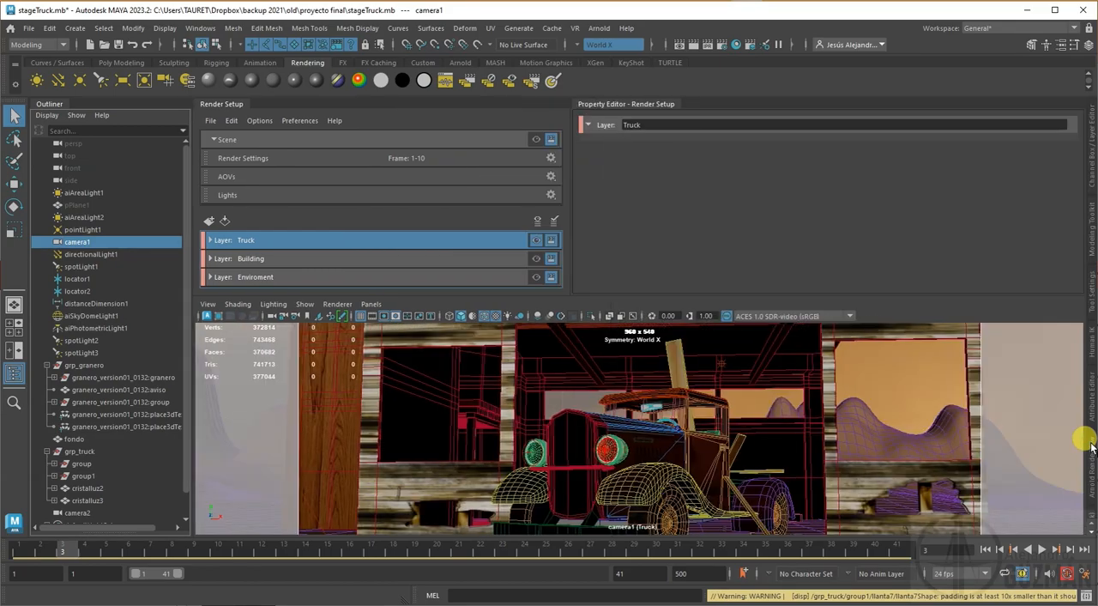
click(1091, 447)
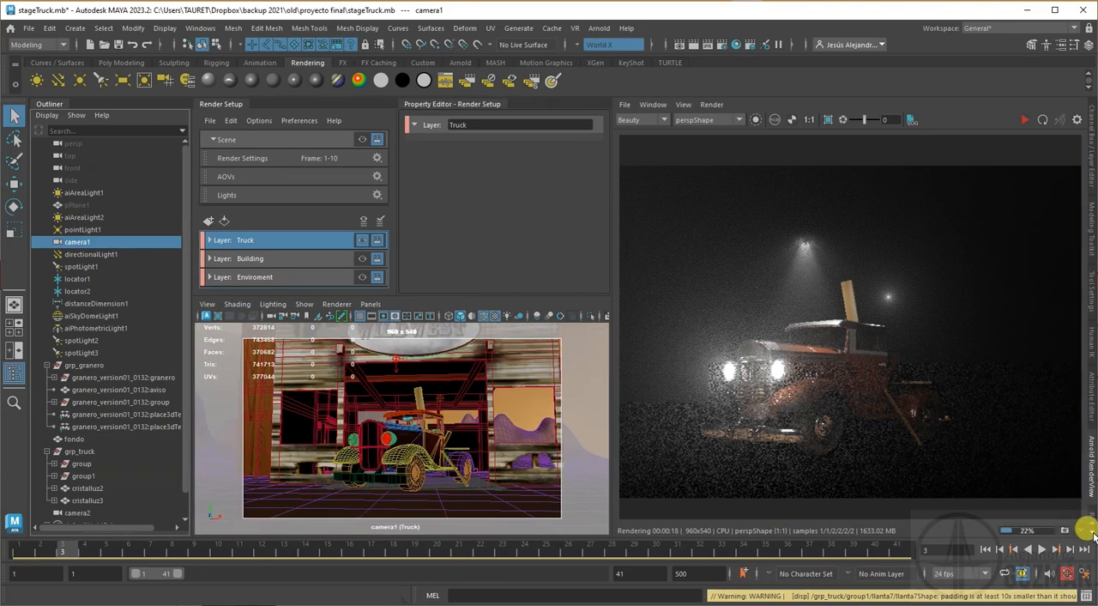
Step: Add the ID and Z AOVs to the active AOVs in the Truck layer's Render Settings
click(1090, 494)
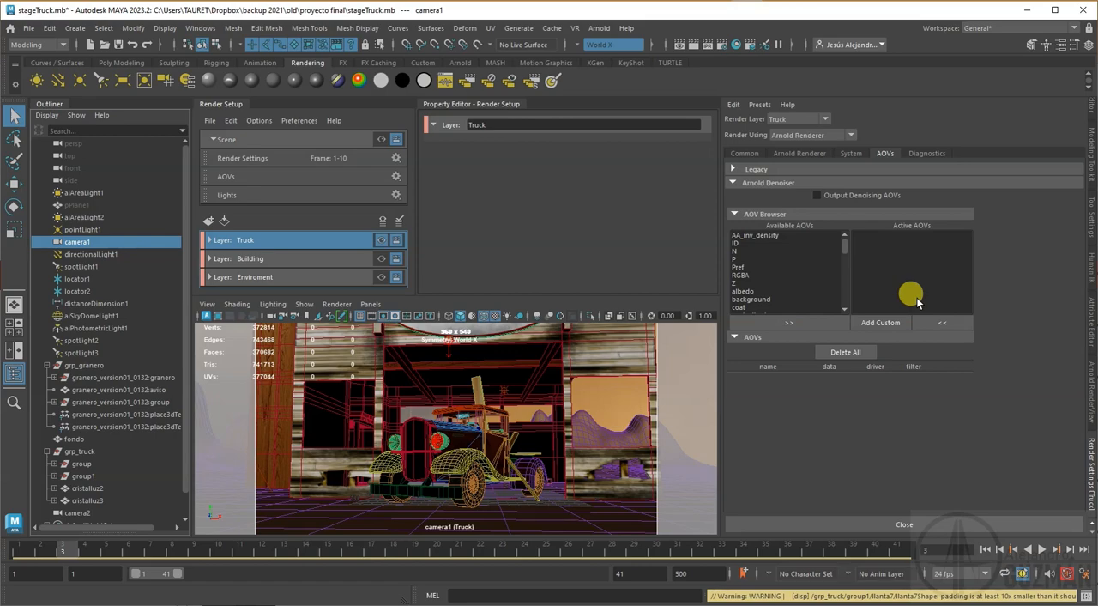
click(734, 243)
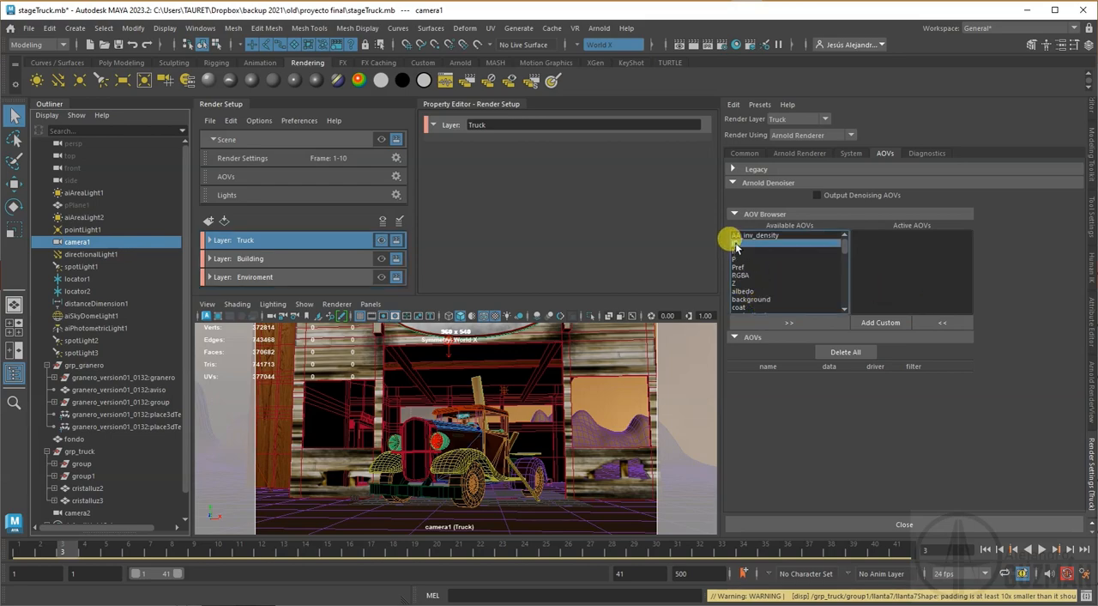
click(816, 323)
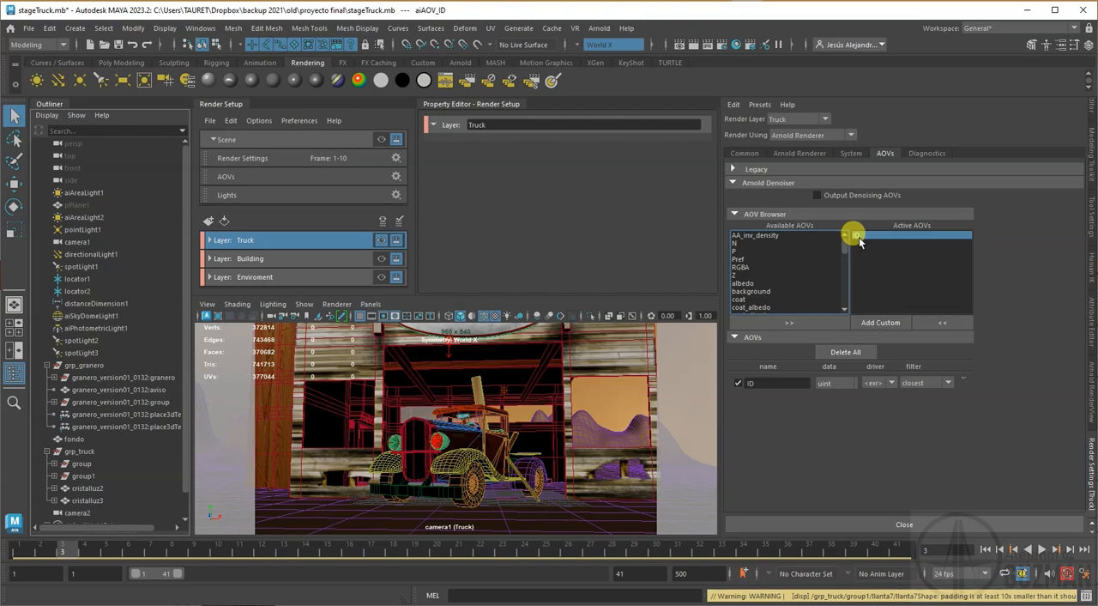
click(734, 274)
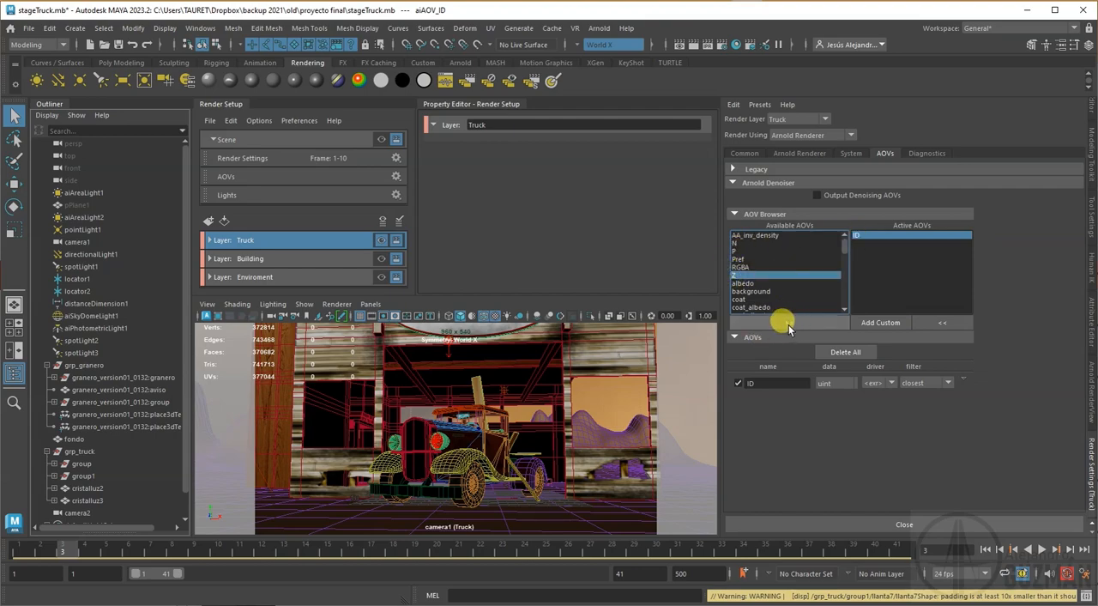
click(791, 323)
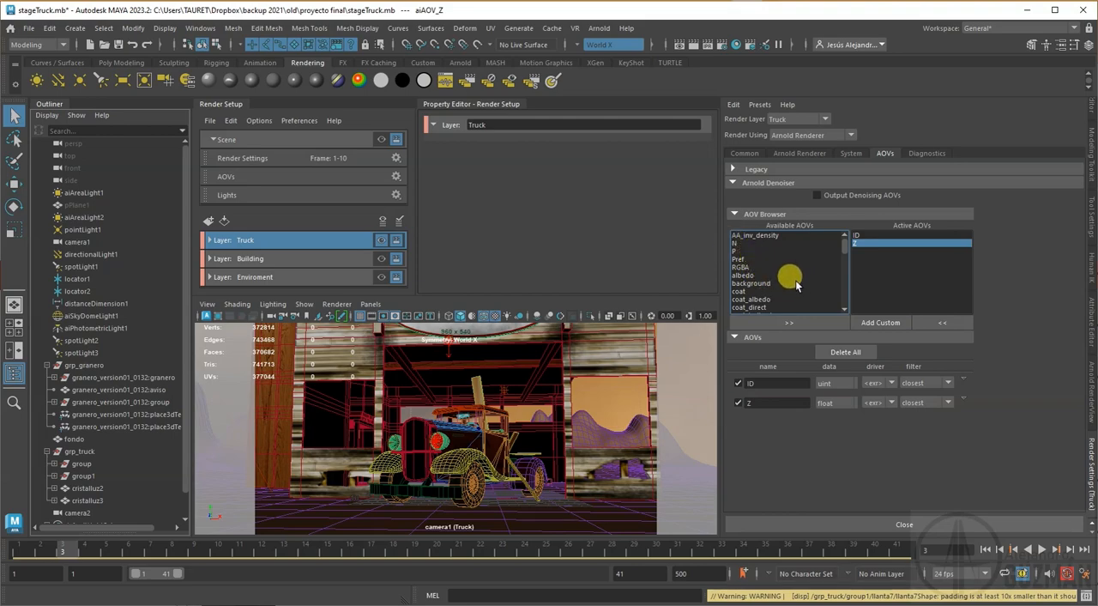
Step: Add the diffuse, diffuse_direct and diffuse_indirect AOVs to the active AOVs
click(844, 309)
click(843, 310)
click(843, 310)
click(843, 310)
click(843, 310)
click(844, 310)
click(750, 292)
shift+click(762, 308)
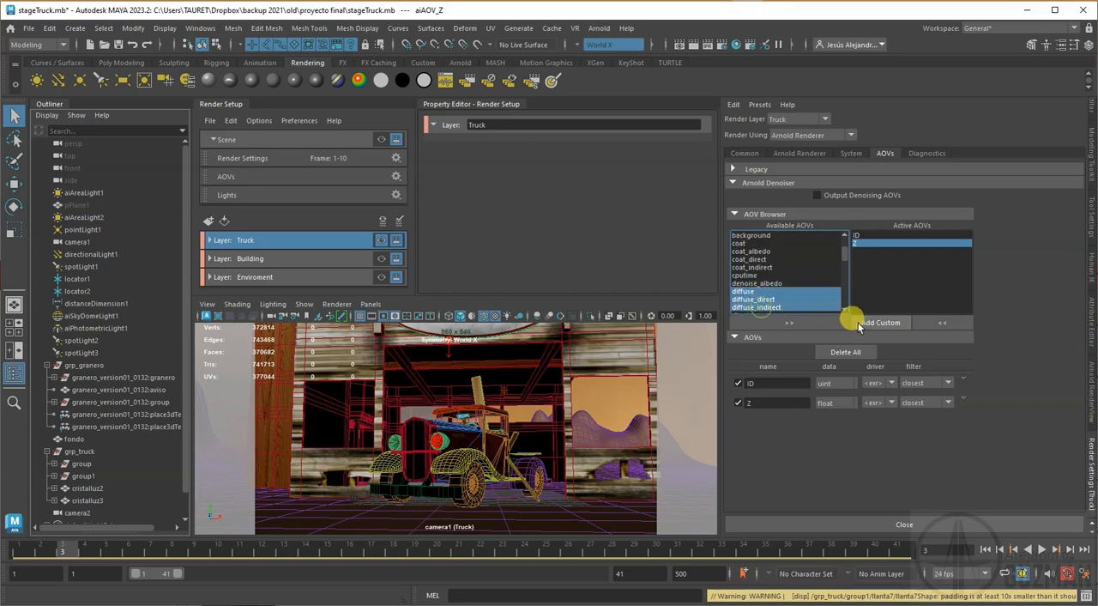
click(824, 322)
click(869, 250)
Step: Add the specular, specular_direct and specular_indirect AOVs to the active AOVs
scroll(779, 294, down, 3)
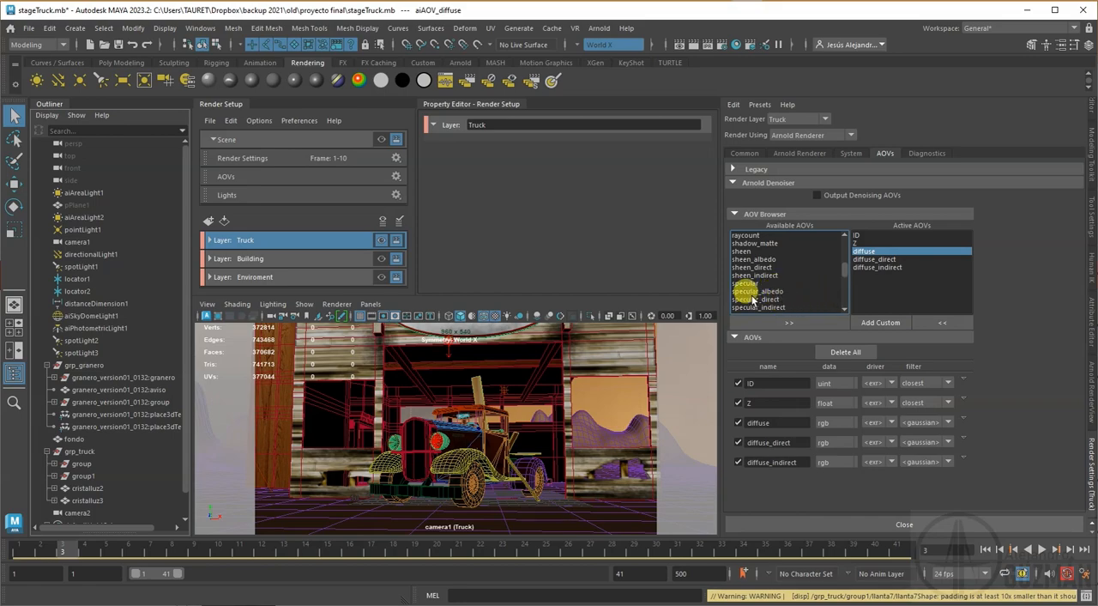
click(743, 284)
ctrl+click(757, 298)
ctrl+click(760, 307)
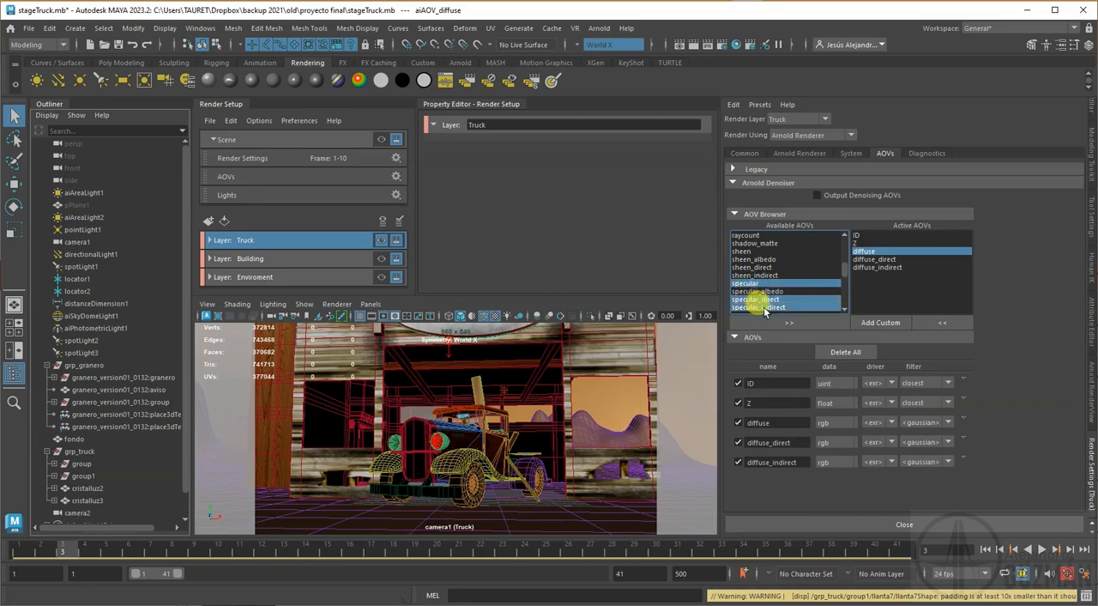
click(835, 323)
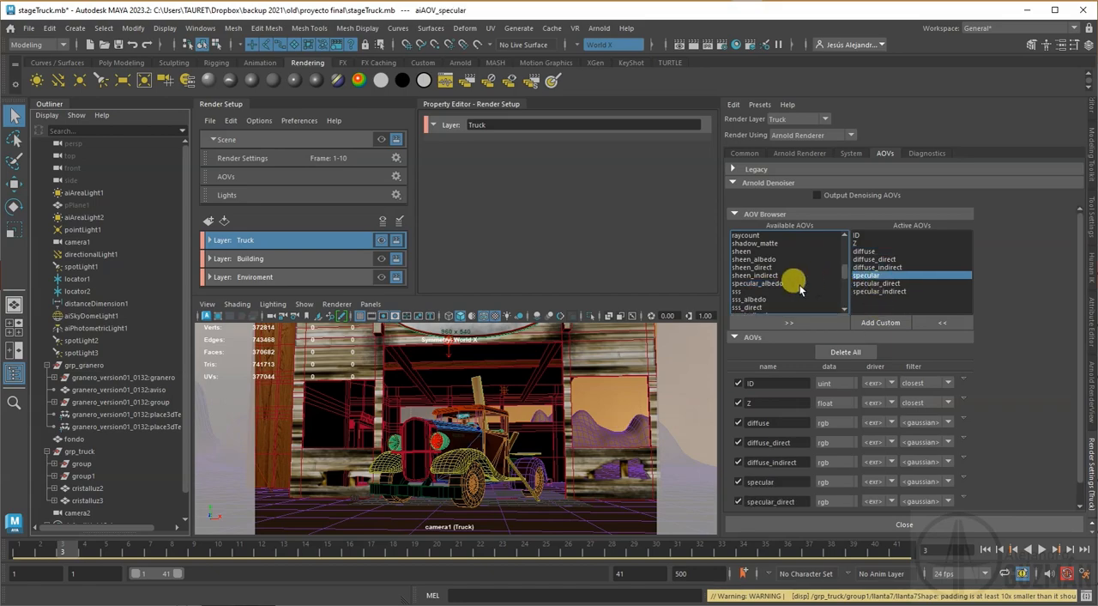
Step: Add the albedo AOV to the active AOVs
scroll(790, 279, up, 3)
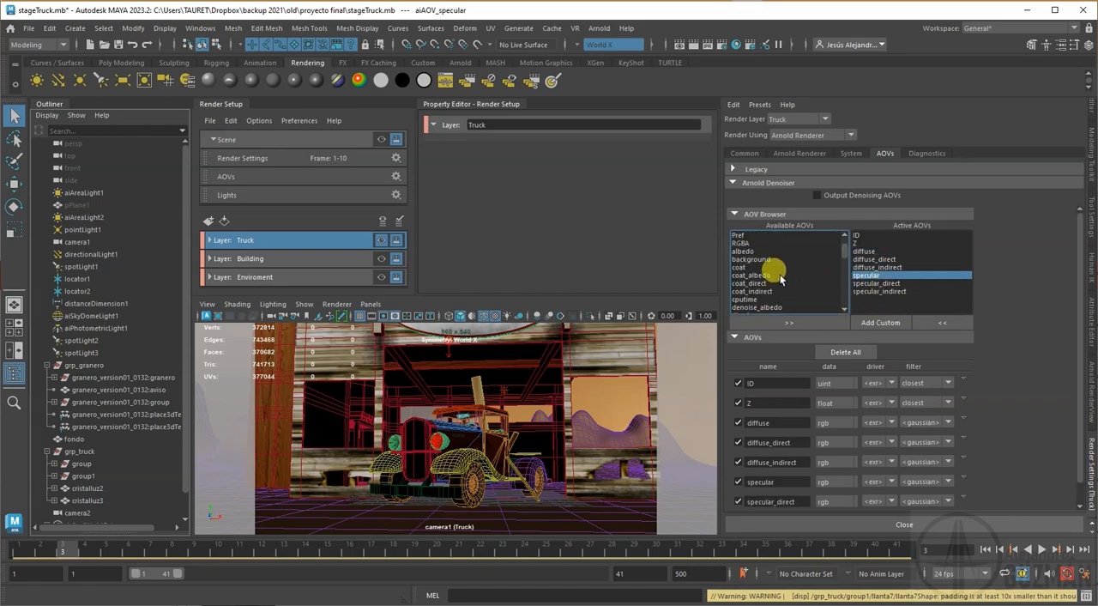
click(751, 251)
click(809, 321)
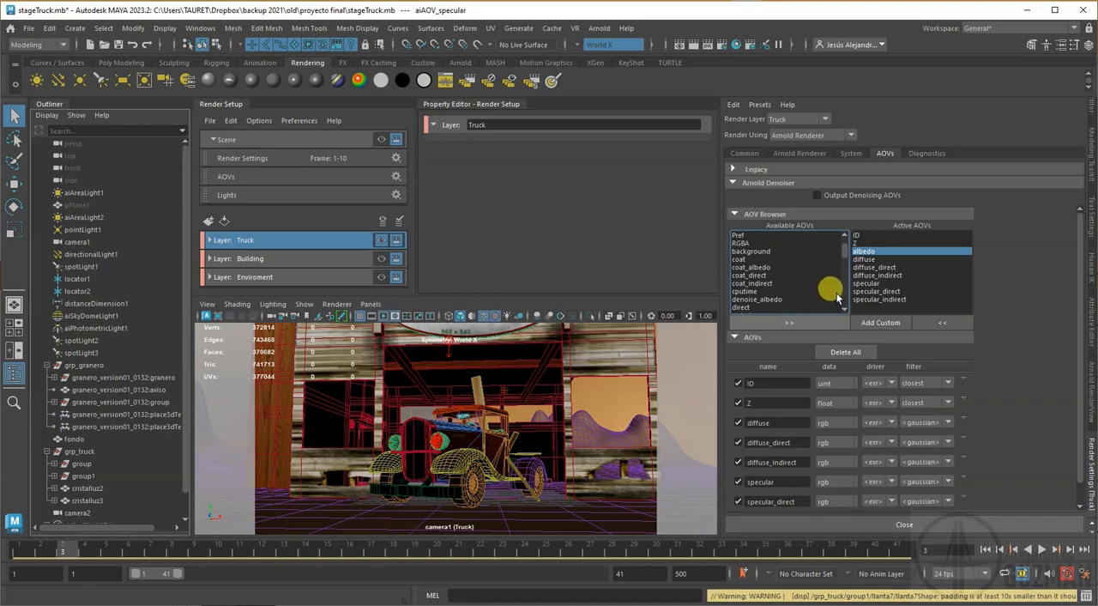
Step: Look through the remaining available AOVs, from the sheen and sss entries down to the cryptomatte ones
scroll(820, 274, down, 2)
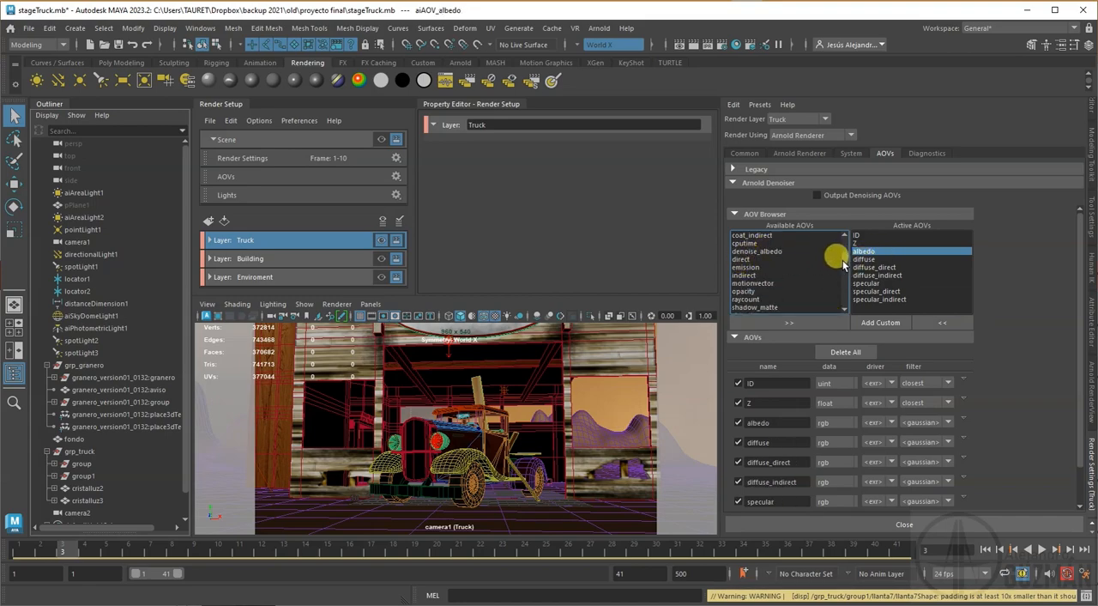
click(842, 312)
click(841, 312)
click(842, 311)
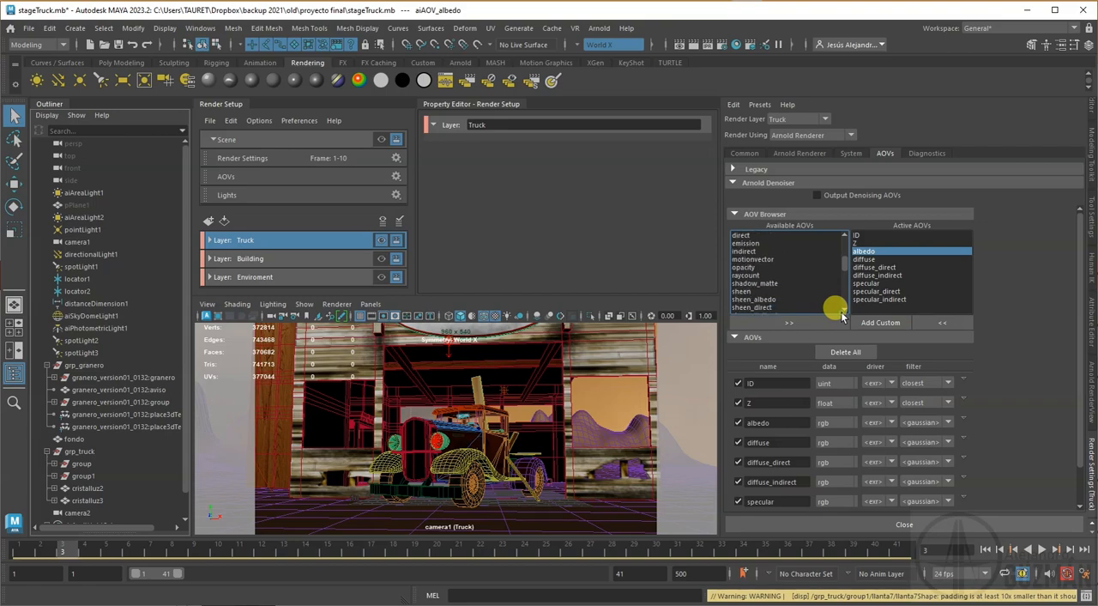
click(842, 311)
click(842, 311)
click(842, 311)
click(842, 312)
click(842, 311)
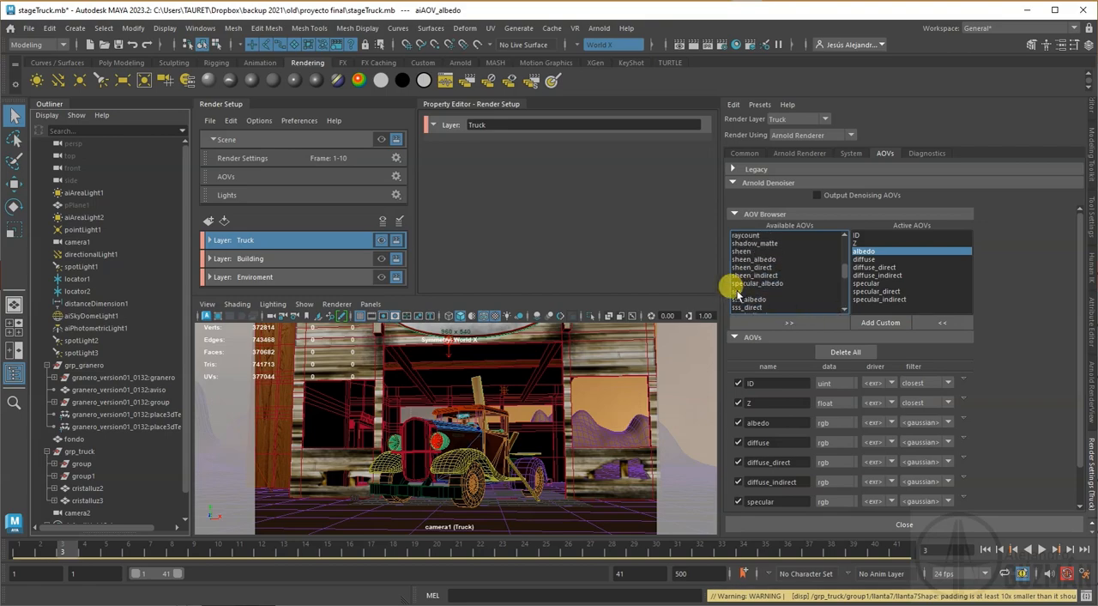
scroll(764, 296, down, 4)
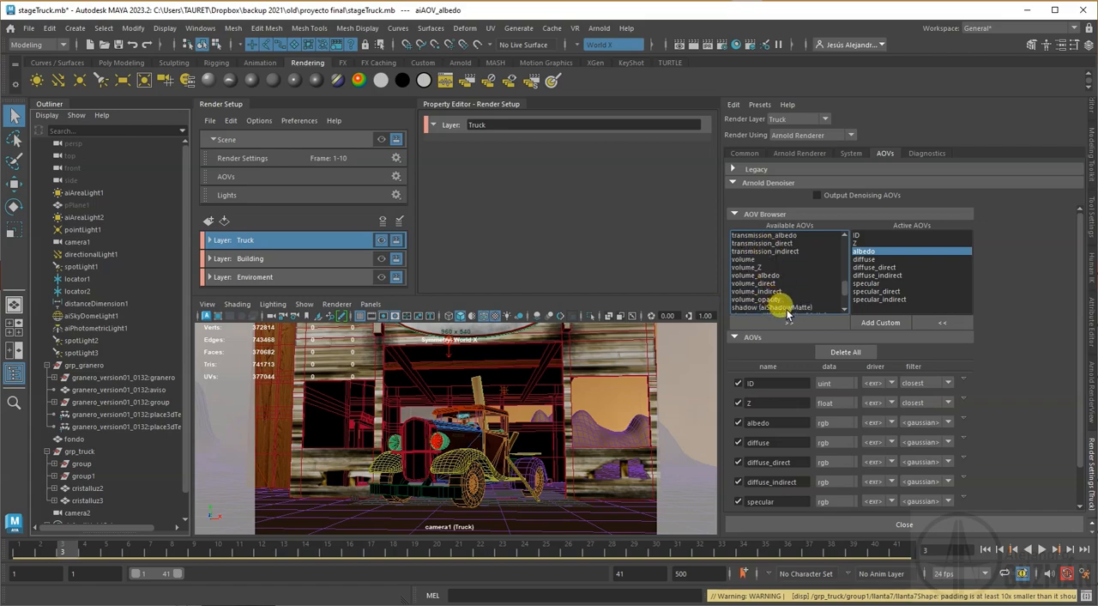
scroll(786, 307, down, 2)
scroll(822, 259, down, 2)
scroll(822, 259, down, 1)
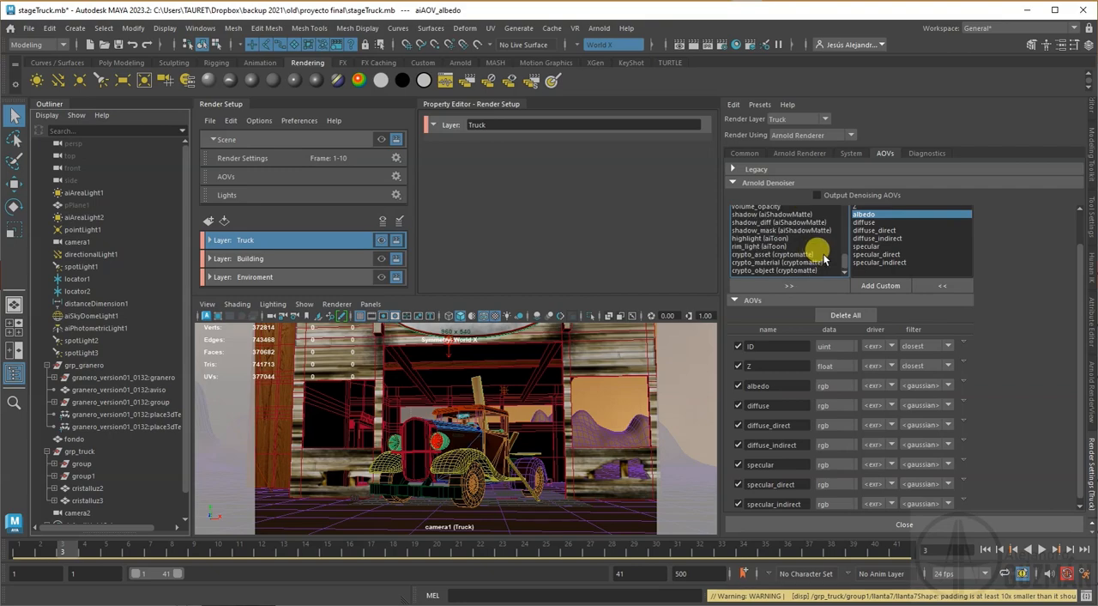
scroll(825, 257, down, 1)
scroll(824, 257, up, 3)
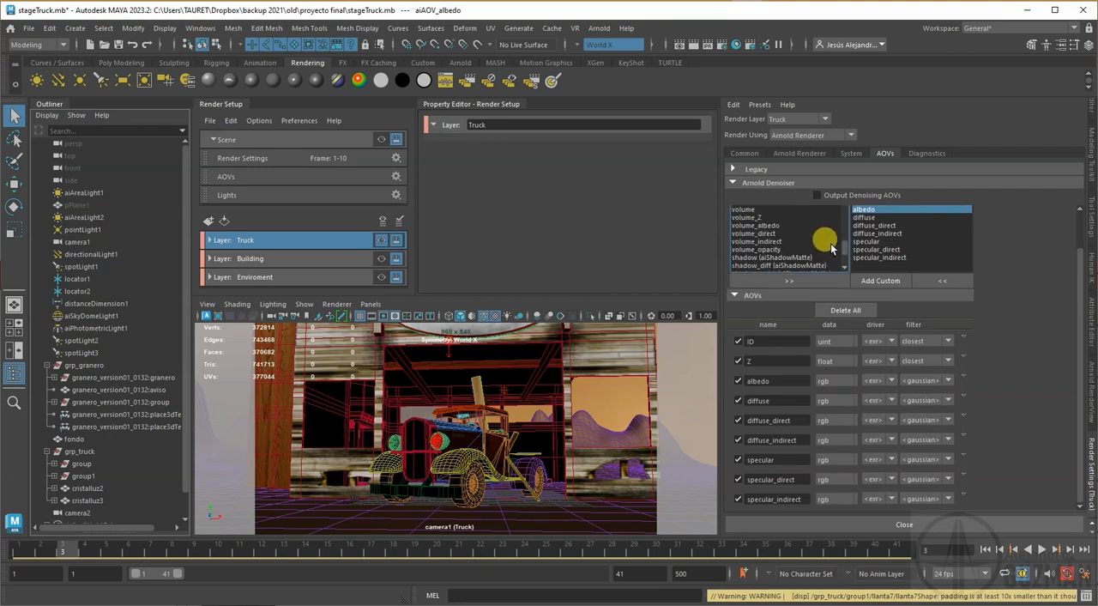
scroll(987, 242, up, 2)
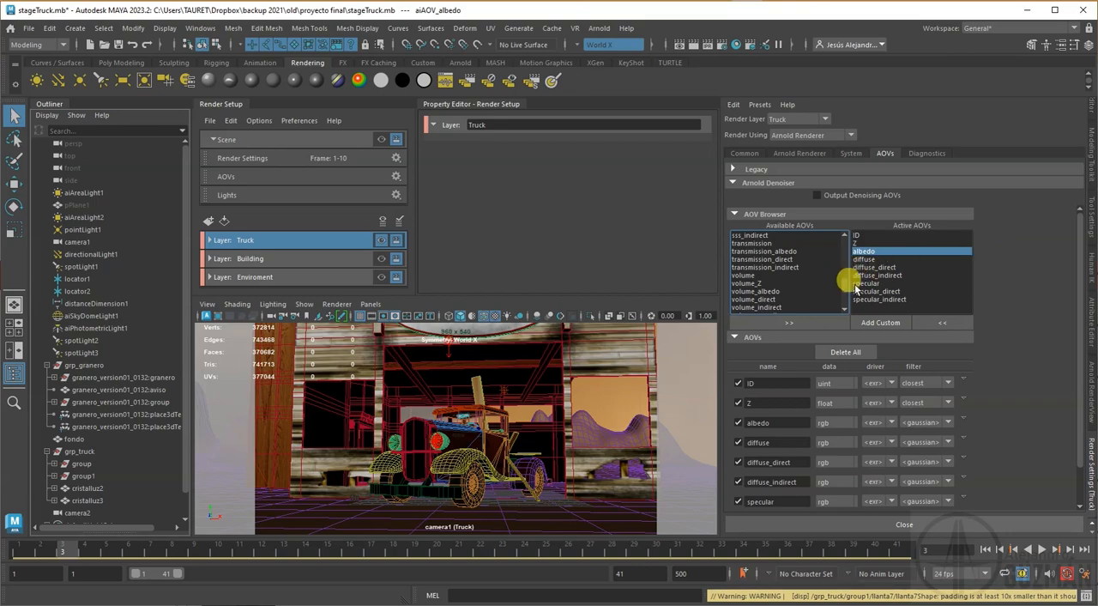
Step: Create a custom AOV named AO
click(879, 323)
text(AO)
click(588, 356)
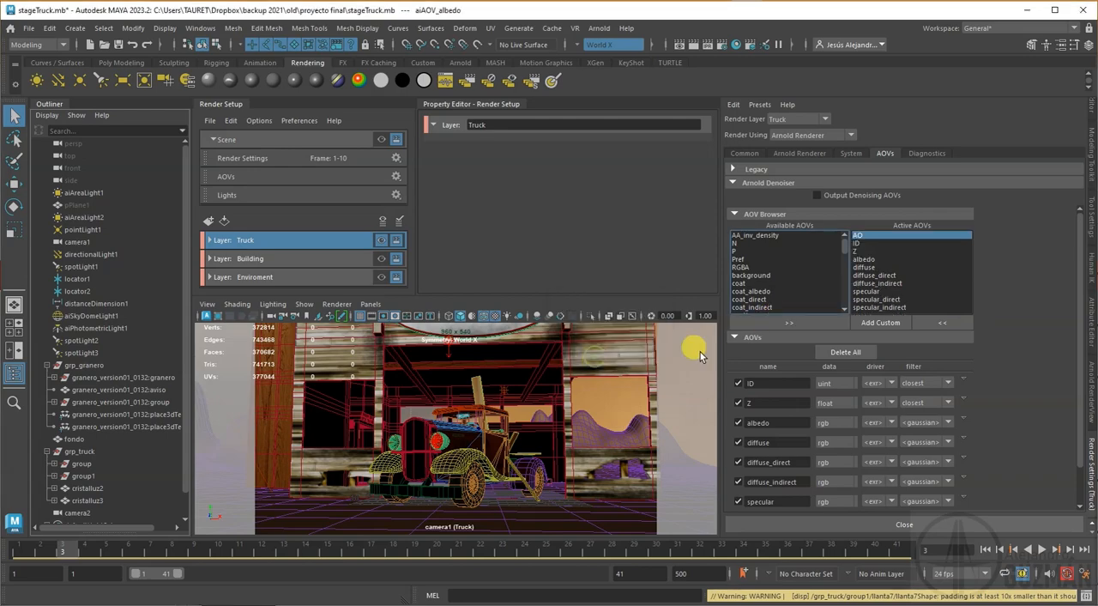
Step: Connect an Ai Ambient Occlusion shader to the custom AO AOV and return to the active AOV list
click(1092, 339)
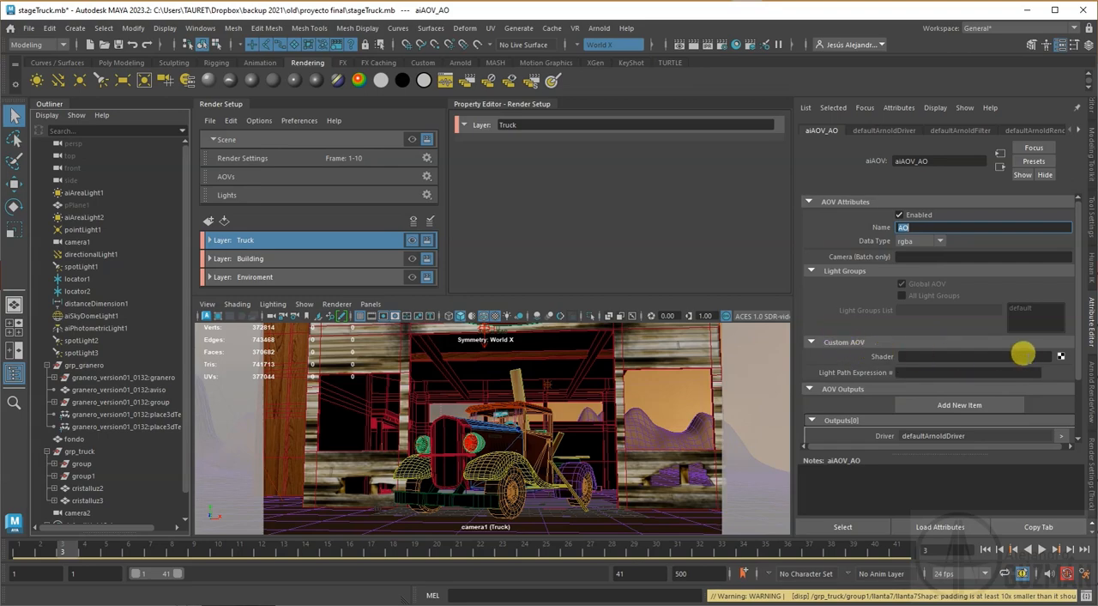
click(1062, 355)
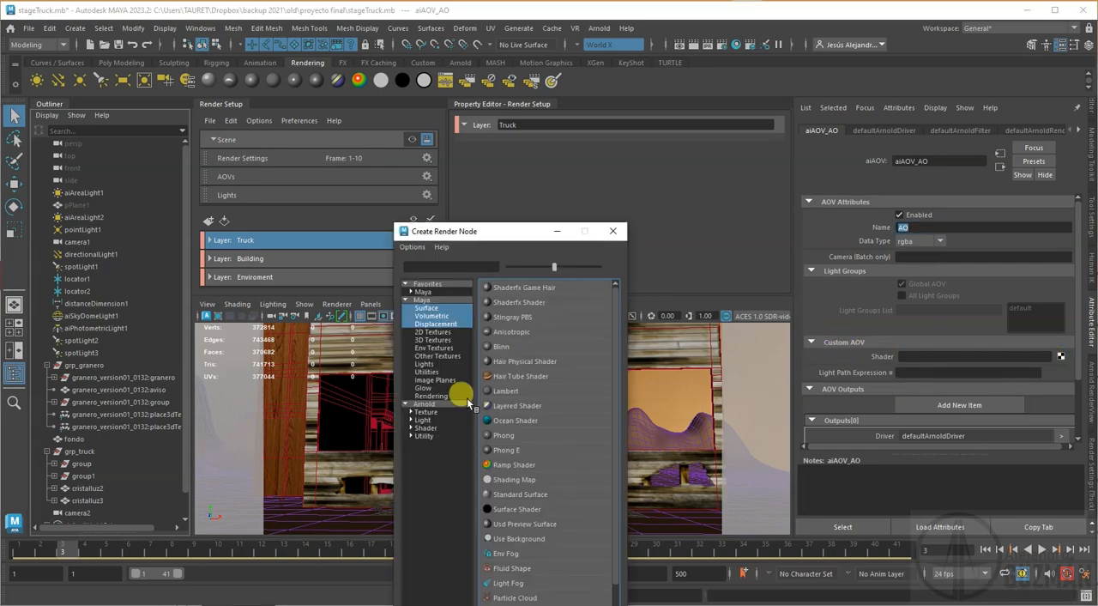
click(440, 401)
click(523, 502)
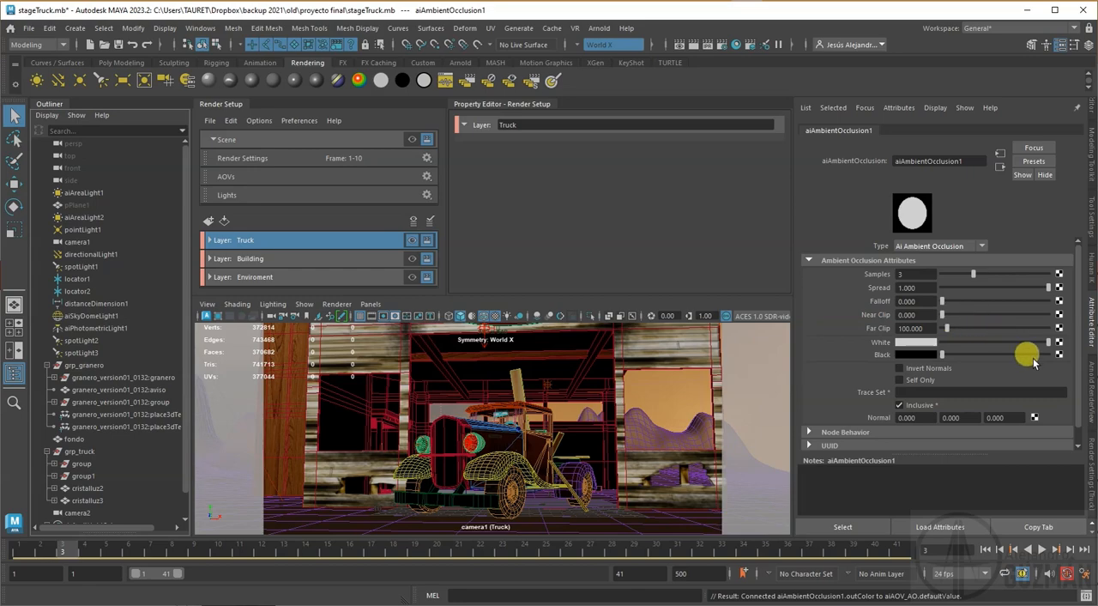
click(1091, 500)
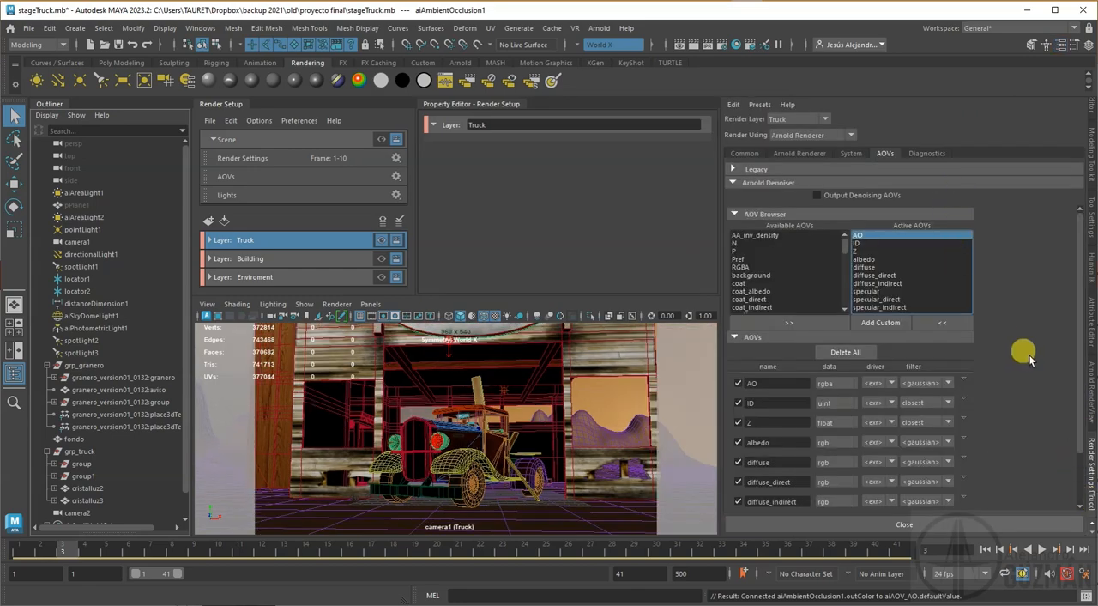
scroll(915, 385, down, 1)
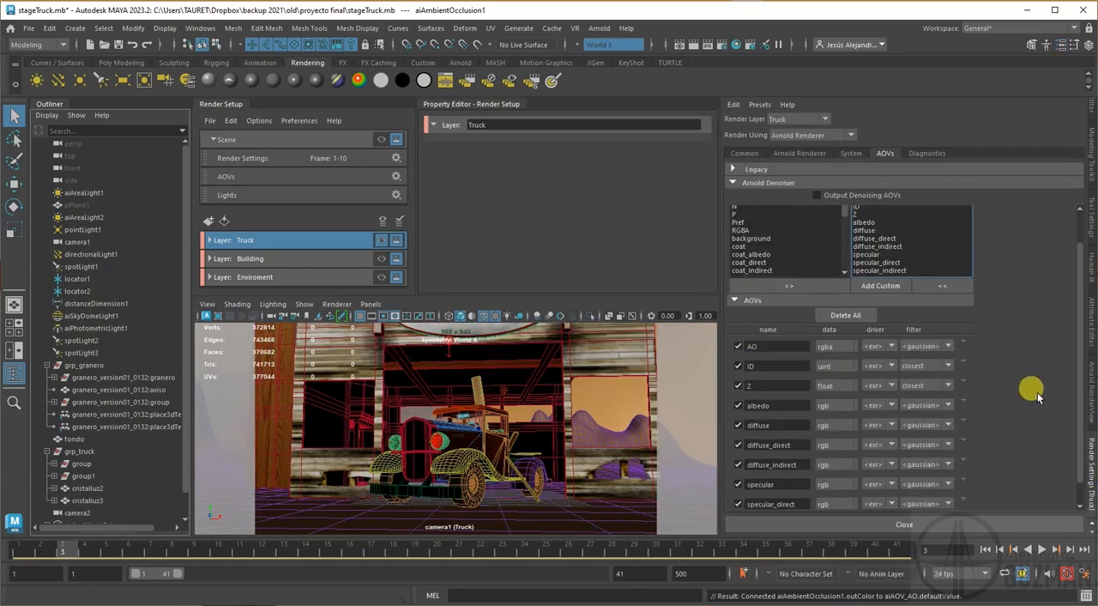
Step: Look through the scene's lights one by one, from the area lights to the sky dome and photometric lights
click(76, 218)
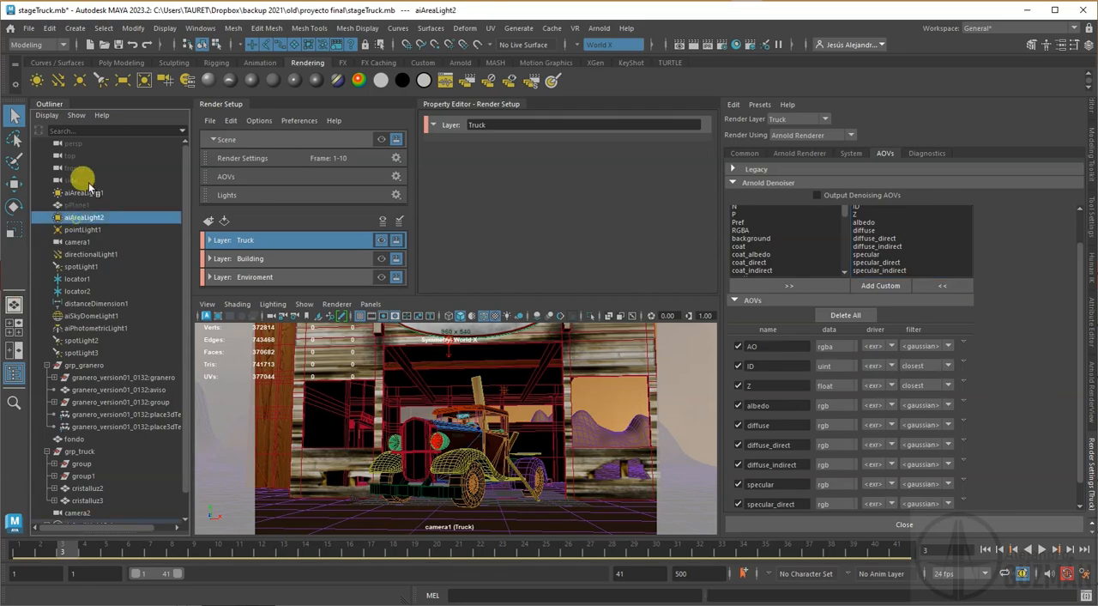
click(78, 191)
click(77, 218)
click(82, 230)
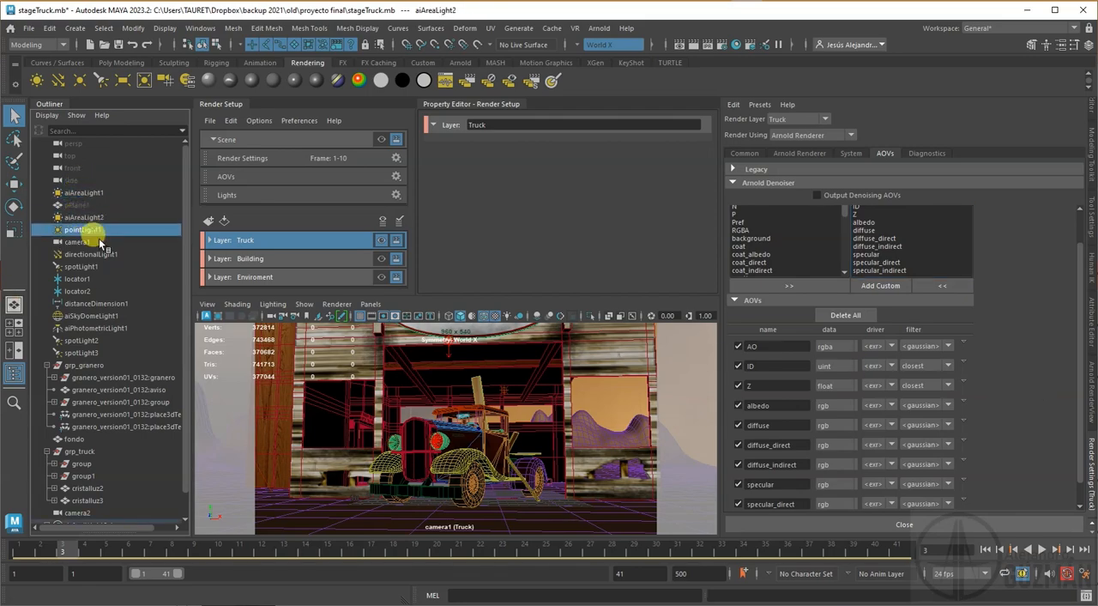
click(86, 254)
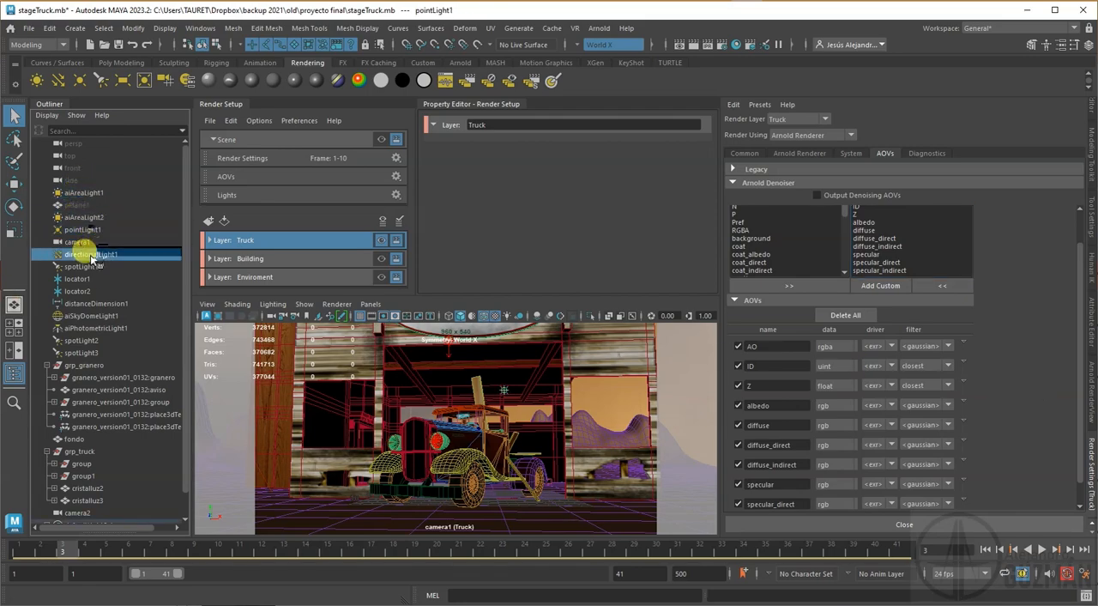
click(86, 341)
click(84, 364)
click(86, 316)
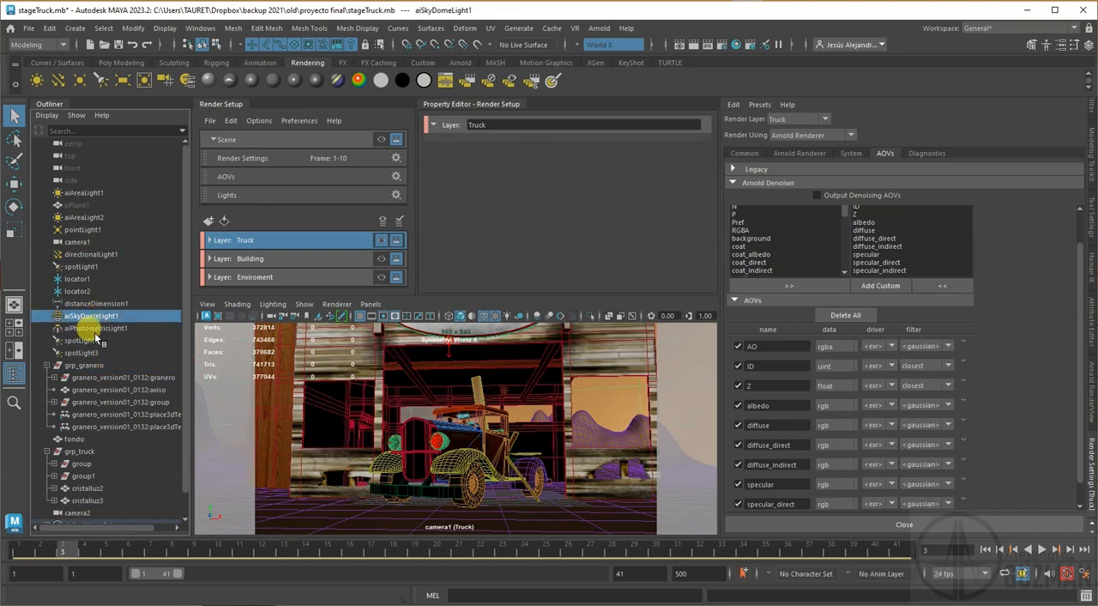
click(94, 328)
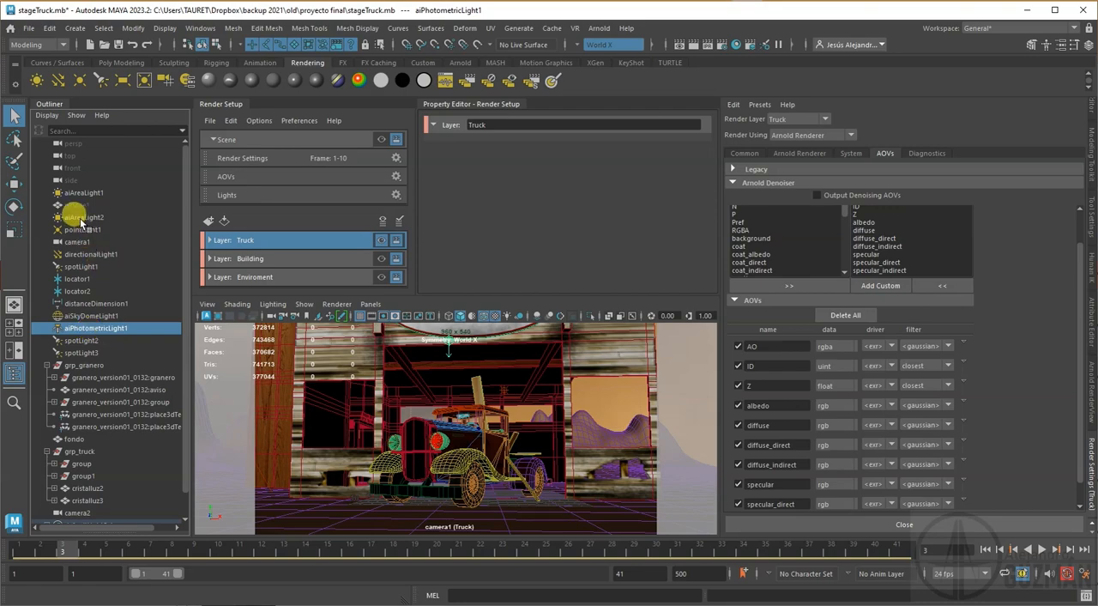
Step: Set the AOV light group of aiAreaLight1 to aiA1 and copy that group name
click(81, 192)
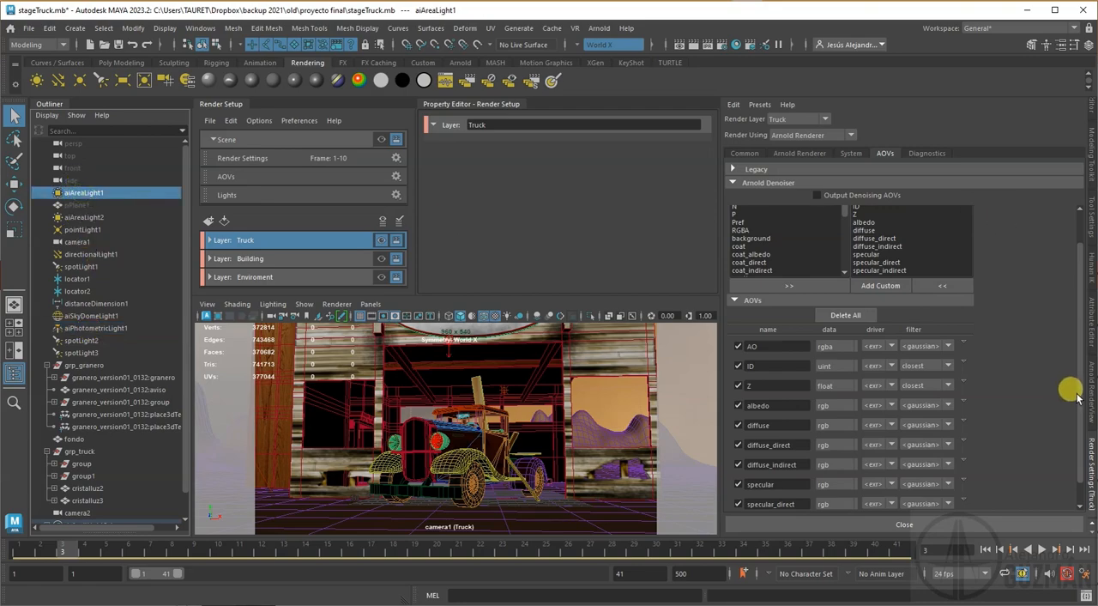
click(1092, 335)
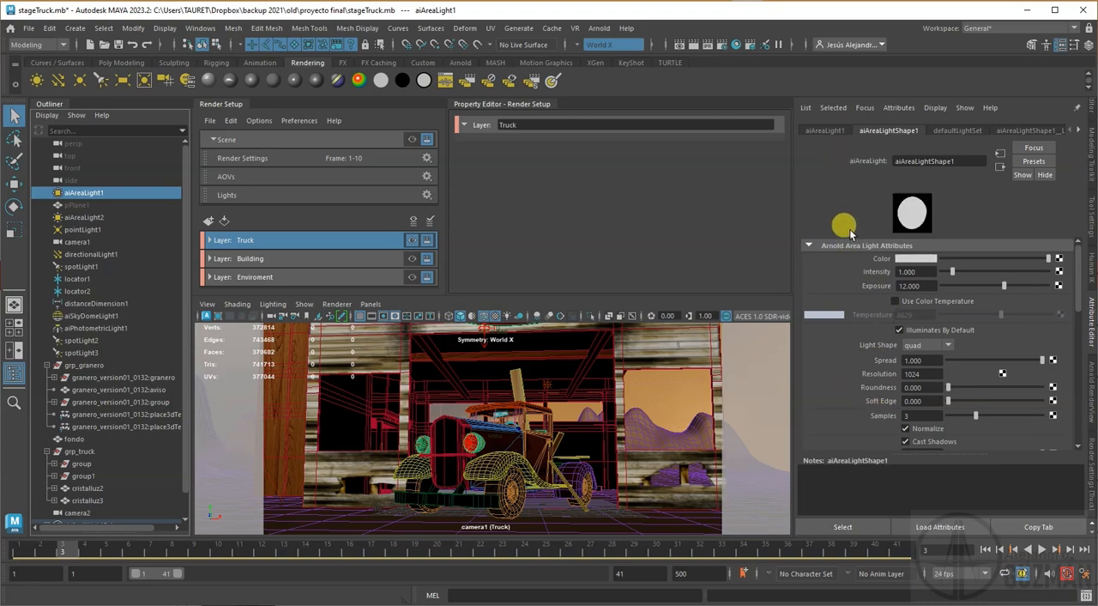
scroll(847, 338, down, 10)
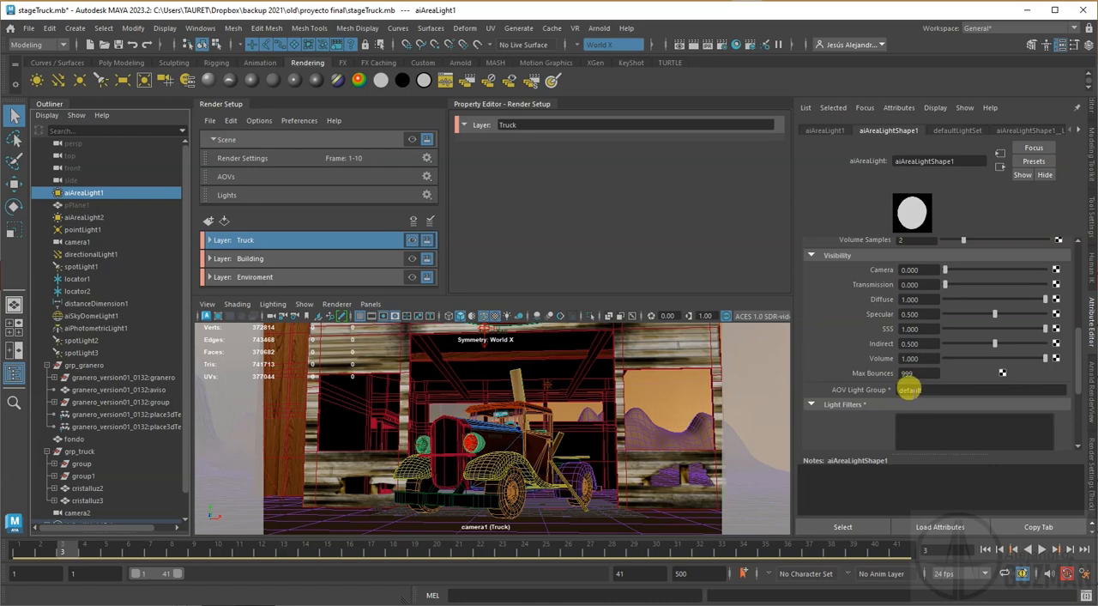
double_click(909, 389)
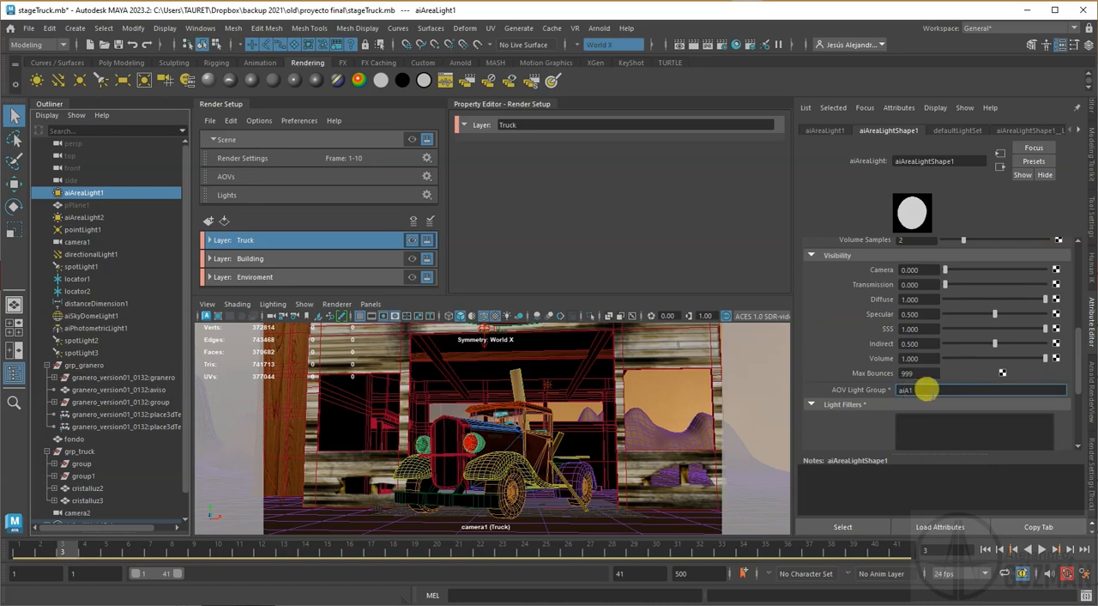
drag(924, 389, 869, 389)
key(ctrl+c)
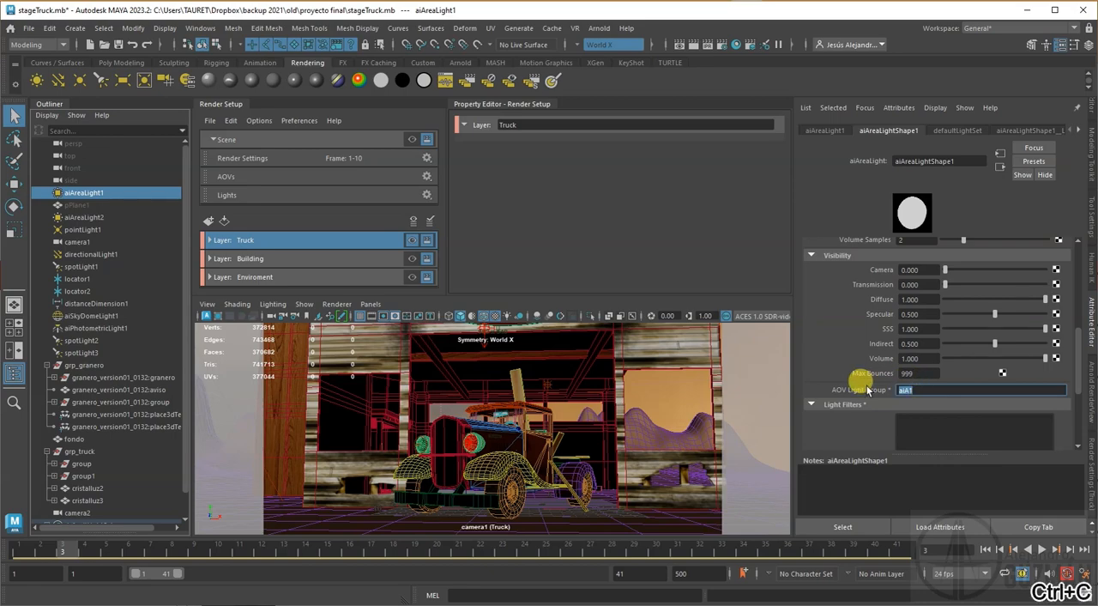
Step: Set the AOV light group of aiAreaLight2 to aiA2, reusing the copied group name
double_click(78, 217)
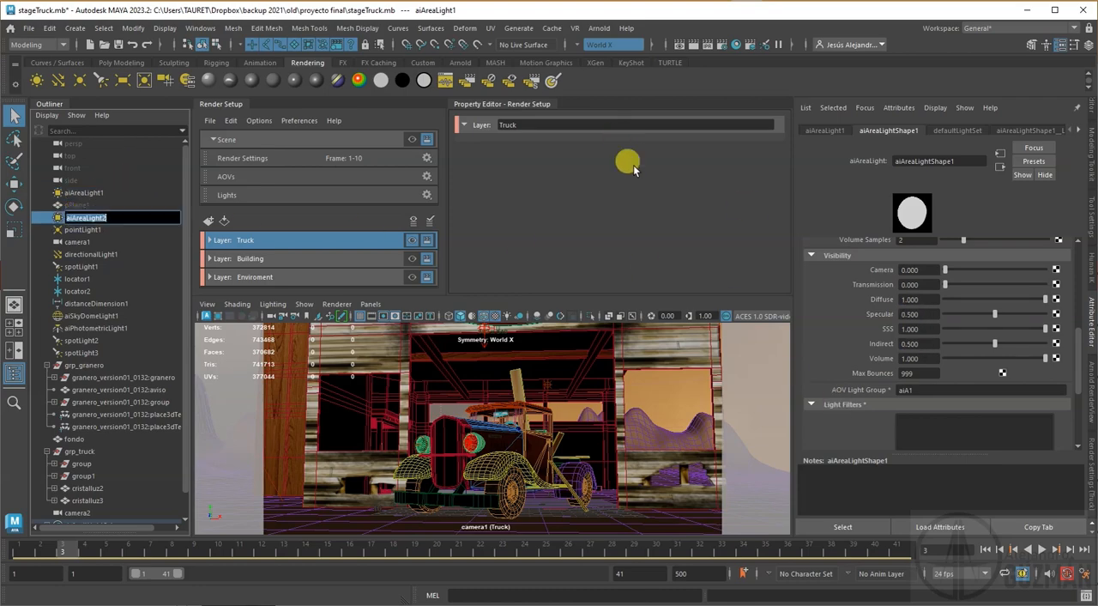
drag(74, 251, 77, 244)
click(81, 219)
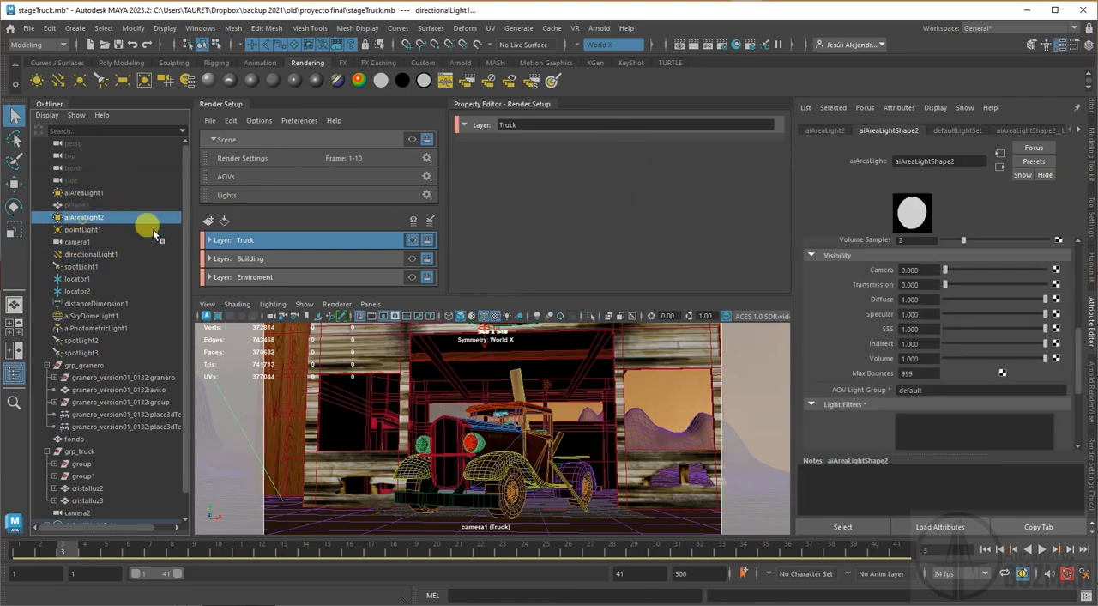
double_click(935, 389)
key(ctrl+v)
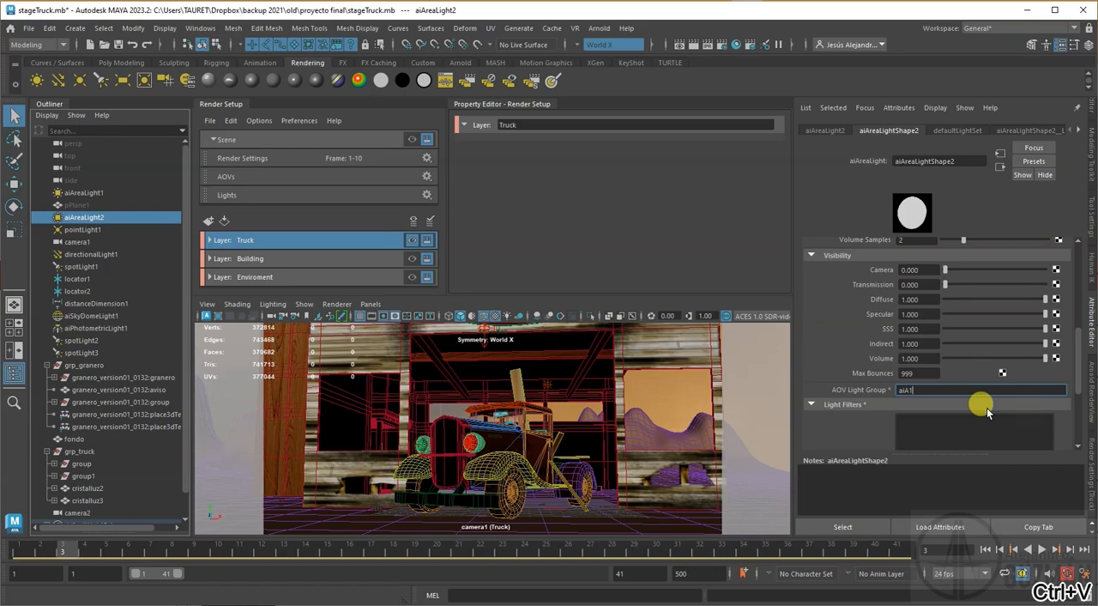
key(Return)
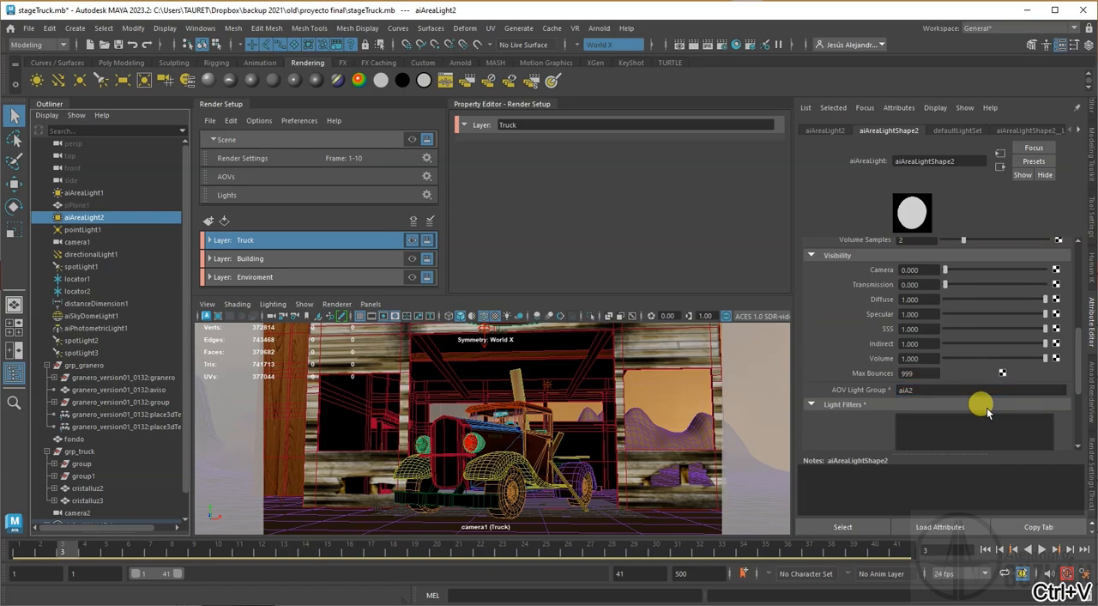
Step: Set the AOV light group in the Arnold attributes of pointLight1 to pl1
click(81, 230)
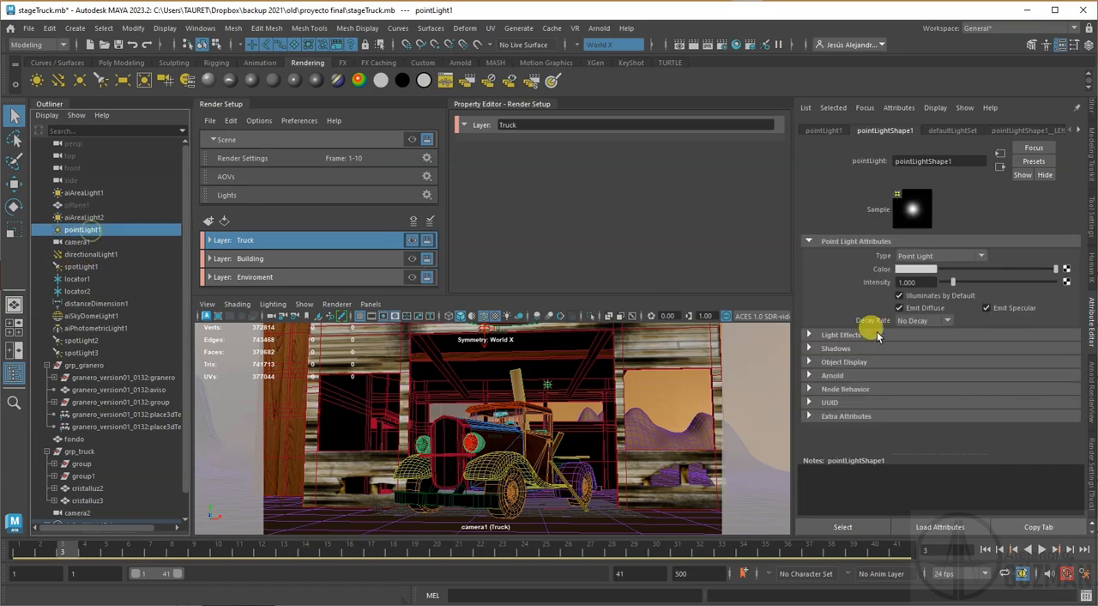
click(830, 376)
scroll(904, 390, down, 5)
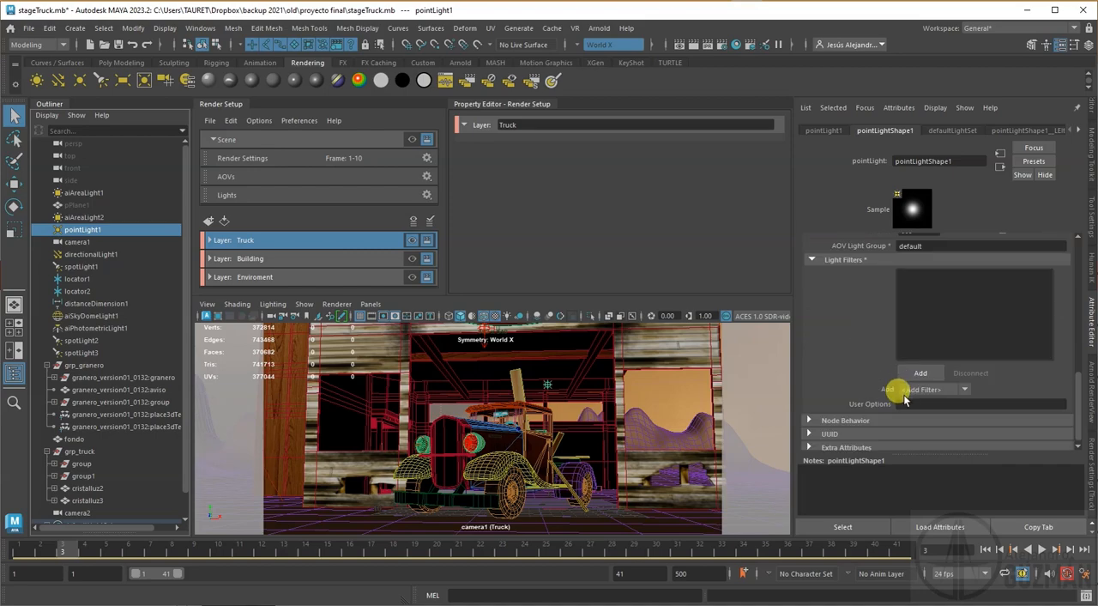
double_click(933, 282)
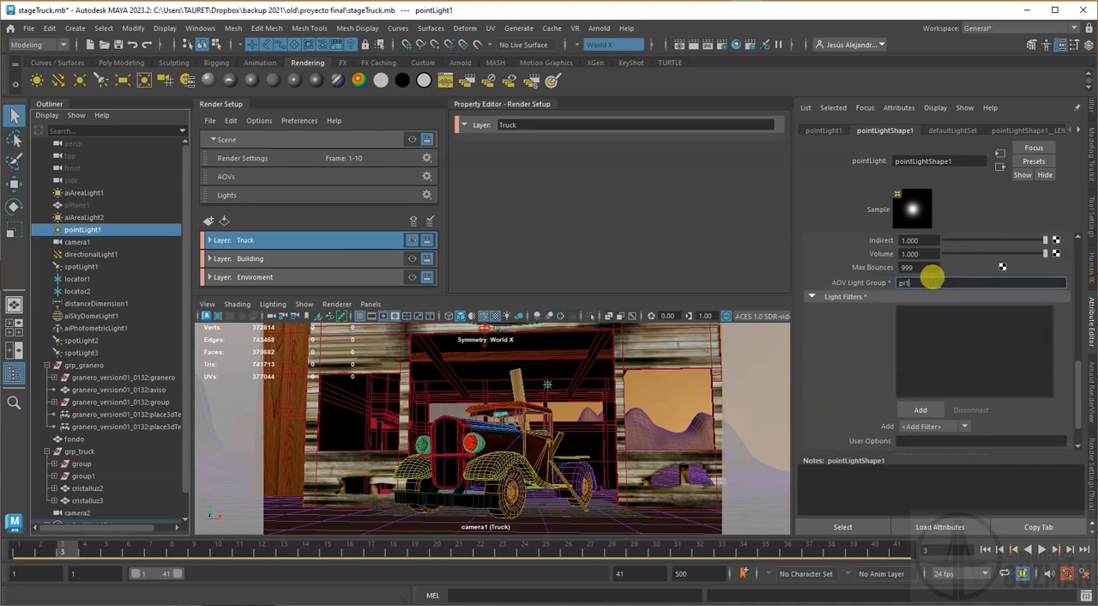
key(Return)
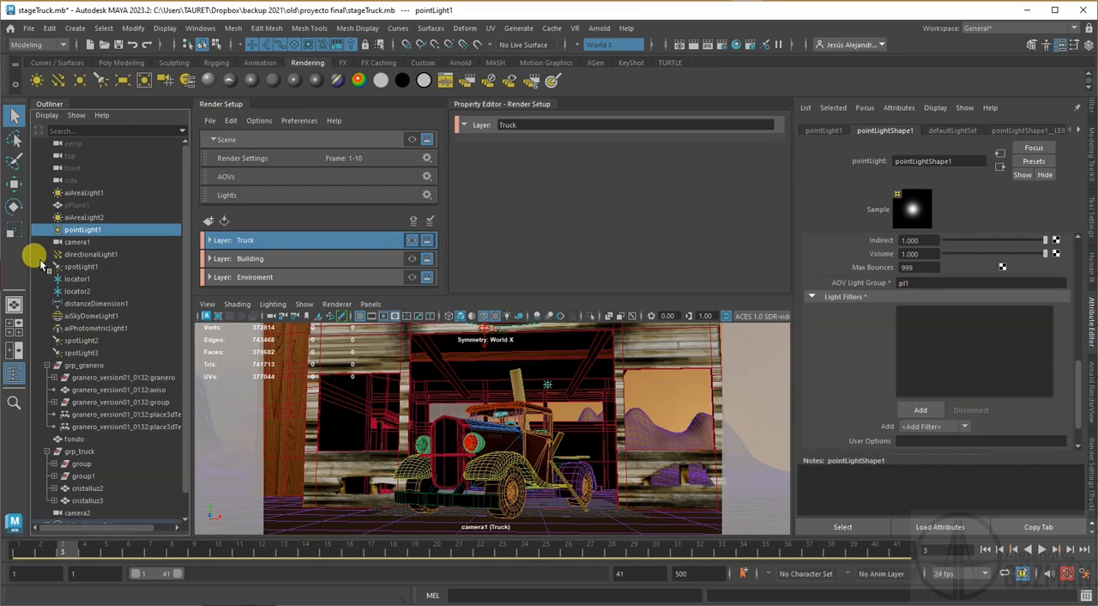
Step: Set the AOV light group in the Arnold attributes of directionalLight1 to dl1
click(107, 254)
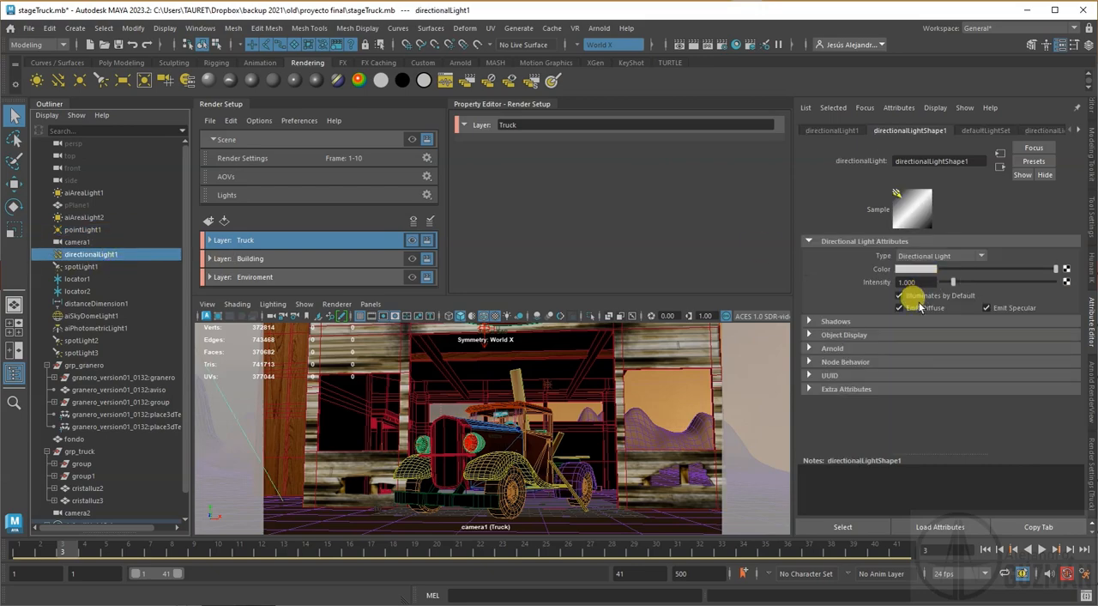
click(834, 349)
scroll(910, 408, down, 5)
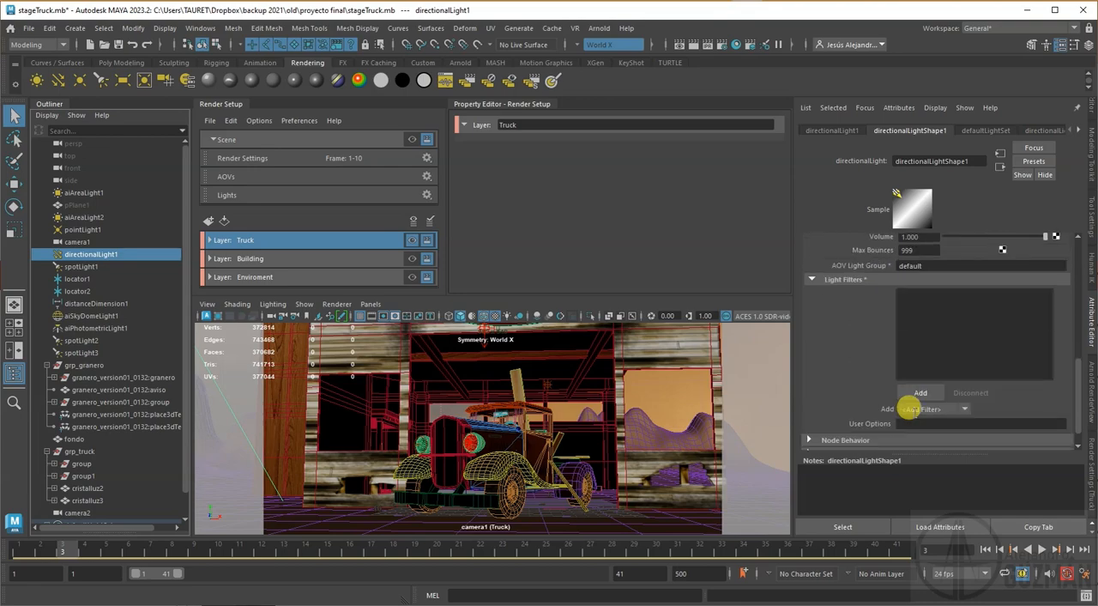
click(916, 315)
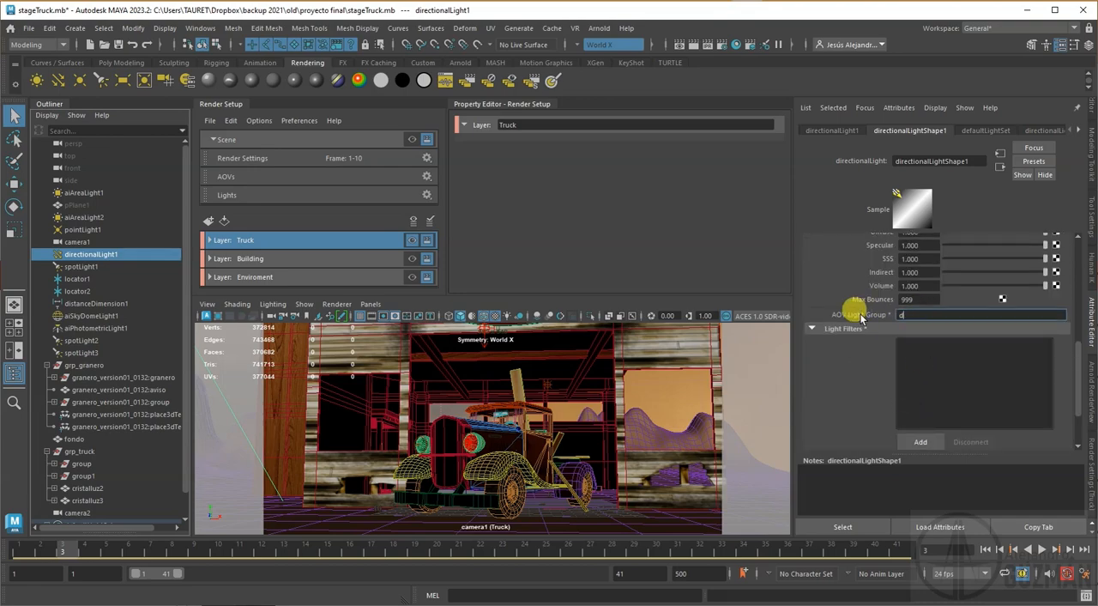
text(dl1)
key(Return)
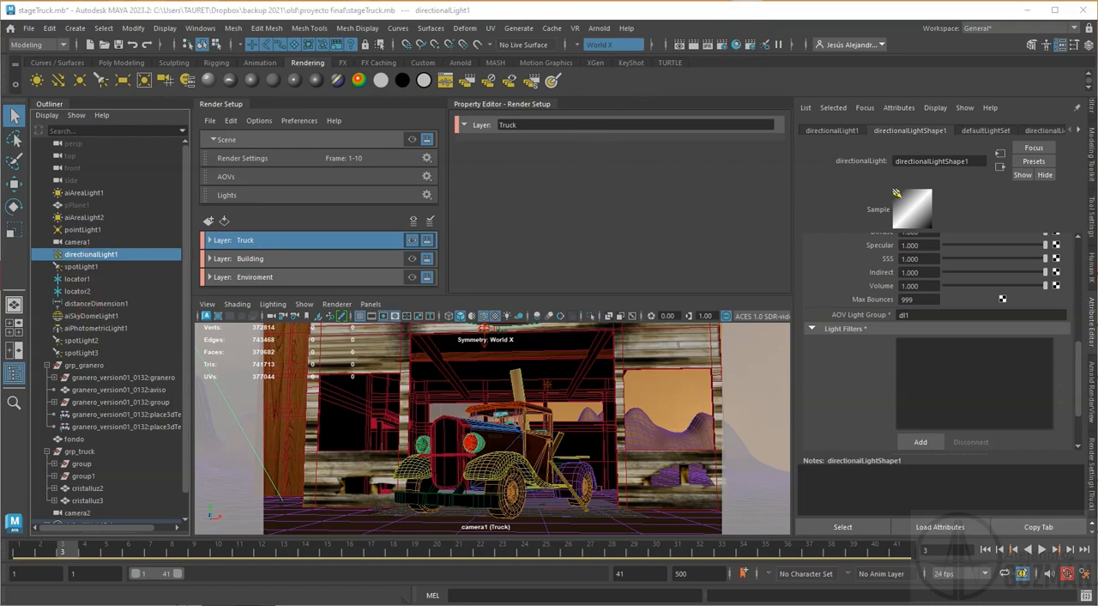
Step: Check the light list in the Light Editor and set the AOV light group of aiSkyDomeLight1 to sd1
drag(1097, 155, 595, 155)
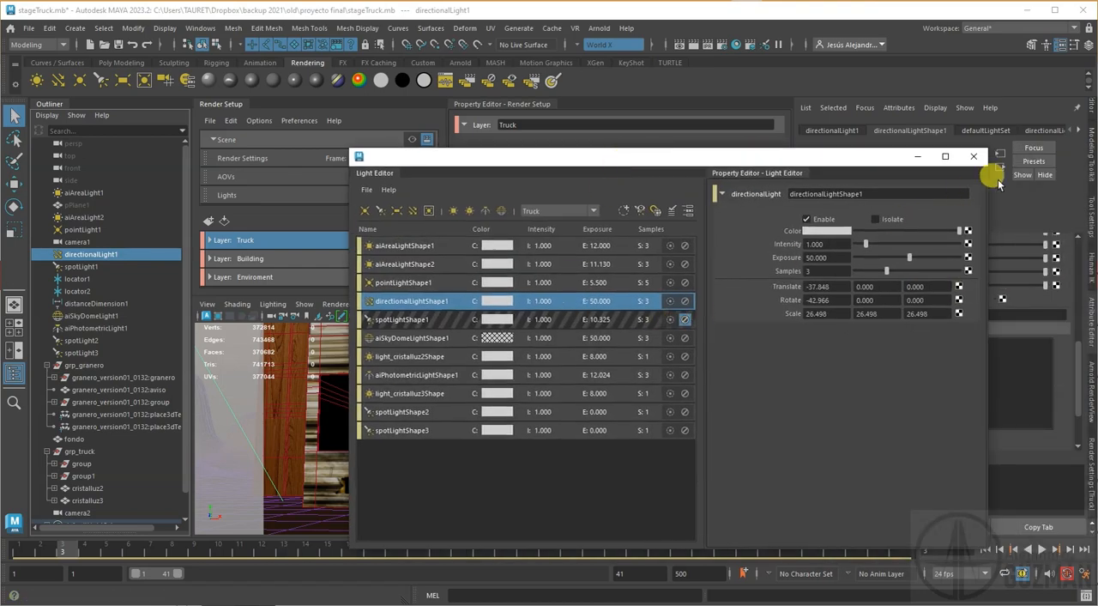
click(974, 156)
click(86, 315)
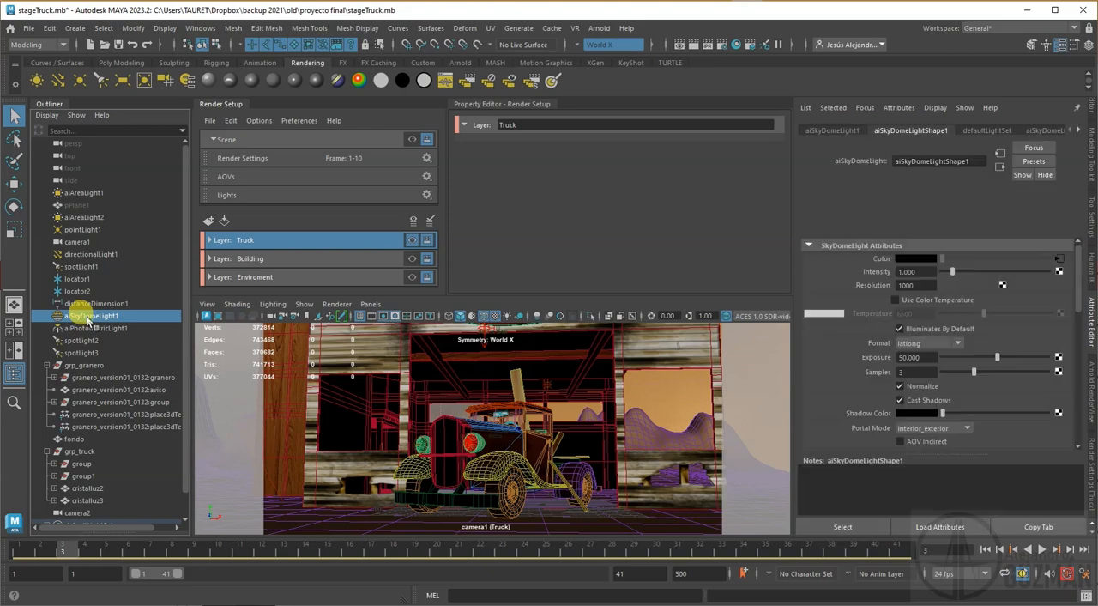
scroll(890, 345, down, 3)
scroll(893, 352, down, 7)
double_click(911, 359)
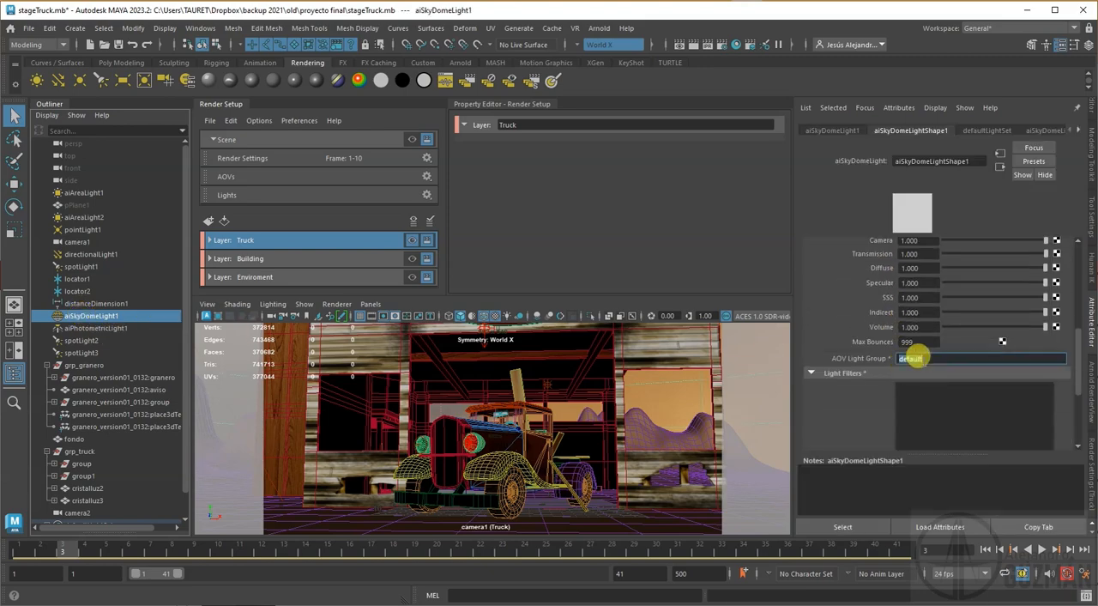
text(sd1)
key(Return)
Step: Set the AOV light group of aiPhotometricLight1 to aip1
click(101, 328)
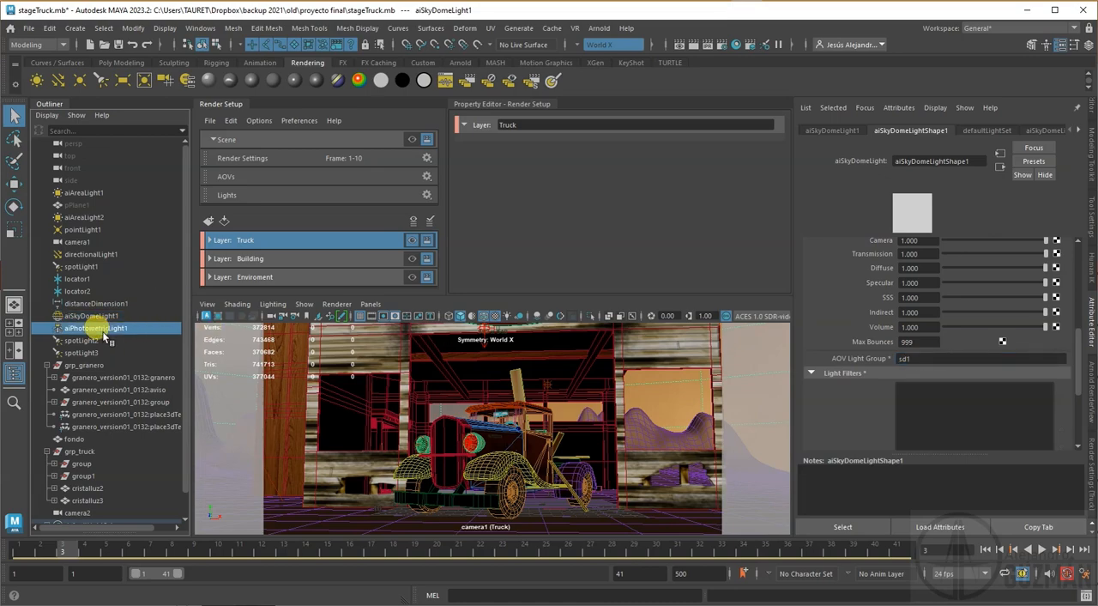
scroll(919, 380, down, 5)
double_click(926, 395)
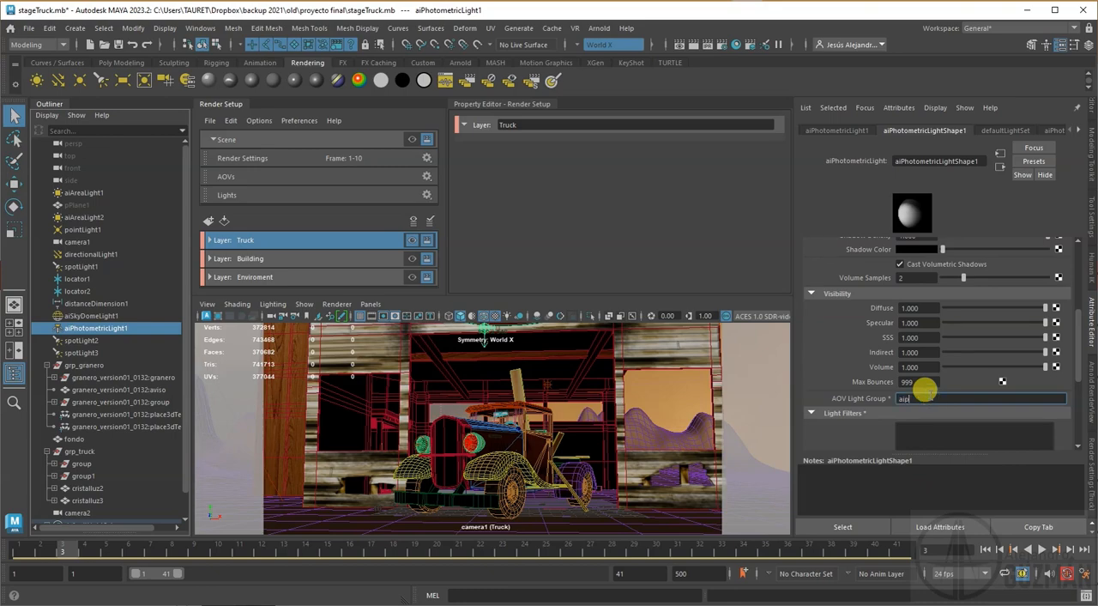
key(Return)
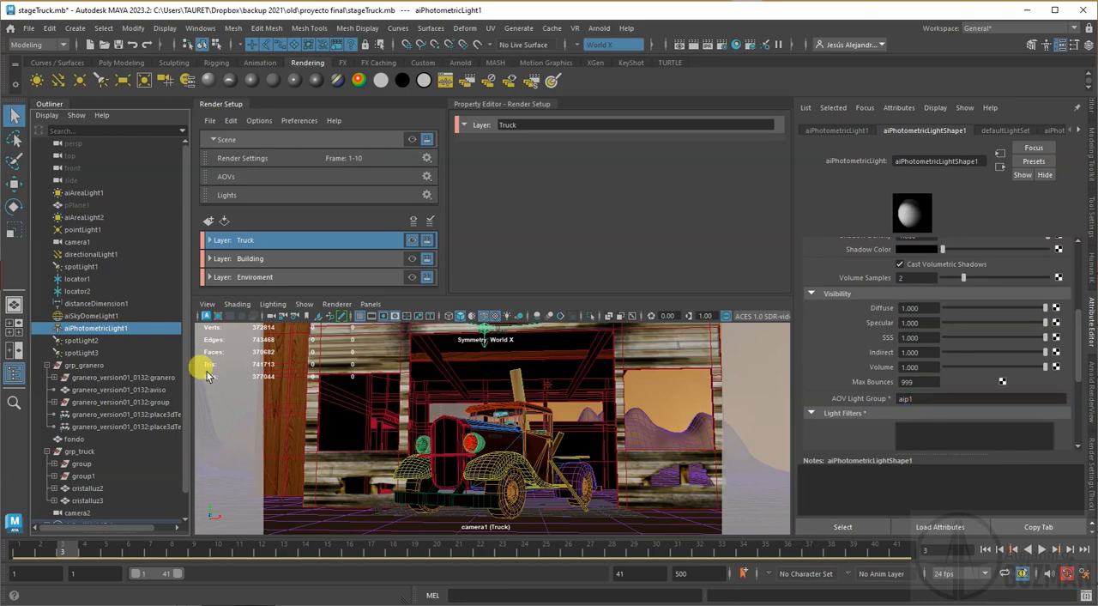
Step: Set the AOV light group in the Arnold attributes of spotLight2 to splgrp
click(96, 340)
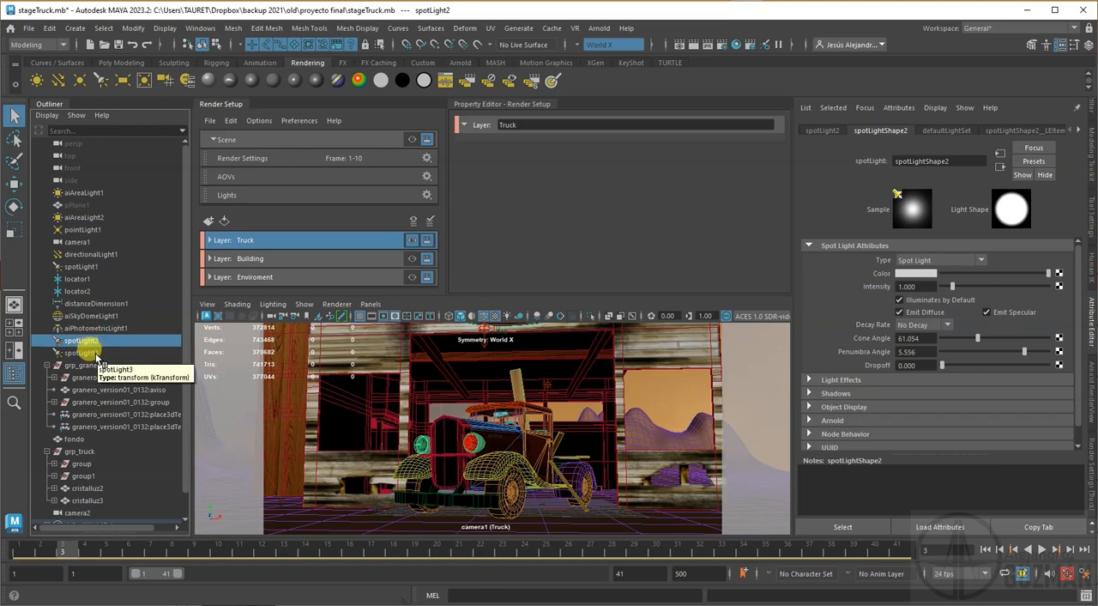
scroll(839, 377, down, 5)
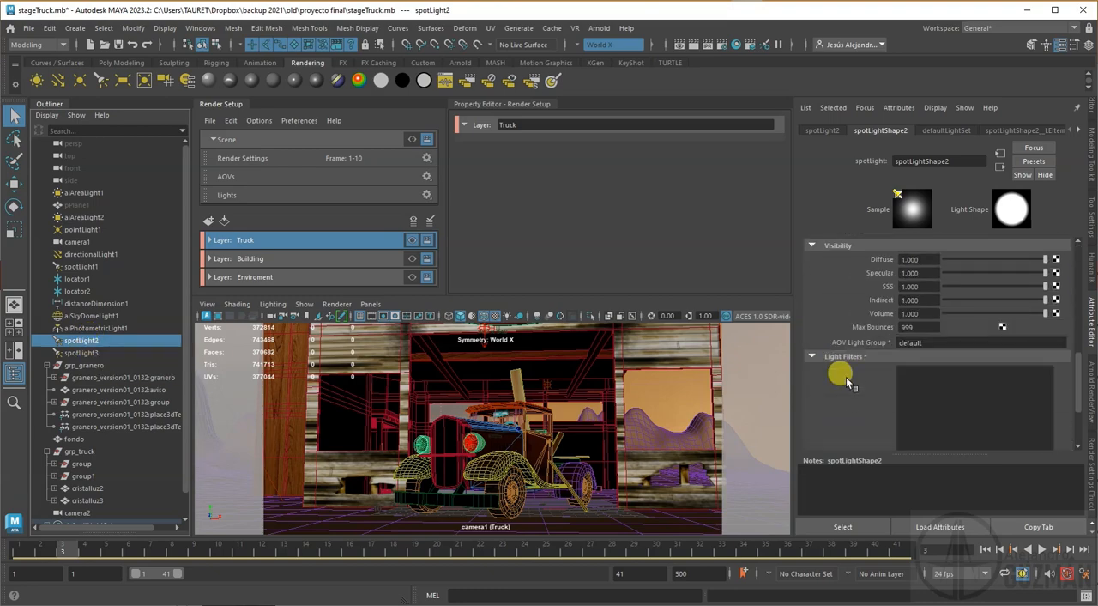
scroll(847, 382, up, 2)
double_click(932, 379)
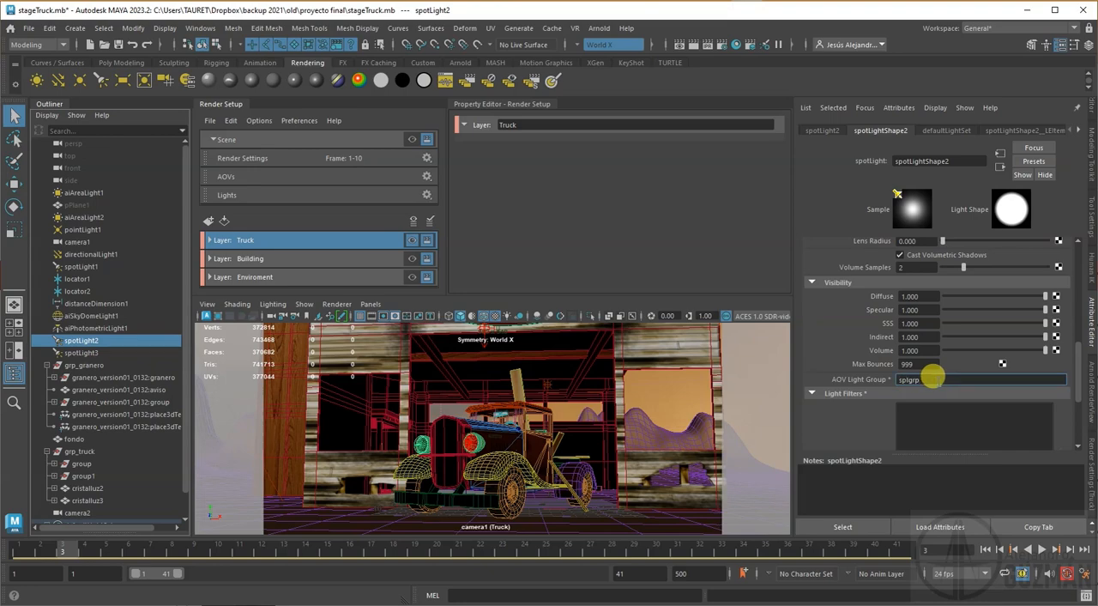
Step: Copy the AOV light group name splgrp from spotLight2 and apply it to spotLight3, then reselect spotLight2
drag(932, 378, 863, 382)
key(ctrl+c)
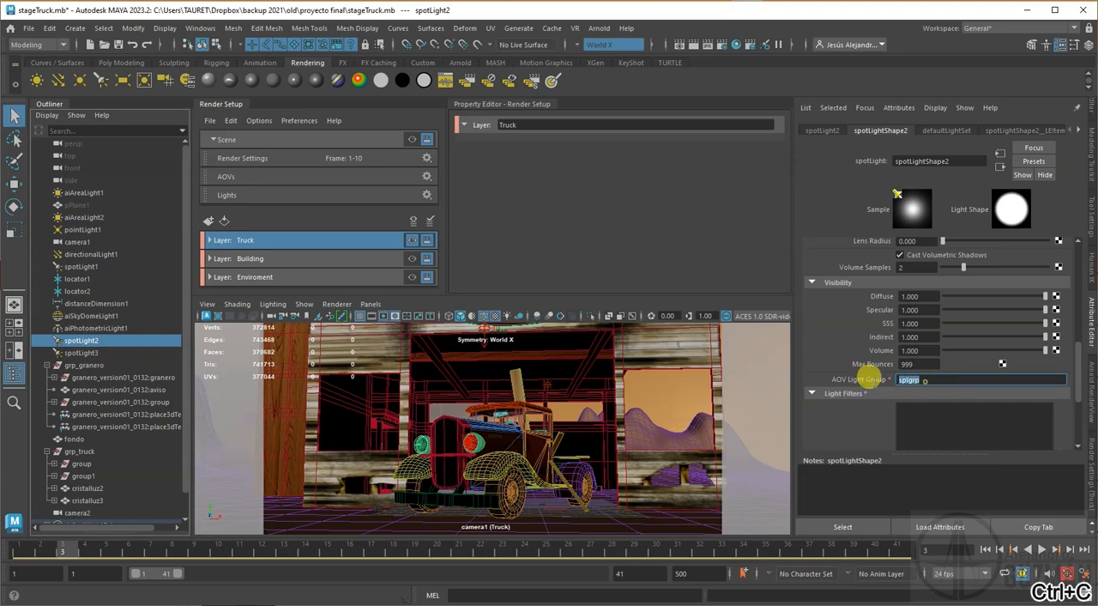
click(90, 353)
double_click(903, 379)
key(ctrl+v)
key(Return)
click(105, 340)
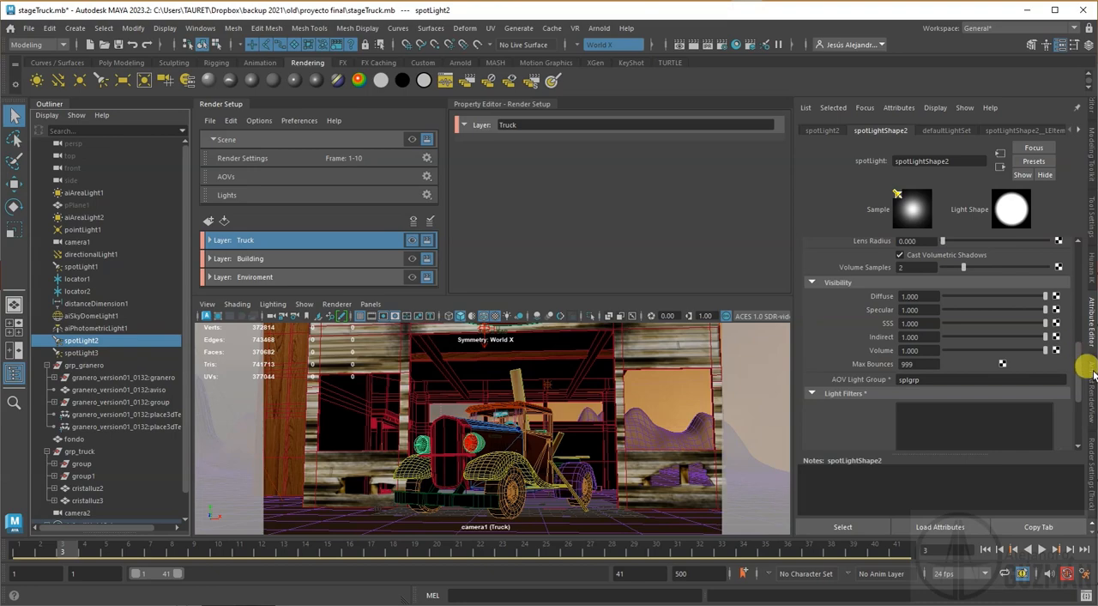
Step: Add custom AOVs named RGBA_aiA1 and RGBA_aiA2 to the render settings for the two area lights
click(1088, 472)
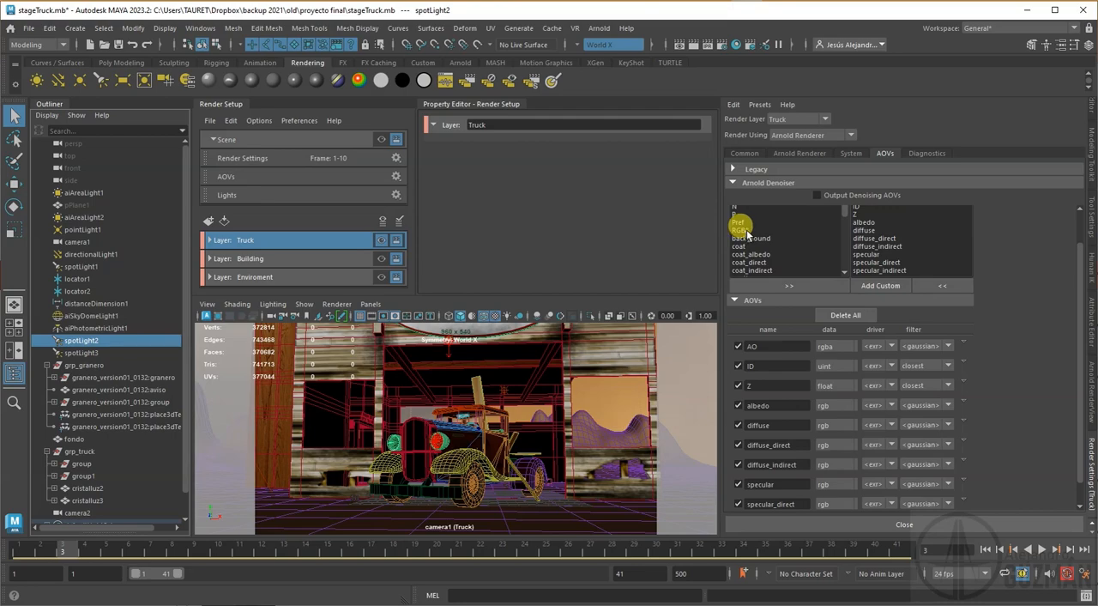
click(871, 288)
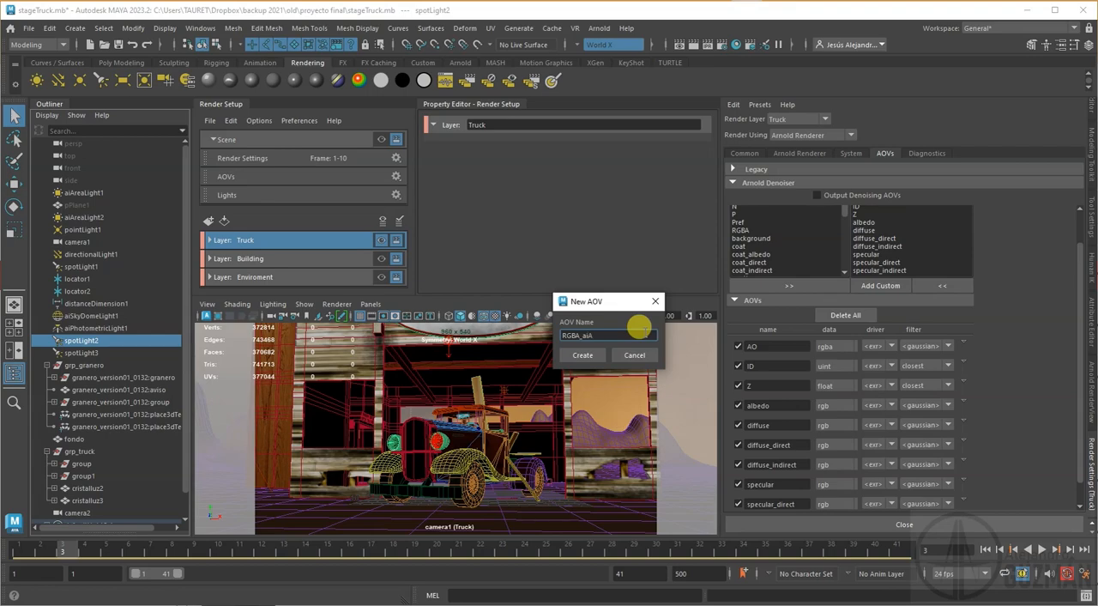
drag(626, 333, 474, 324)
key(ctrl+c)
click(570, 355)
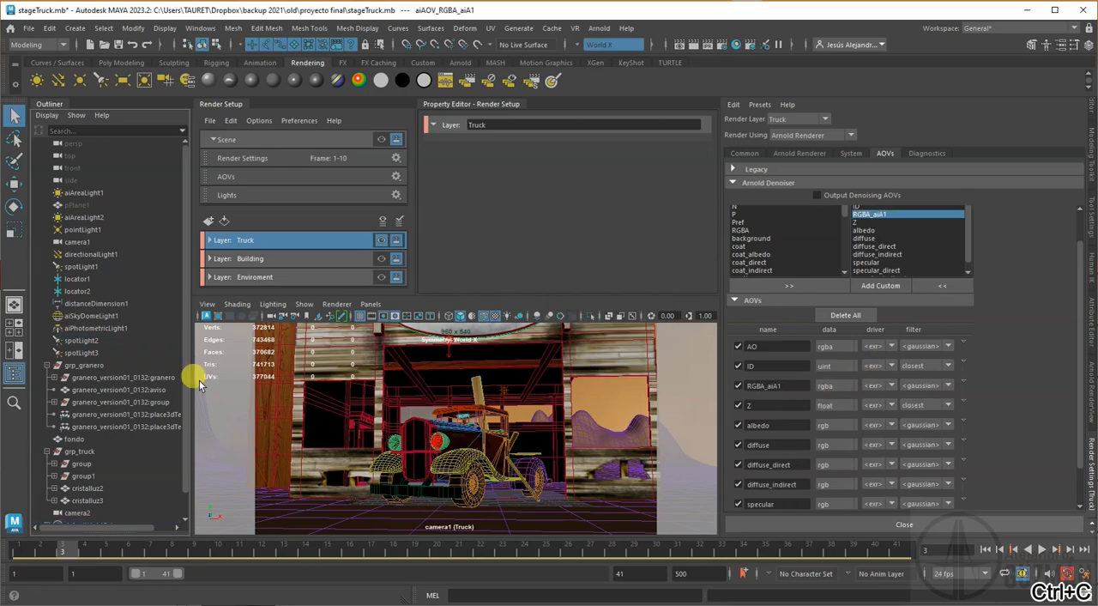
click(882, 284)
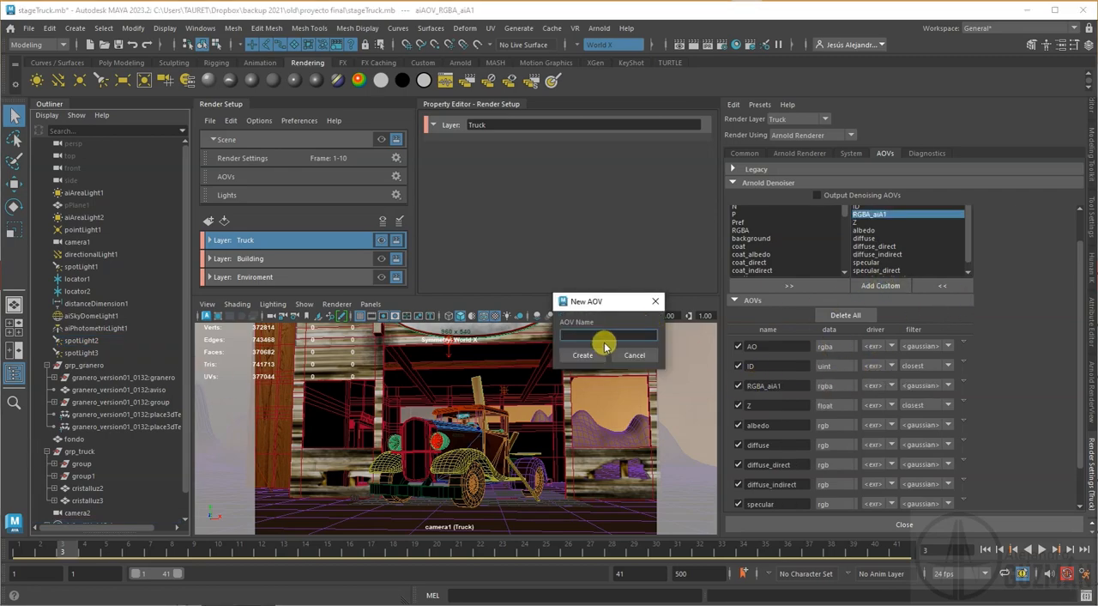
key(ctrl+v)
key(Return)
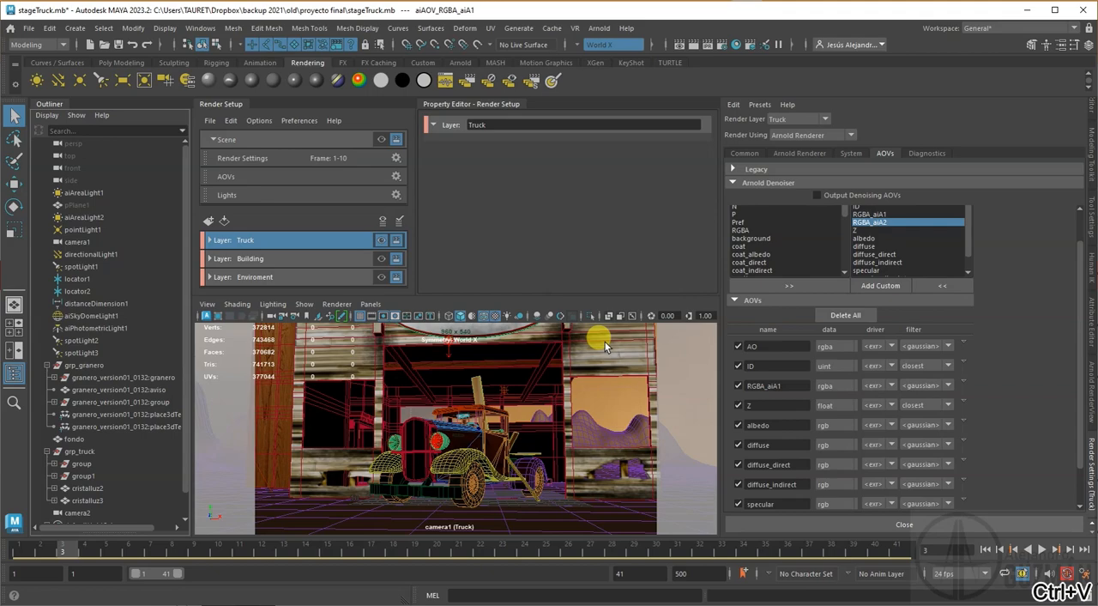
Step: Add custom AOVs named RGBA_pl1 and RGBA_dl1 for the point light and the directional light
click(881, 285)
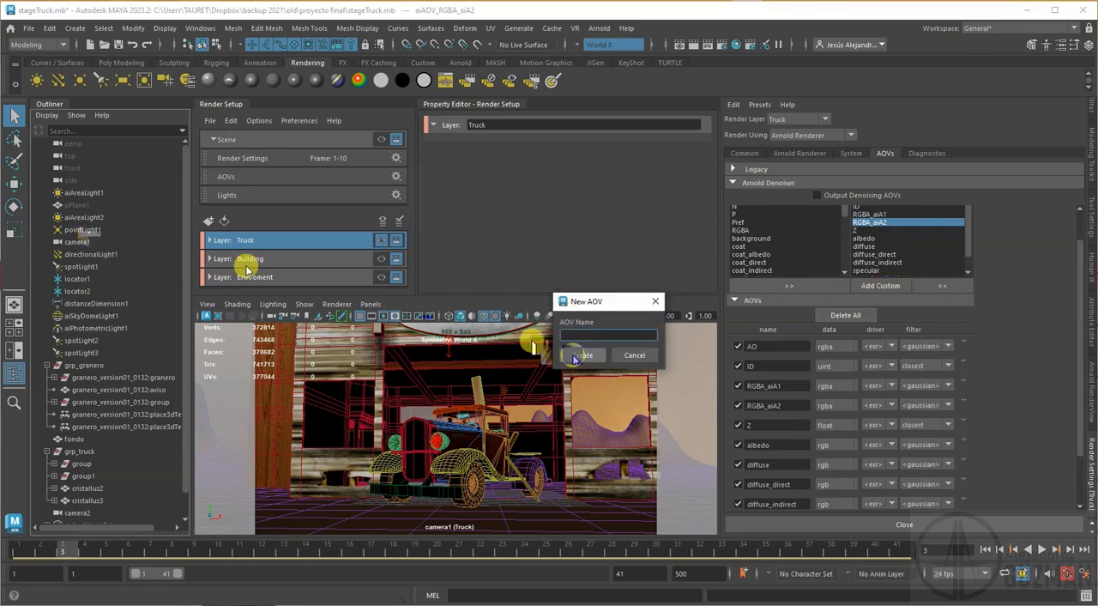
key(ctrl+v)
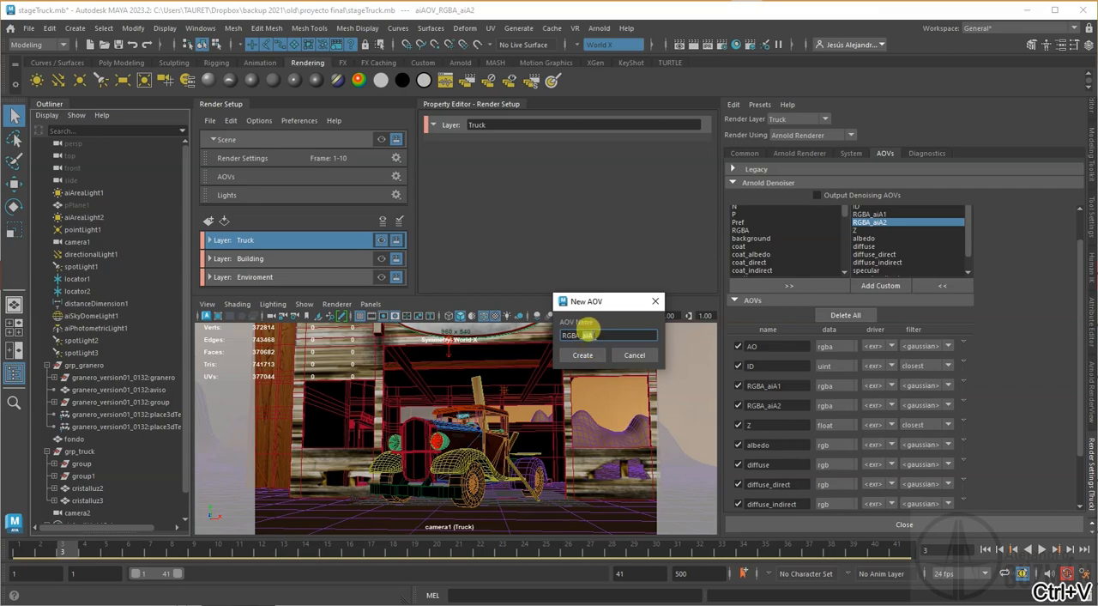
text(pl1)
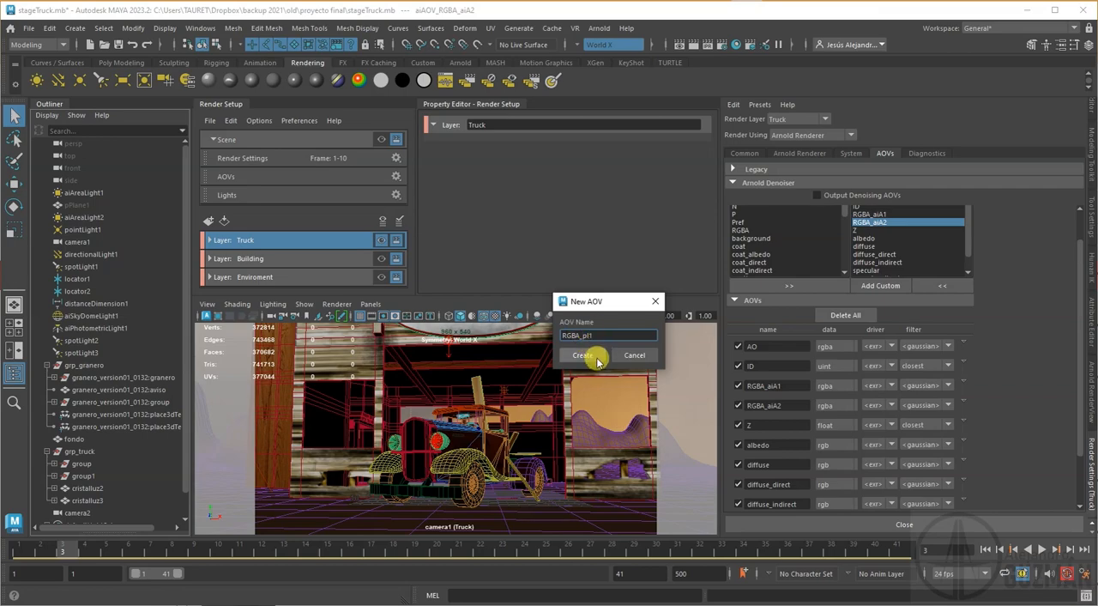
click(583, 354)
click(850, 285)
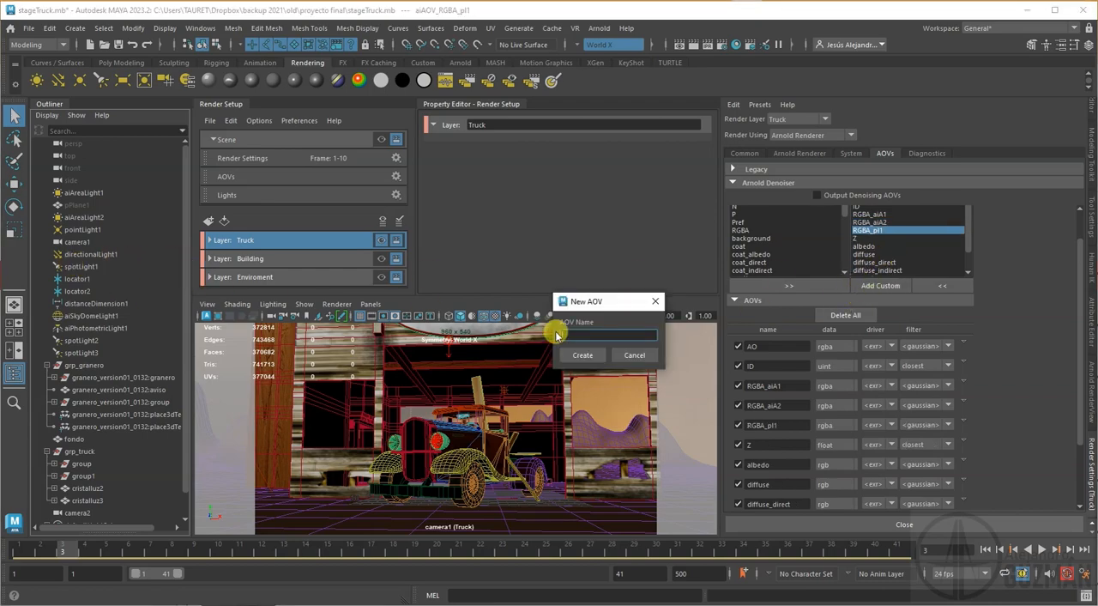
key(ctrl+v)
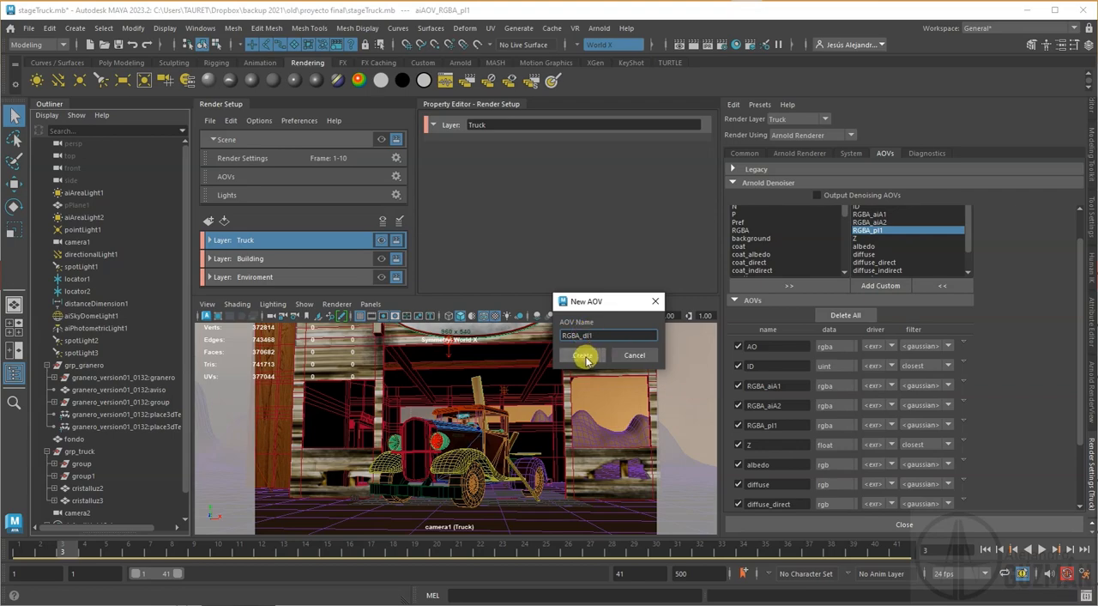
click(585, 354)
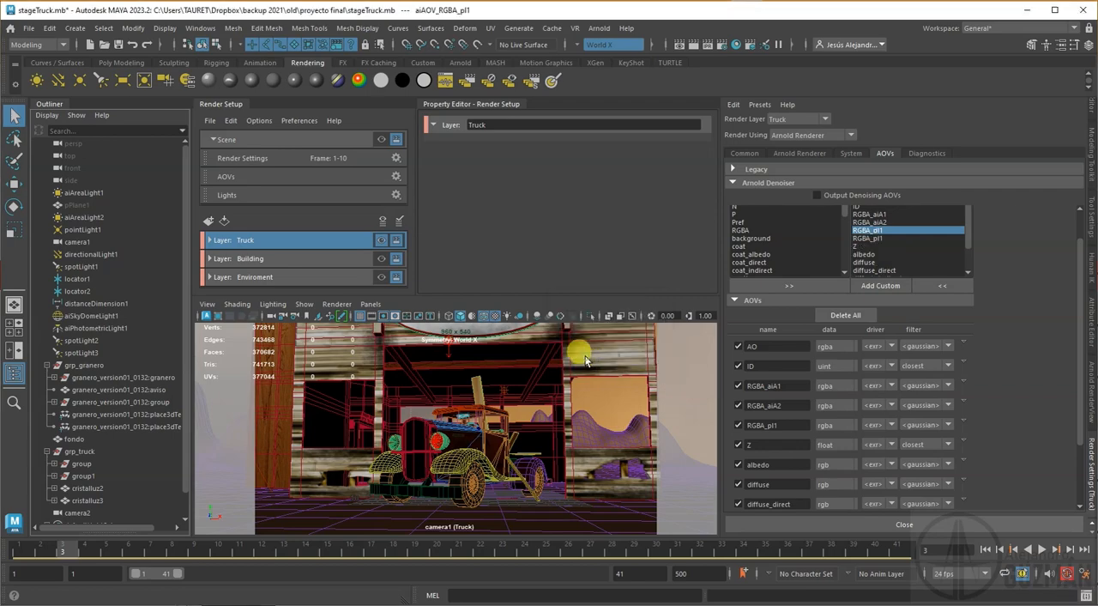
Step: Add a custom AOV named RGBA_sd1 for the sky dome light
click(871, 286)
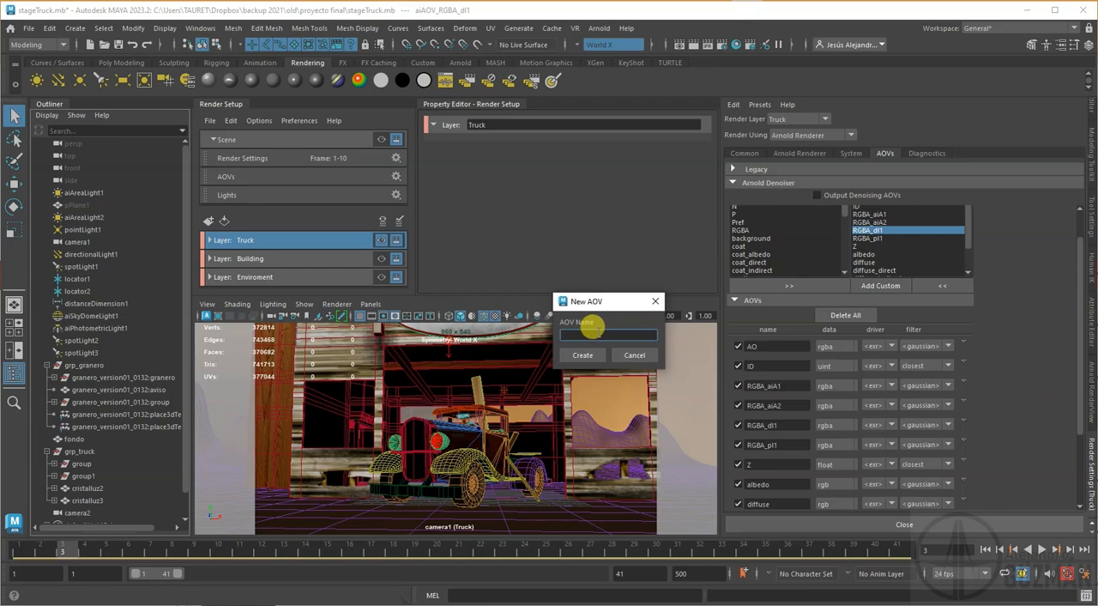
key(ctrl+v)
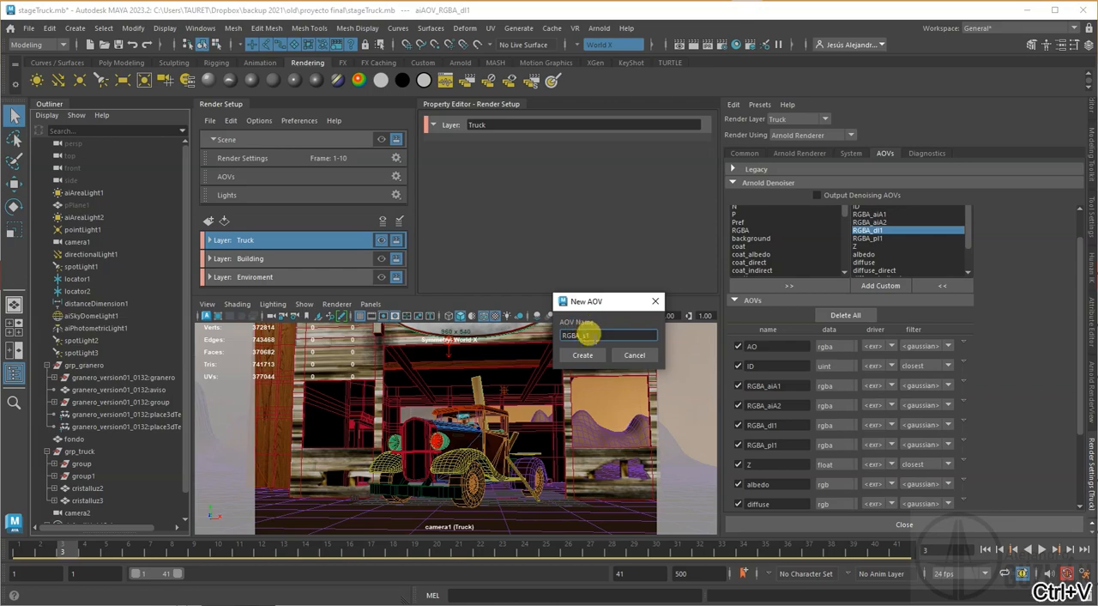
click(591, 355)
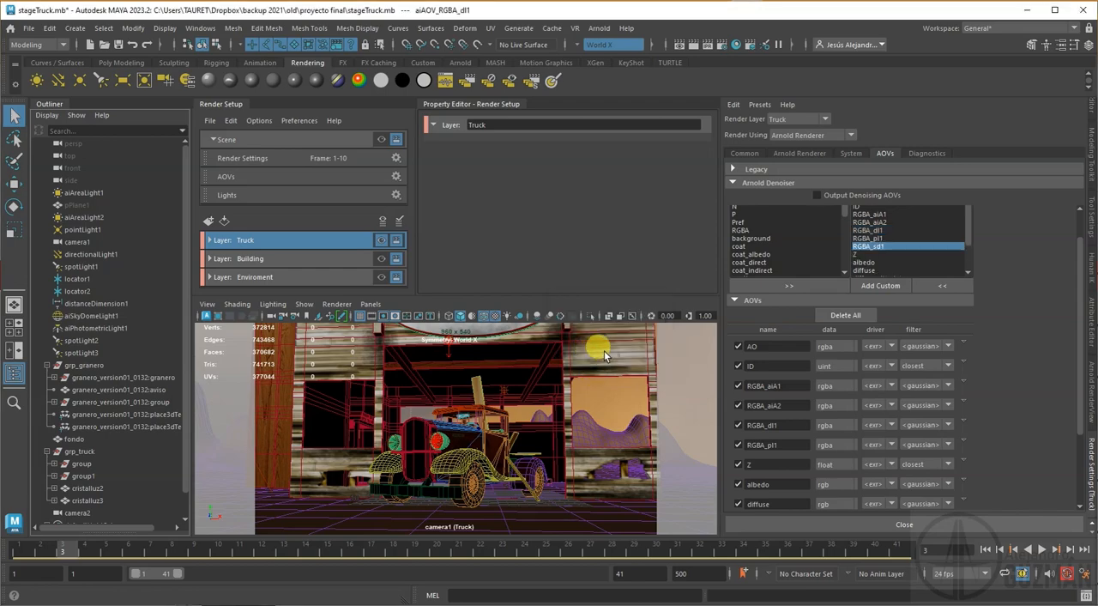
Step: Try adding the photometric light's custom AOV under the name RGBA_pl1
click(881, 285)
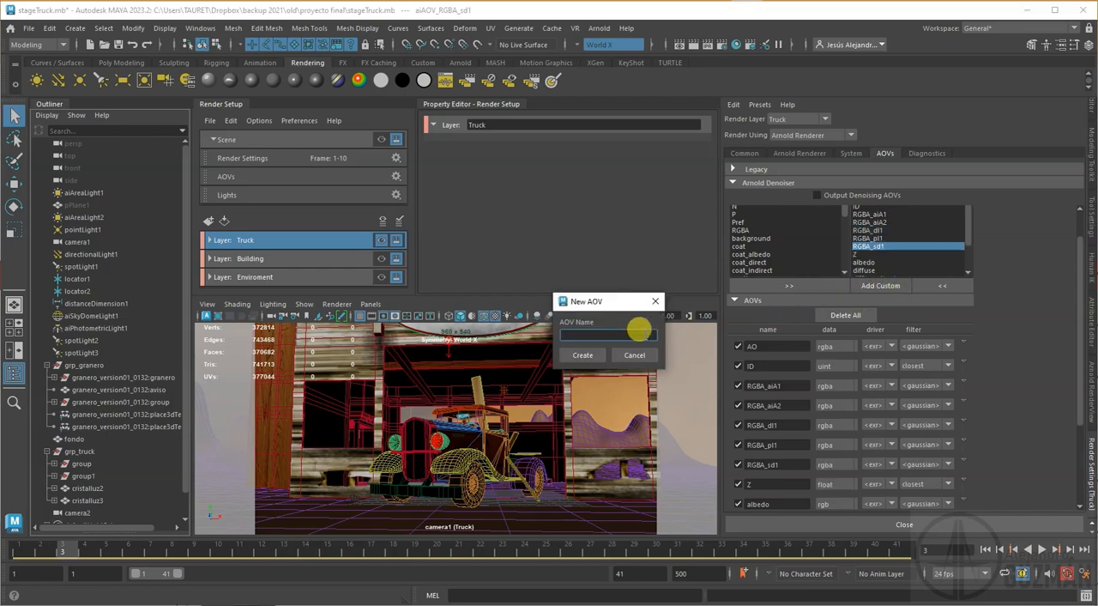
key(ctrl+v)
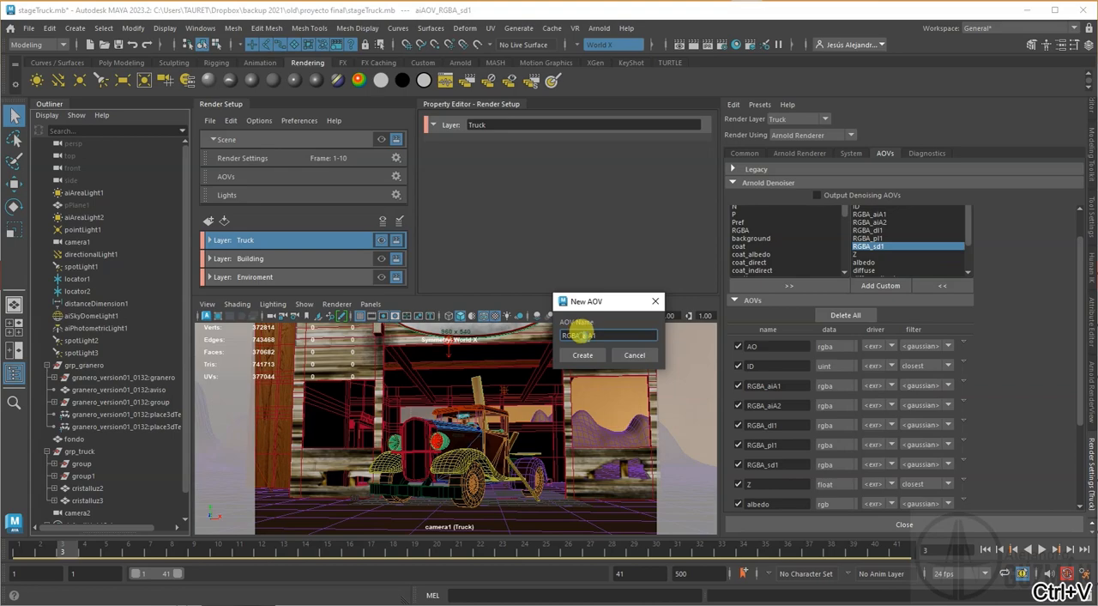
text(pl)
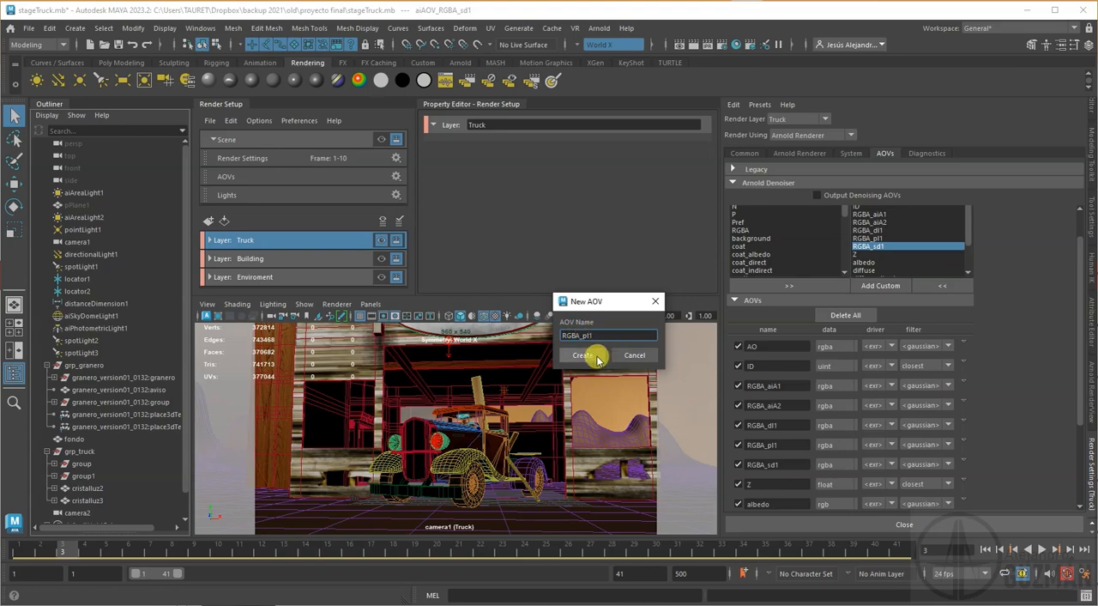
click(591, 356)
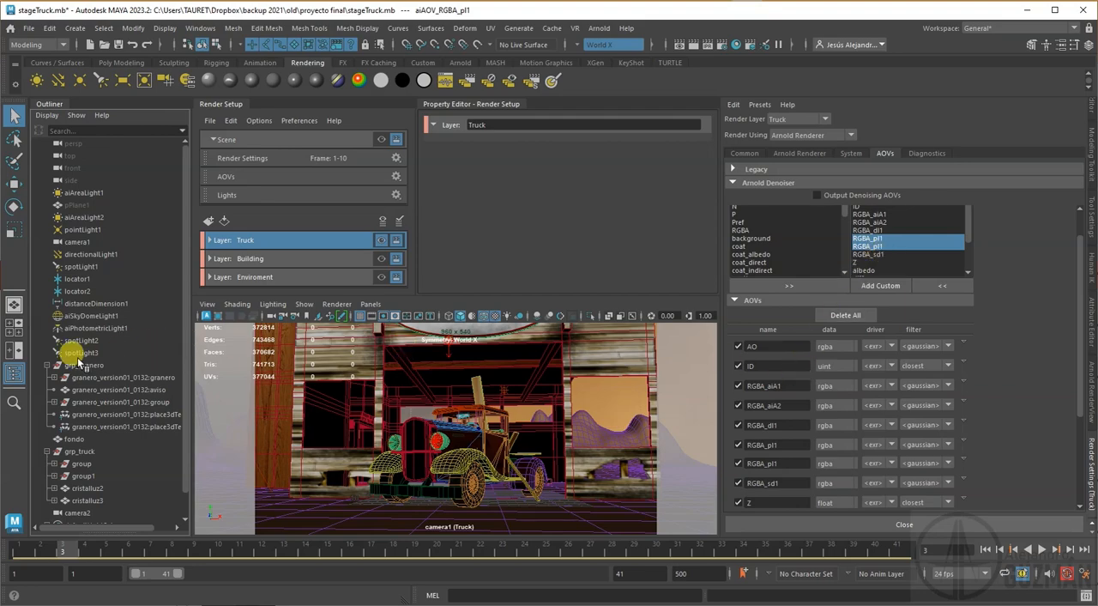
Step: Compare the AOV light group names of aiPhotometricLight1 and pointLight1 in their attributes
click(94, 328)
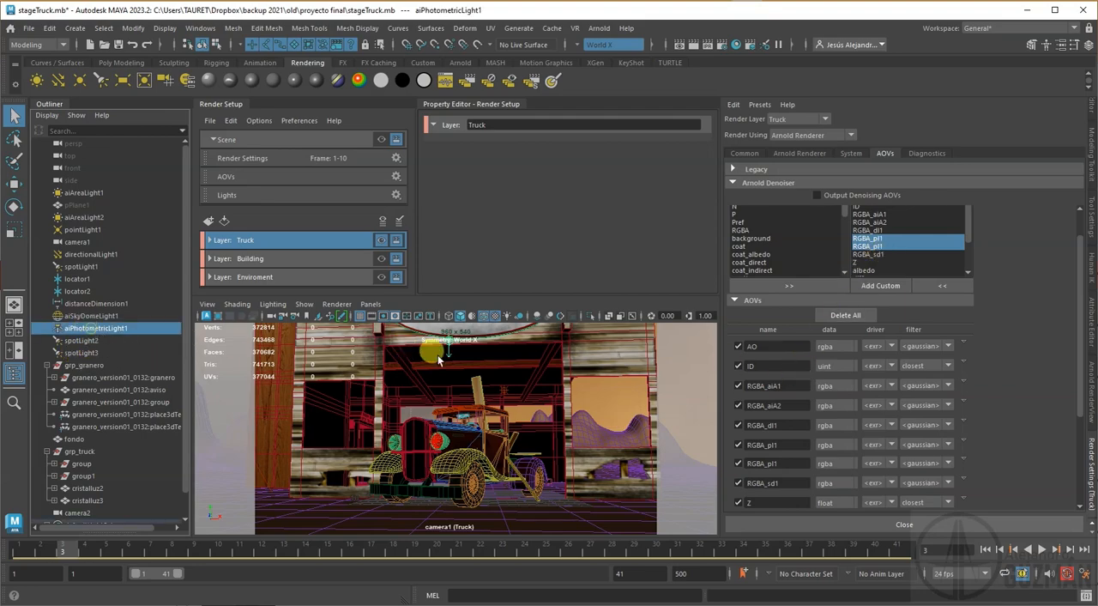
click(1087, 336)
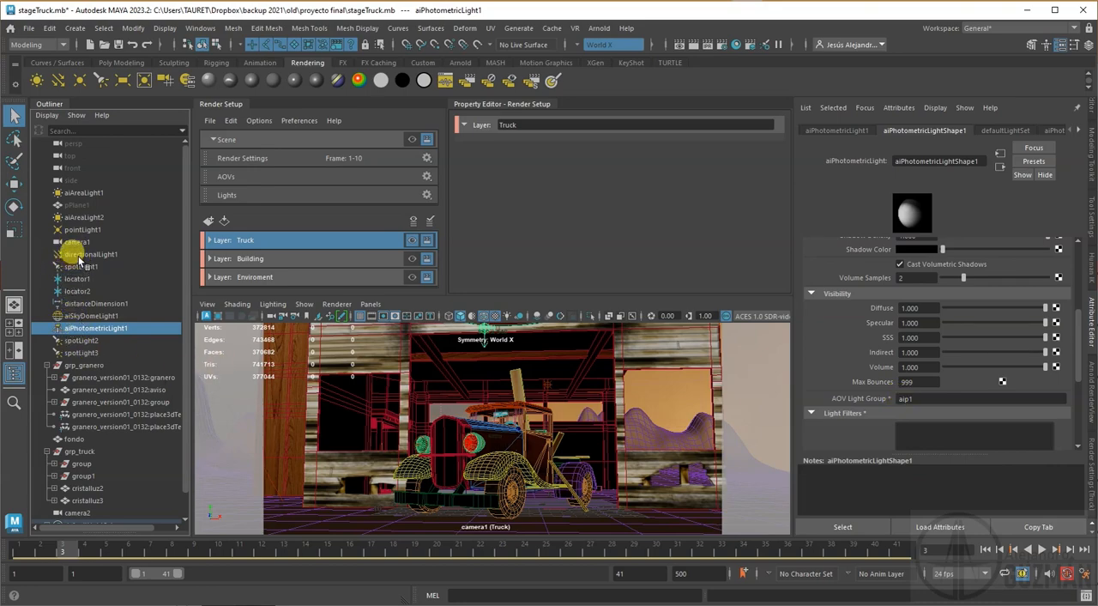
click(80, 229)
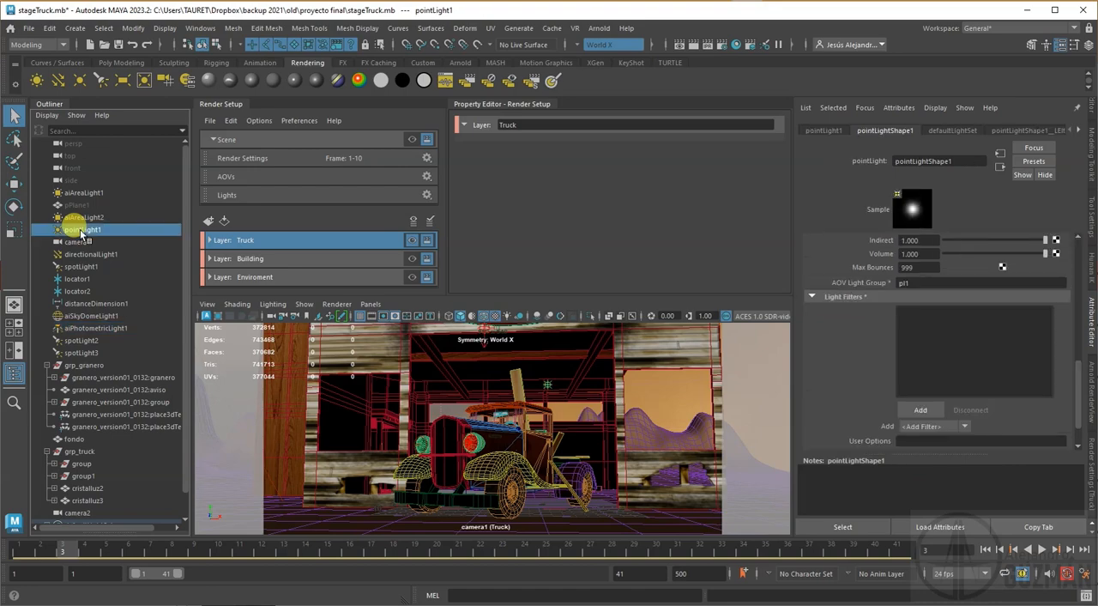
click(79, 327)
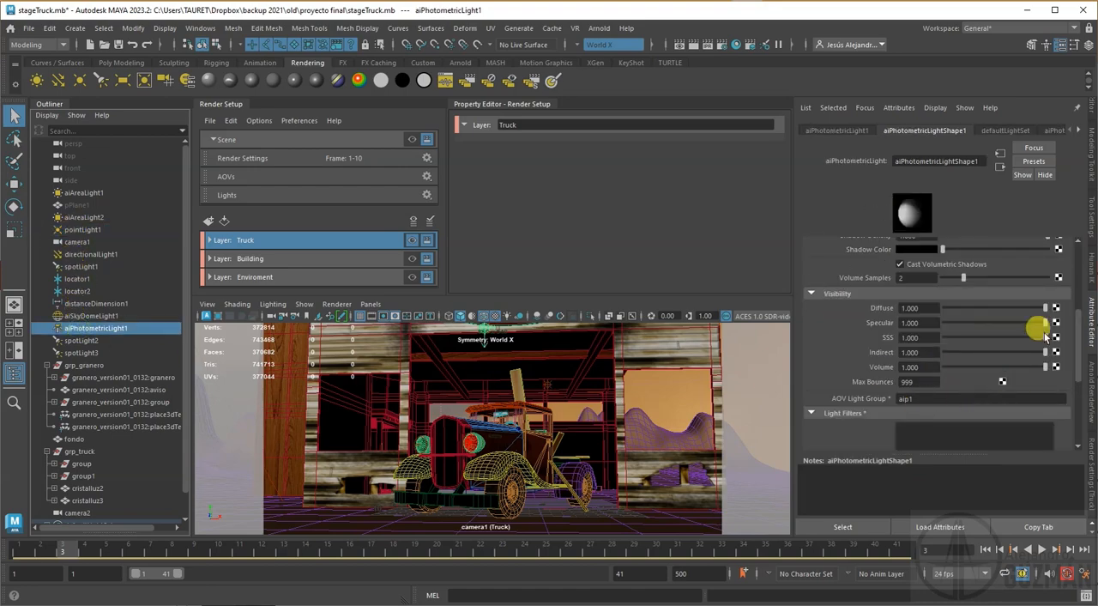
Step: Remove the duplicate RGBA_pl1 AOV from the render settings' AOV list
click(1092, 459)
click(868, 245)
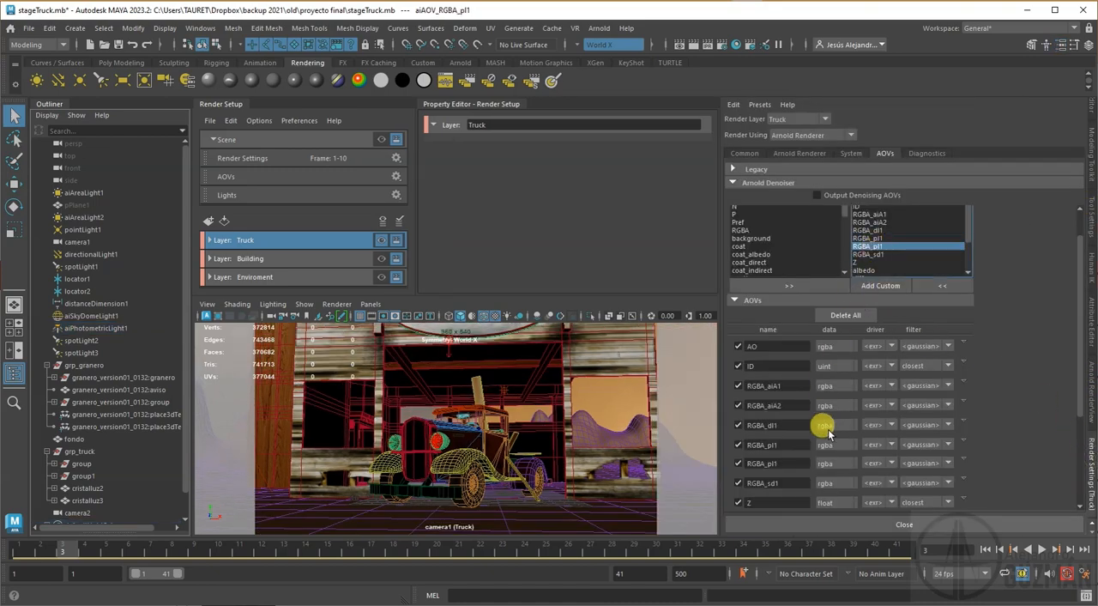
click(962, 460)
click(991, 491)
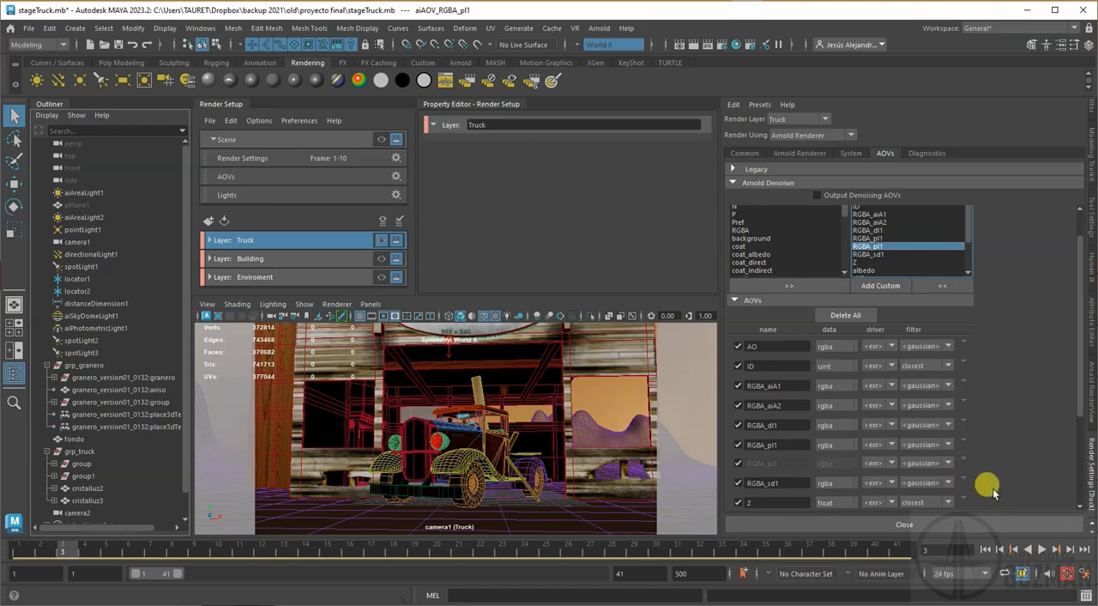
Step: Add a custom AOV named RGBA_aip1 for the photometric light
click(879, 287)
key(ctrl+v)
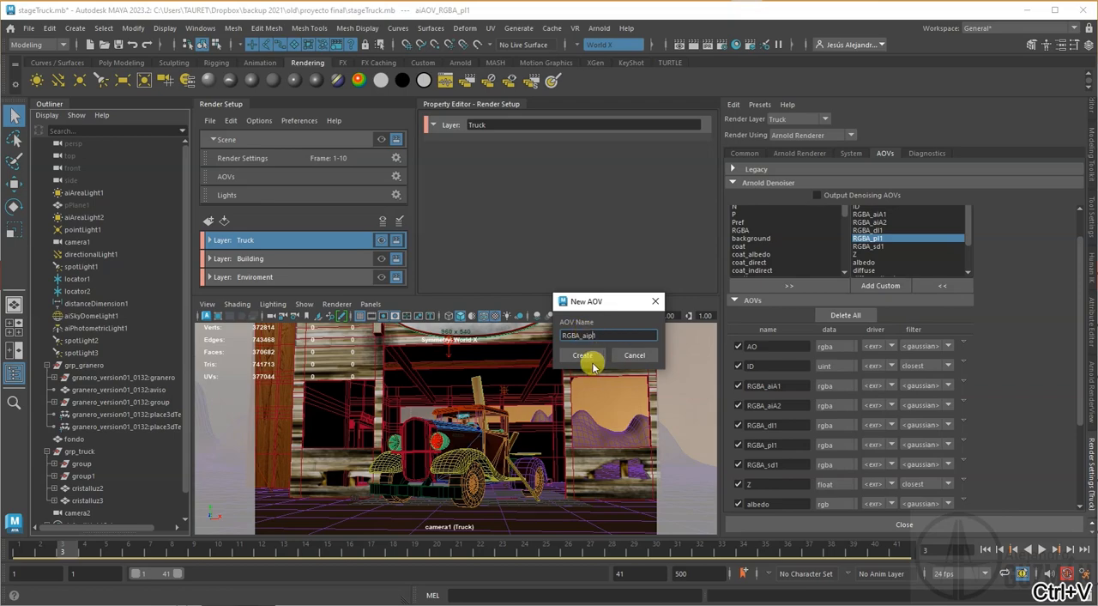
click(583, 355)
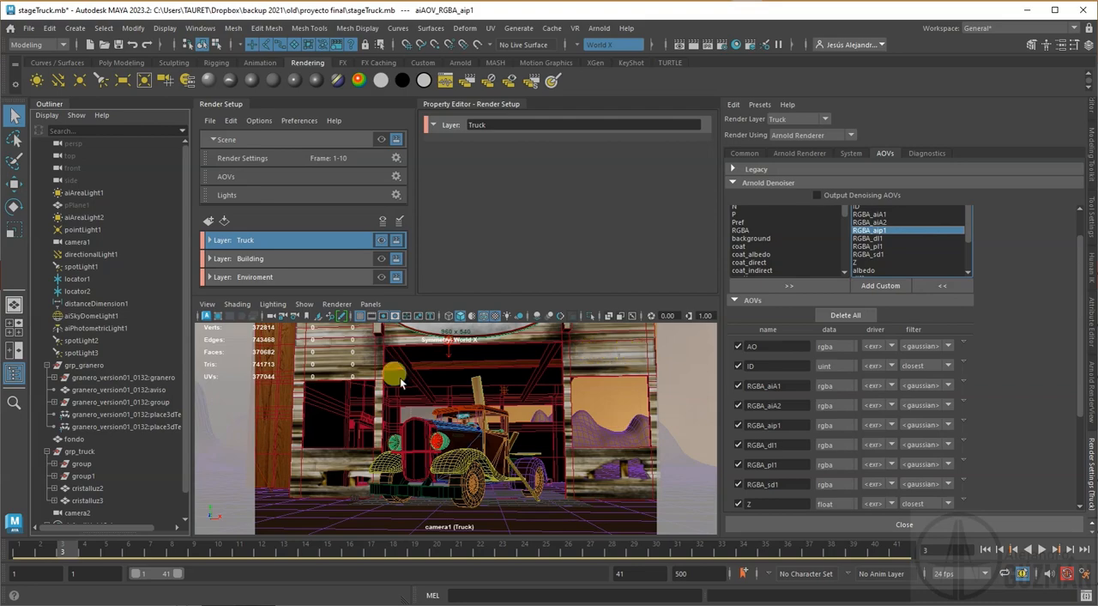
Step: Check the AOV light group name of spotLight2 in its shape attributes
click(85, 342)
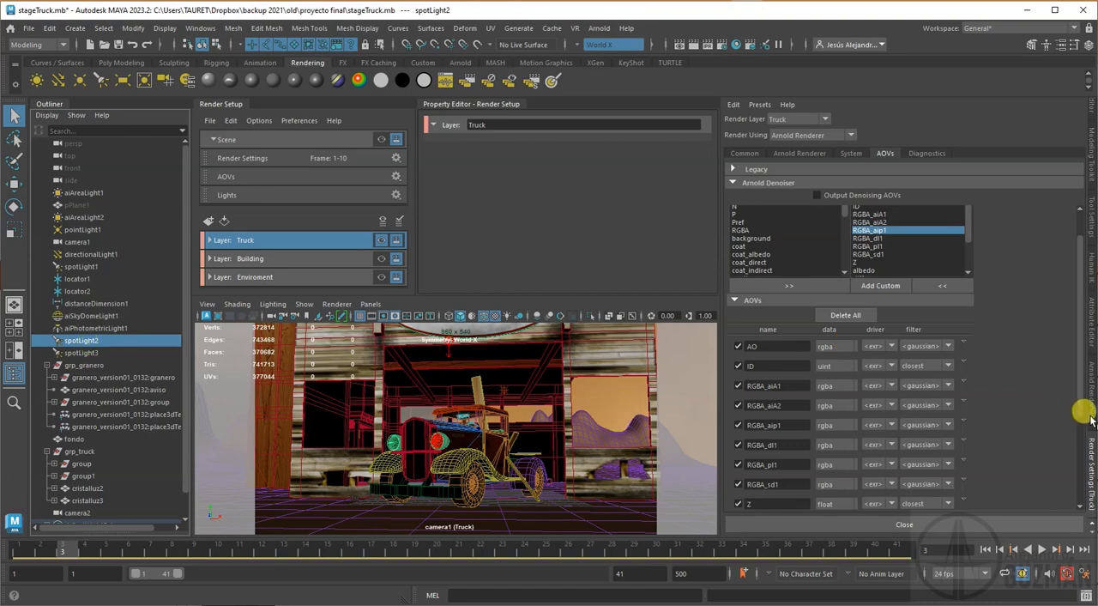
click(1092, 451)
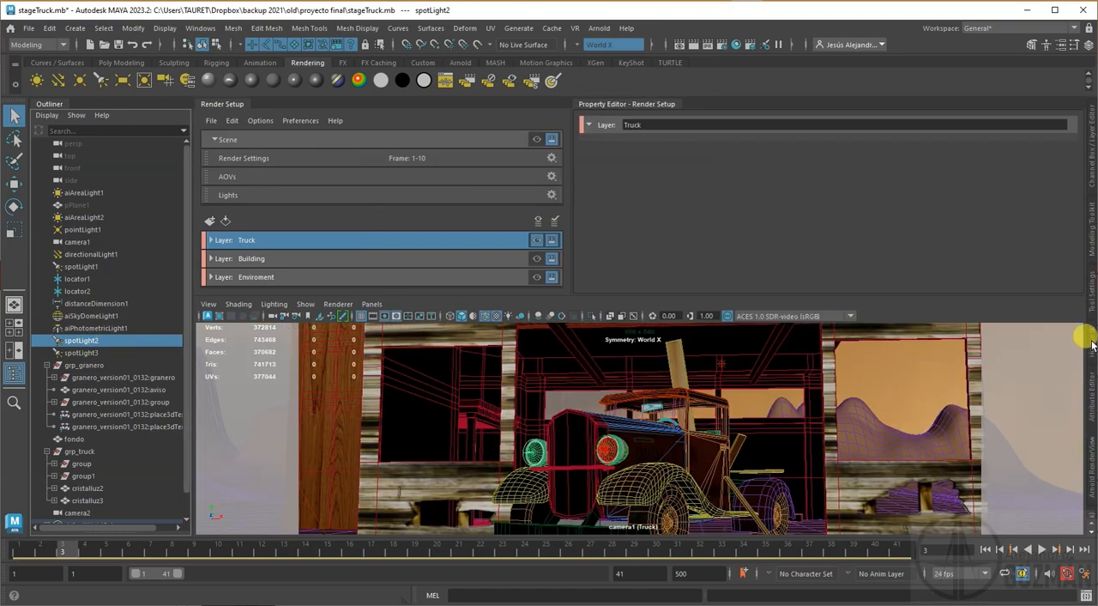
click(1090, 370)
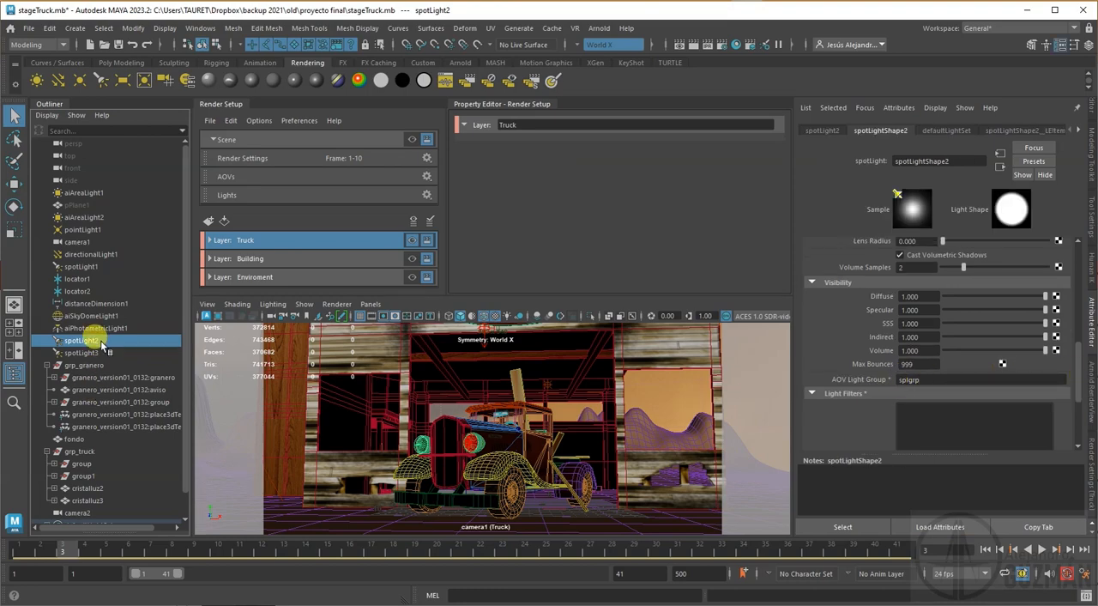
Step: Add a custom AOV named RGBA_splgrp in the render settings for the spot lights' light group
click(1087, 479)
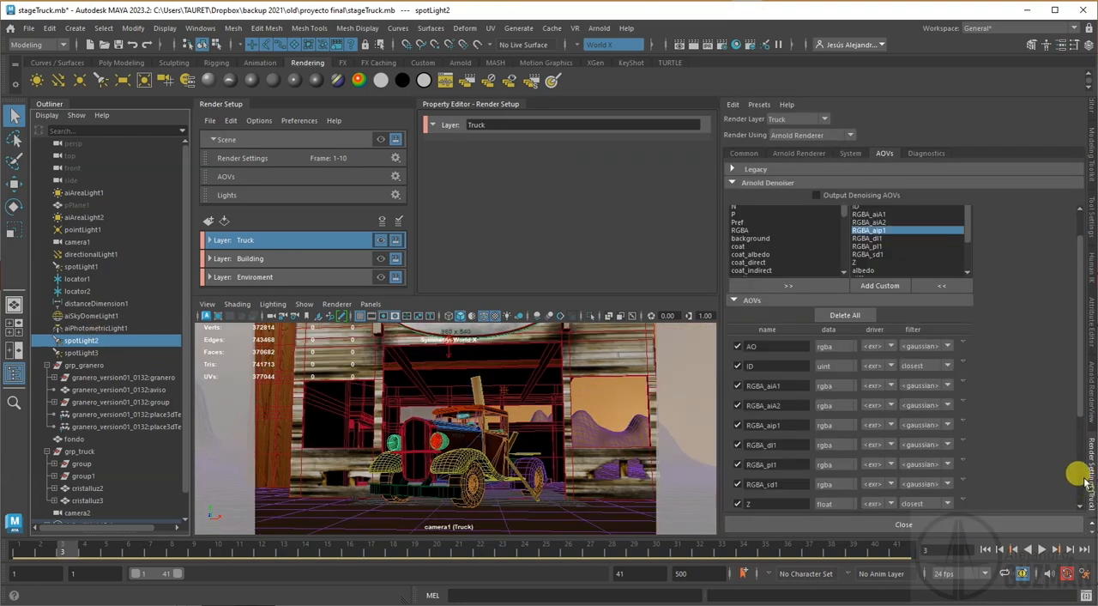
click(881, 285)
text(RGBA_aip1)
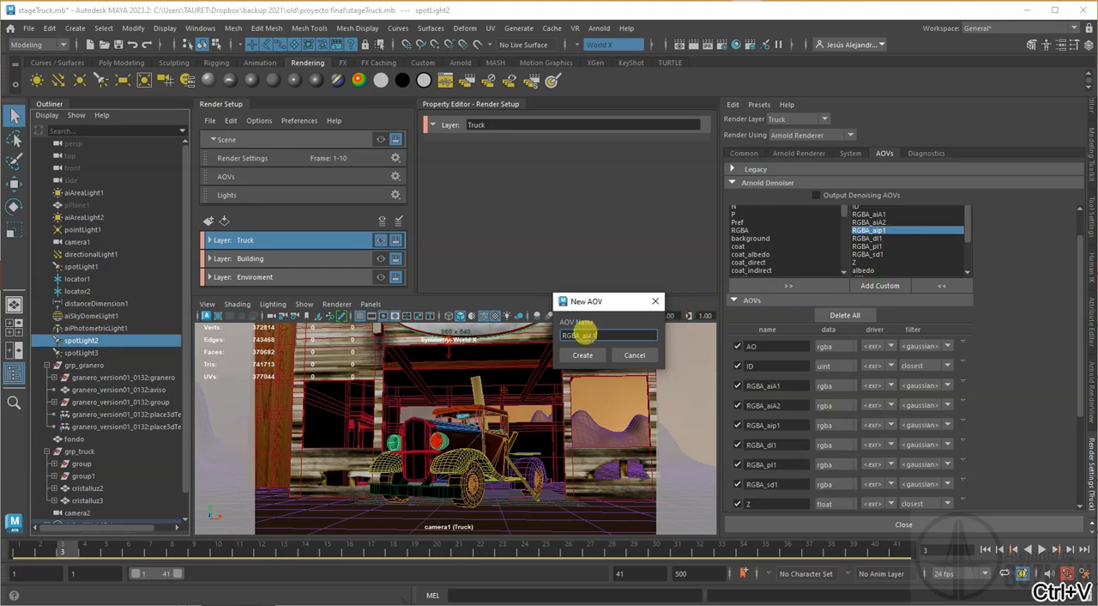
drag(584, 334, 642, 324)
text(spl)
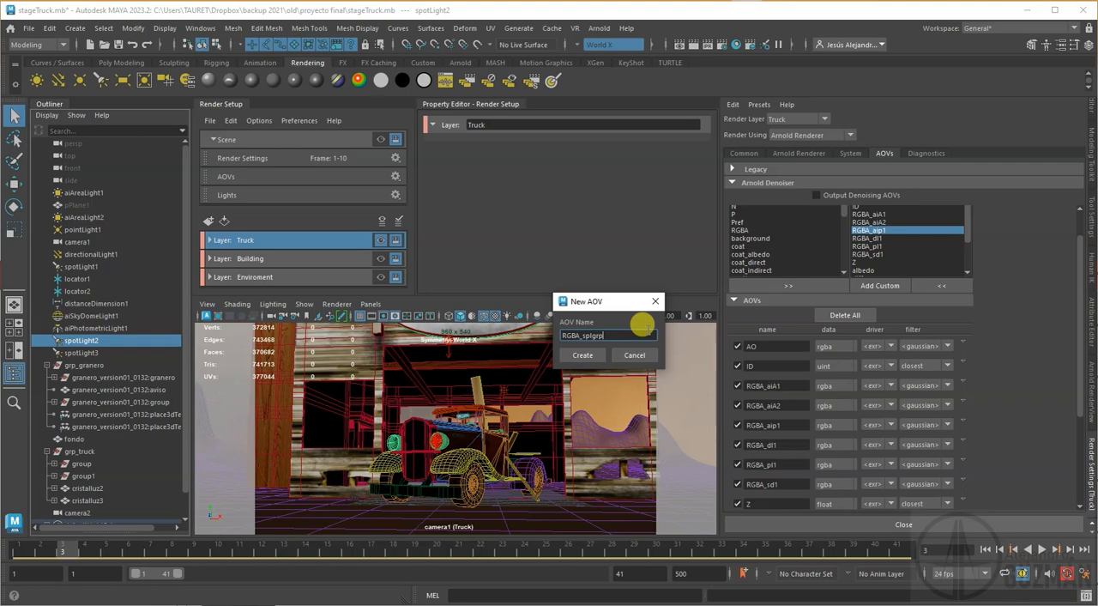
text(grp)
click(581, 354)
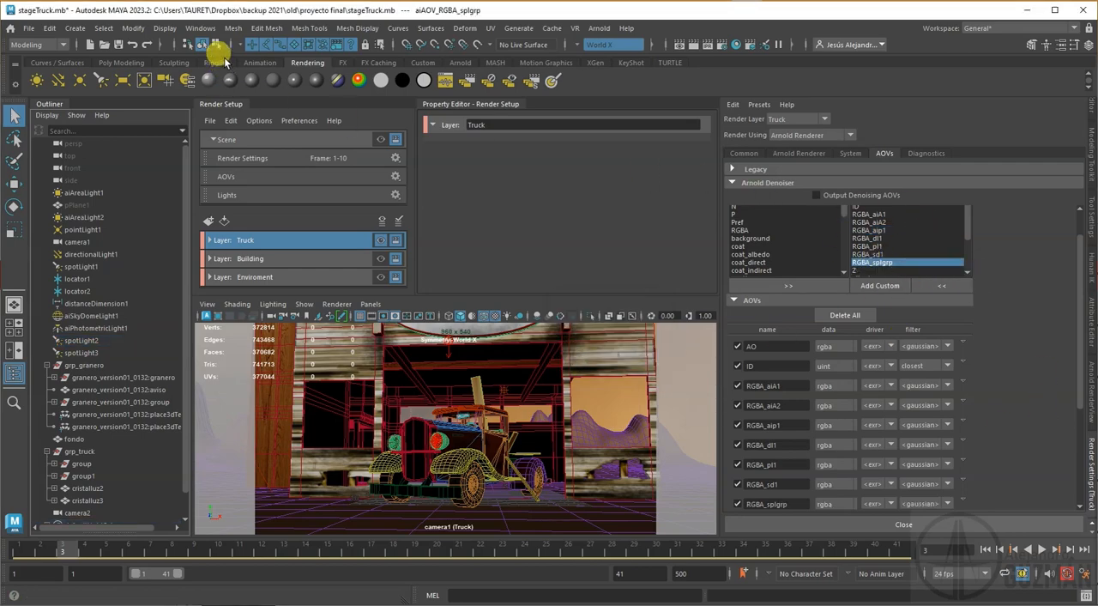
Step: Save the scene and review the full list of active AOVs for the Truck layer
click(118, 45)
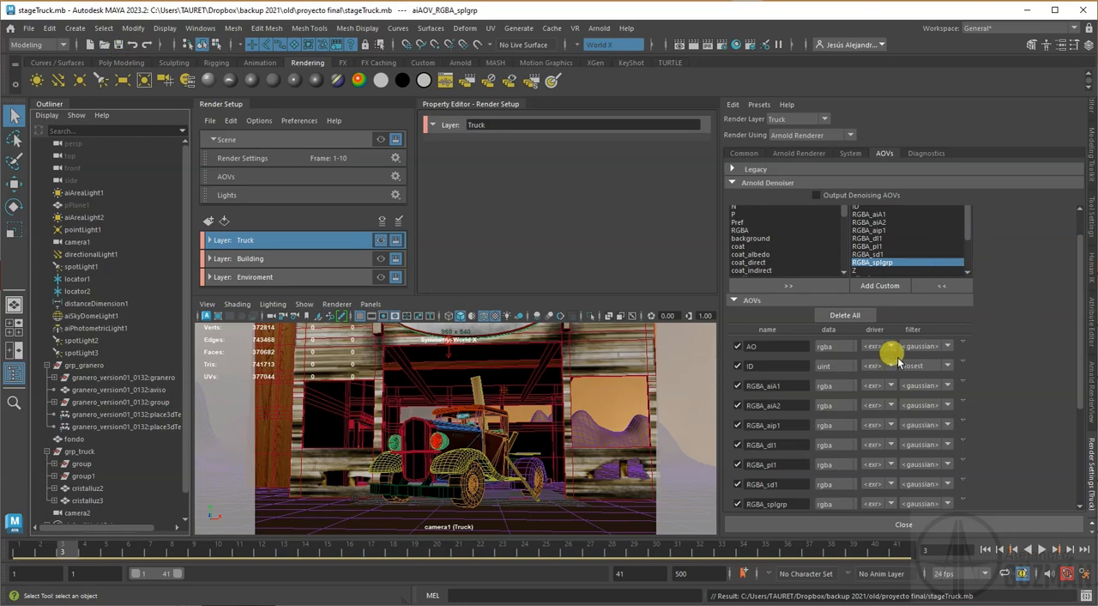
scroll(969, 356, down, 2)
scroll(986, 251, up, 2)
scroll(966, 348, down, 3)
scroll(978, 349, up, 2)
scroll(985, 354, down, 2)
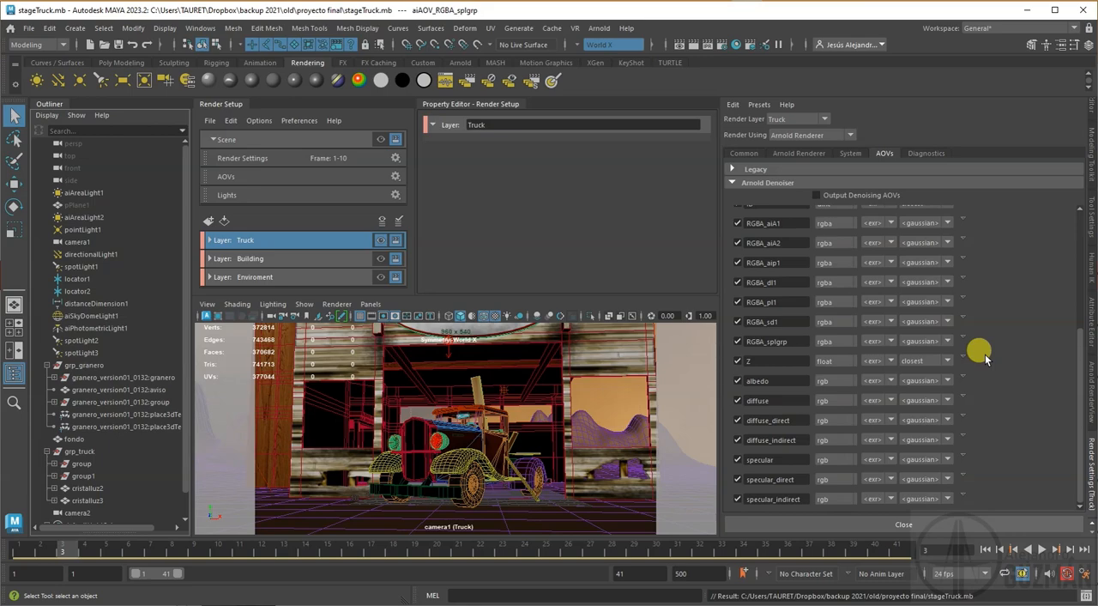
Step: Refresh the Truck layer's render in the Arnold RenderView to generate the added AOVs
click(1080, 413)
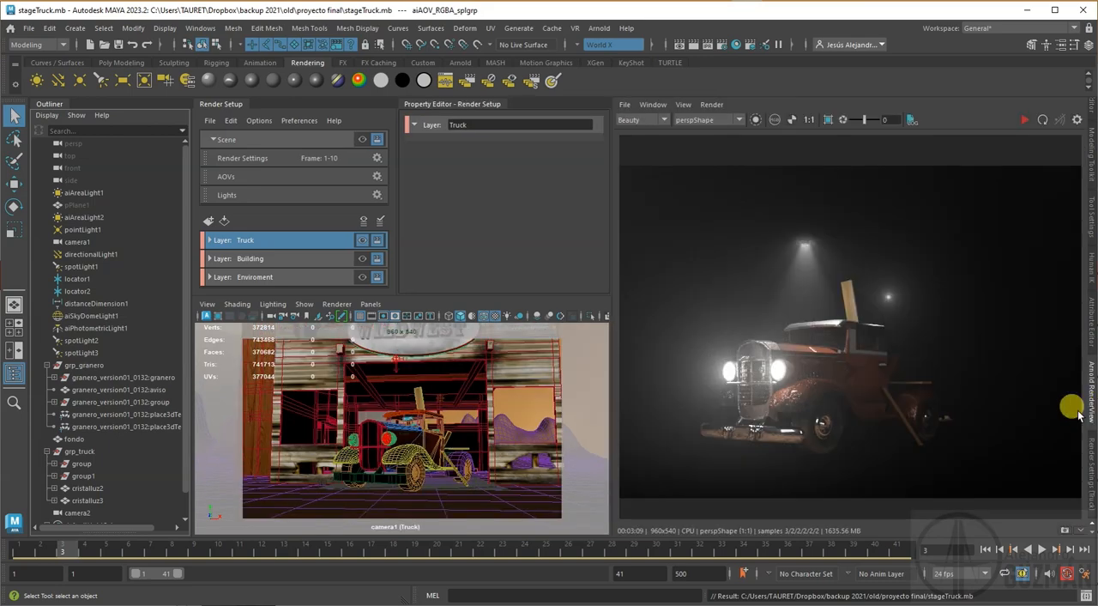
click(663, 120)
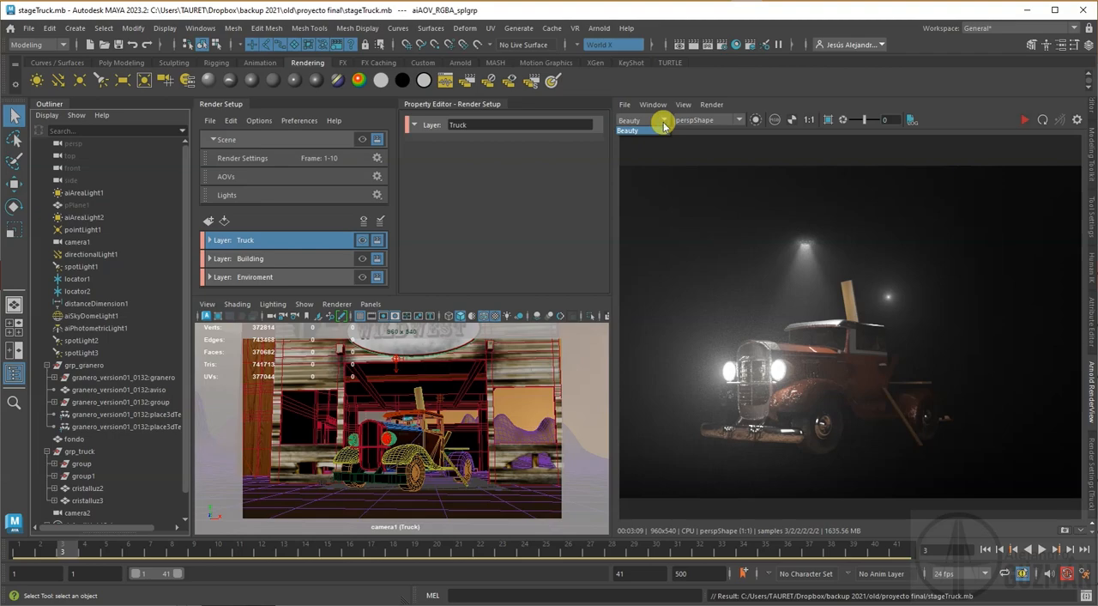
click(1043, 120)
Step: Inspect the AO and ID passes of the truck render
click(689, 121)
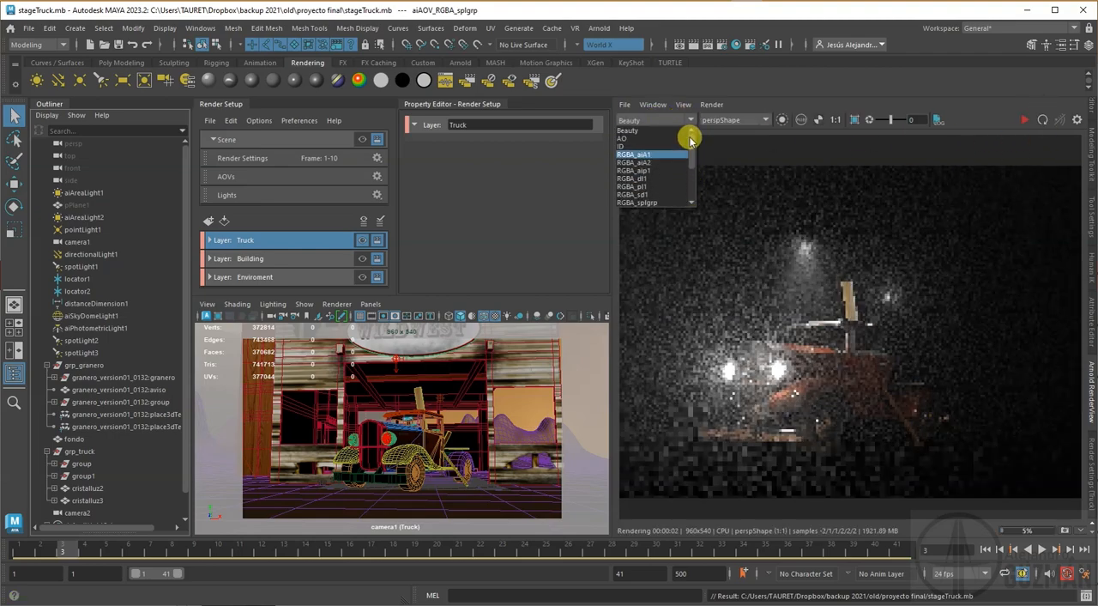
click(645, 139)
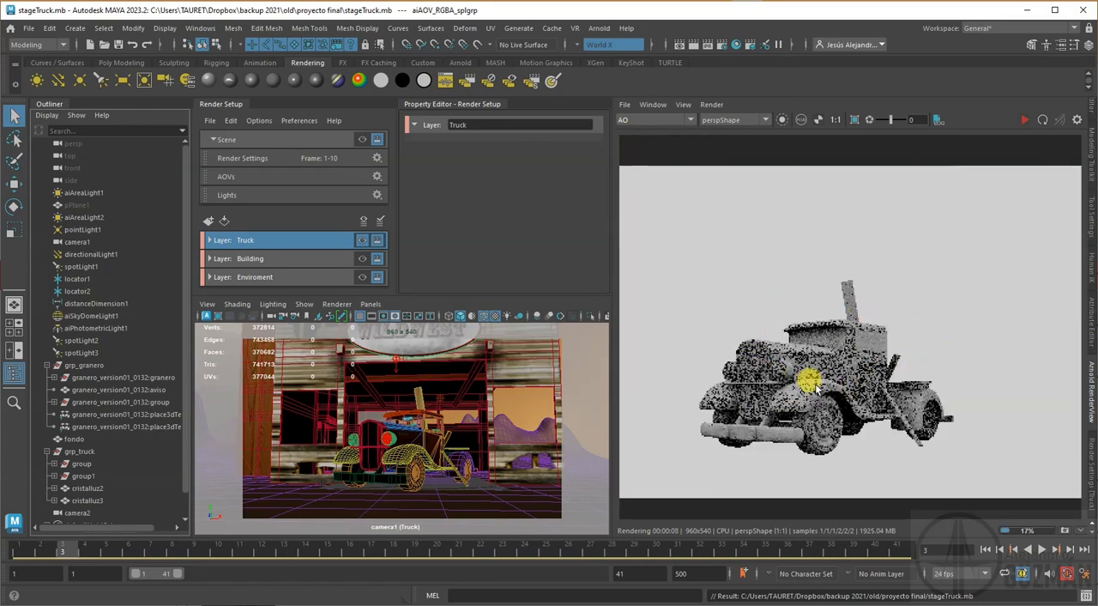
click(688, 120)
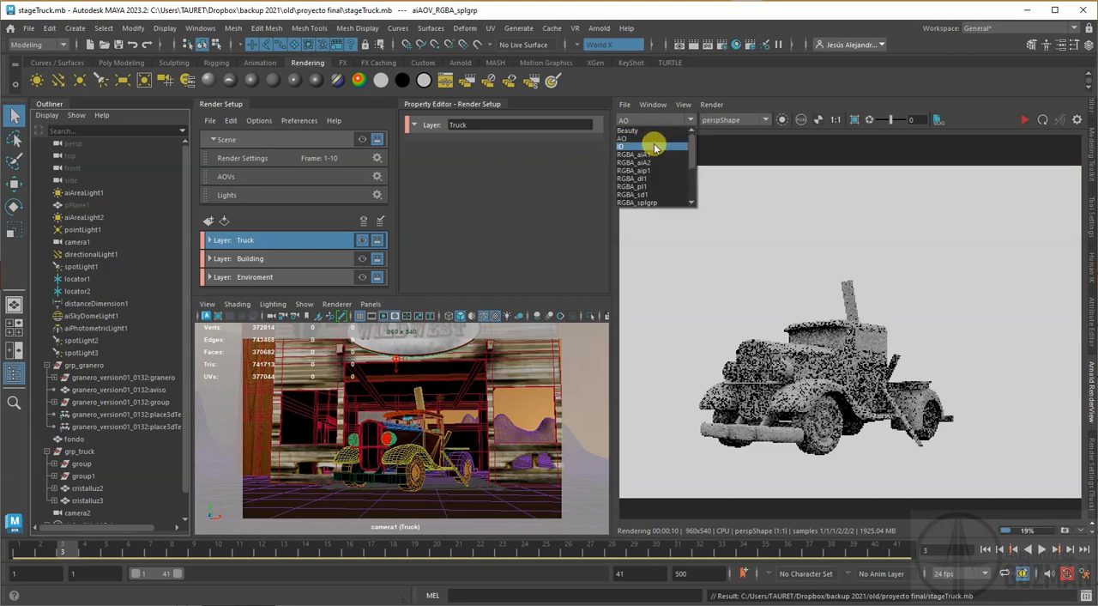
click(655, 147)
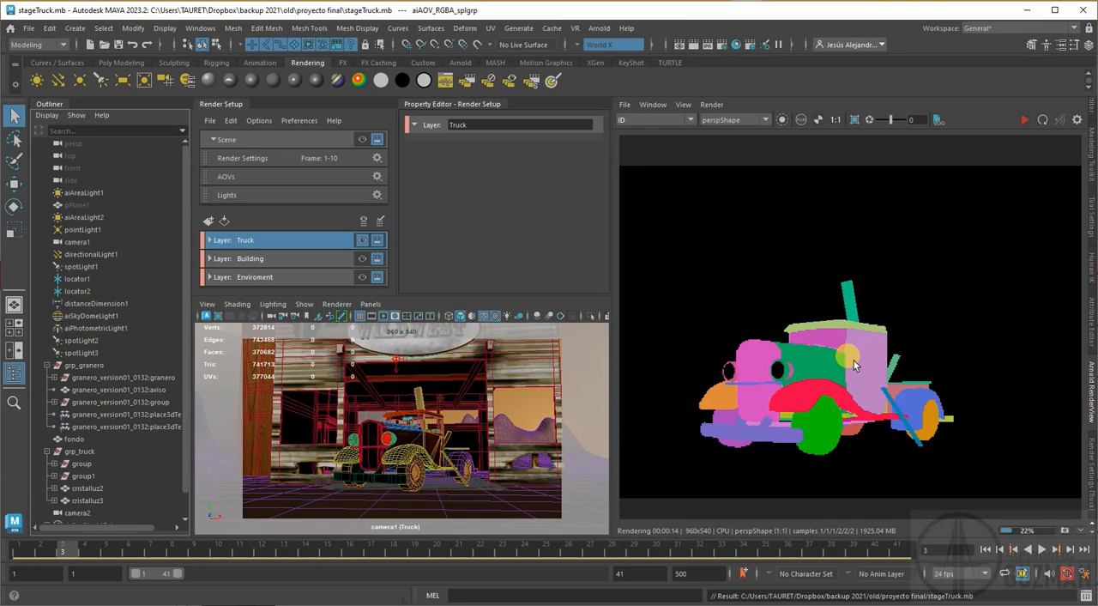
Step: Inspect the RGBA_aiA1, RGBA_aiA2 and RGBA_aip1 light group passes of the truck render
click(674, 120)
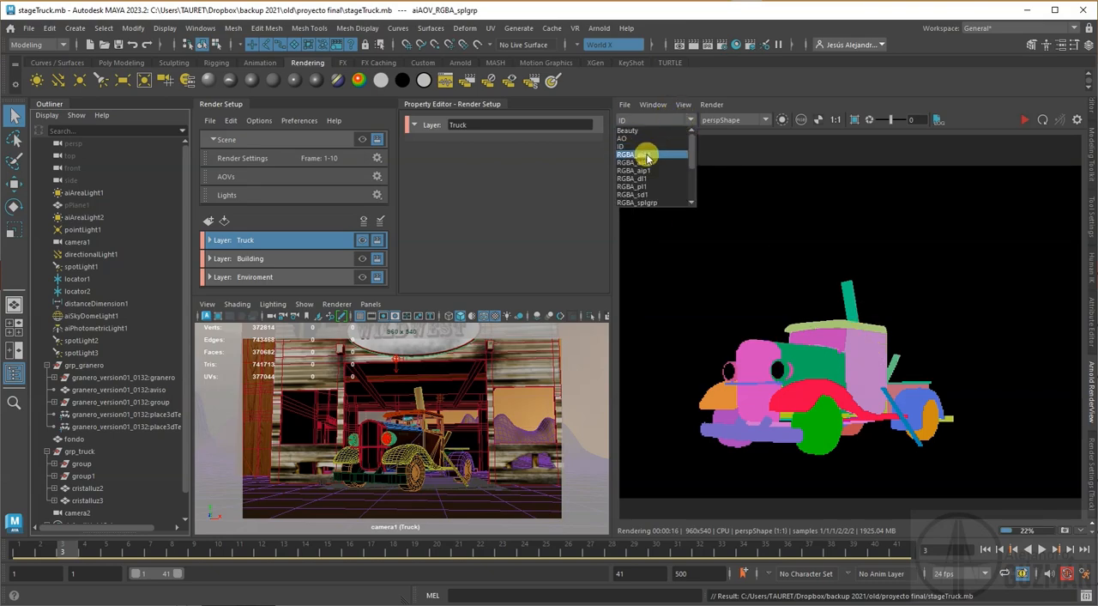
click(644, 154)
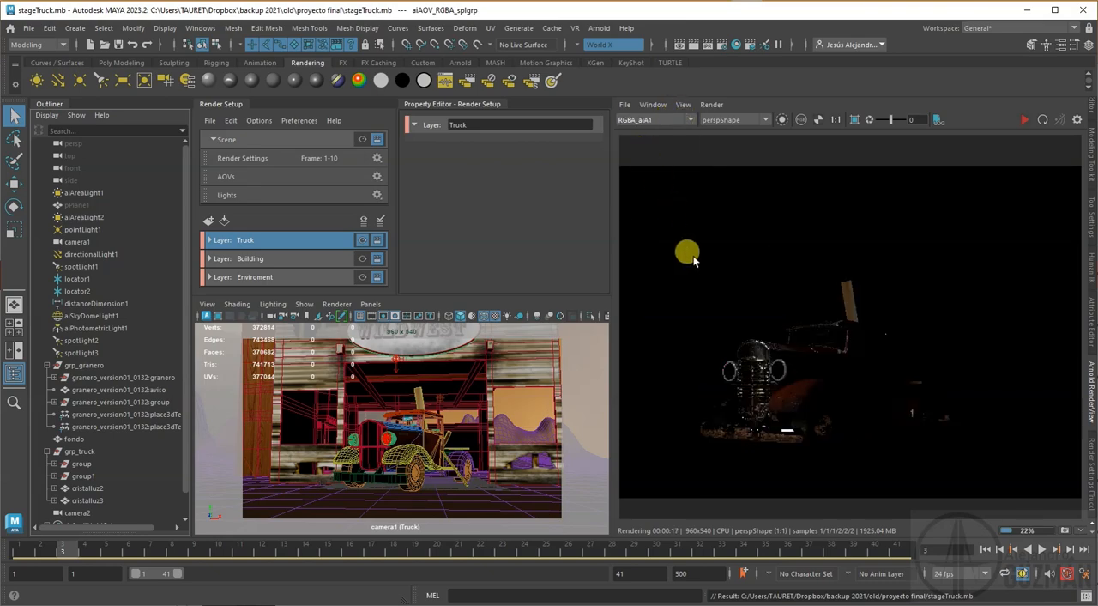
click(646, 121)
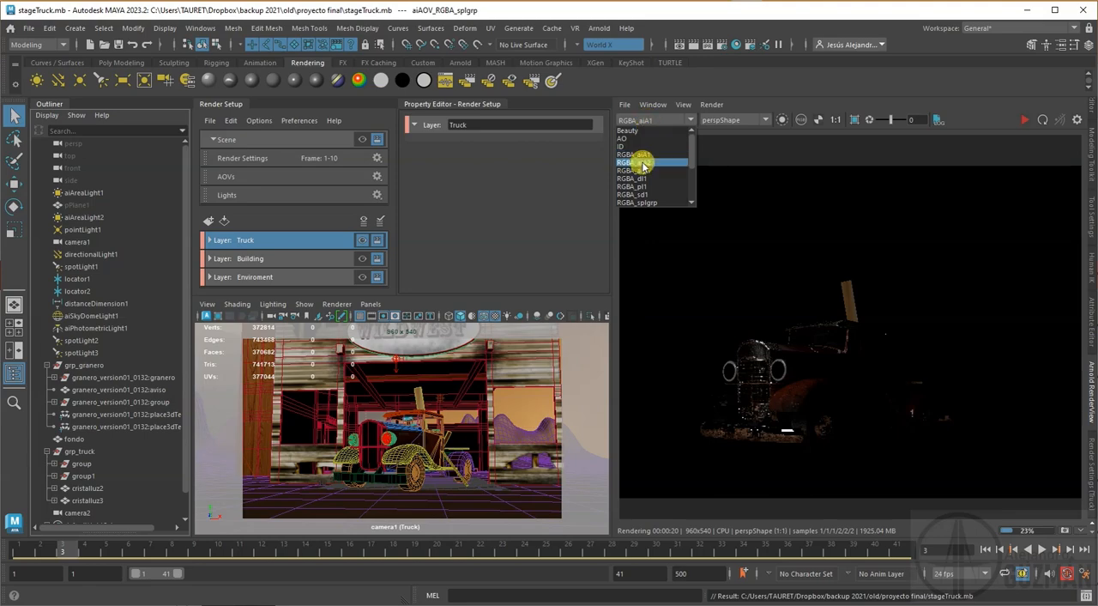
click(643, 166)
click(652, 124)
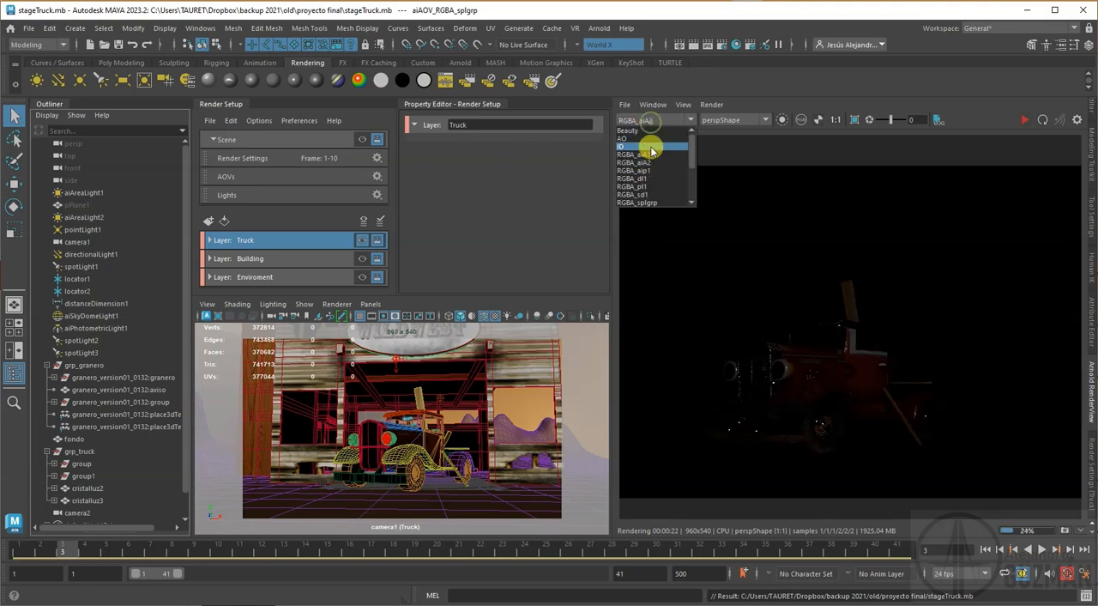
click(647, 176)
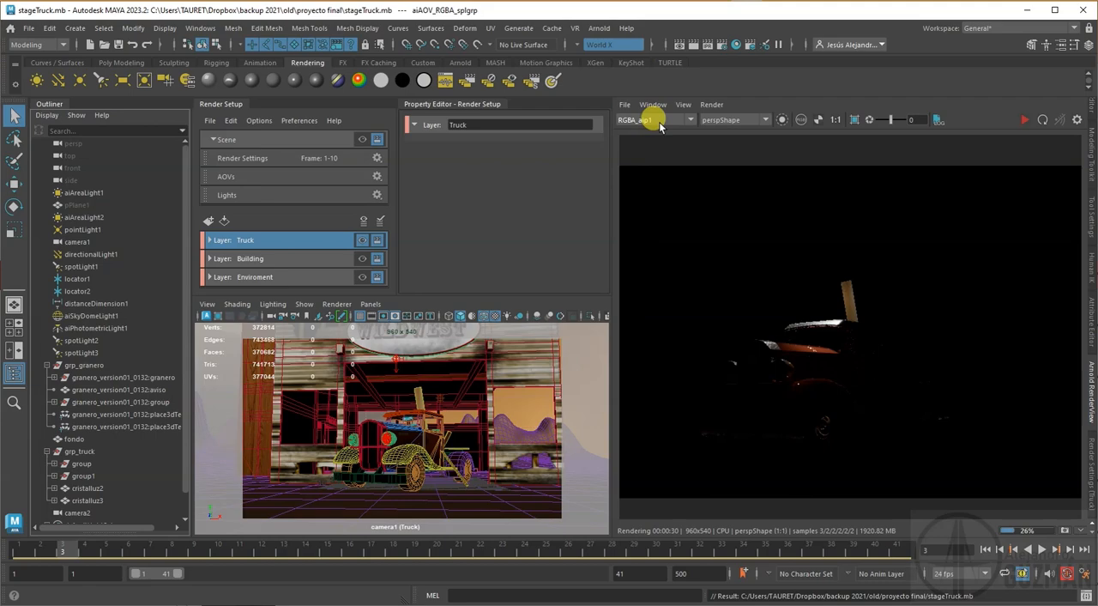
Step: Inspect the RGBA_dl1, RGBA_pl1, RGBA_sd1 and RGBA_splgrp light group passes of the truck render
click(660, 126)
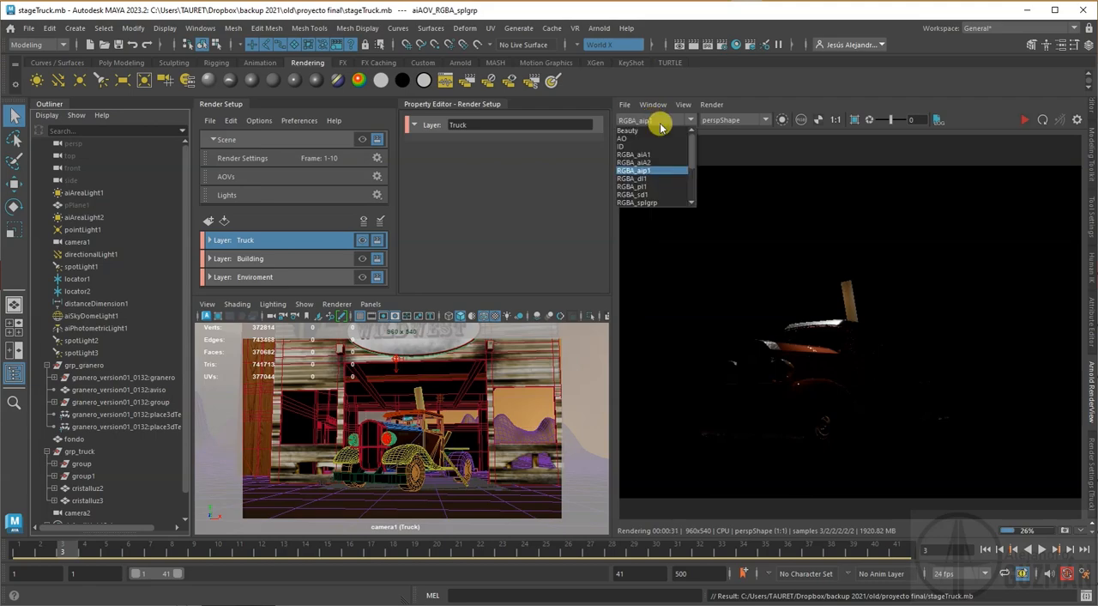
click(649, 179)
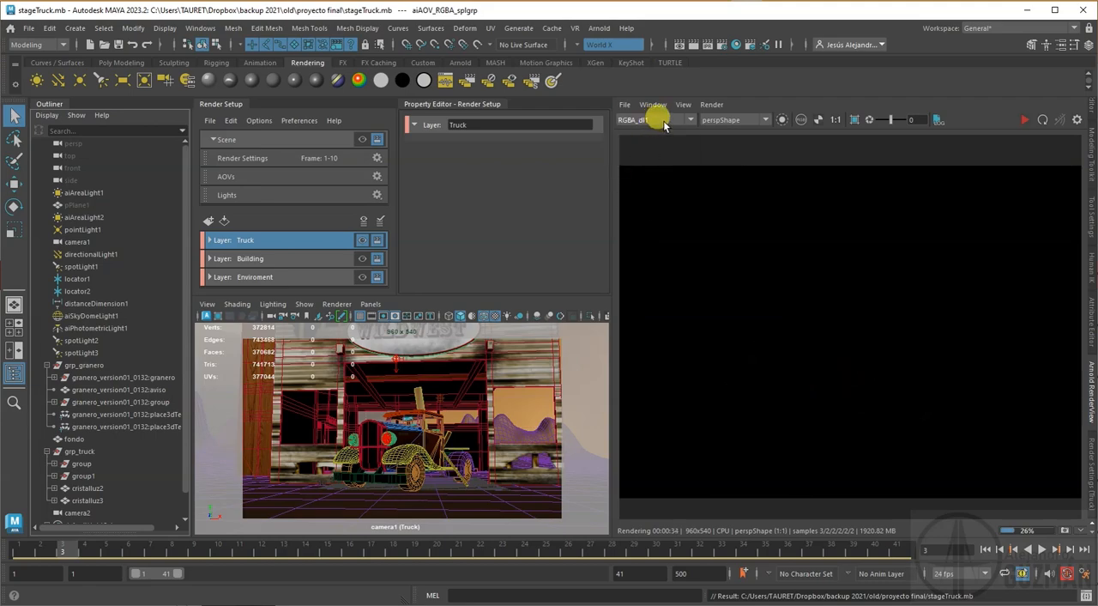
click(657, 120)
click(649, 184)
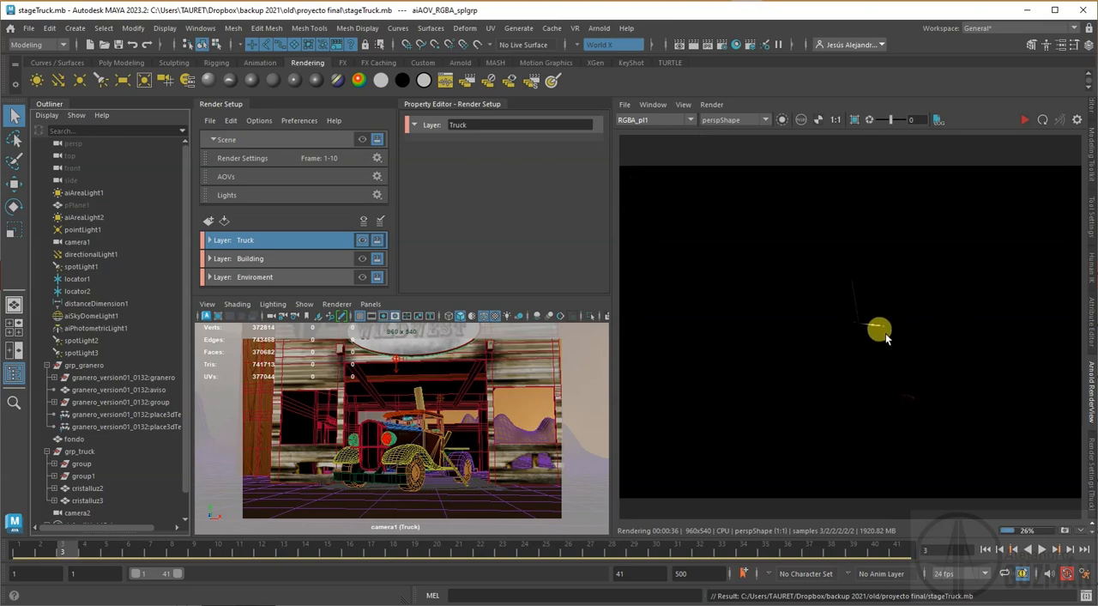
click(690, 120)
click(661, 195)
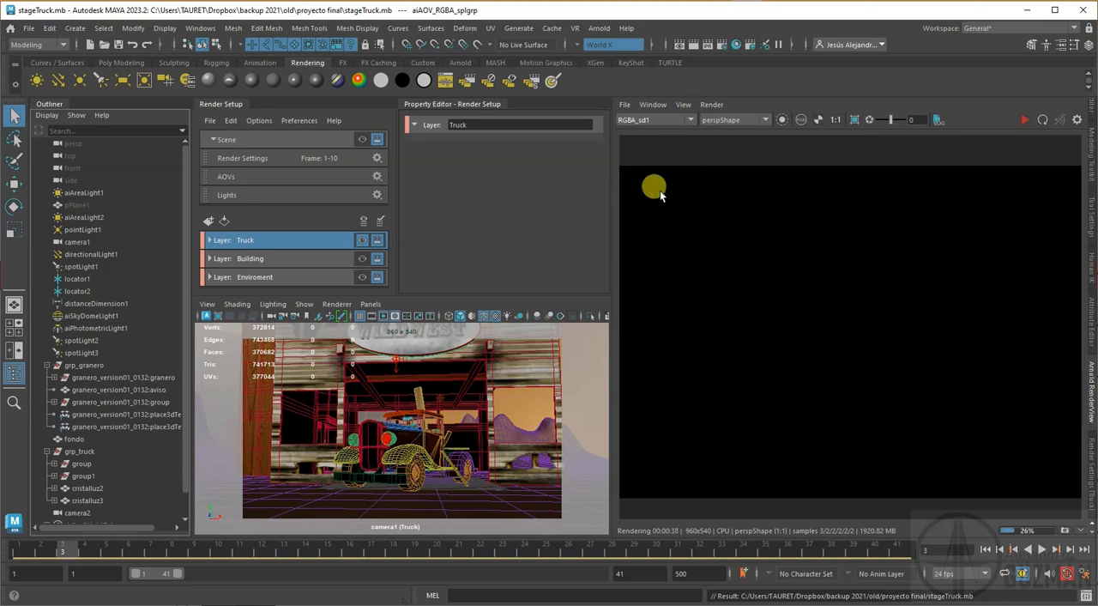
click(678, 121)
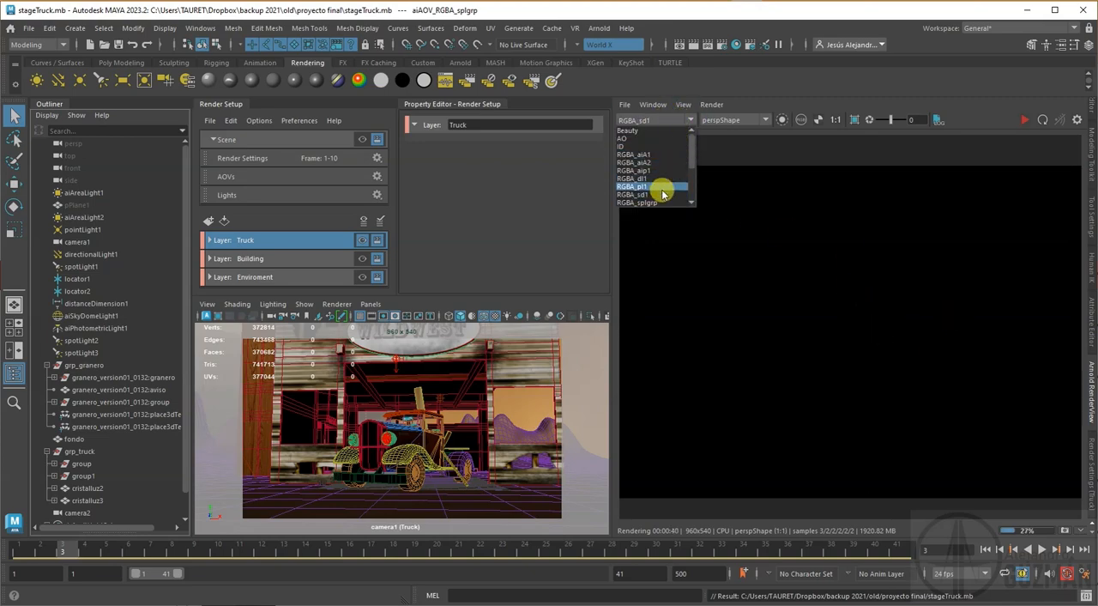
click(661, 179)
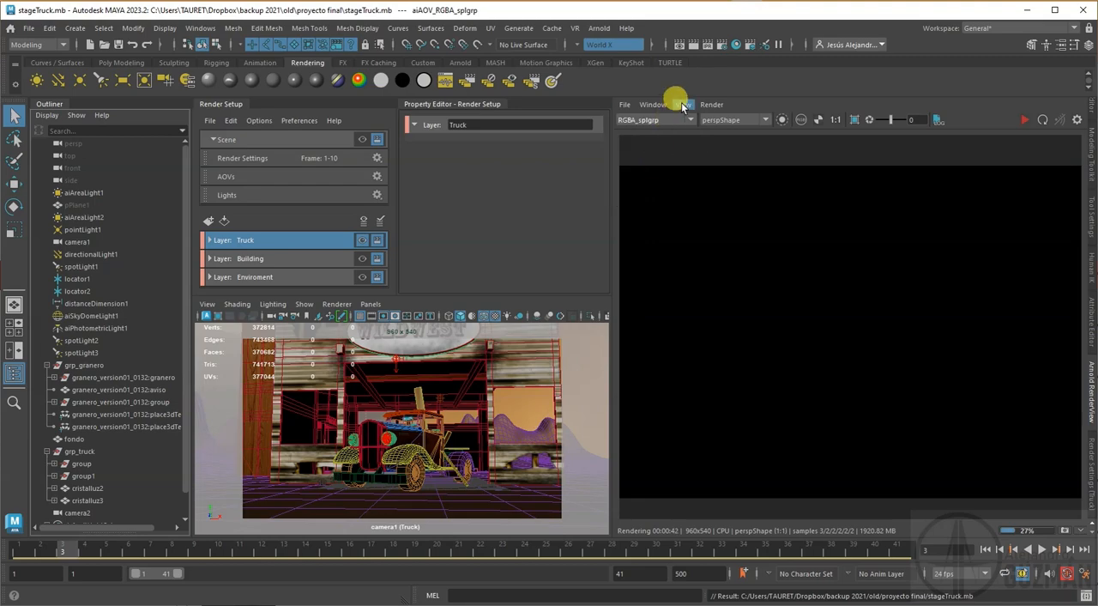
Step: Inspect the Z and albedo passes of the truck render
click(674, 120)
click(646, 189)
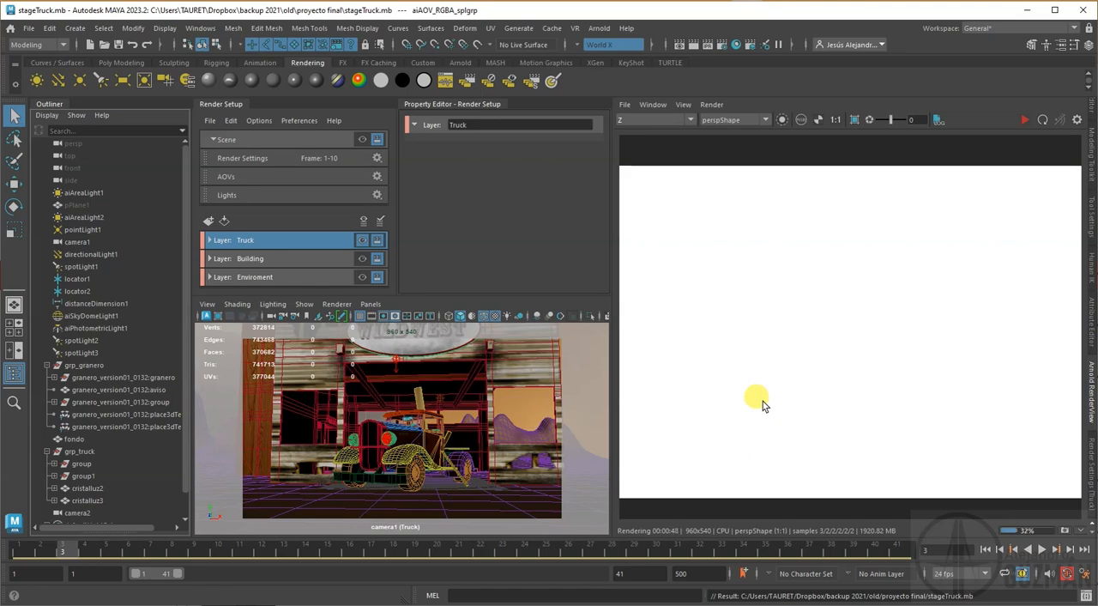
click(691, 120)
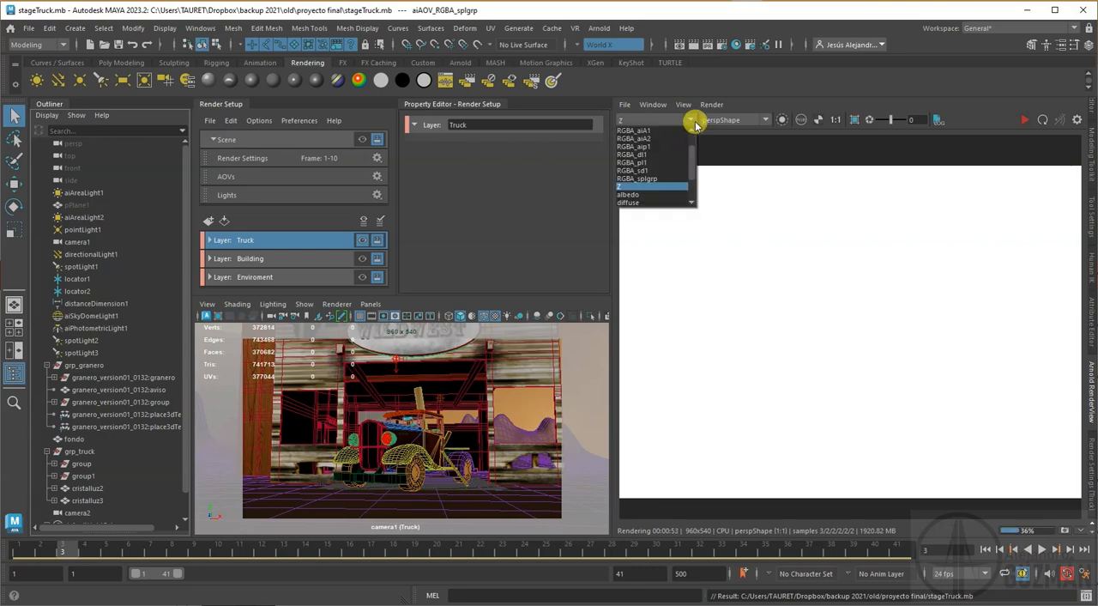
click(636, 197)
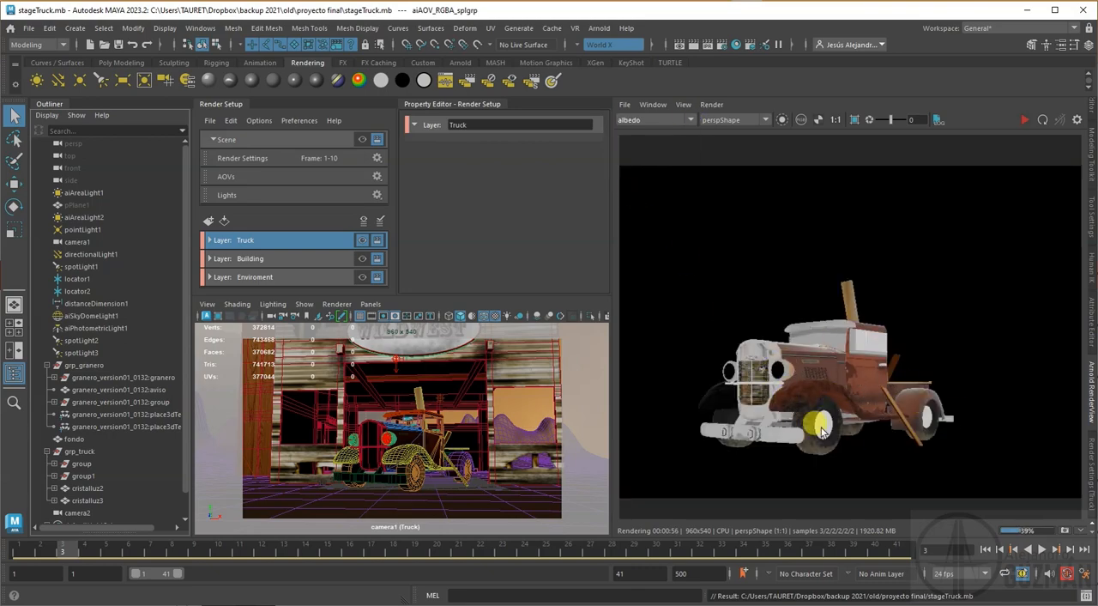
Step: Inspect the diffuse, diffuse_direct and diffuse_indirect passes of the truck render
click(691, 120)
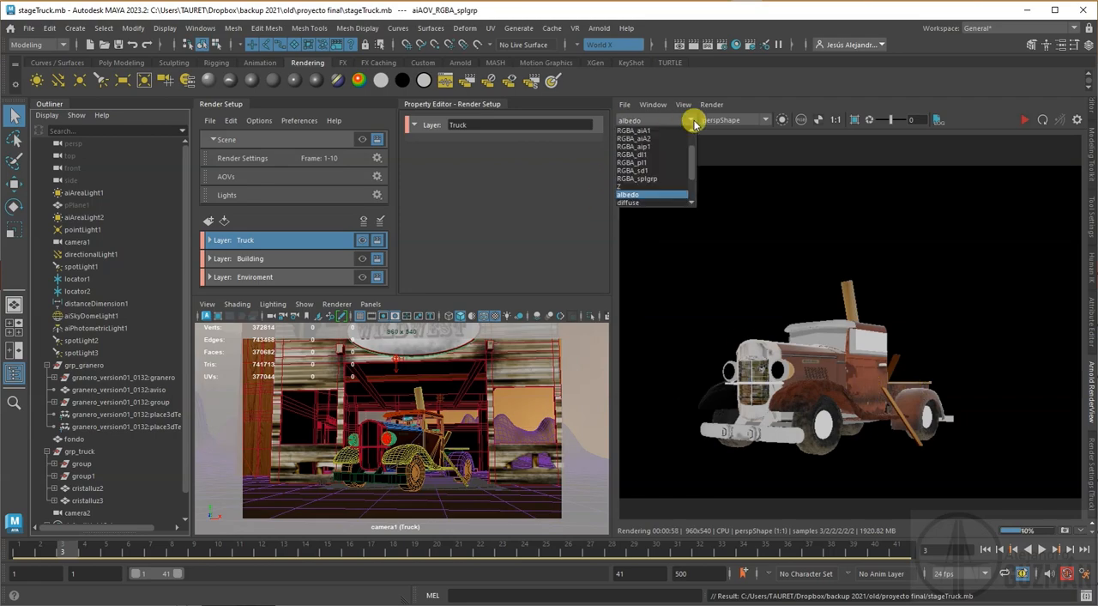
click(649, 202)
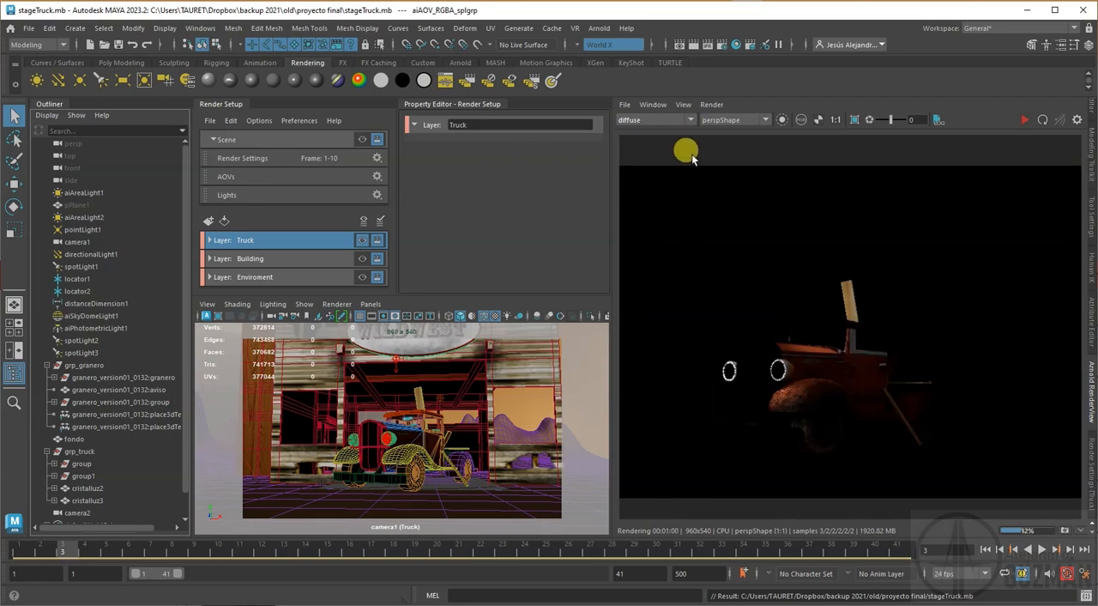
click(691, 121)
click(661, 184)
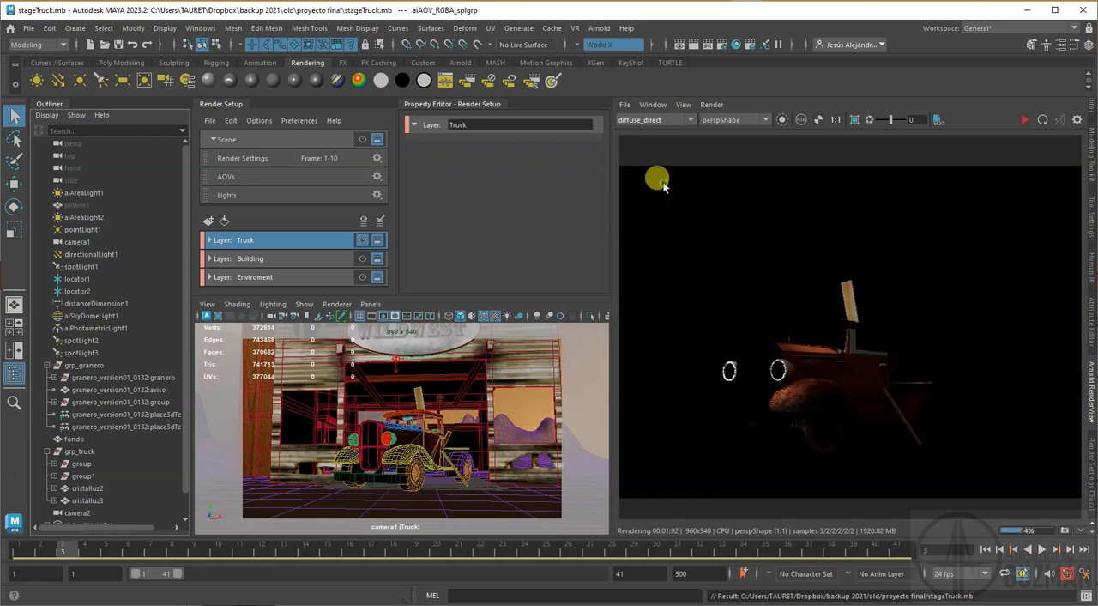
click(669, 120)
click(652, 198)
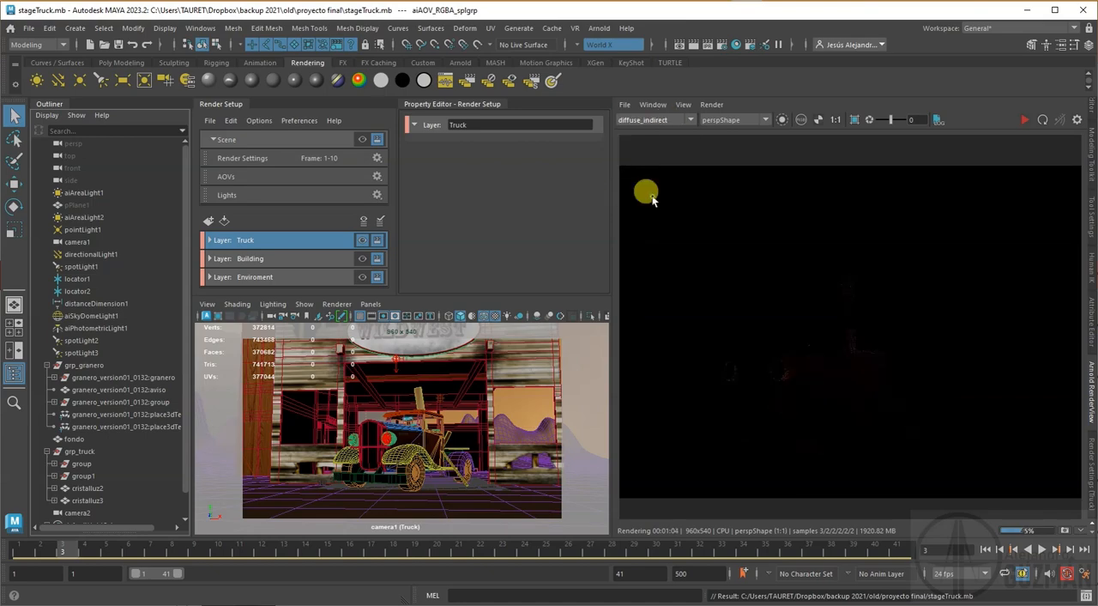
Step: Inspect the specular, specular_direct and specular_indirect passes of the truck render and look over the available AOVs
click(668, 120)
click(647, 196)
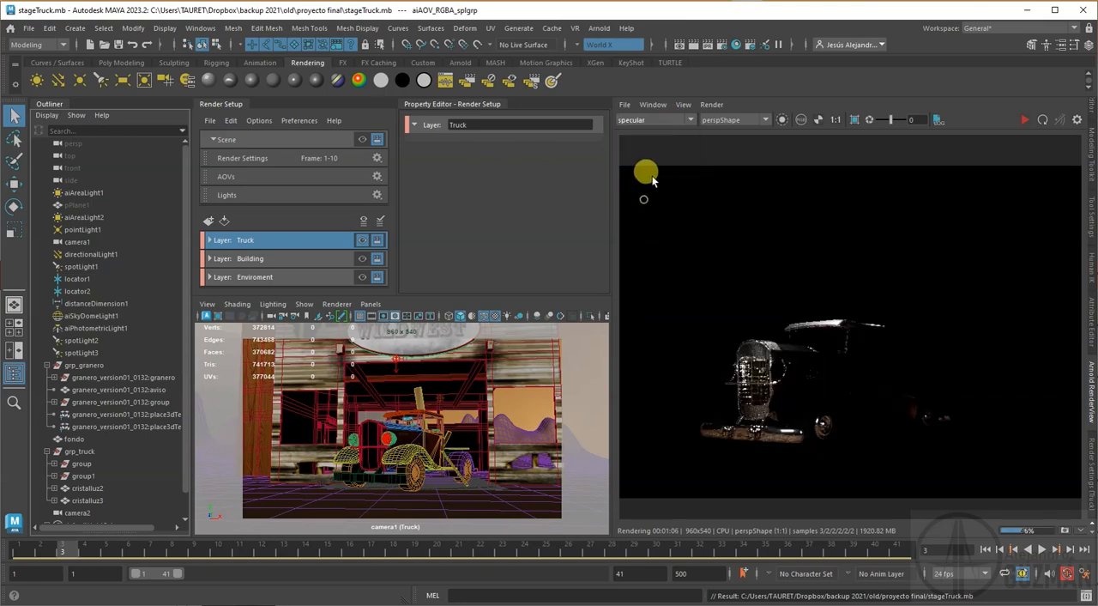
click(659, 121)
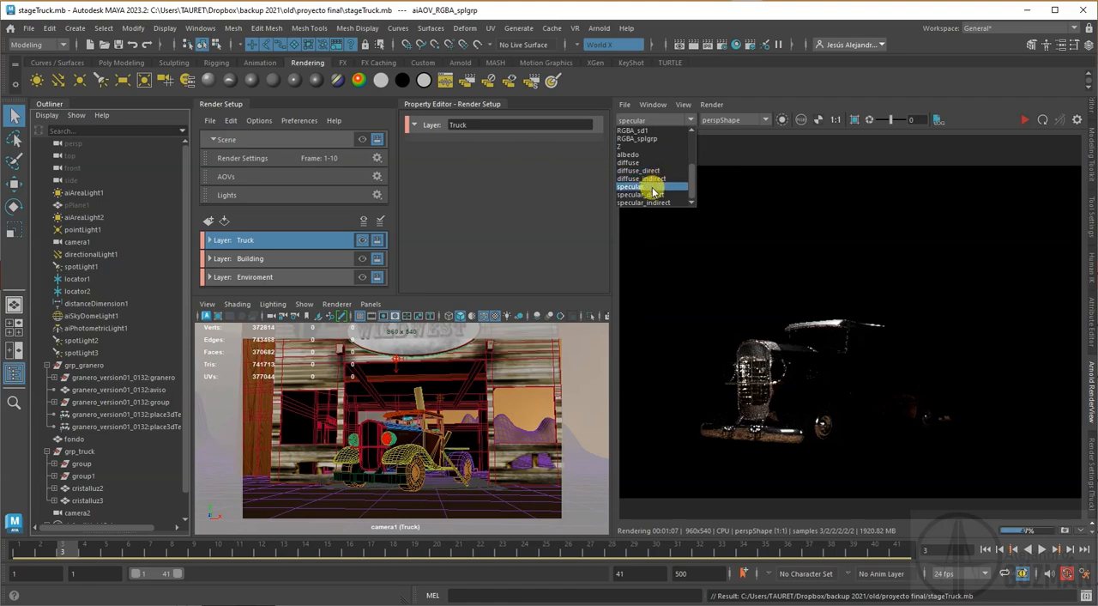
click(642, 195)
click(684, 121)
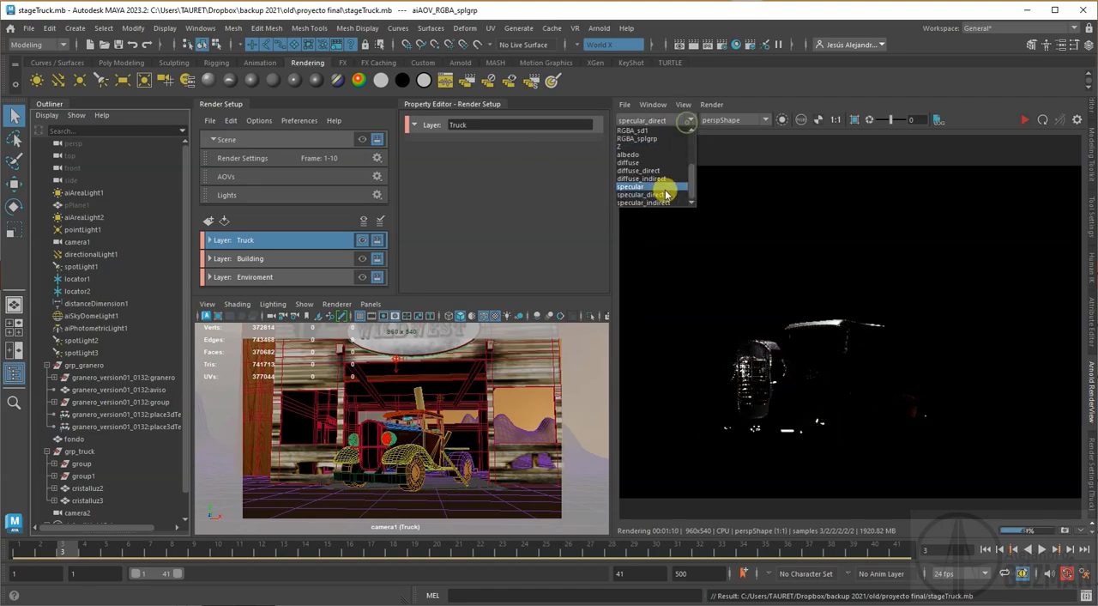
click(652, 203)
click(669, 121)
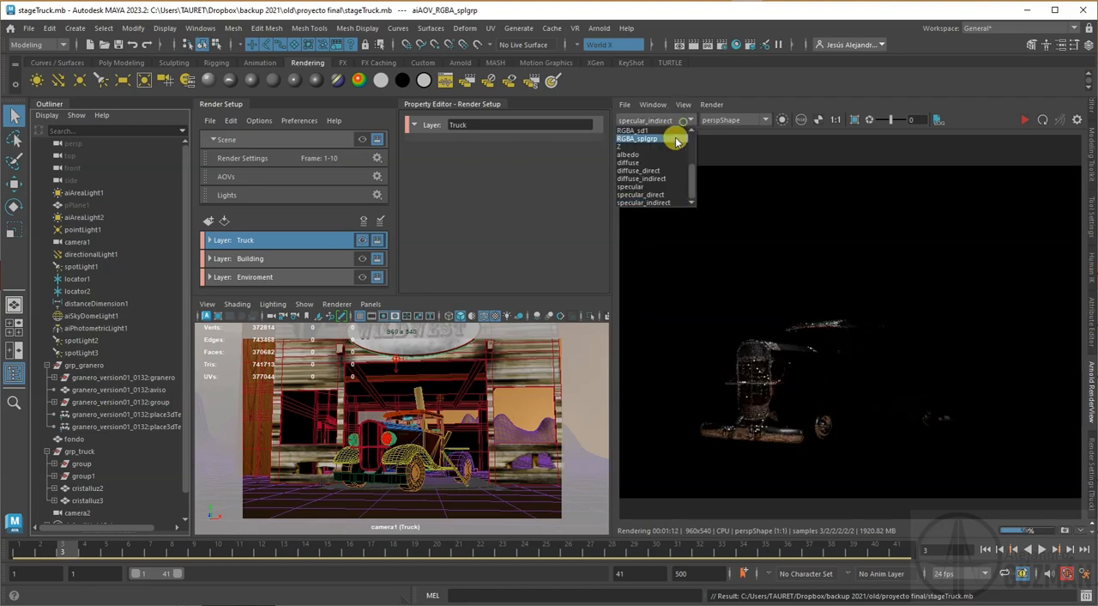
drag(693, 184, 693, 135)
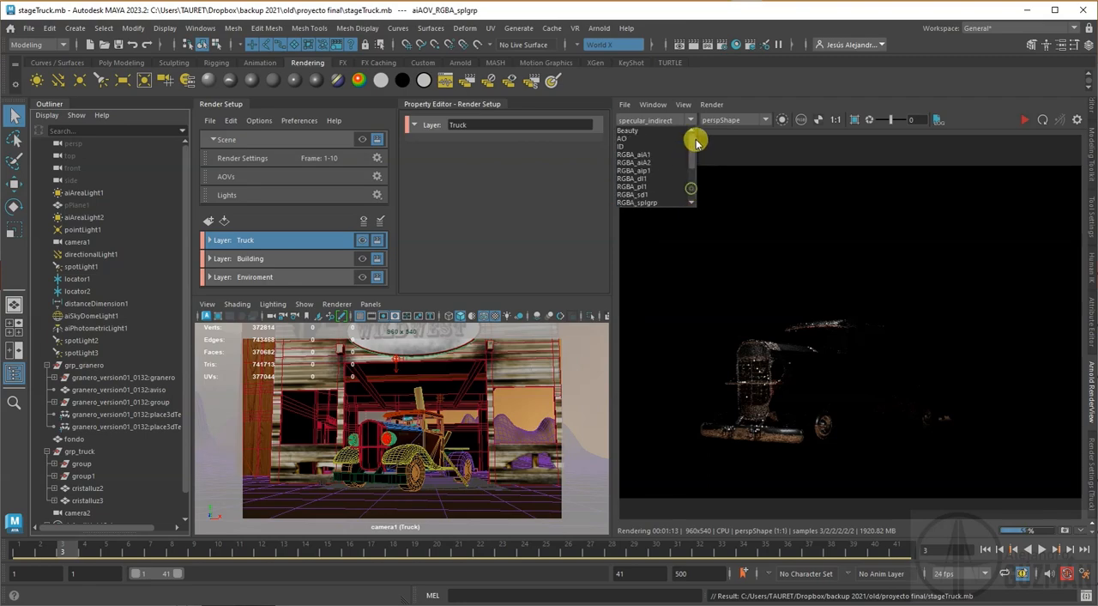
click(788, 145)
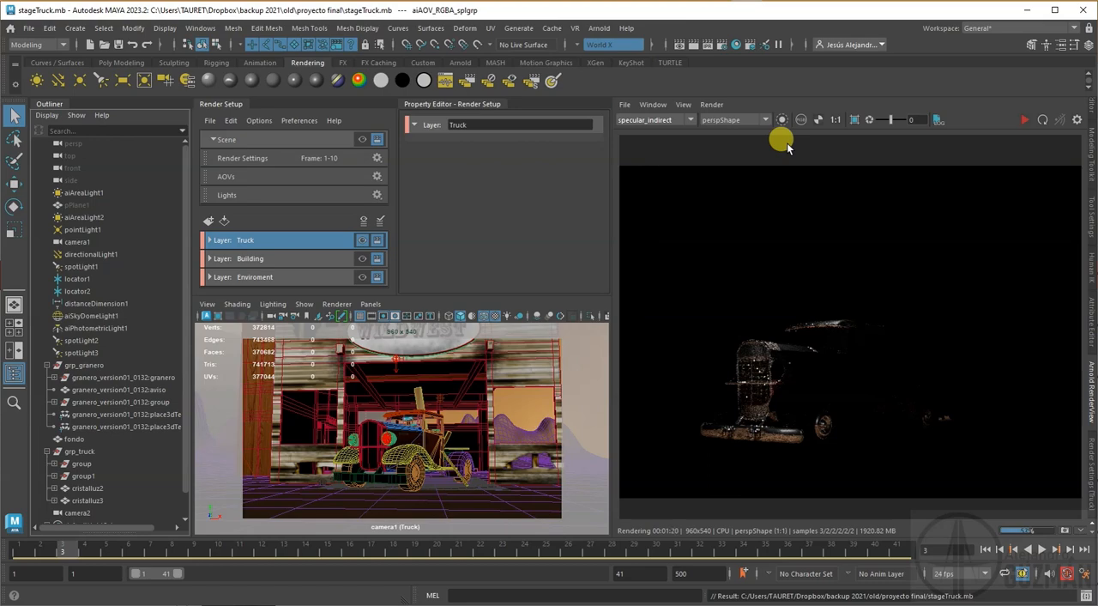
click(678, 120)
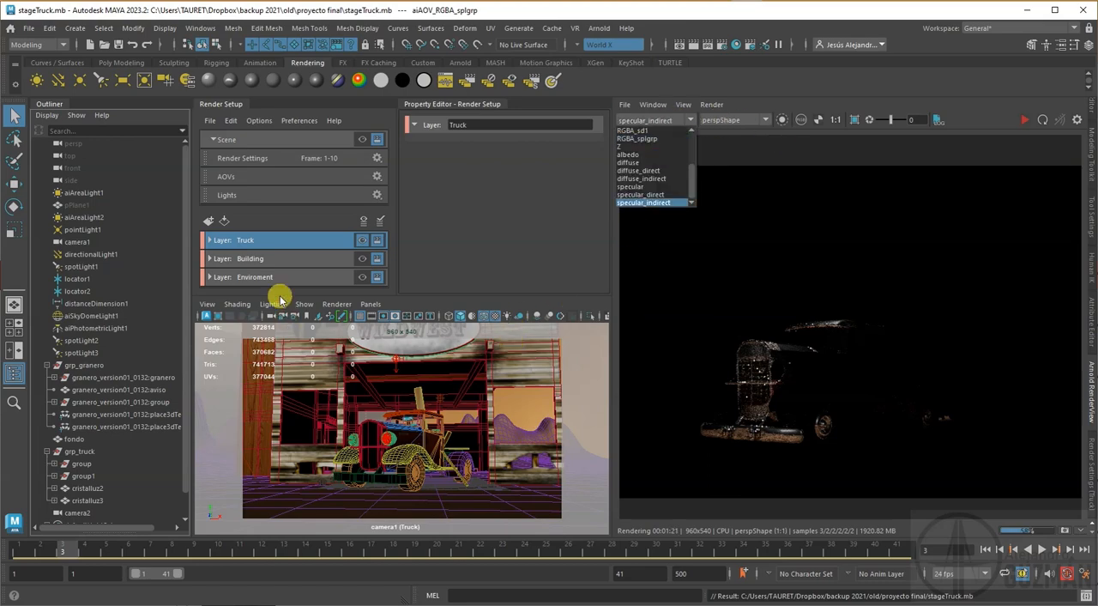
Step: Make Building the visible render layer and view its Beauty pass in the render view
click(242, 258)
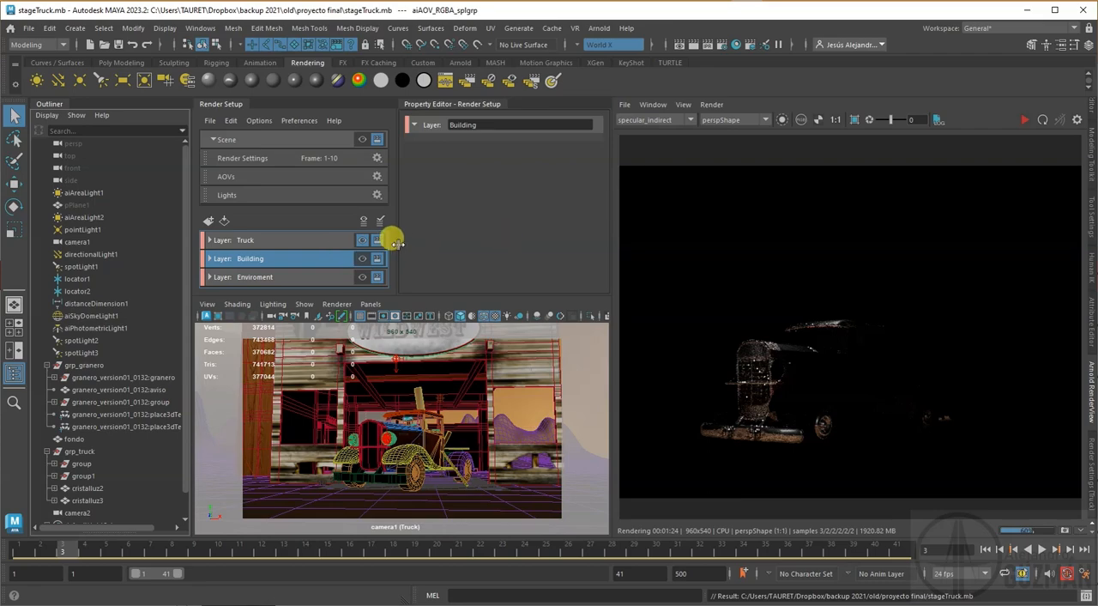
click(362, 259)
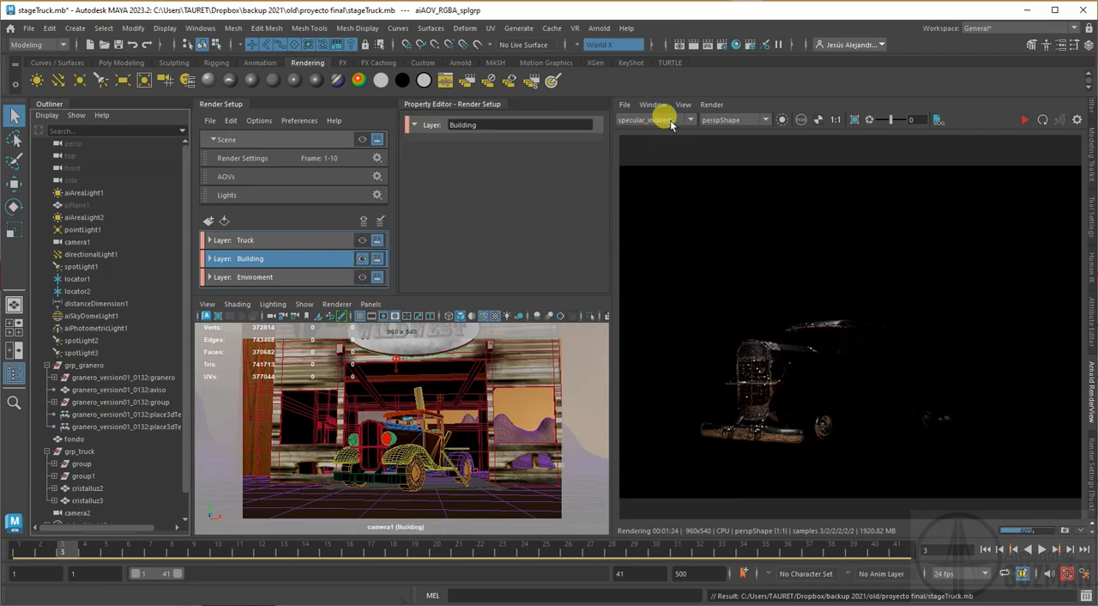
click(672, 121)
click(653, 130)
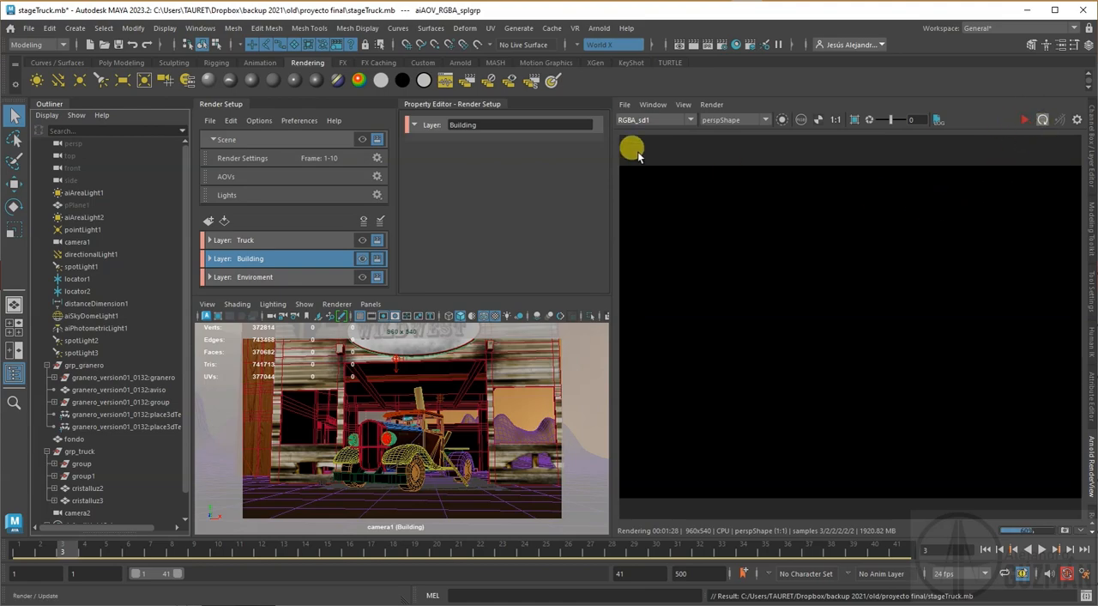
click(689, 121)
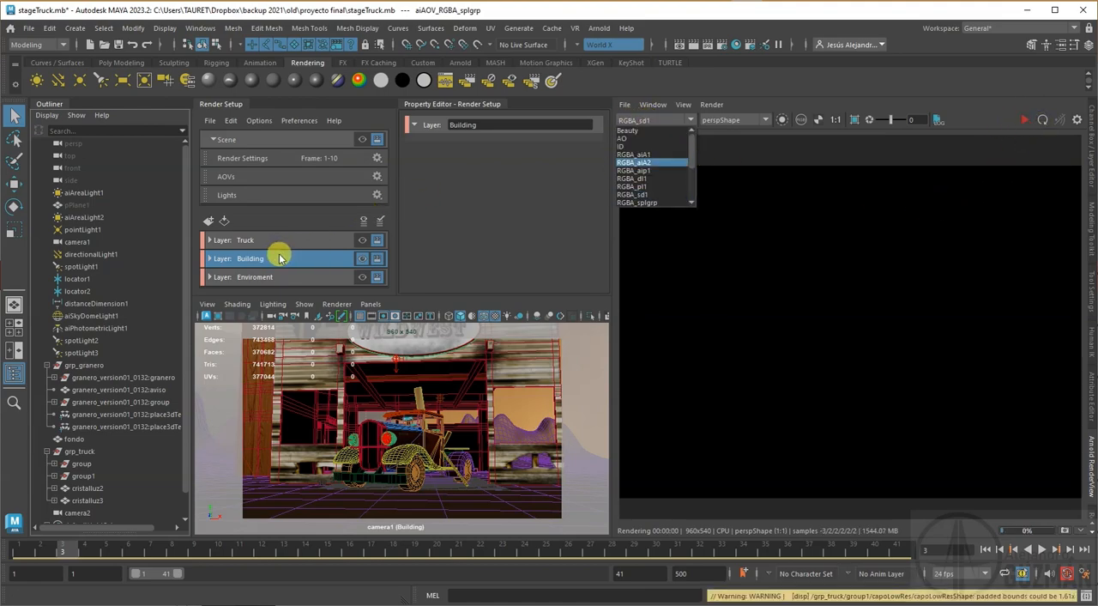
click(635, 131)
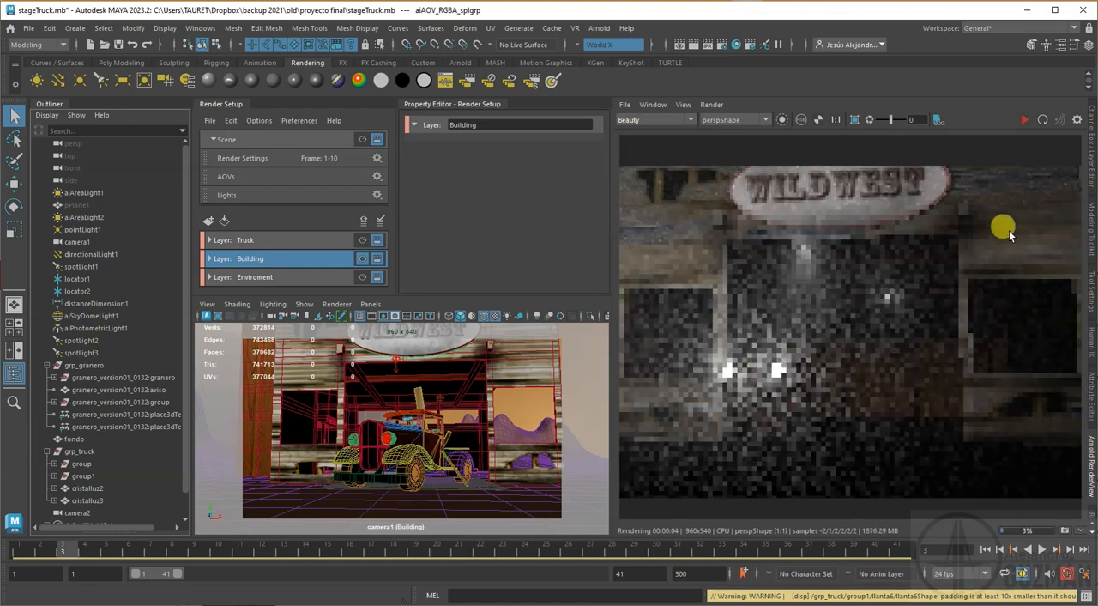
Step: Inspect the AO, ID, RGBA_aiA2 and RGBA_dl1 passes of the Building layer
click(671, 119)
click(646, 139)
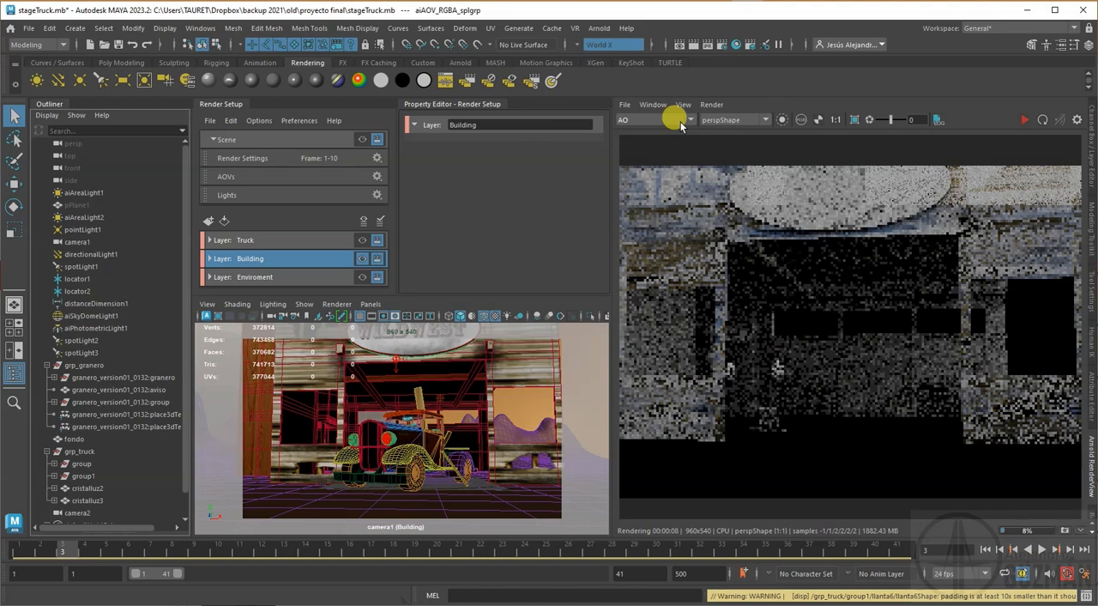
click(678, 121)
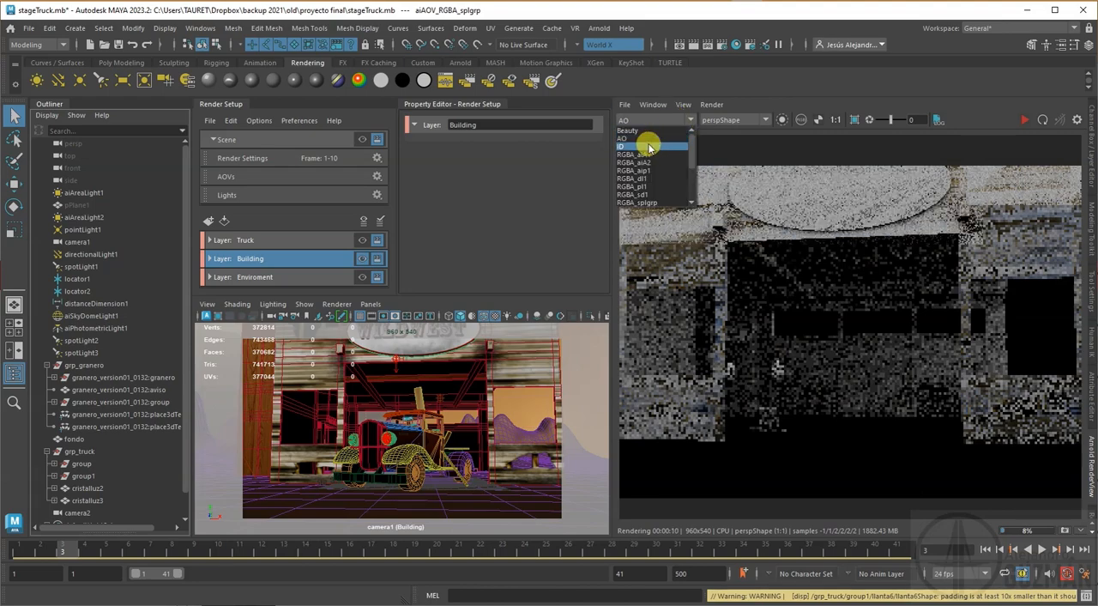
click(642, 145)
click(688, 127)
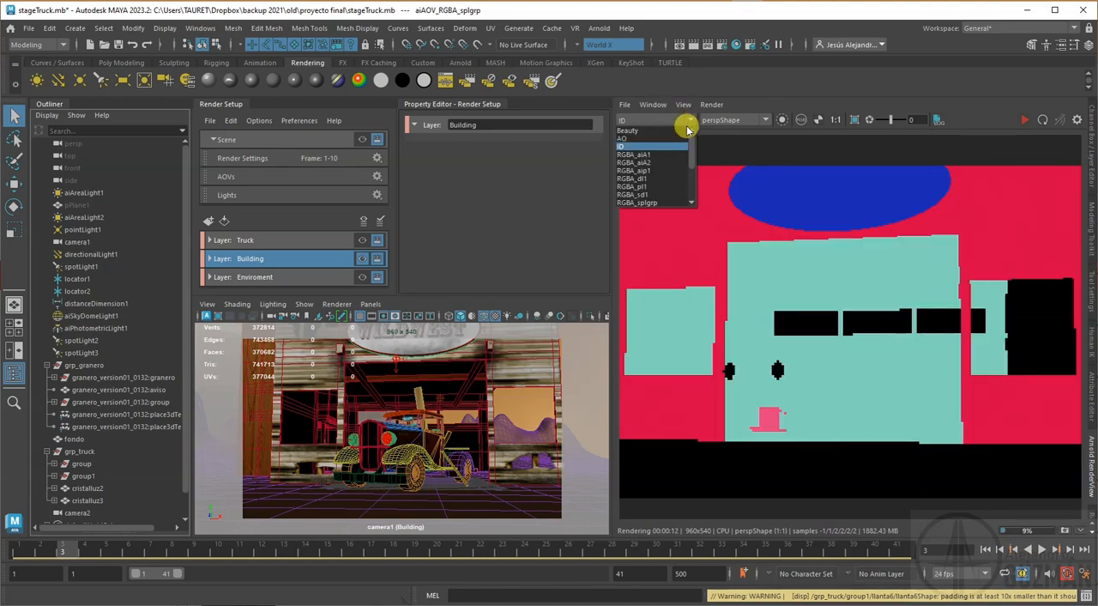
click(645, 162)
click(688, 122)
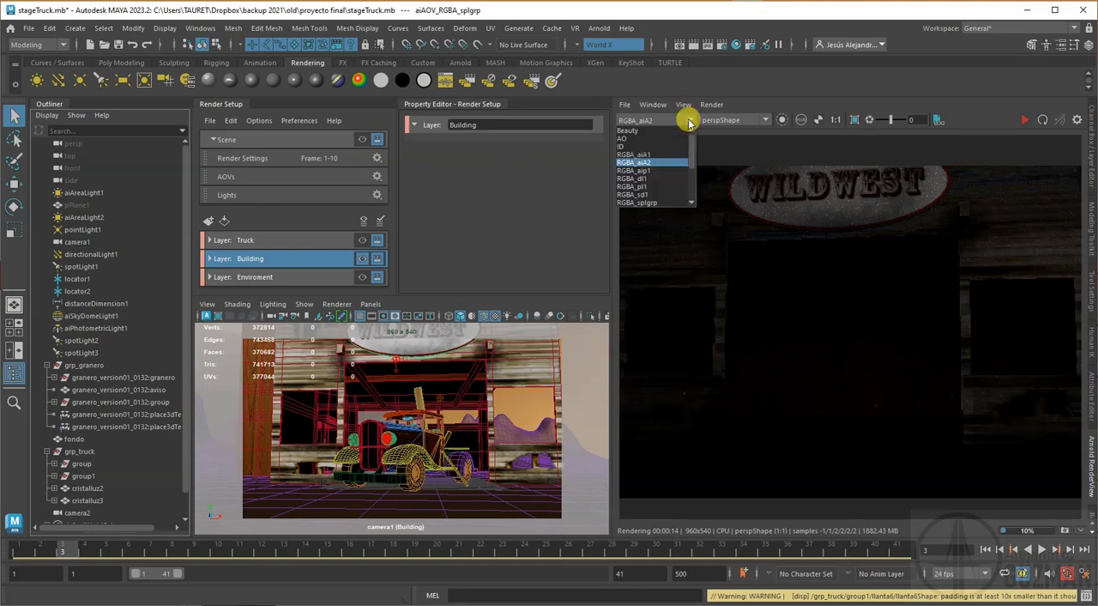
click(657, 179)
Step: Make Enviroment the visible render layer and inspect its Beauty, ID and RGBA_aip1 passes
click(359, 274)
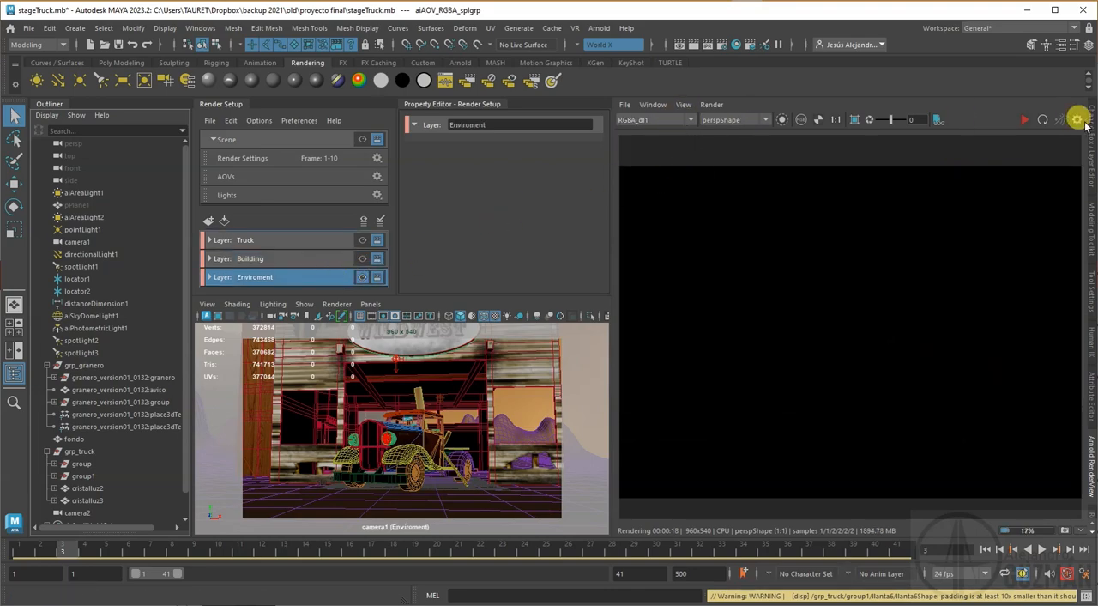
click(689, 121)
click(648, 138)
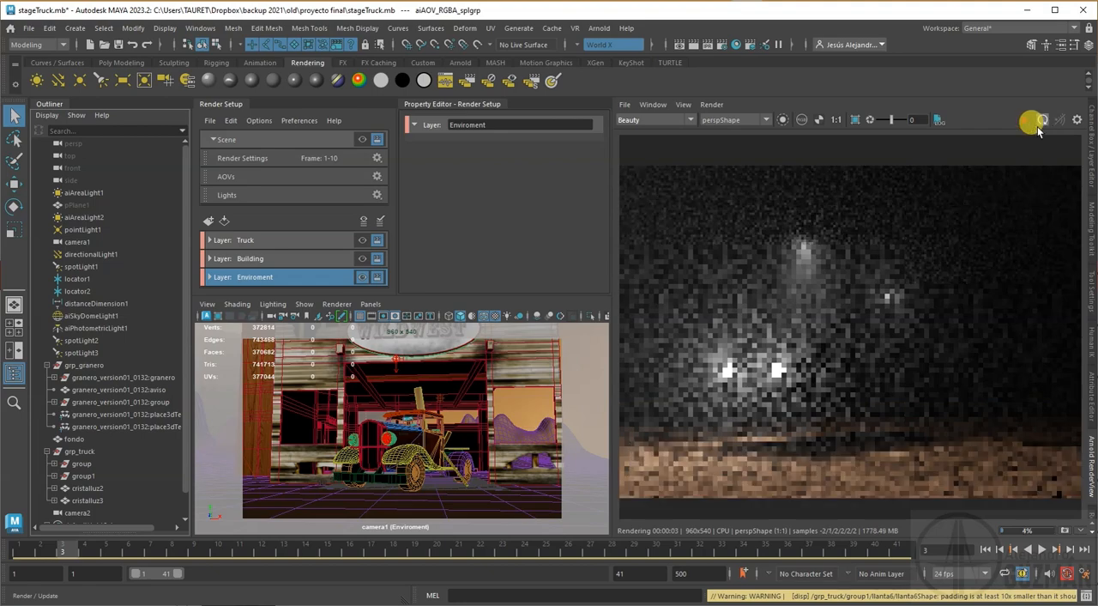
click(690, 120)
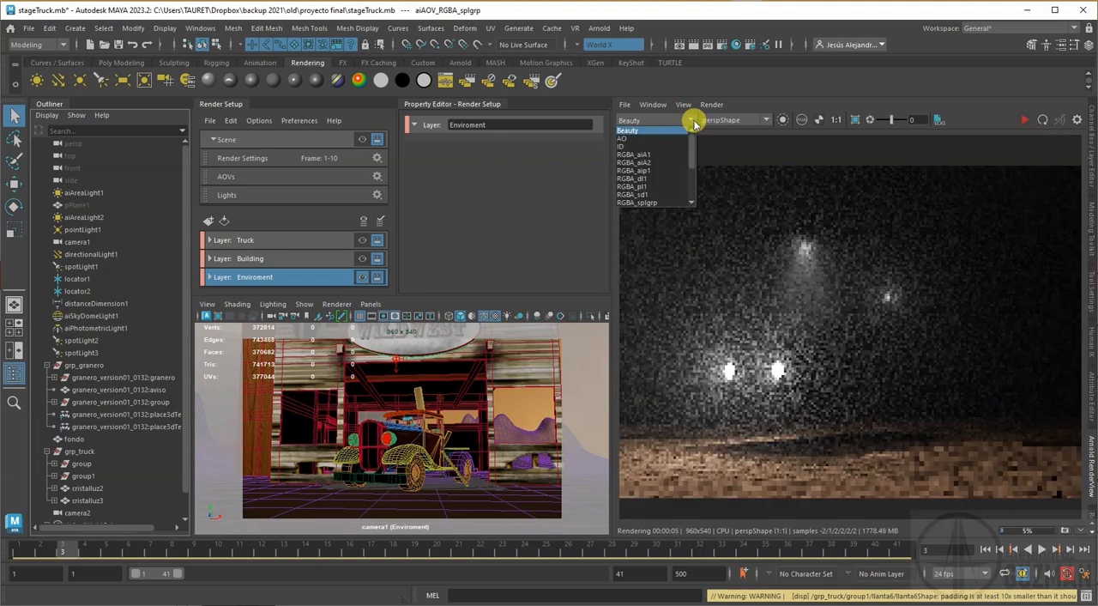
click(647, 146)
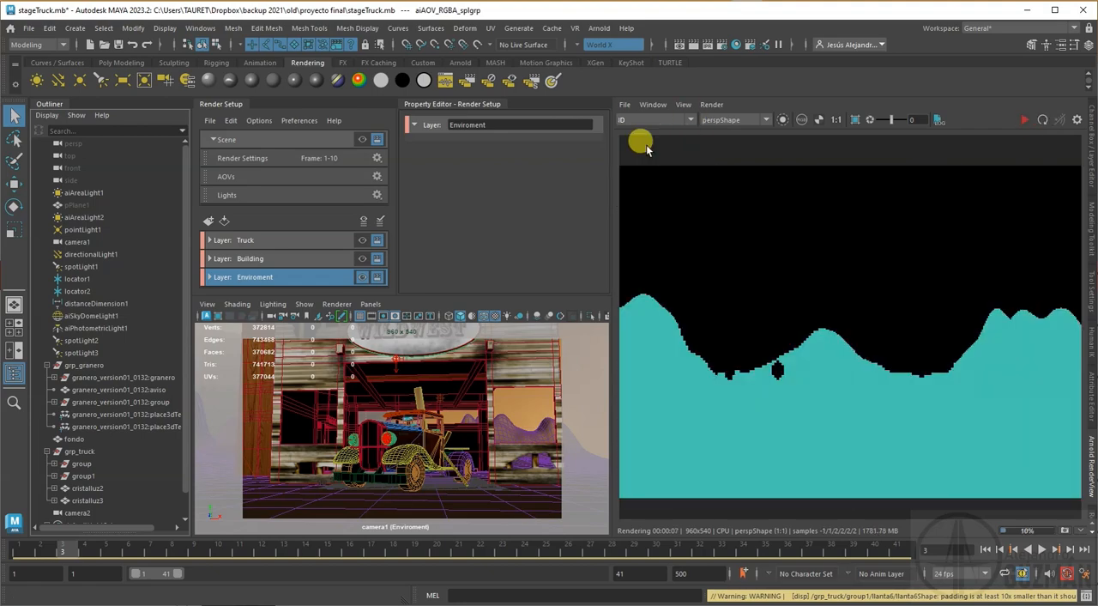
click(690, 120)
click(644, 174)
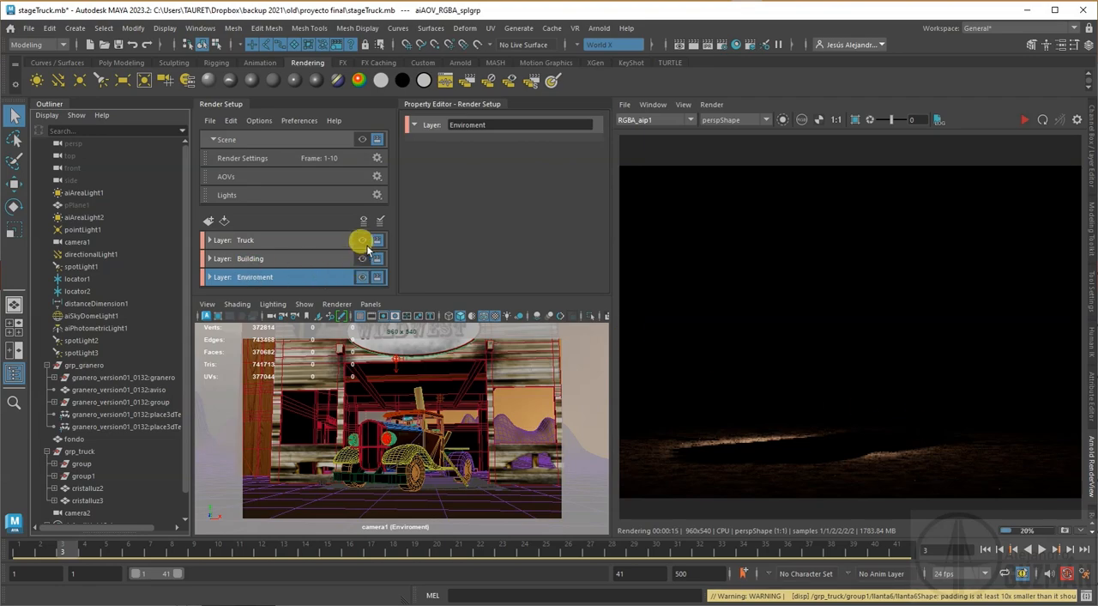
Step: Exclude the master Scene layer from rendering, keeping only the Truck, Building and Enviroment layers renderable
click(377, 139)
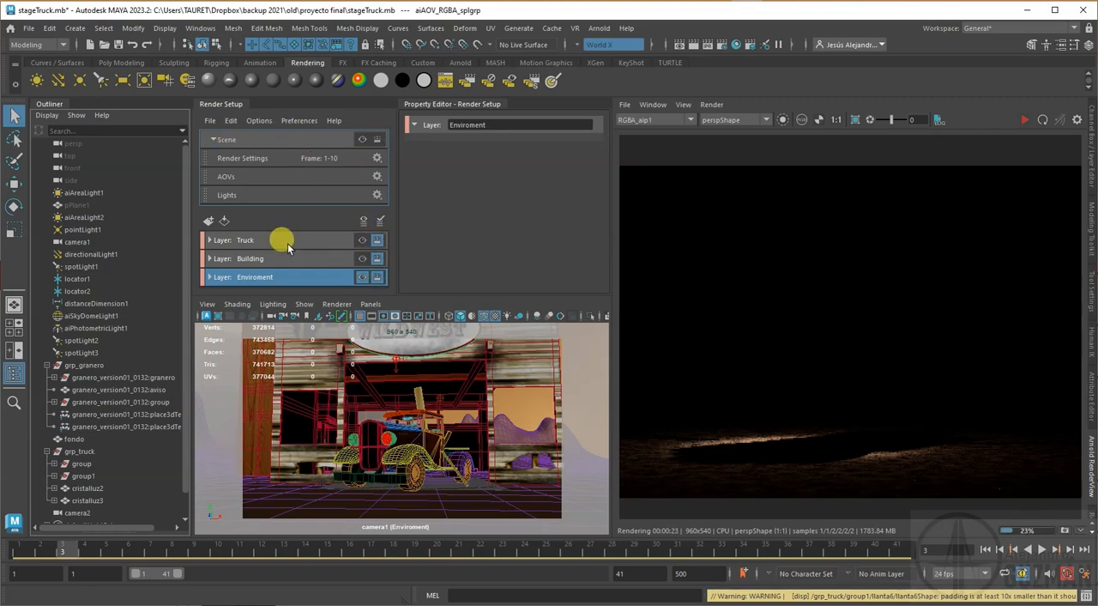
drag(288, 242, 270, 275)
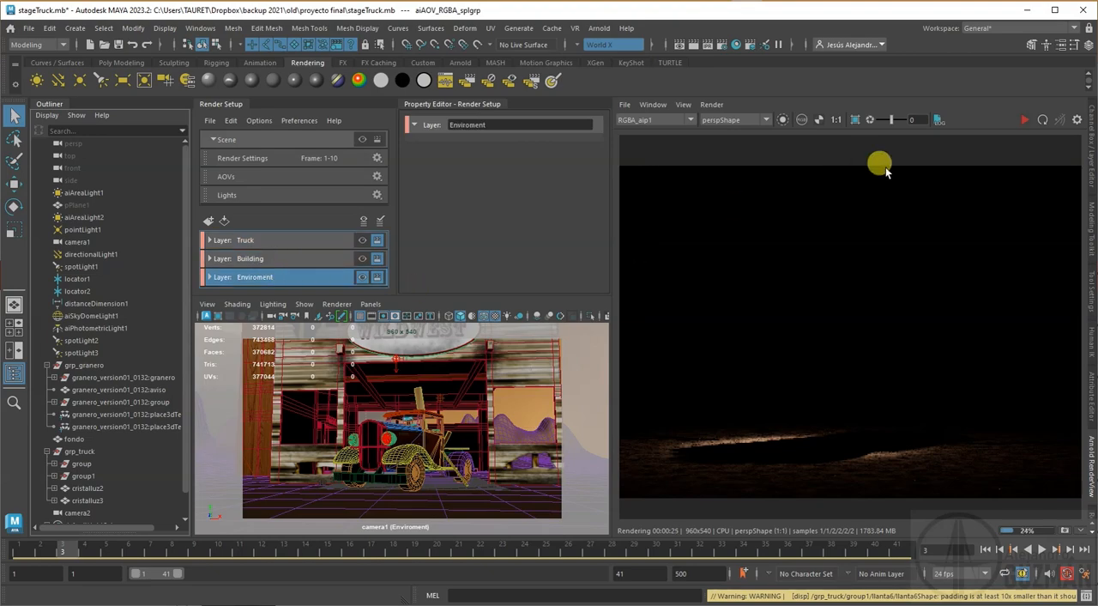
Step: Change the file name prefix in the common render settings to <Scene>/<RenderLayer>/<RenderPass>/
click(1091, 511)
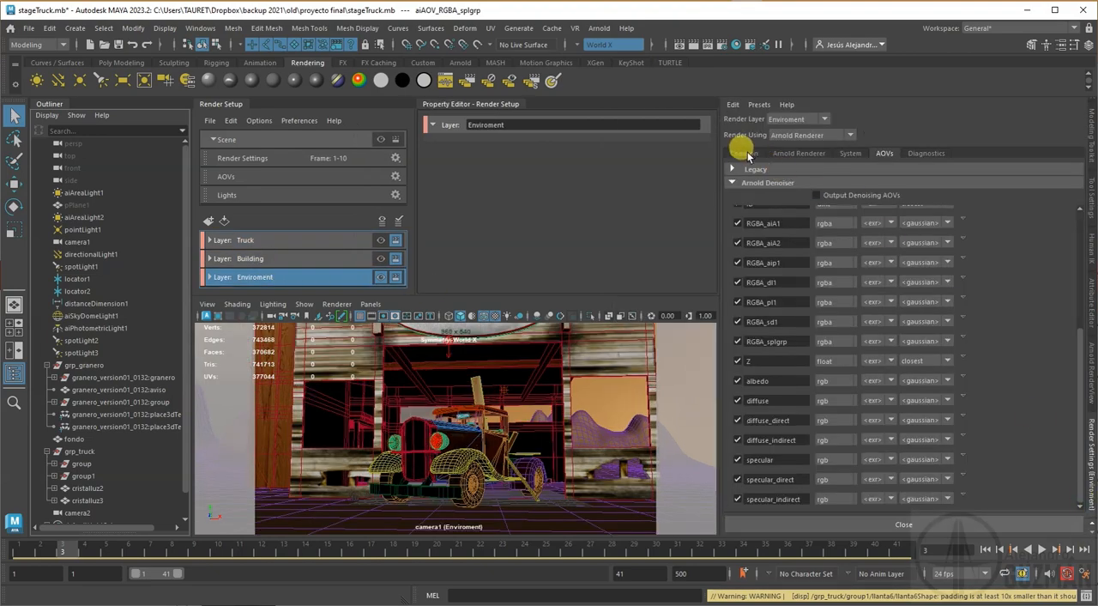
click(745, 153)
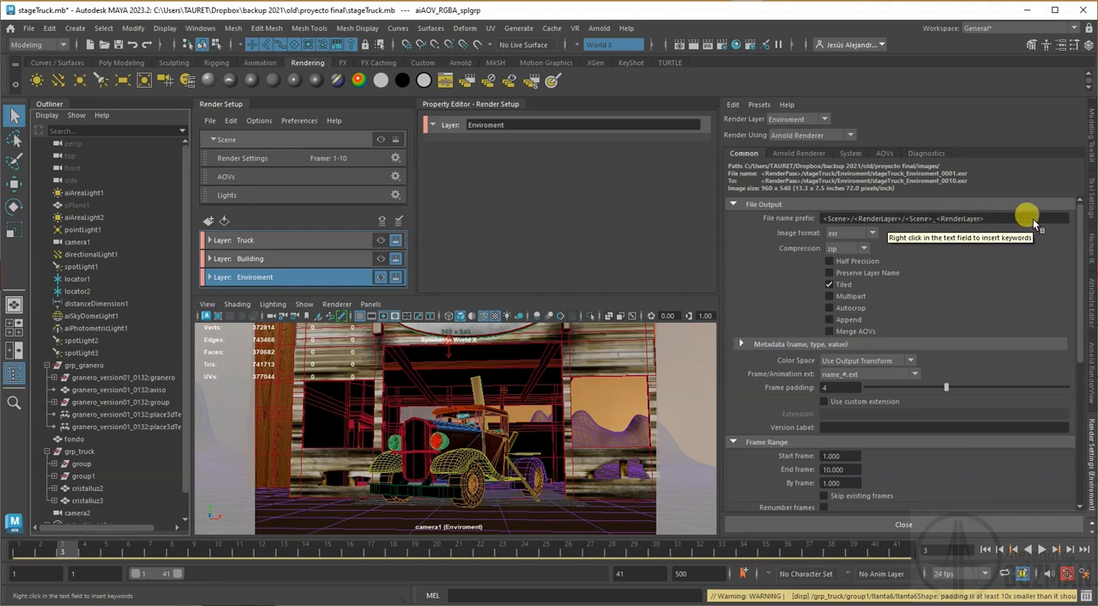
drag(1004, 224, 906, 223)
key(BackSpace)
right_click(914, 217)
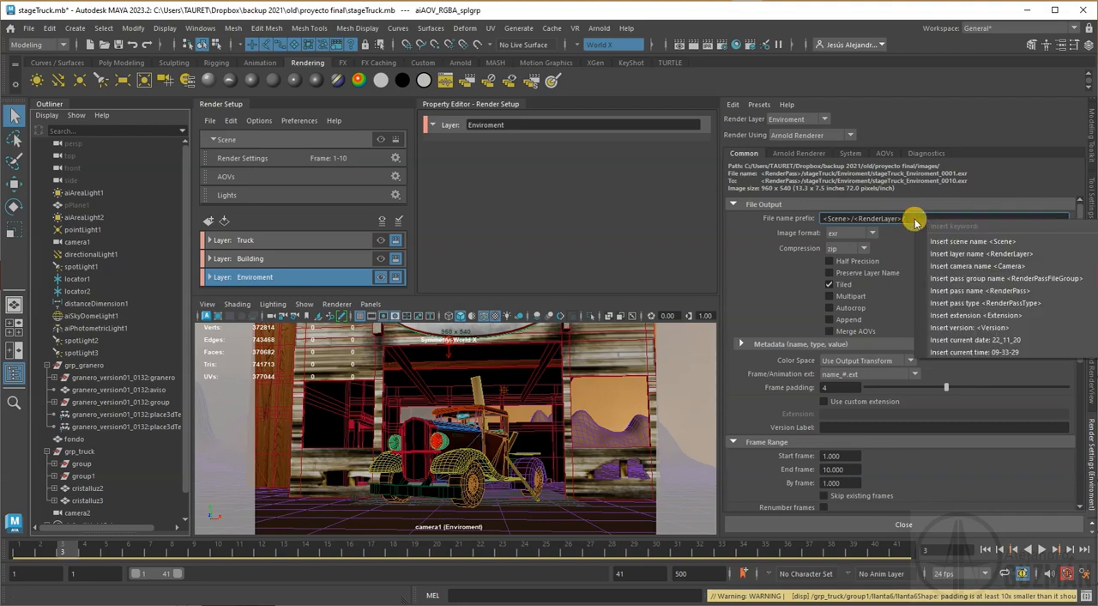
click(1013, 290)
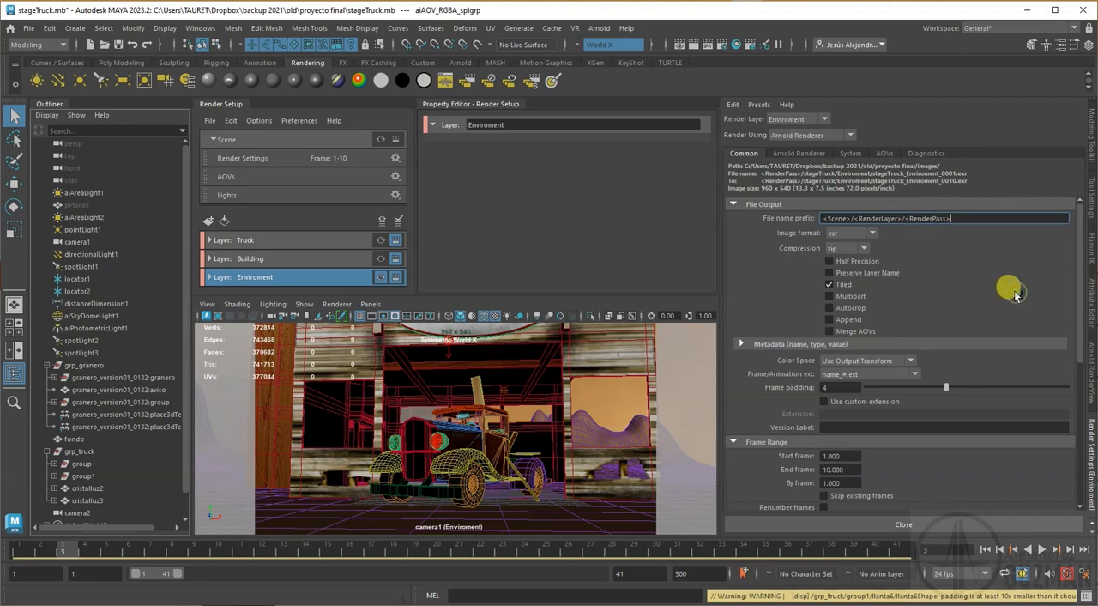
text(/)
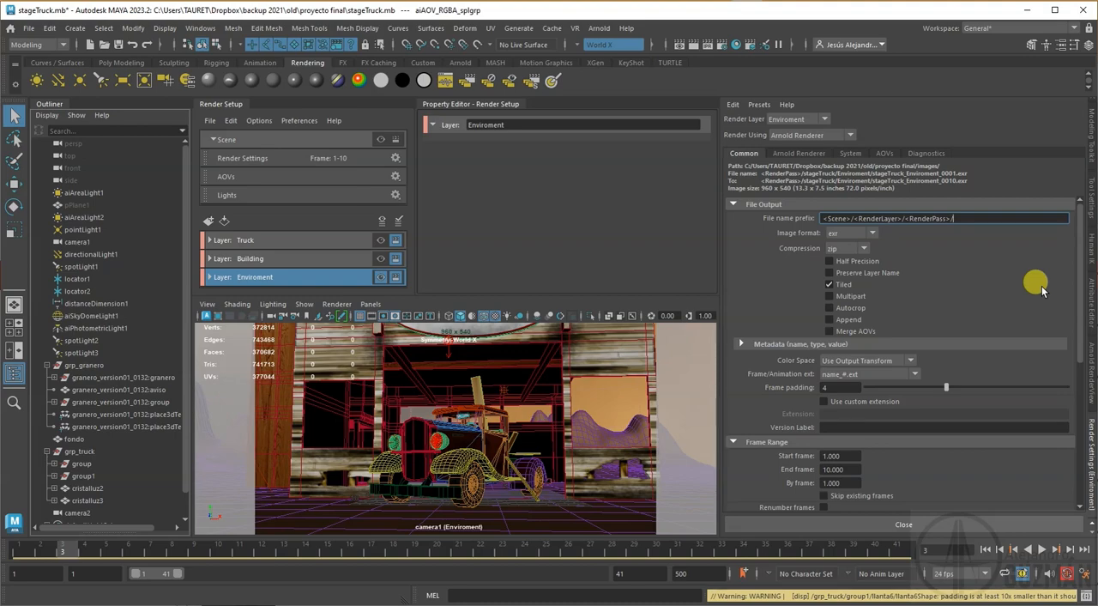
Step: Append <Scene>_<RenderLayer> to the file name prefix as the image file name
right_click(984, 218)
click(1009, 244)
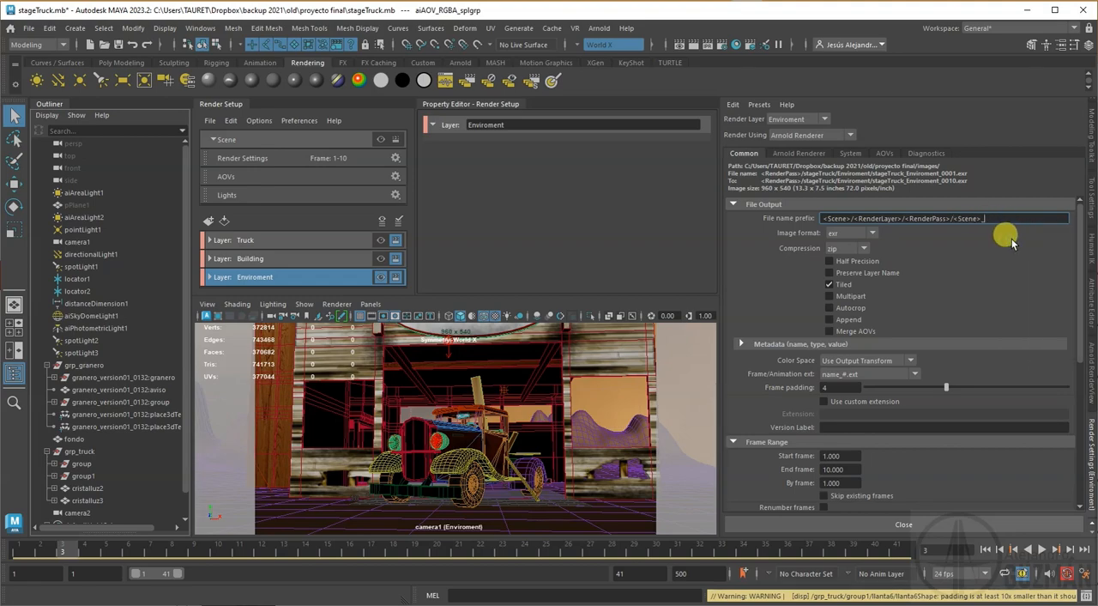
text(_)
right_click(991, 218)
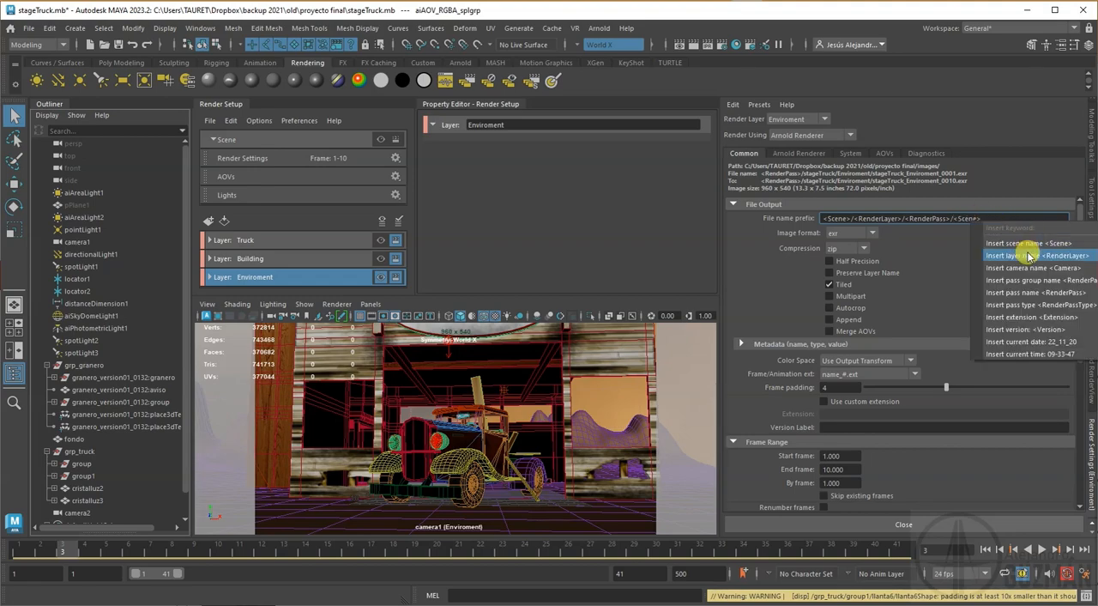
click(1026, 254)
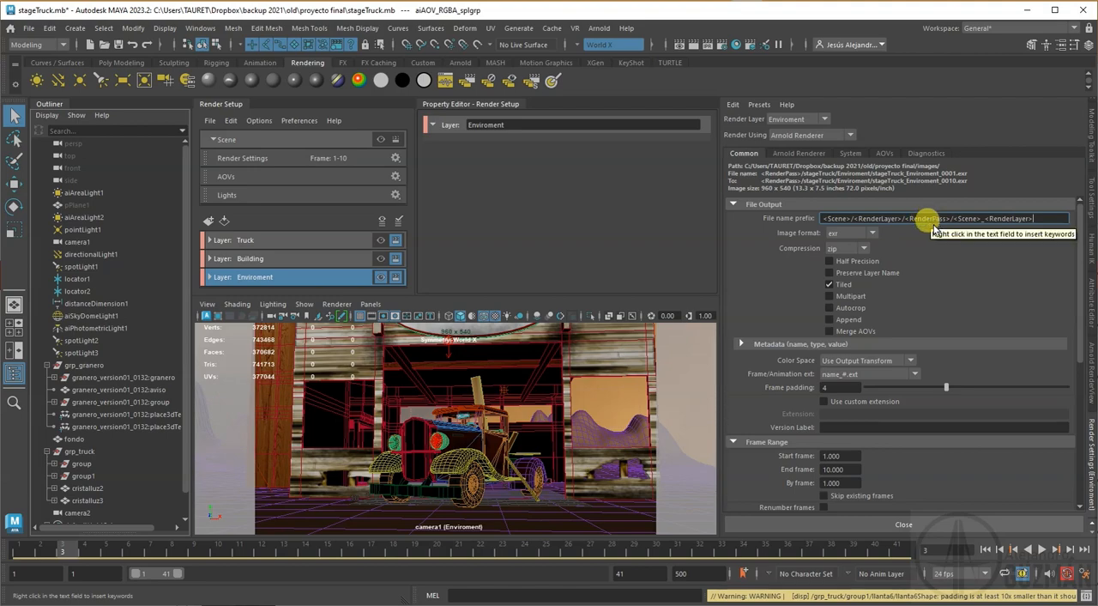
Step: Append _<RenderPass> to the end of the file name prefix so each image name includes its pass
double_click(1000, 220)
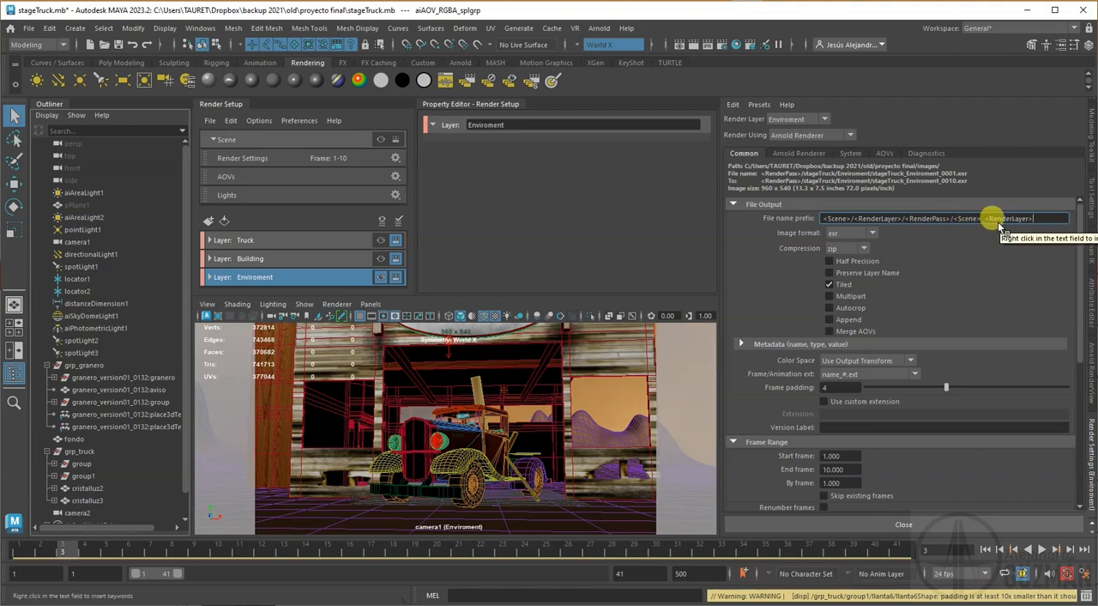
right_click(1029, 223)
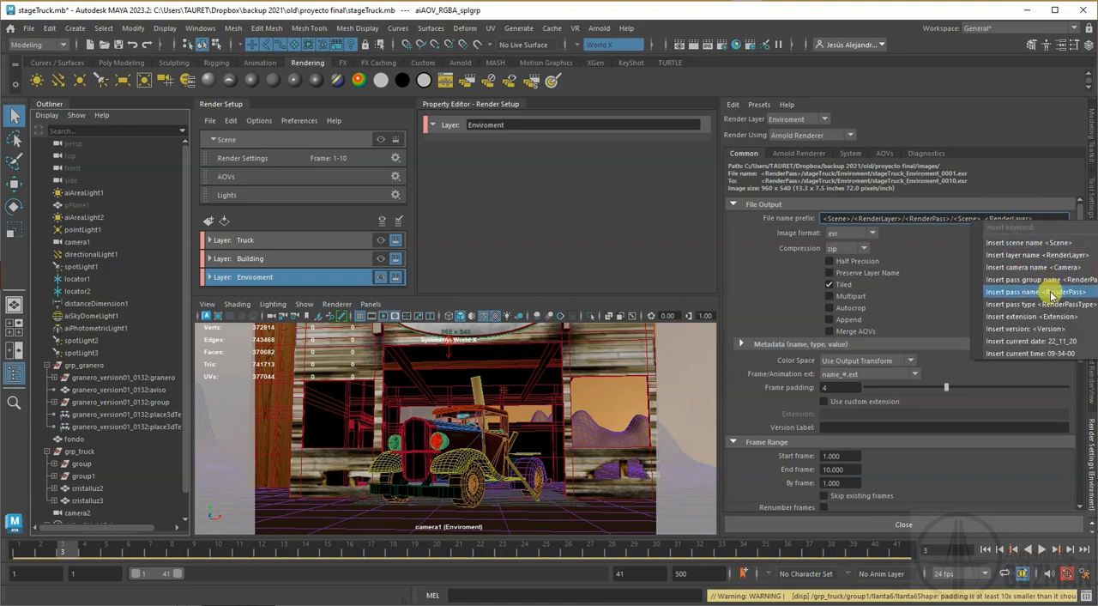
click(1049, 217)
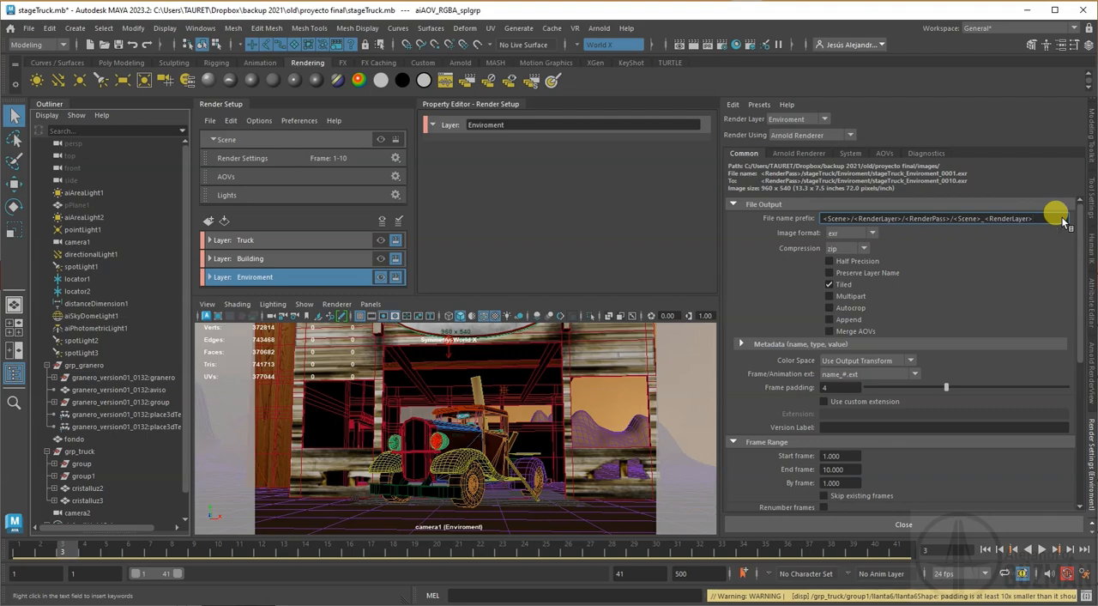
right_click(1062, 222)
key(Escape)
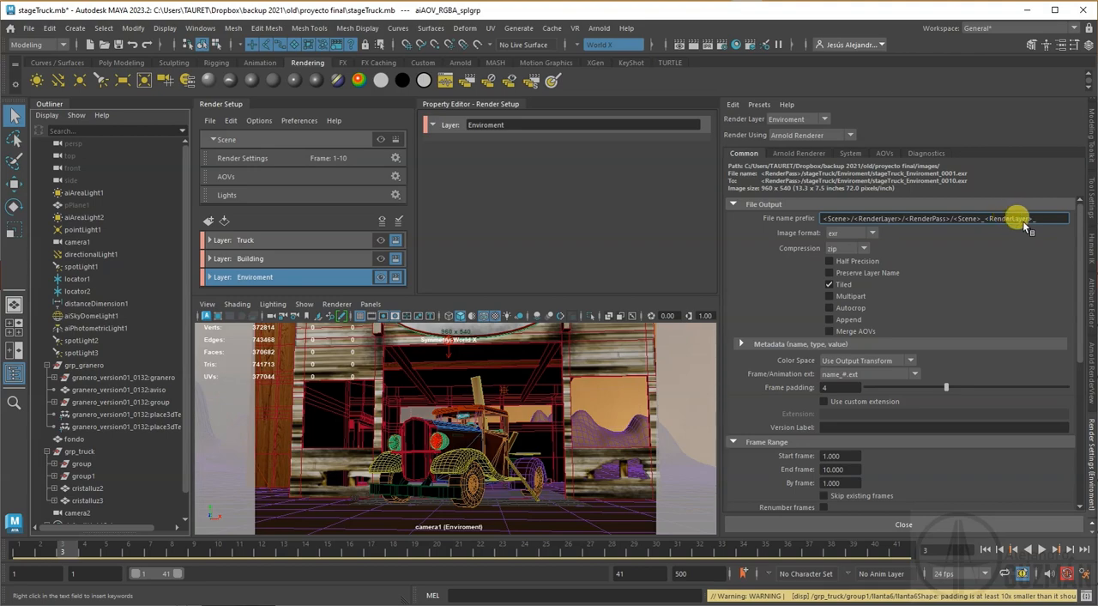
right_click(1029, 218)
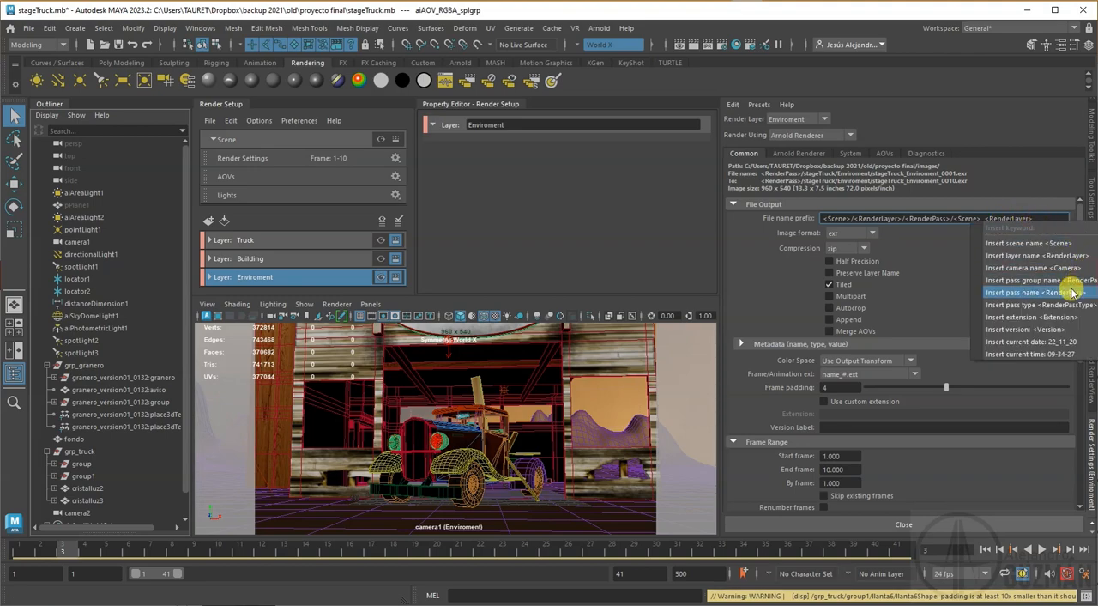
click(1064, 286)
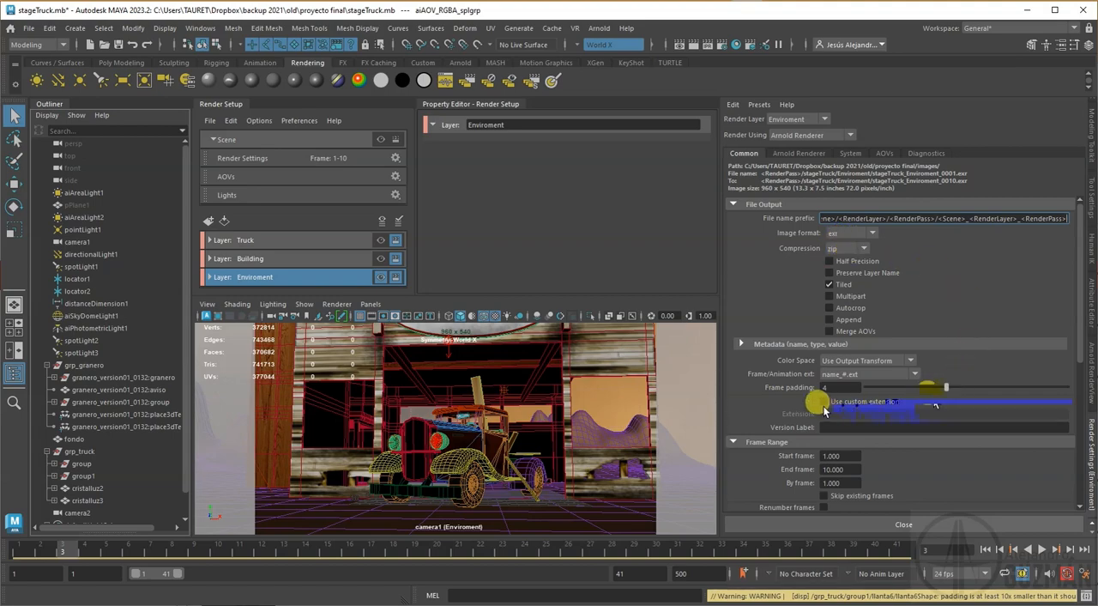
Step: Set the end frame of the render range to 40 and save the scene
click(853, 469)
text(40)
key(Return)
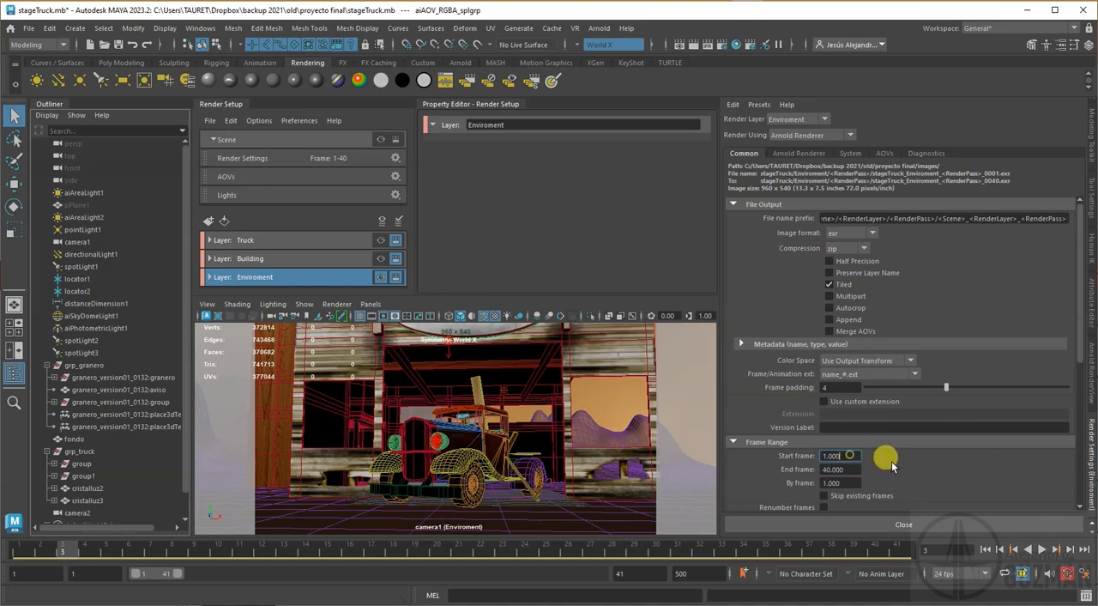
scroll(915, 469, down, 3)
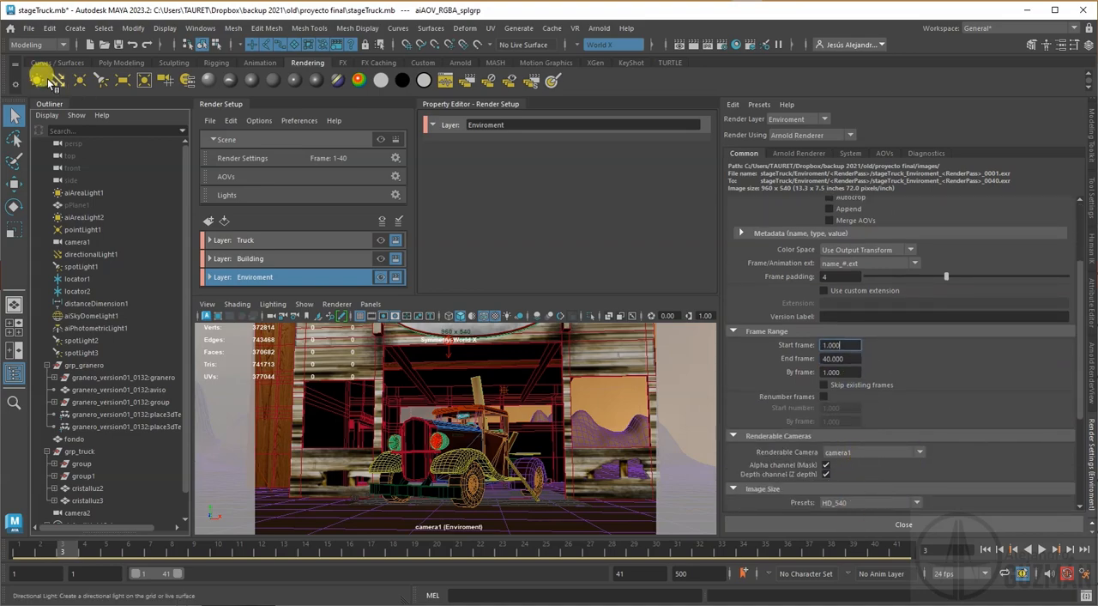
click(115, 44)
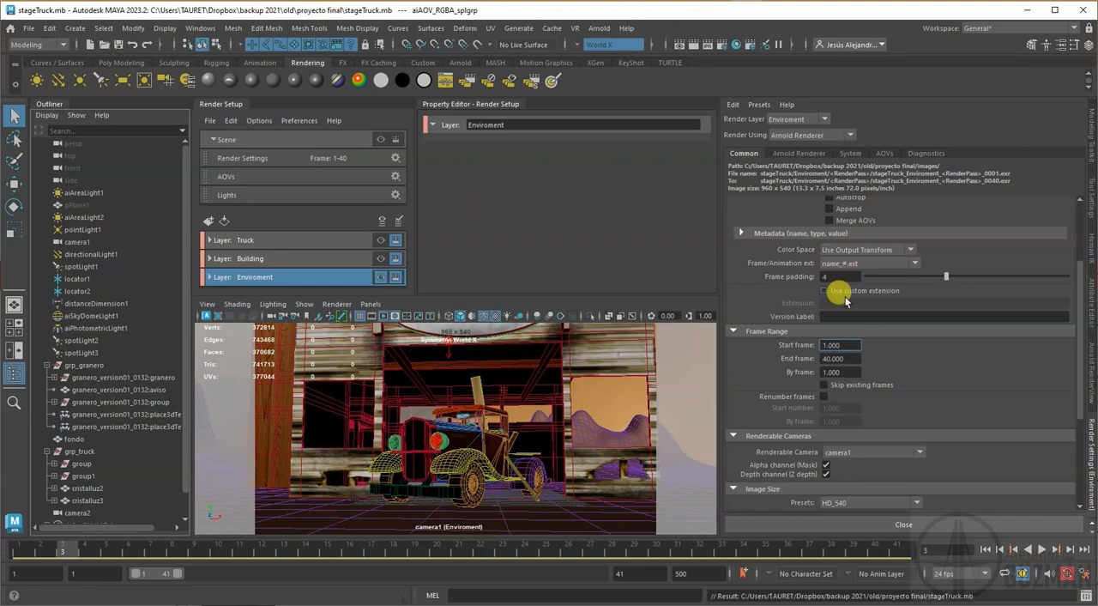
Step: Review the Arnold sampling and system settings, plus the Motion Blur, Environment and Ray Depth options
click(802, 154)
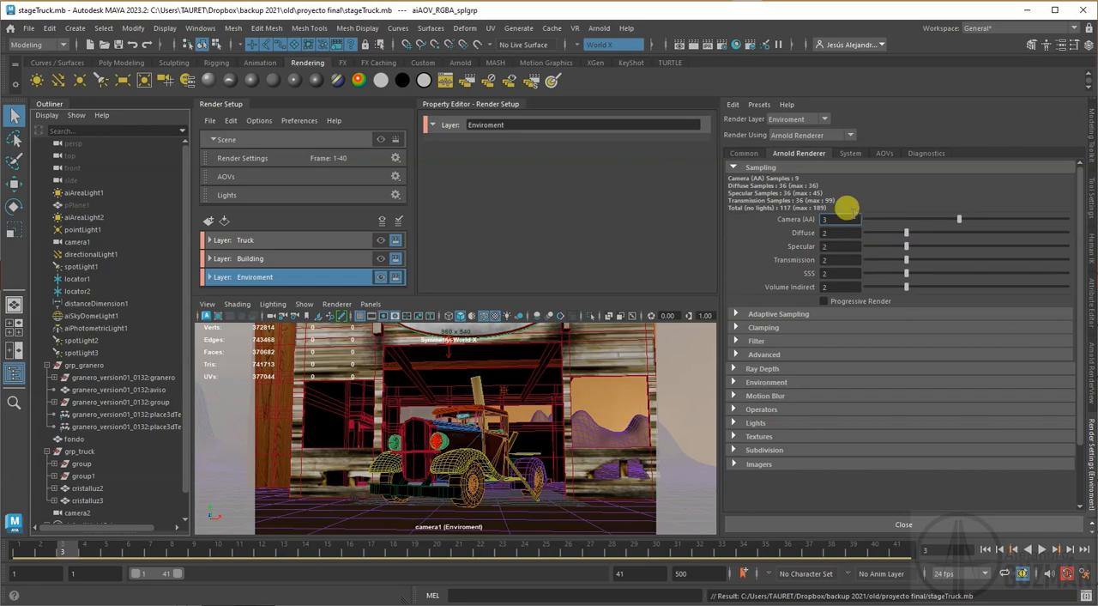
click(848, 154)
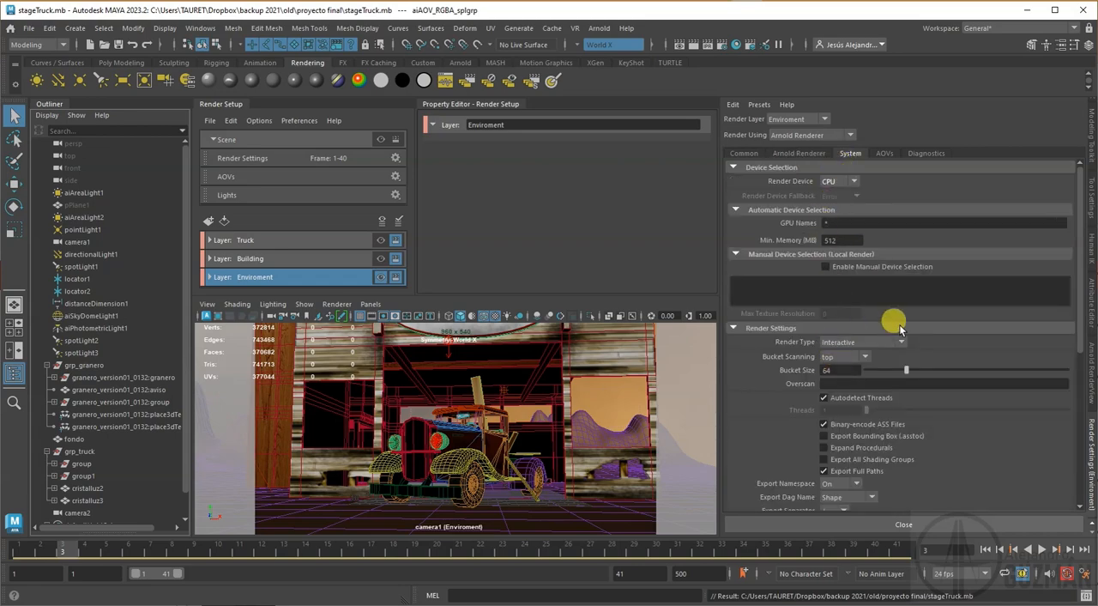
scroll(829, 326, down, 5)
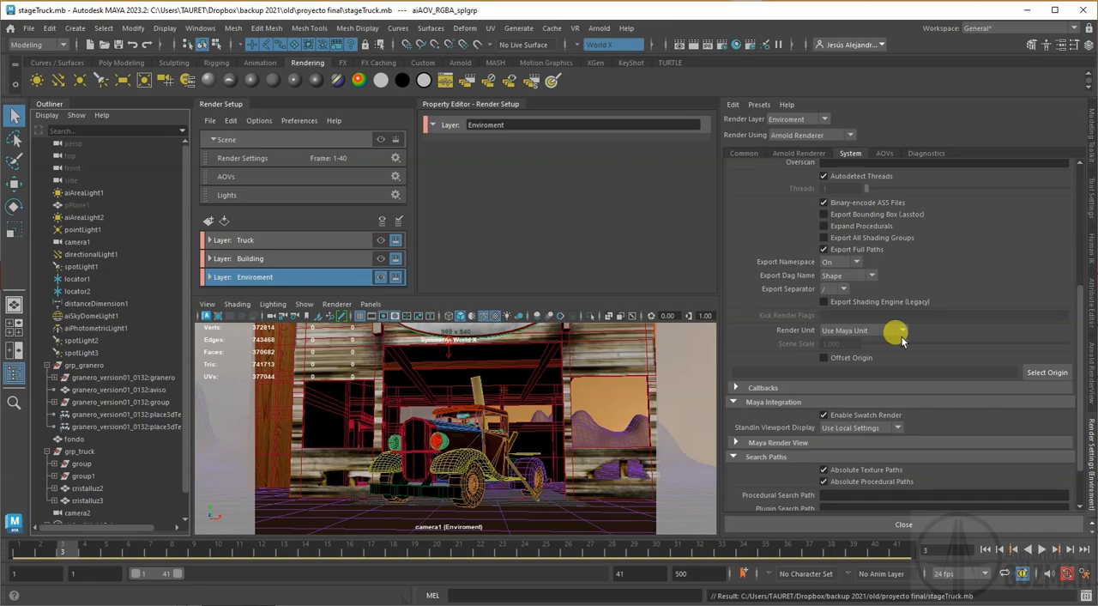
scroll(903, 341, down, 2)
scroll(897, 337, up, 7)
click(799, 153)
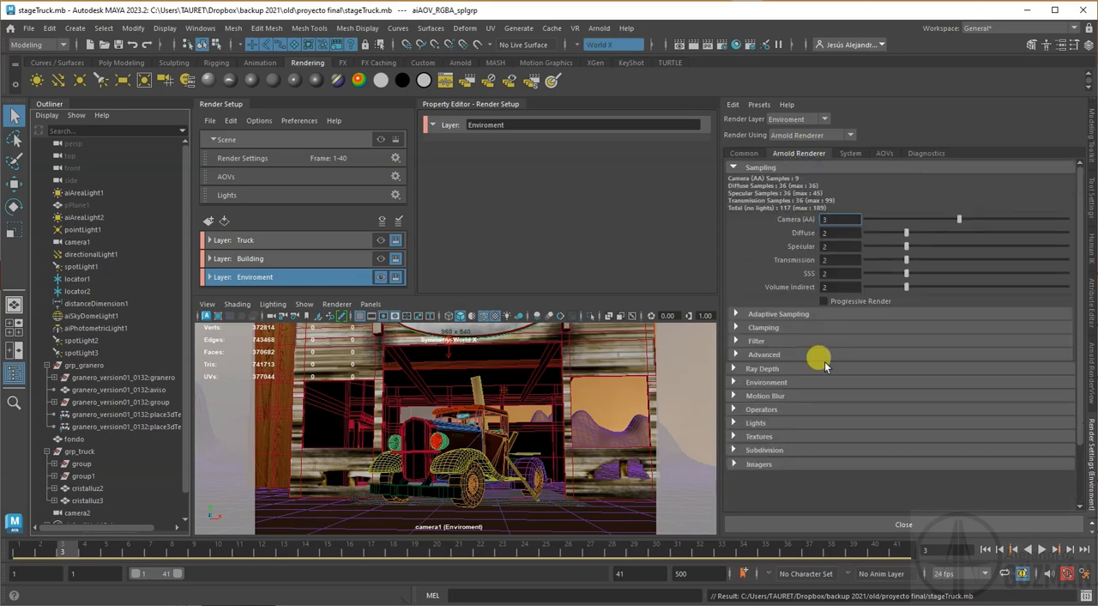
click(763, 396)
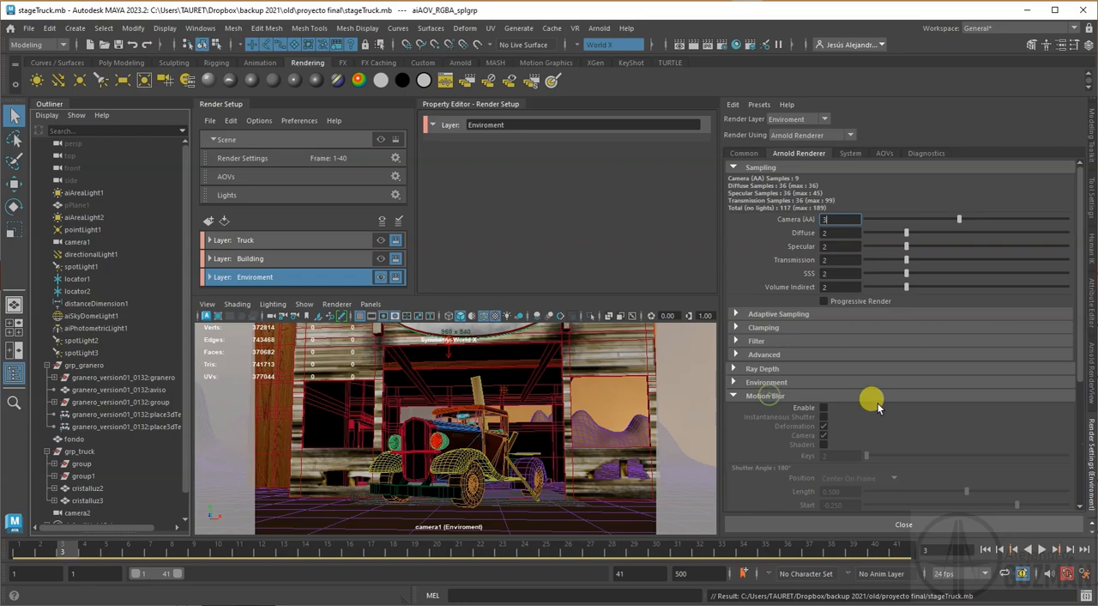
click(755, 394)
click(770, 381)
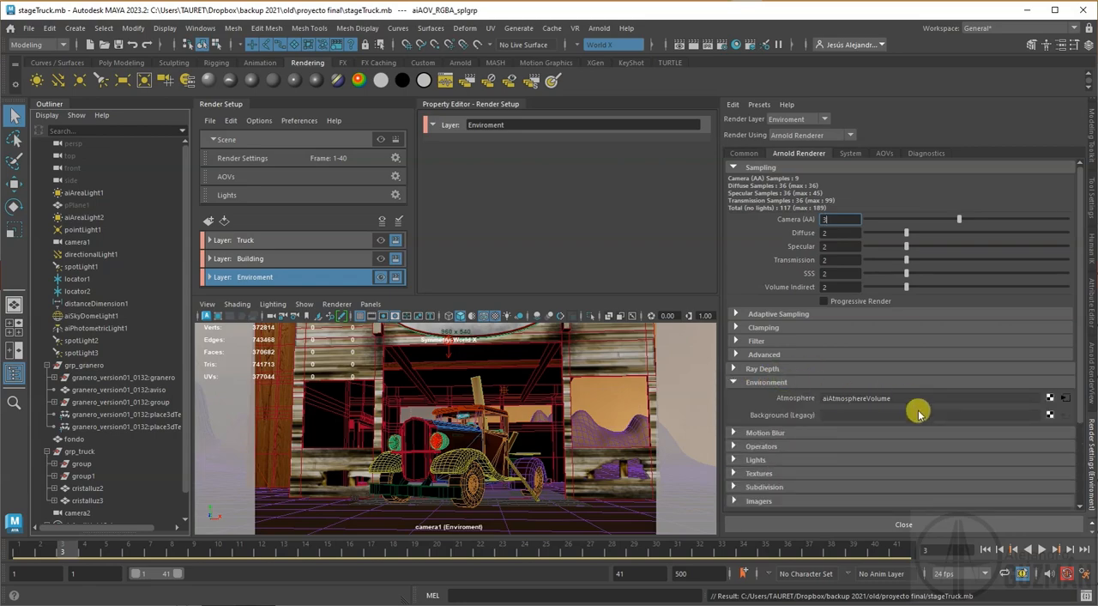
click(770, 383)
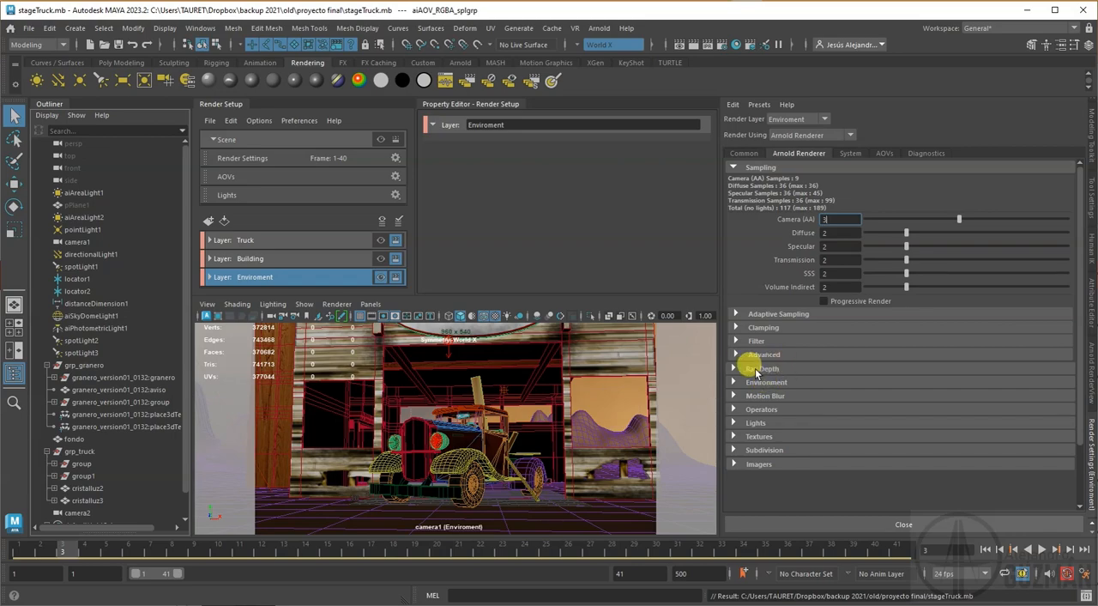
click(756, 371)
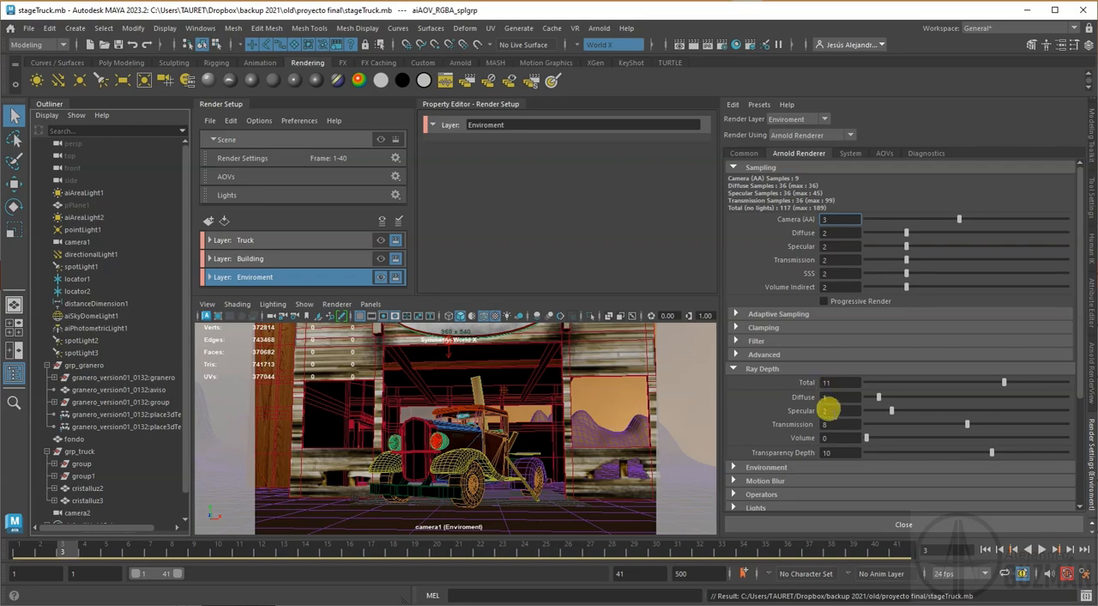
click(769, 369)
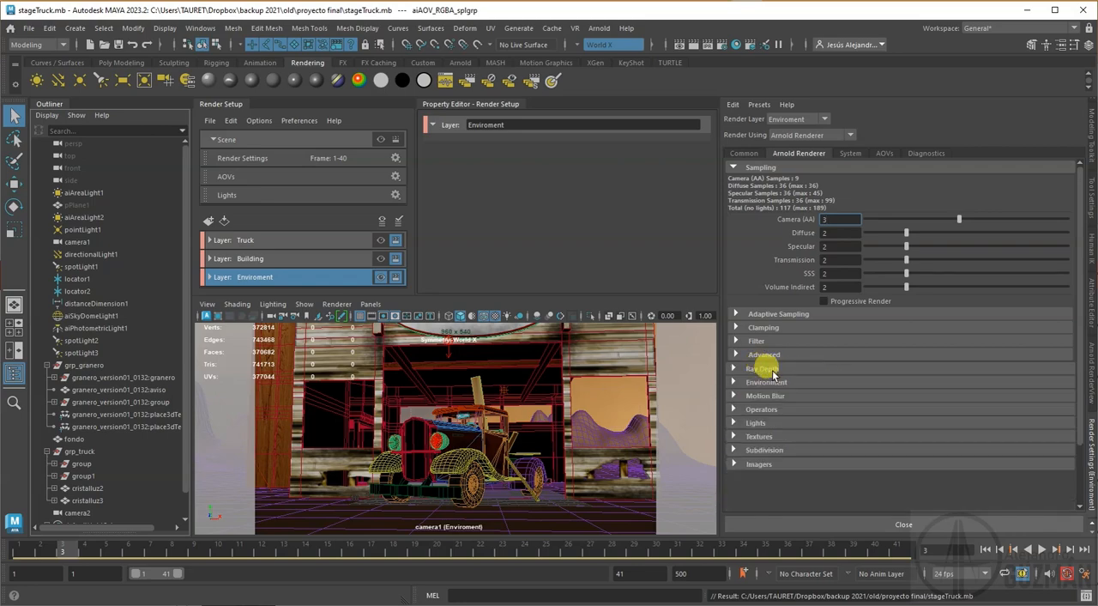
Step: Look through the active AOVs in the render settings and save the scene
click(882, 153)
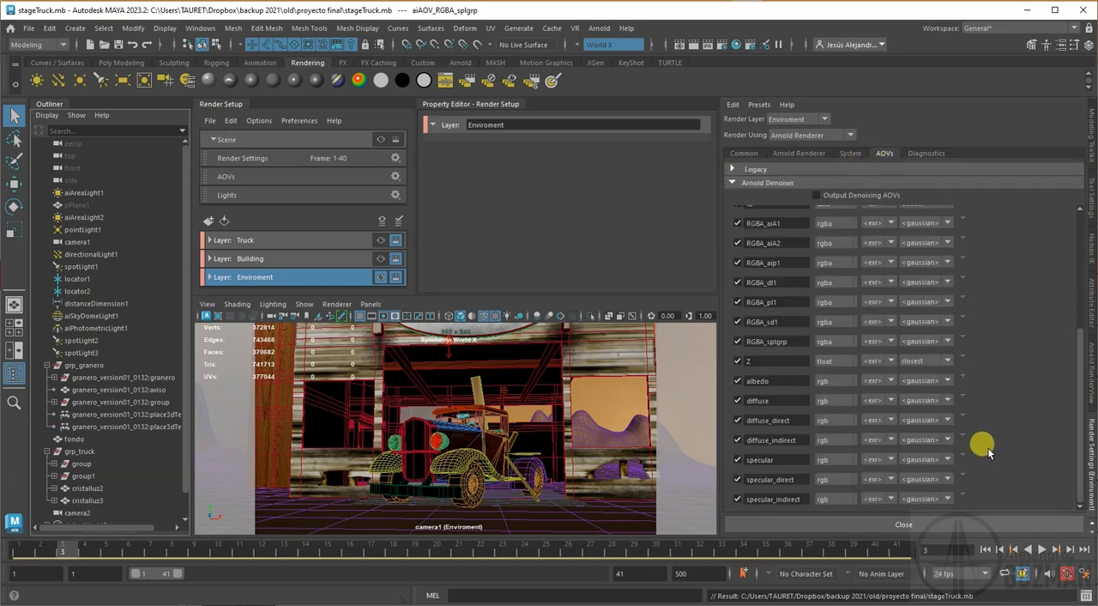
scroll(989, 446, up, 3)
scroll(989, 446, down, 3)
scroll(988, 442, up, 3)
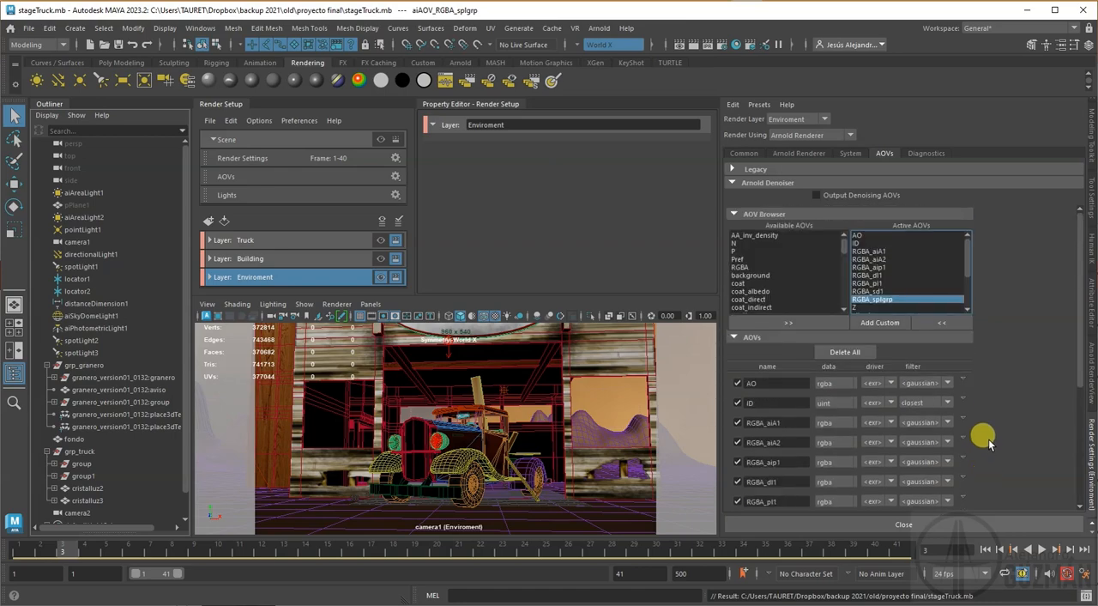
click(118, 44)
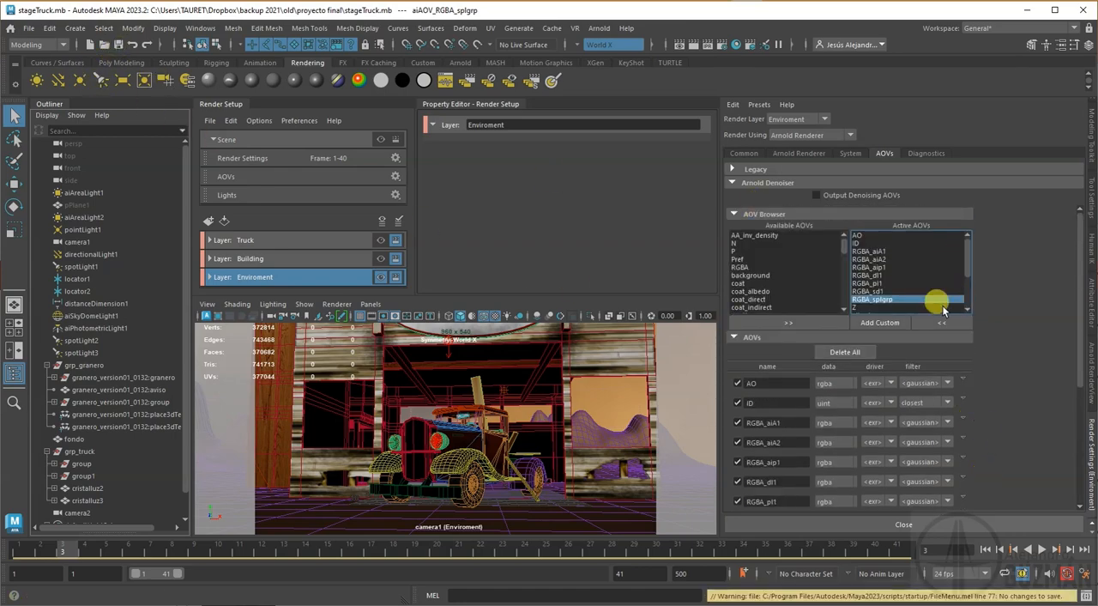
Step: Make the master Scene layer visible and display its Beauty pass in the Arnold RenderView
click(1092, 396)
click(363, 139)
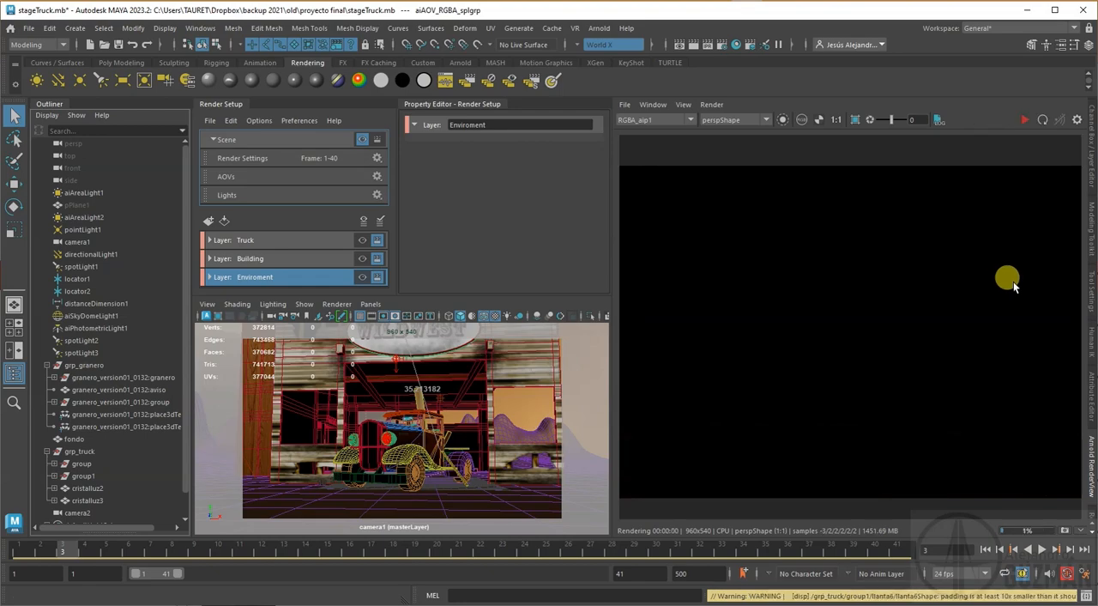
click(663, 119)
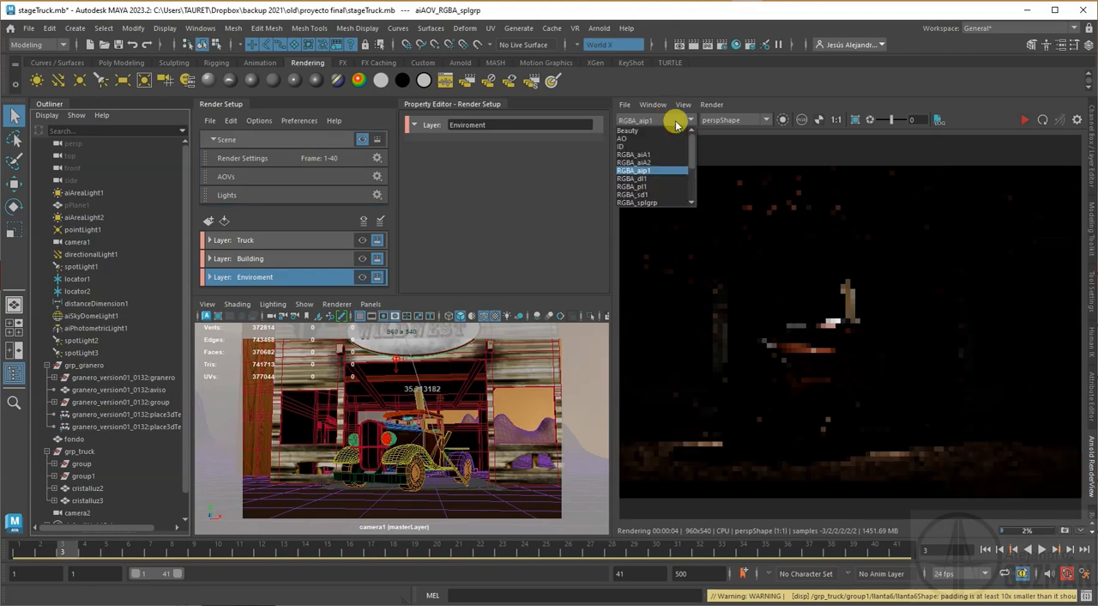
click(645, 129)
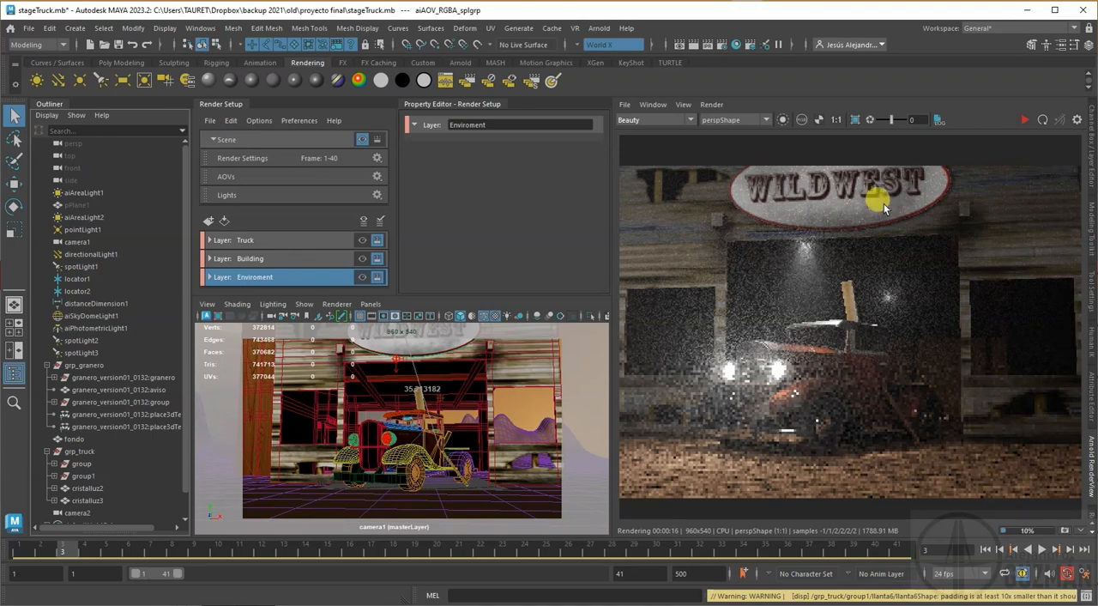
Step: Save the finished render as a multi-layer EXR named truck in the images folder
click(626, 104)
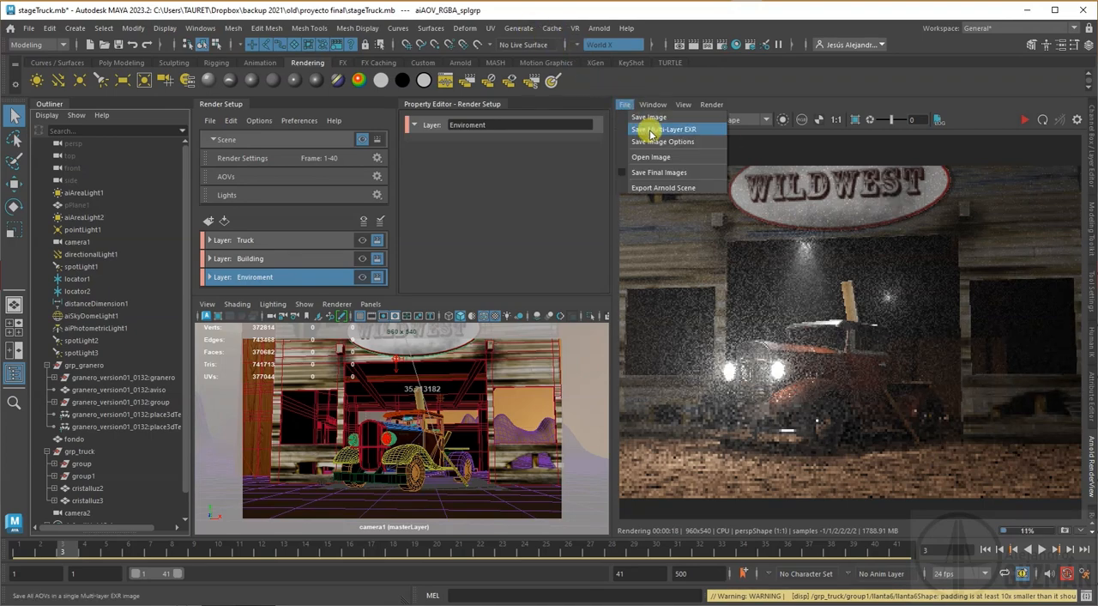
click(752, 92)
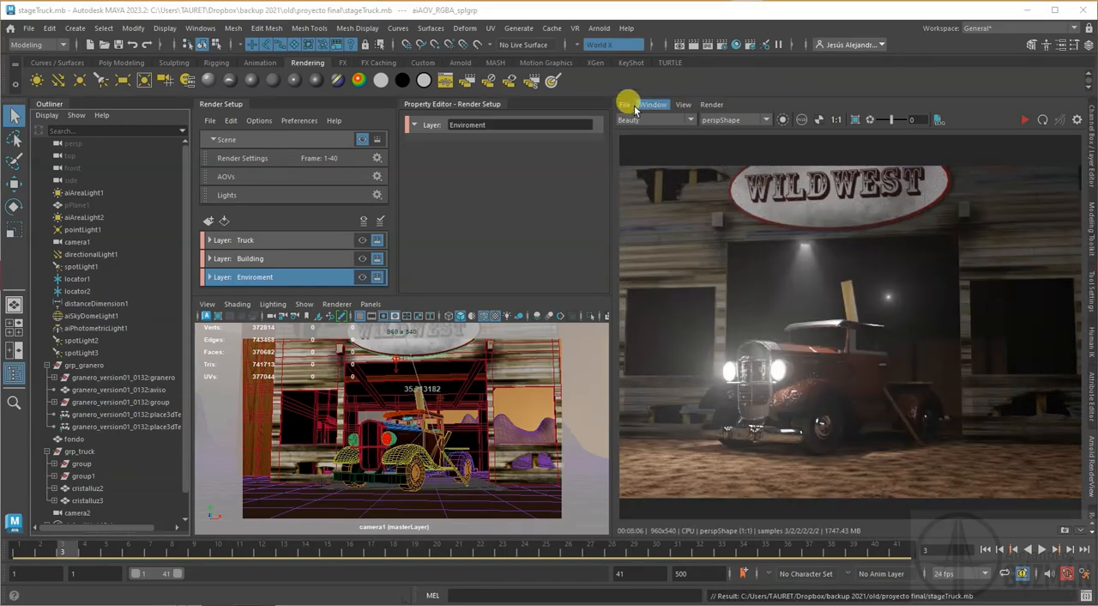
click(625, 105)
click(659, 131)
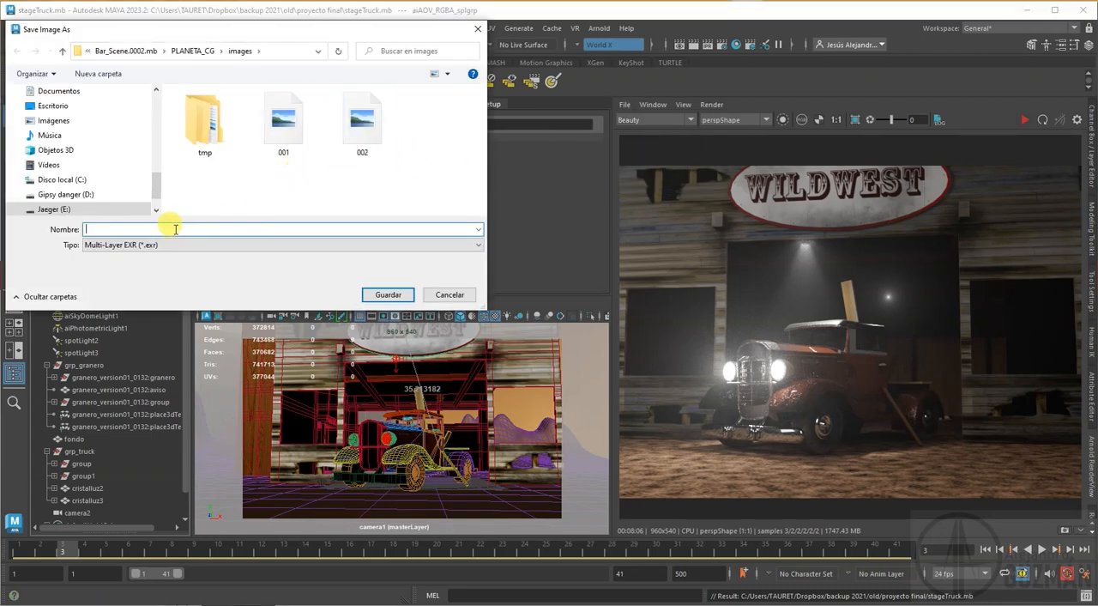
text(truck)
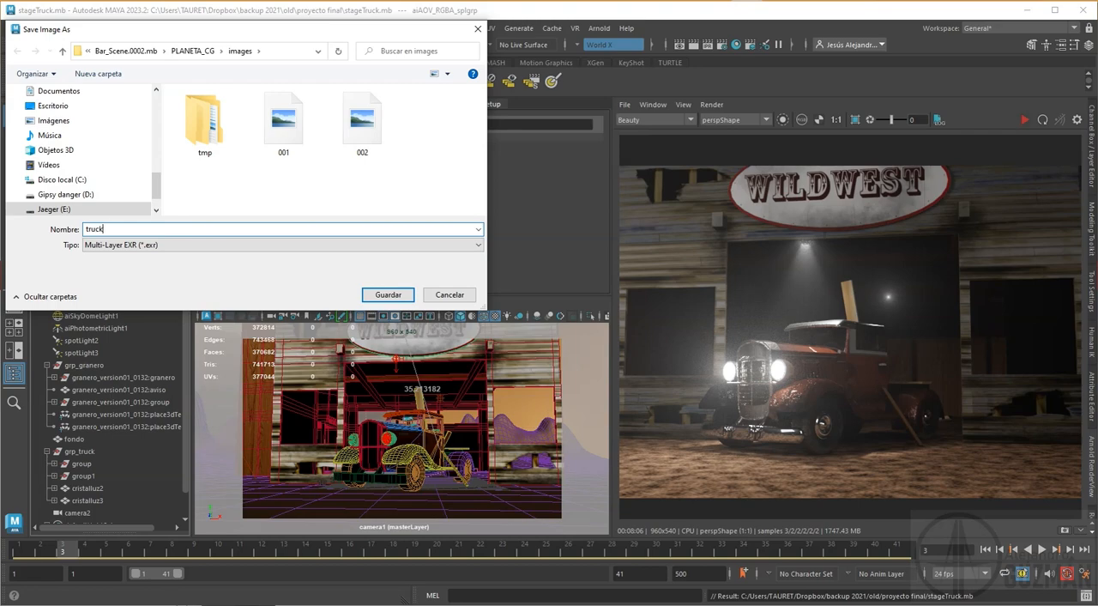
key(Return)
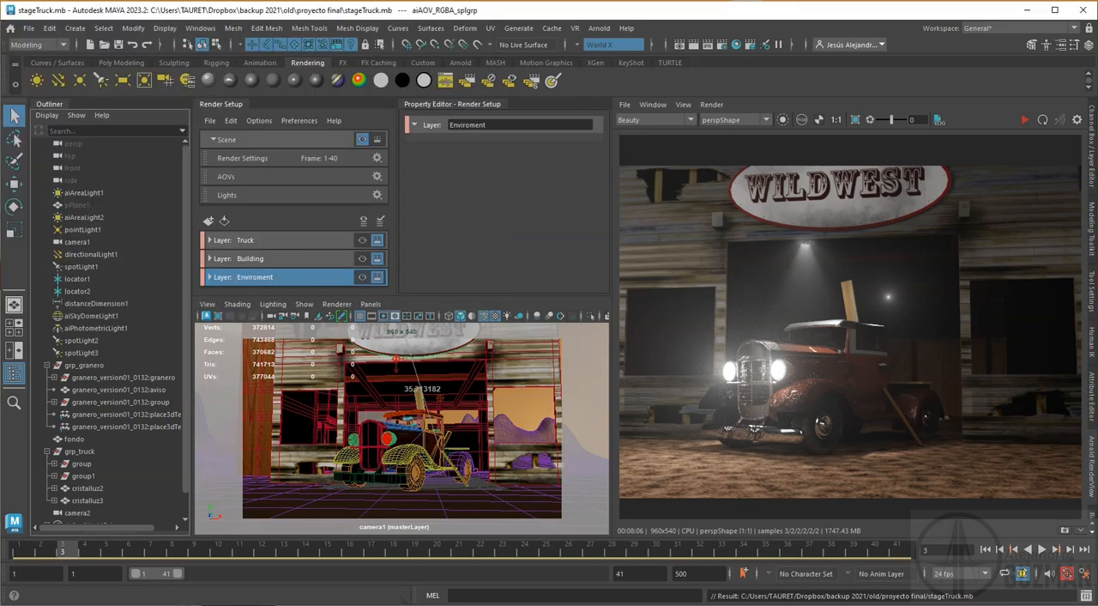
Step: Inspect the AO pass and the ID pass of the finished render in the Arnold RenderView
click(682, 119)
click(649, 135)
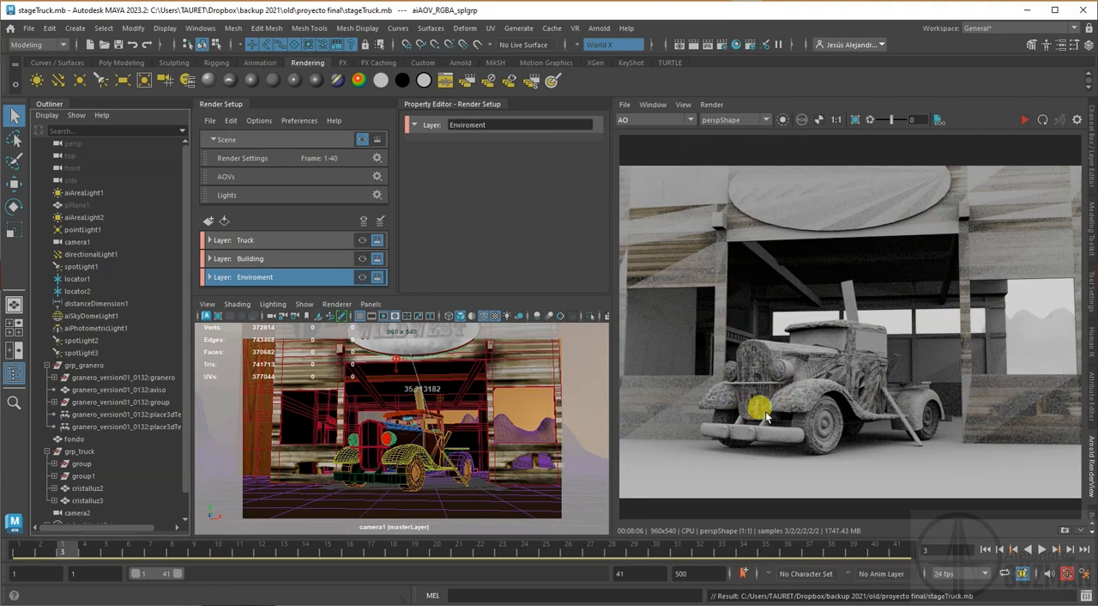
click(691, 118)
click(642, 139)
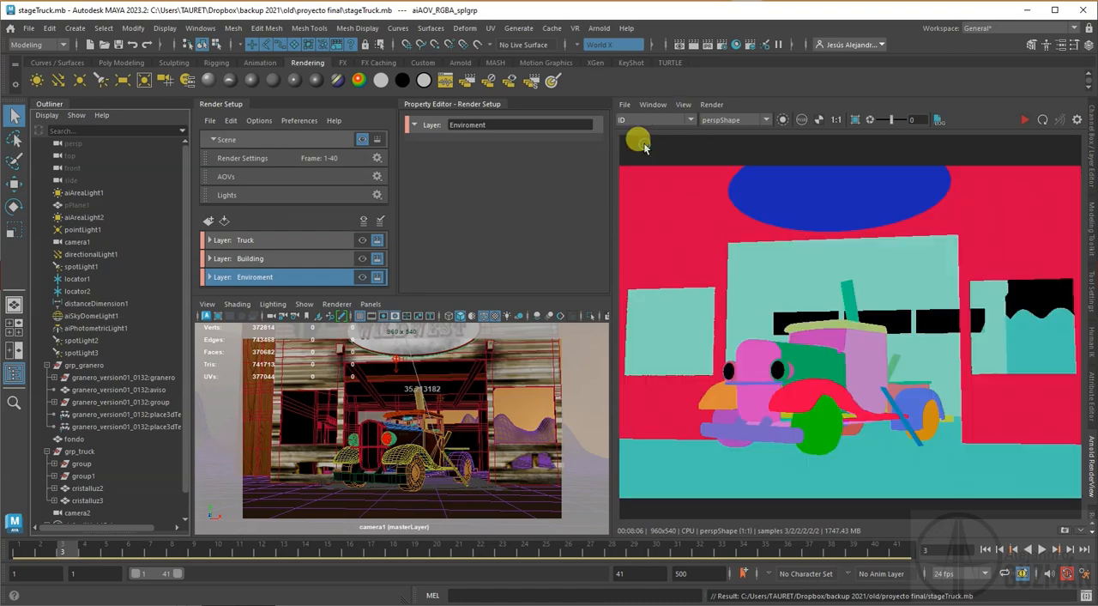
Step: Inspect the light group passes RGBA_aiA1, RGBA_aiA2 and RGBA_aip1 one after another
click(670, 120)
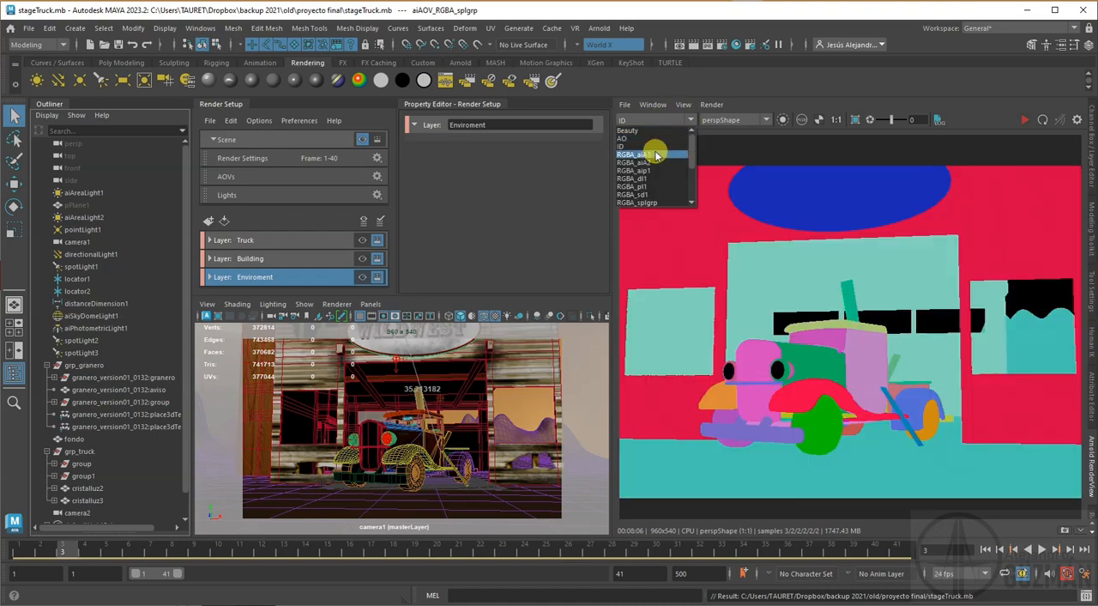
click(654, 148)
click(674, 127)
click(649, 156)
click(666, 120)
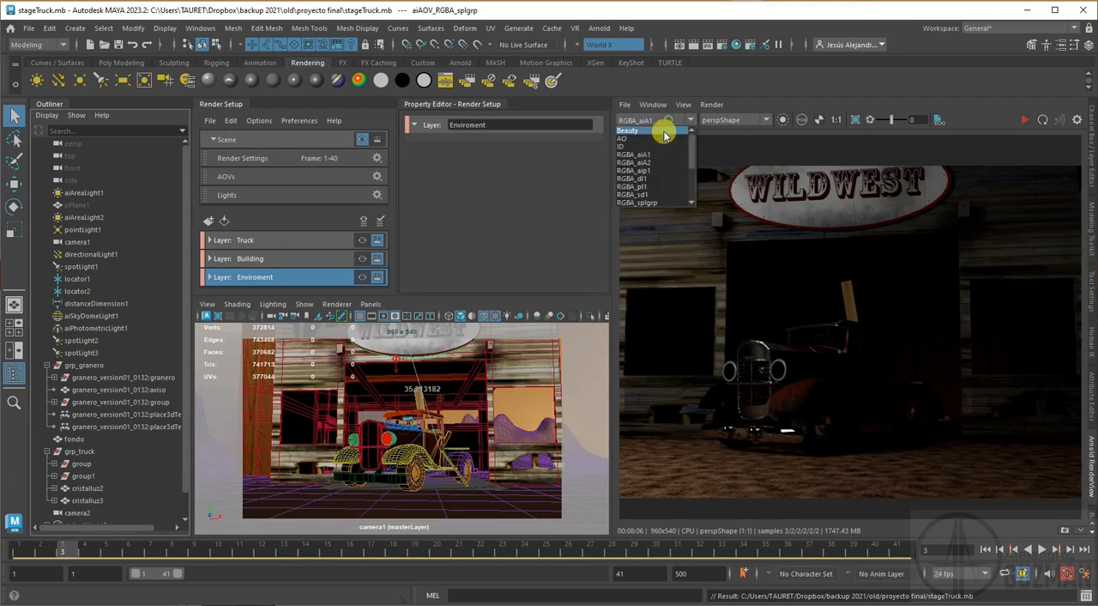
click(646, 162)
click(665, 127)
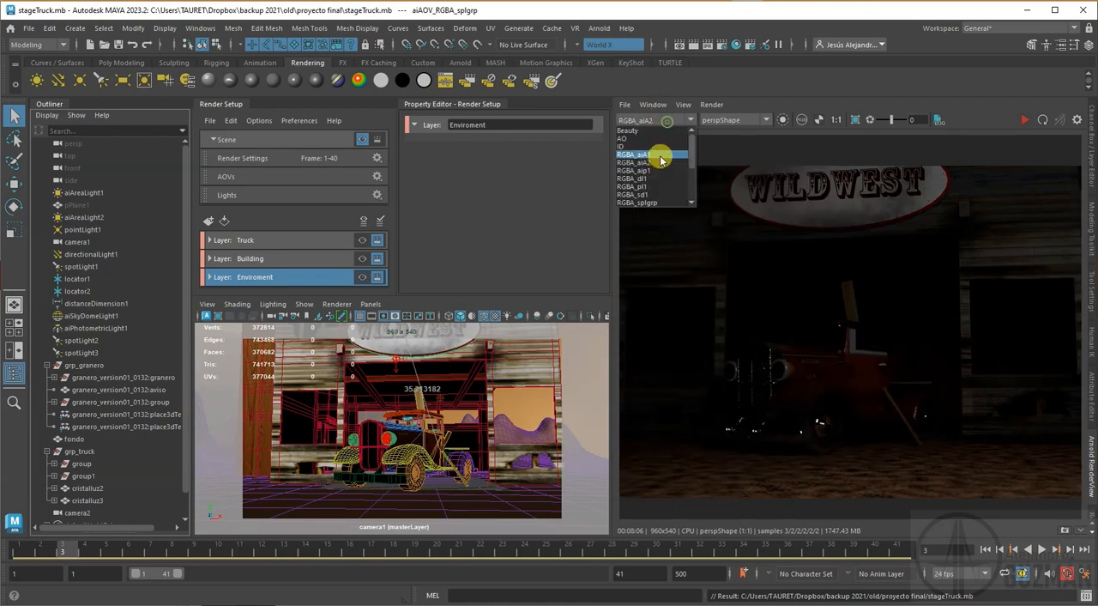
click(653, 167)
Step: Check the specular pass and return the render view to the Beauty pass
click(666, 121)
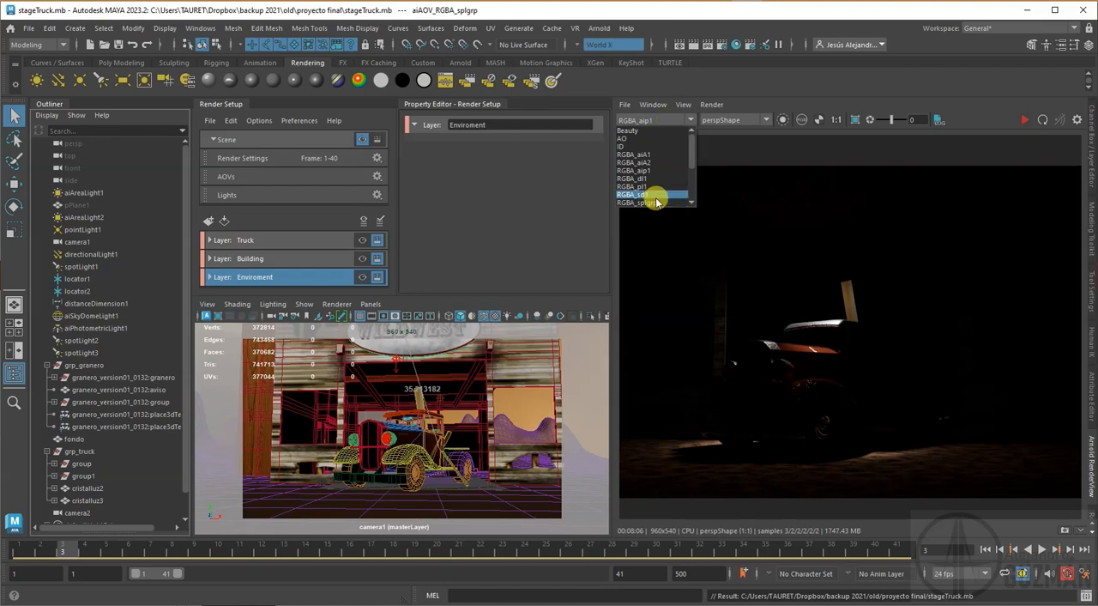
click(655, 196)
click(667, 126)
click(652, 190)
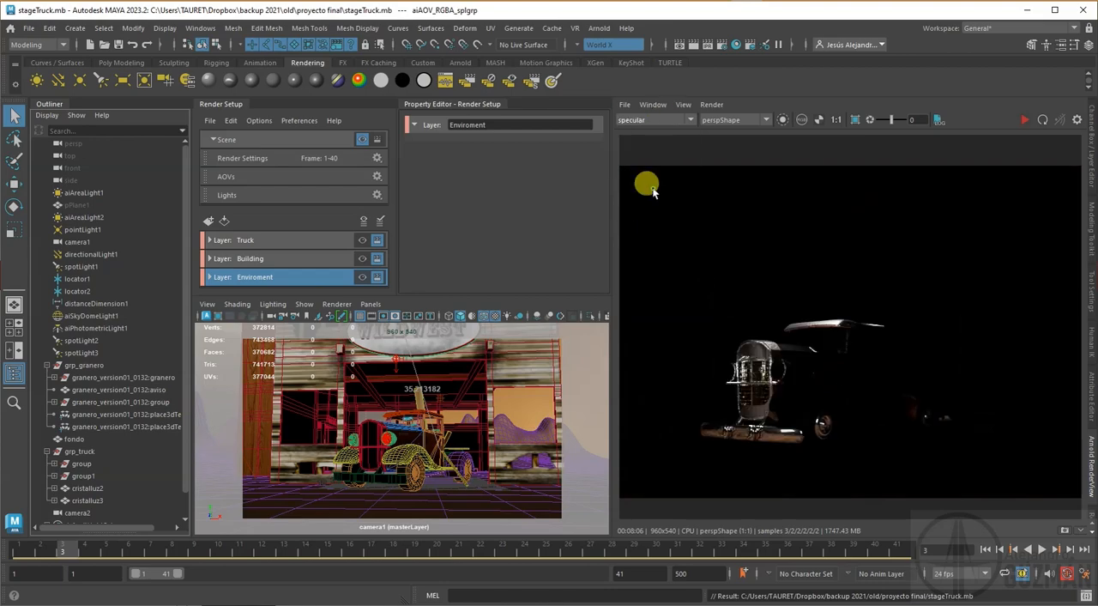
click(655, 123)
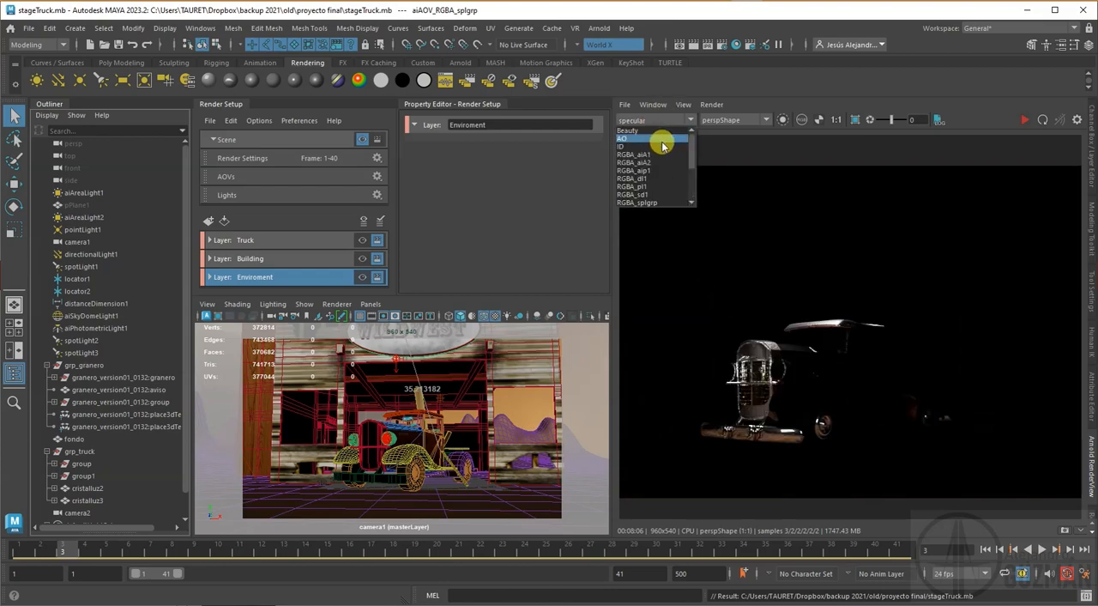
click(654, 131)
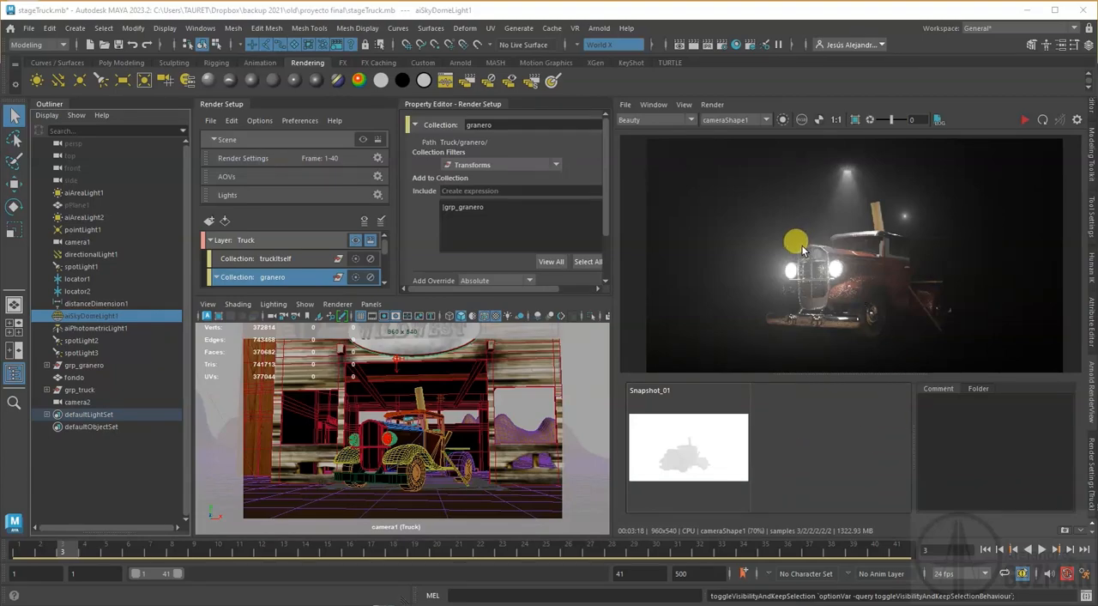
Step: Inspect the Truck layer render's AO pass and display its Z depth pass
click(686, 121)
click(657, 140)
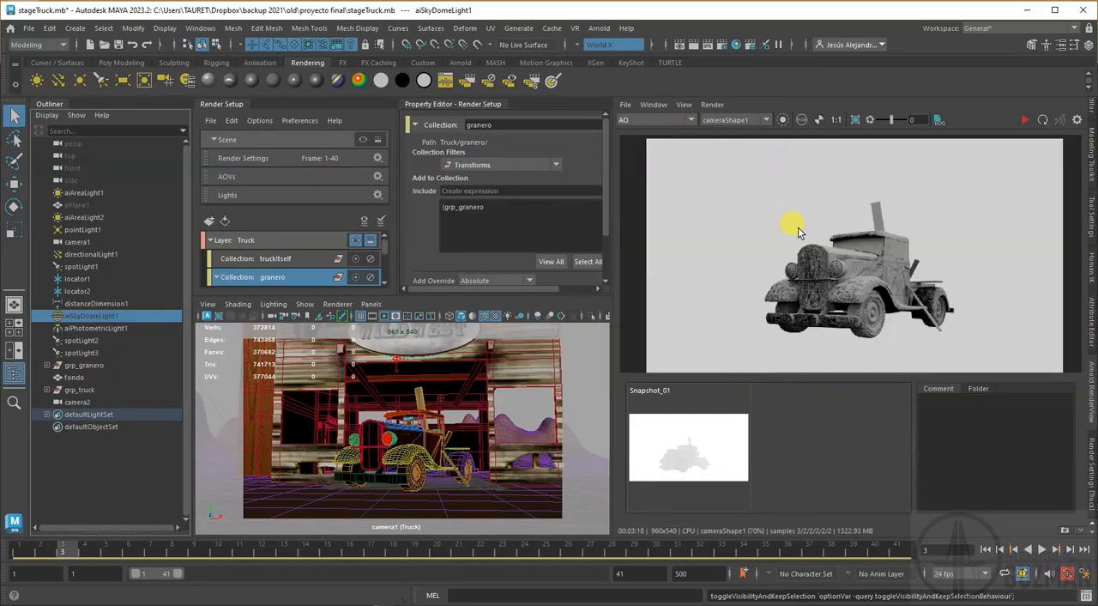
click(627, 119)
scroll(636, 163, down, 3)
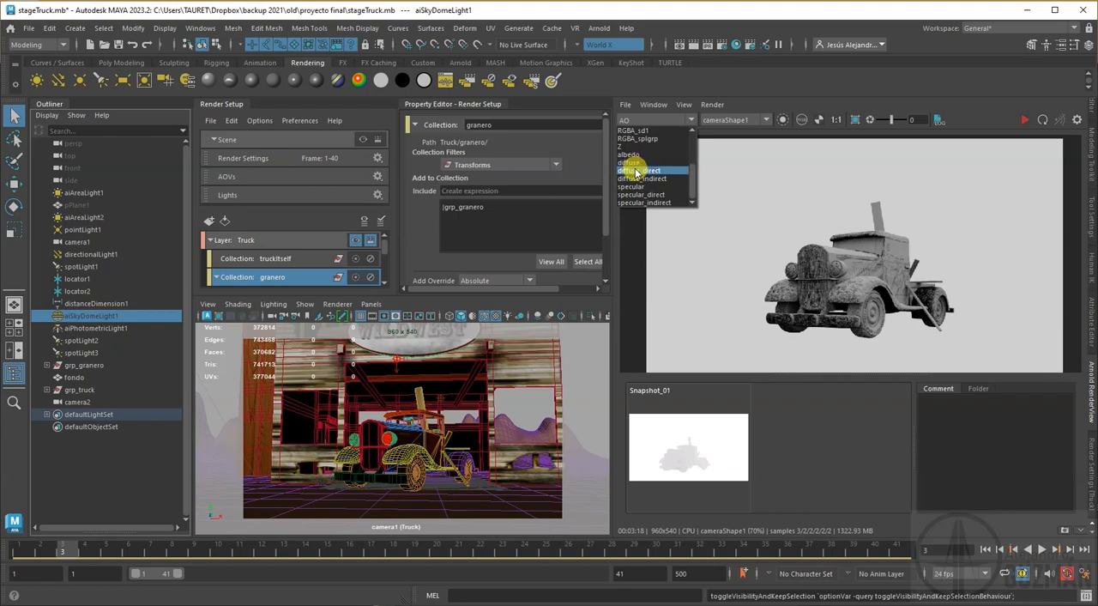
click(625, 152)
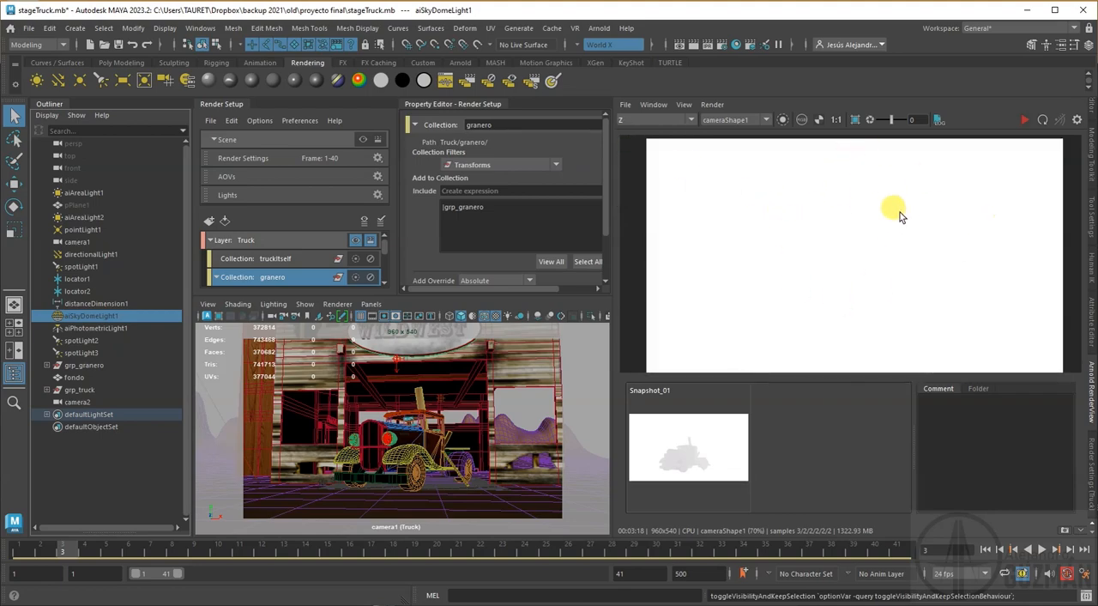
mouse_move(893, 123)
mouse_down()
mouse_move(862, 125)
mouse_move(889, 127)
mouse_up()
Step: Review the color management settings in the Save Image Options and close them
click(624, 105)
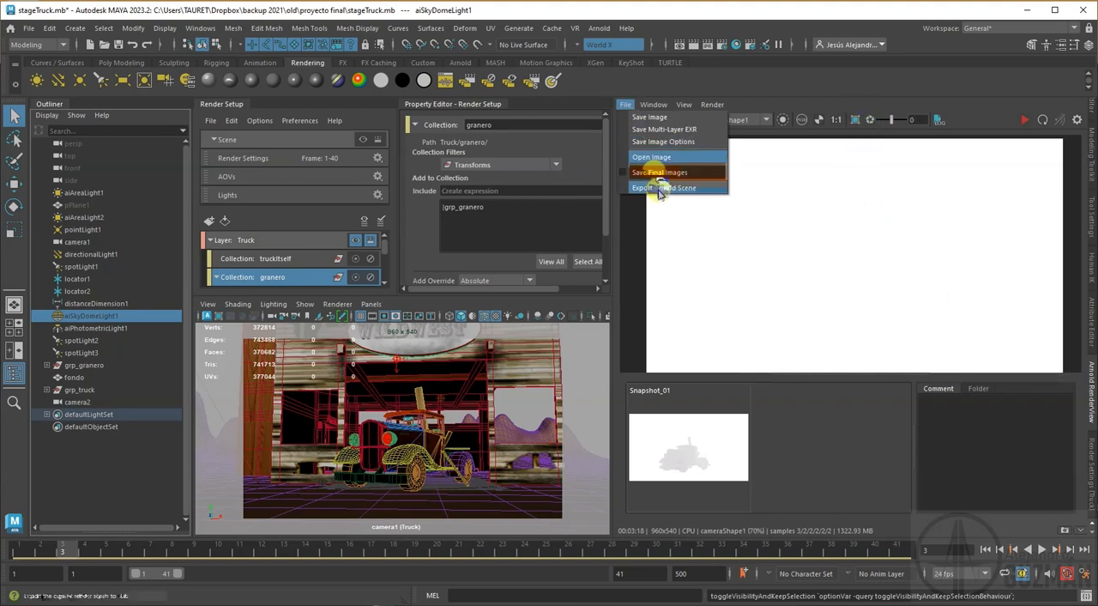
click(660, 142)
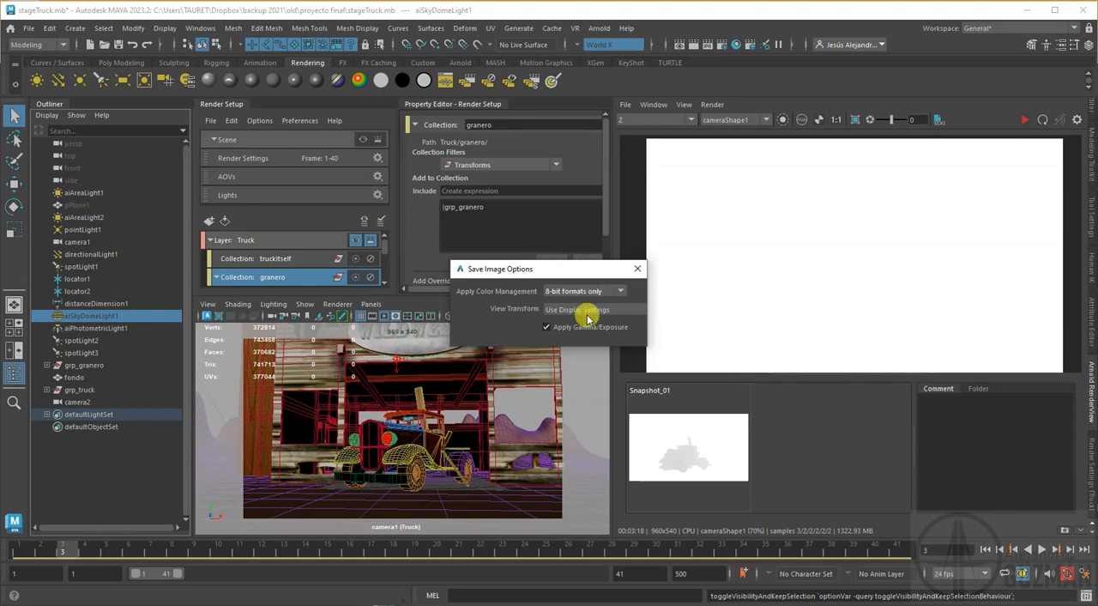
click(638, 271)
Step: Save the displayed Z pass as zDepth.exr in the images folder, overwriting the existing file
click(625, 105)
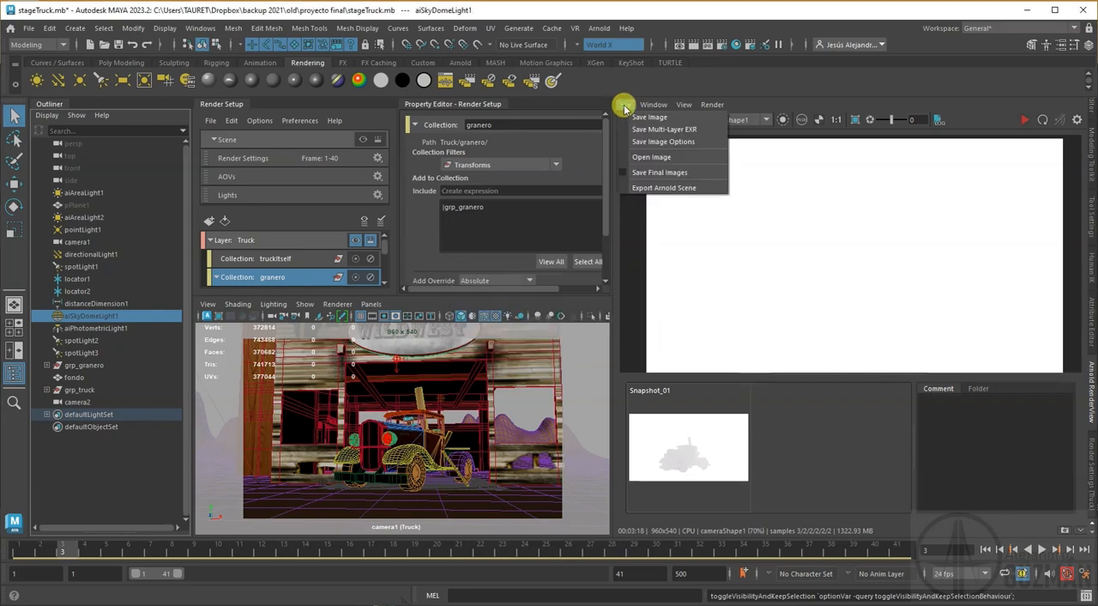
click(637, 121)
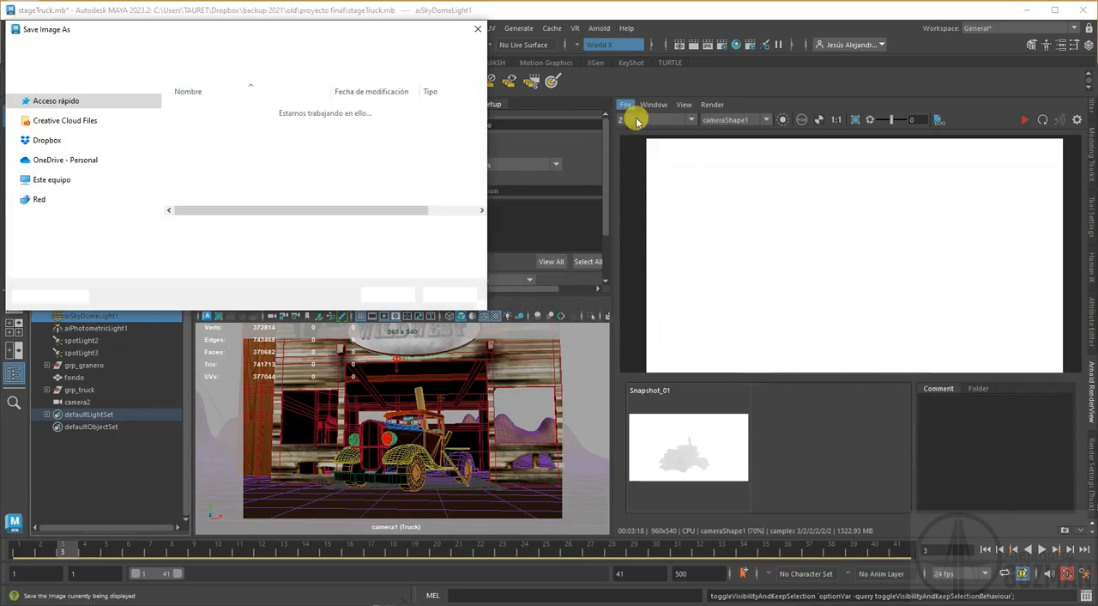
scroll(375, 199, down, 3)
drag(485, 109, 482, 203)
click(204, 187)
double_click(137, 228)
text(.exr)
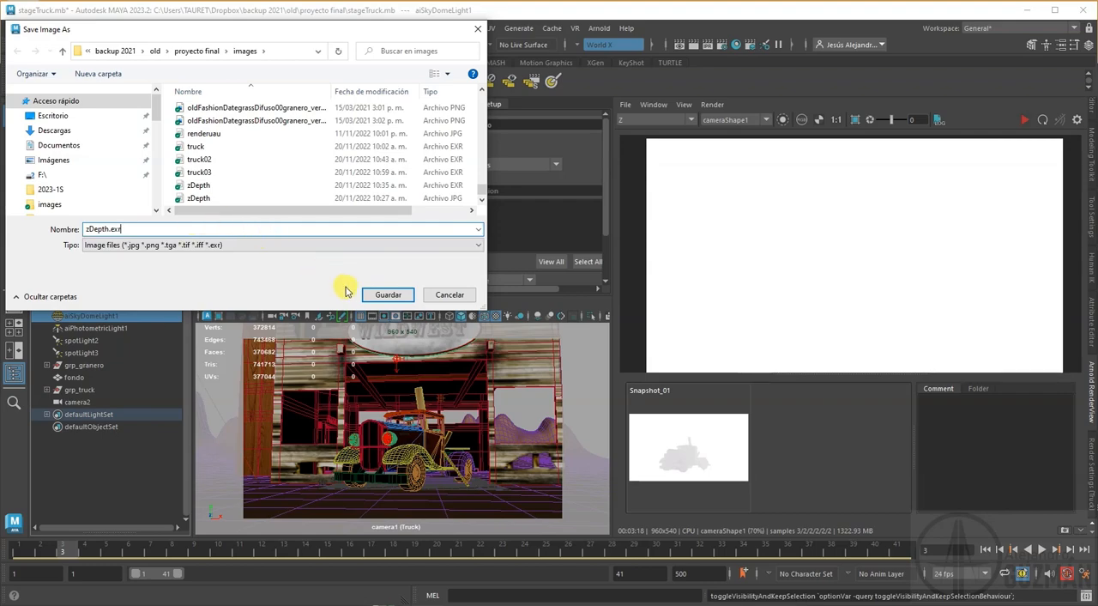
click(382, 295)
click(615, 339)
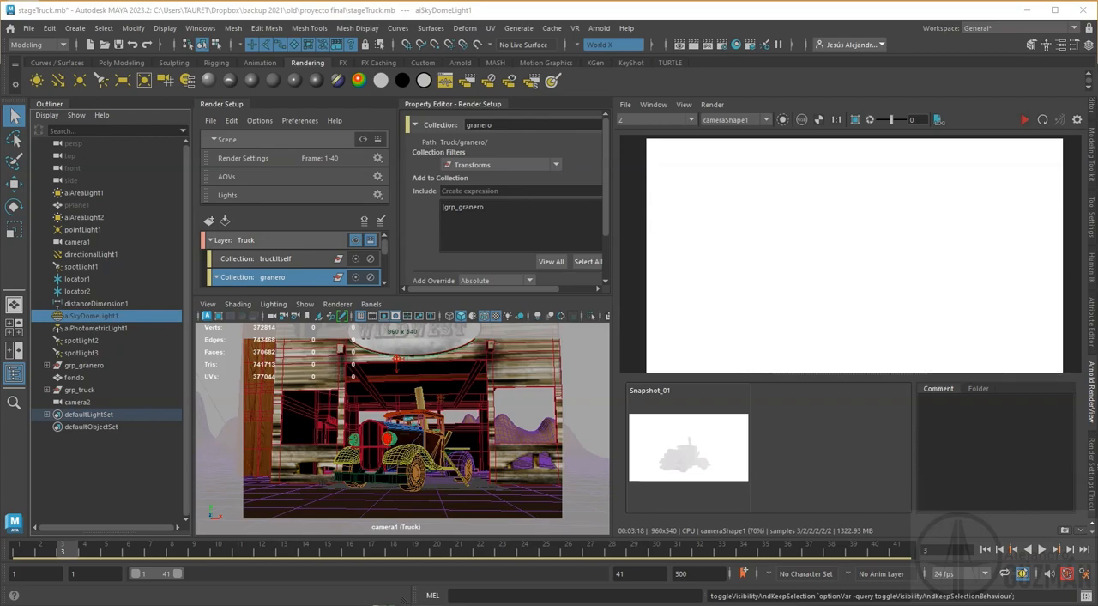
Step: Switch to the browser to read the lesterbanks.com article on multichannel EXR files and view the Exr-IO 2.06 download on exr-io.com
drag(1097, 283, 554, 43)
scroll(632, 284, down, 1)
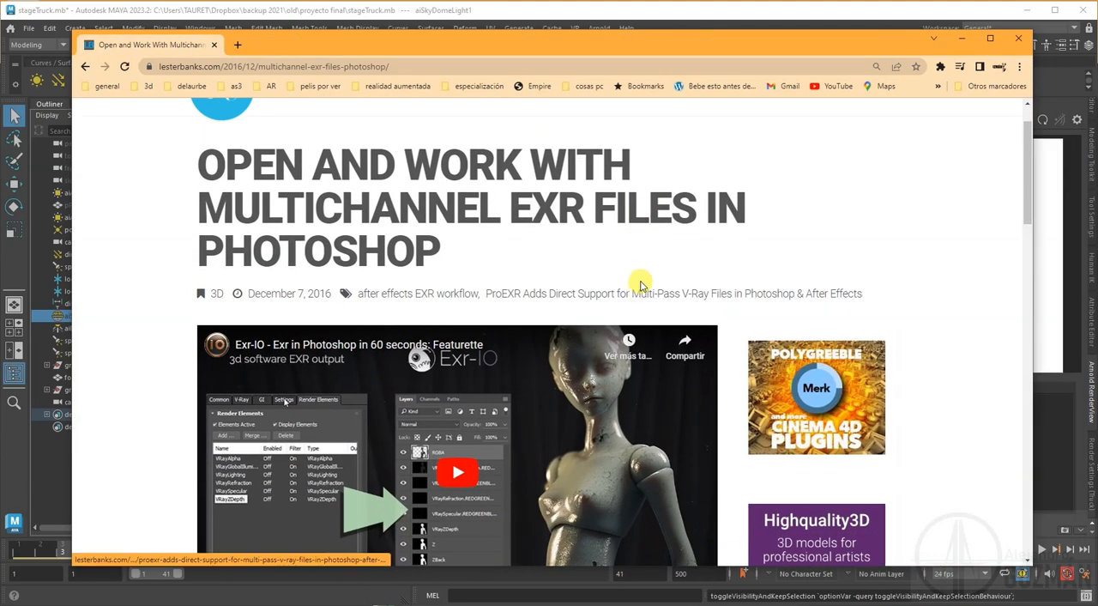
scroll(640, 292, down, 6)
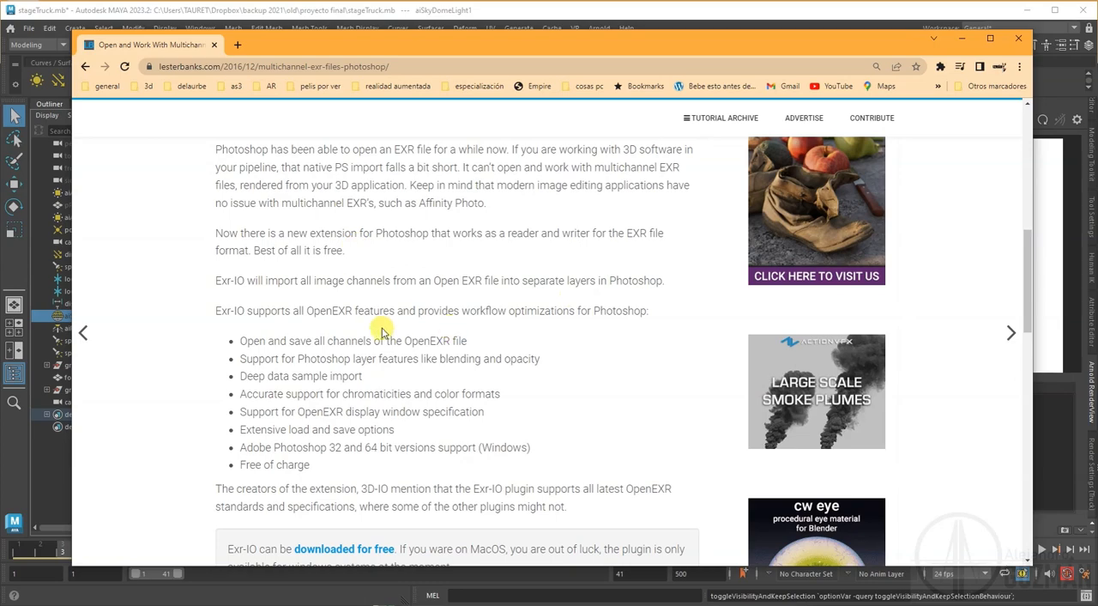
scroll(412, 331, down, 1)
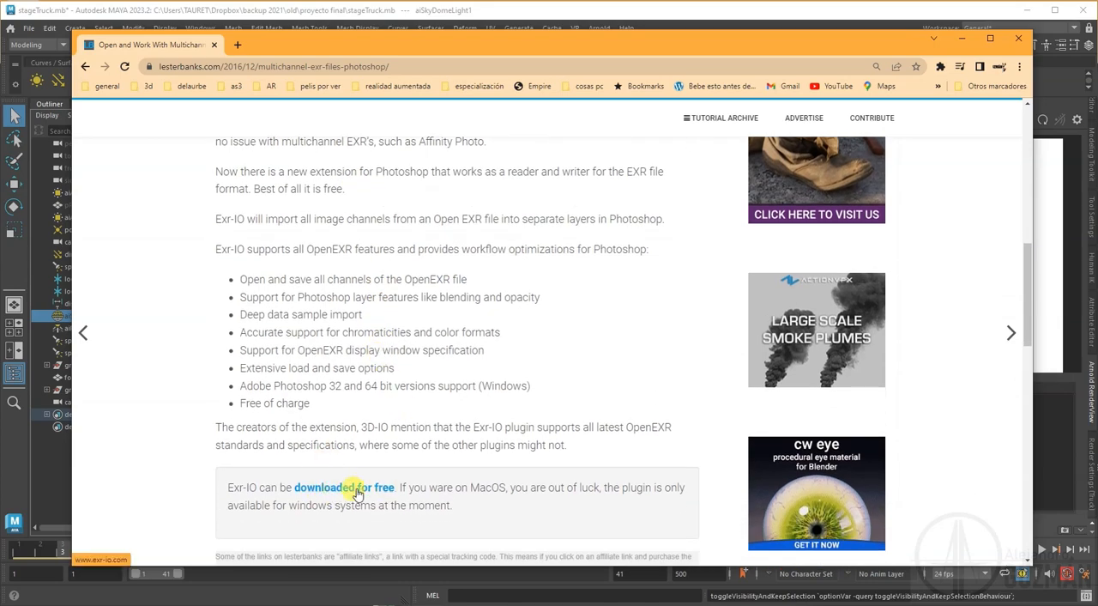
drag(1097, 91, 297, 93)
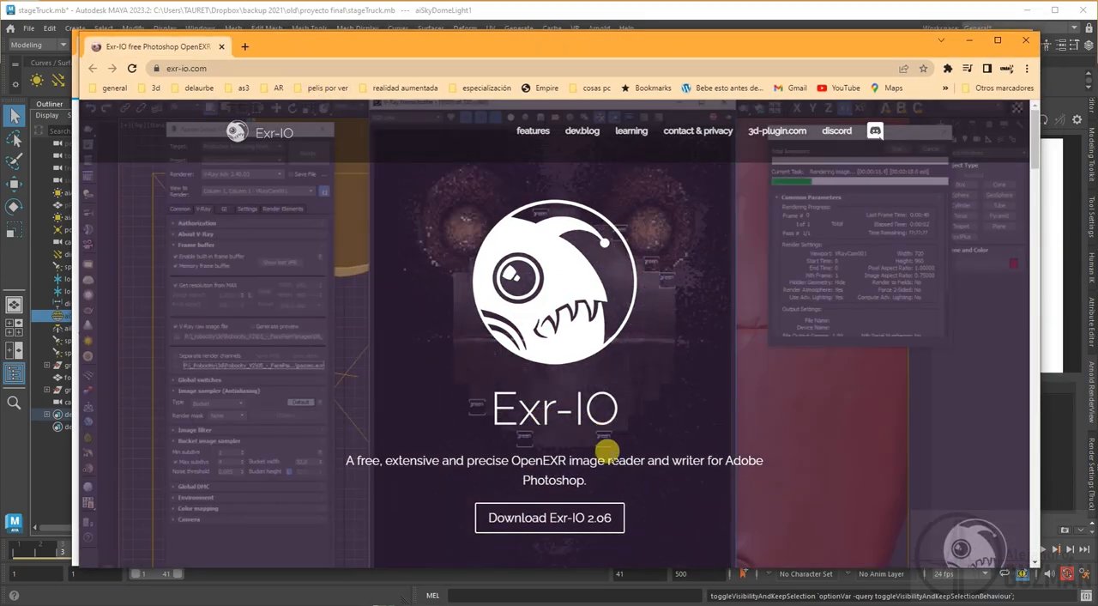
click(560, 522)
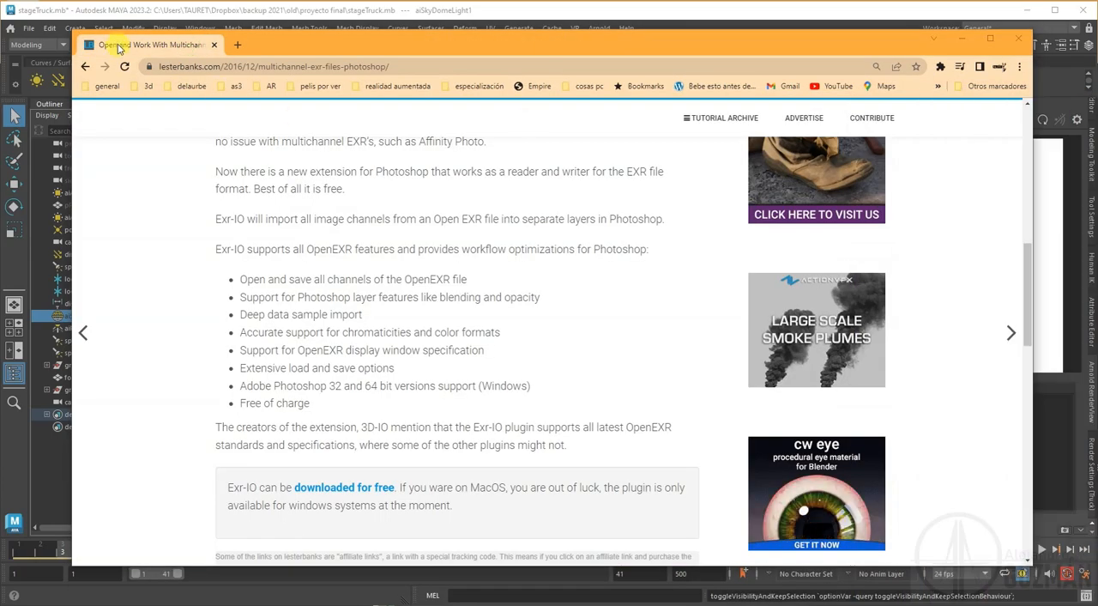
drag(118, 45, 1097, 49)
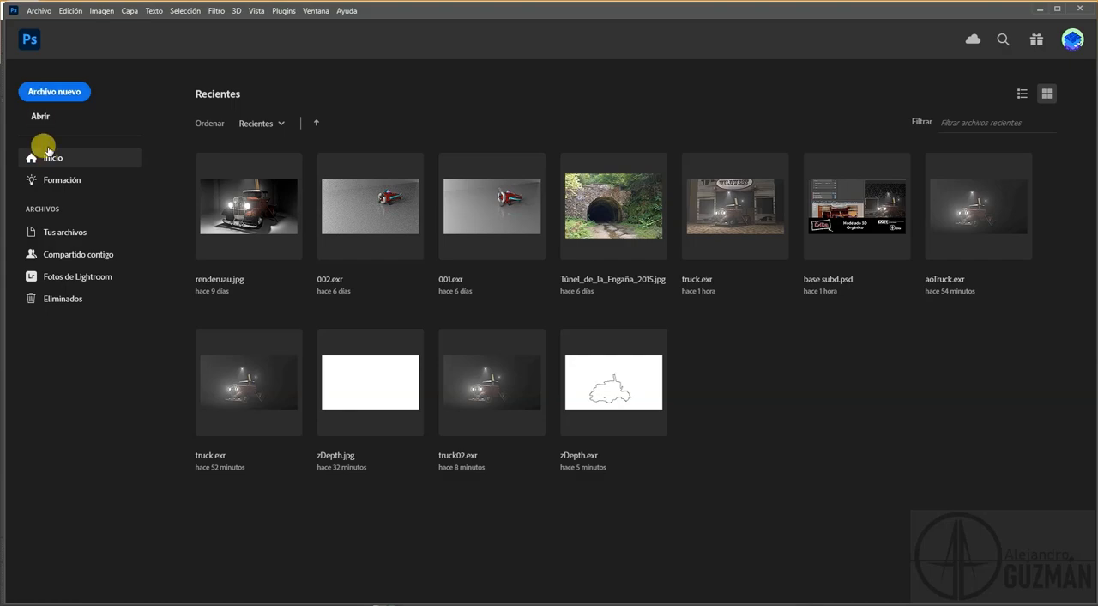
Step: Switch to Photoshop and open the truck03 EXR file from the images folder with the default Exr-IO options
click(41, 118)
drag(509, 89, 515, 434)
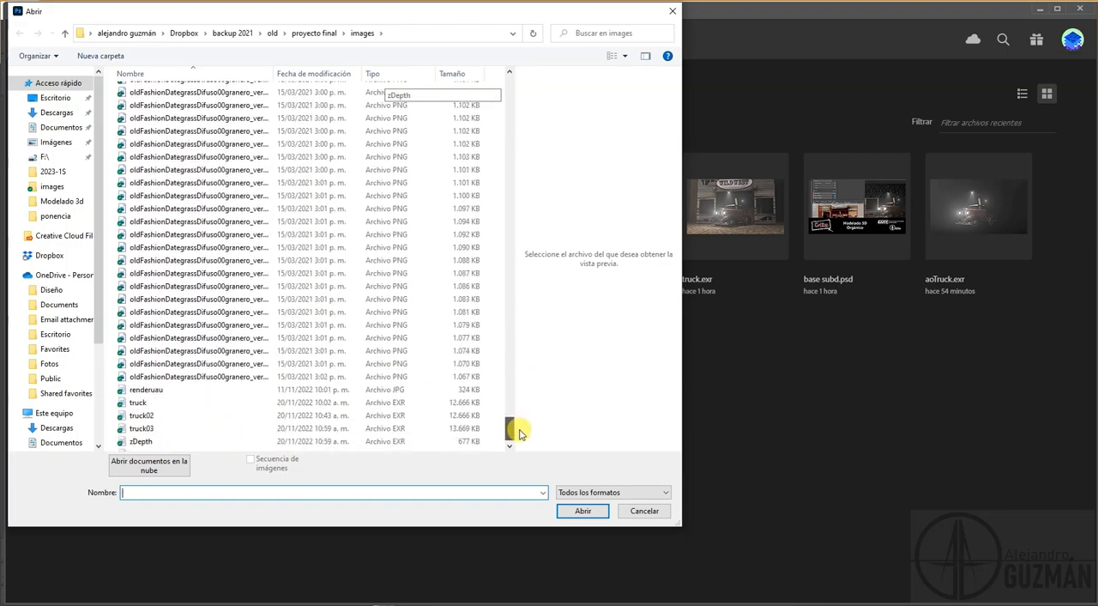
click(147, 431)
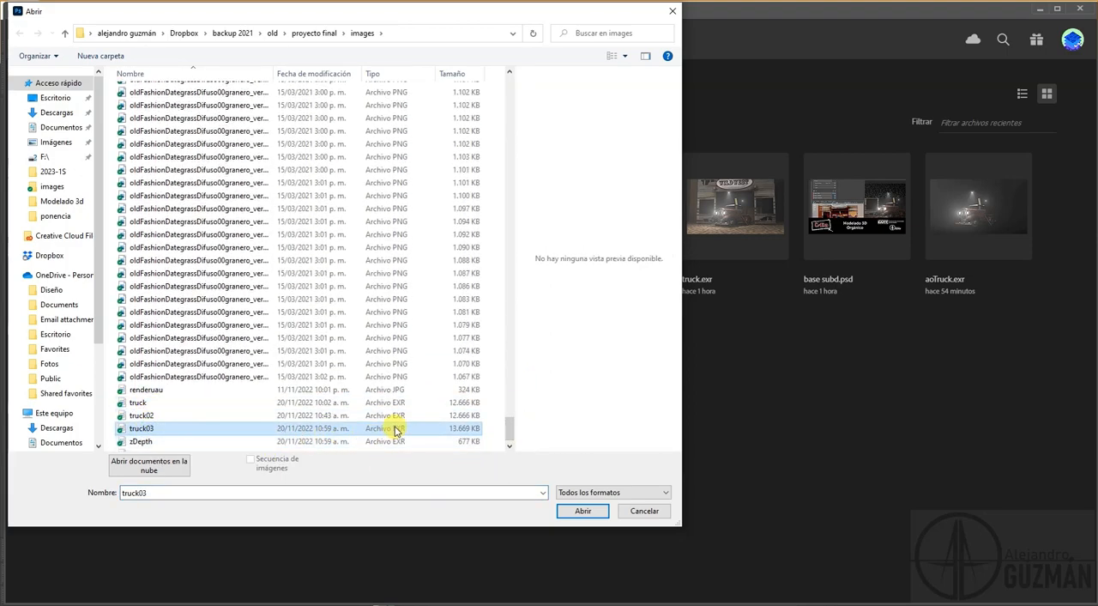
click(583, 511)
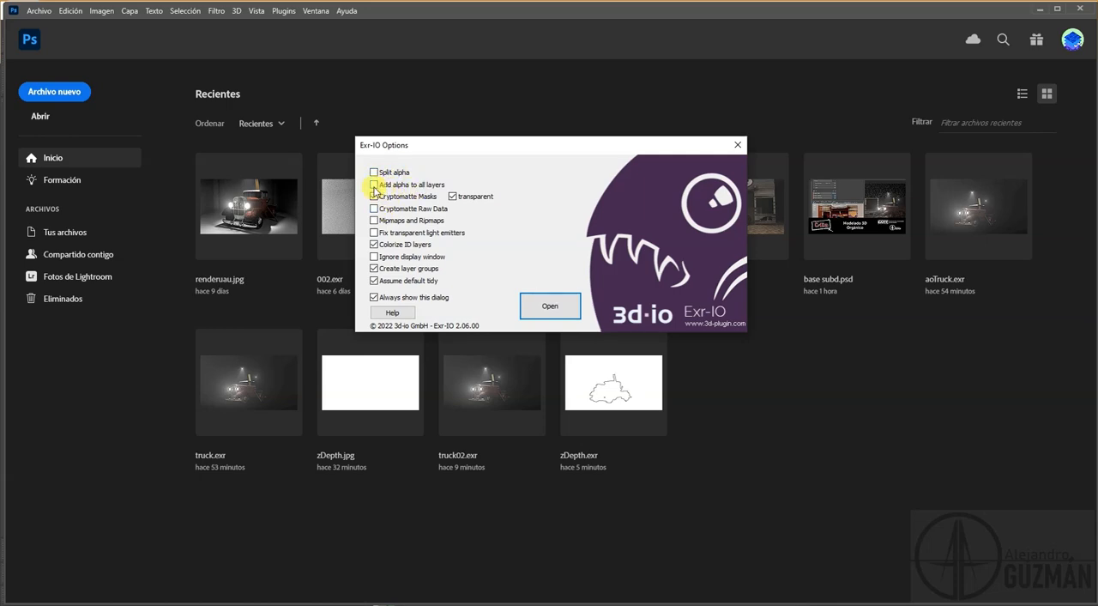
click(550, 305)
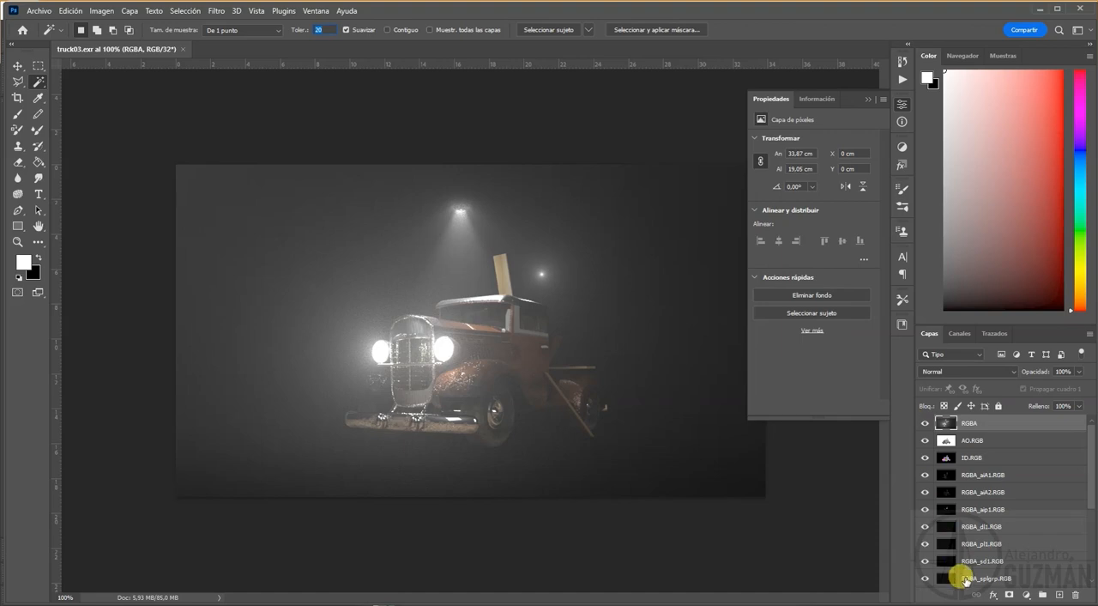
Step: Look through the imported pass layers and move the ID.RGB layer above RGBA to the top of the stack
scroll(982, 515, down, 2)
scroll(982, 513, down, 1)
scroll(977, 510, up, 4)
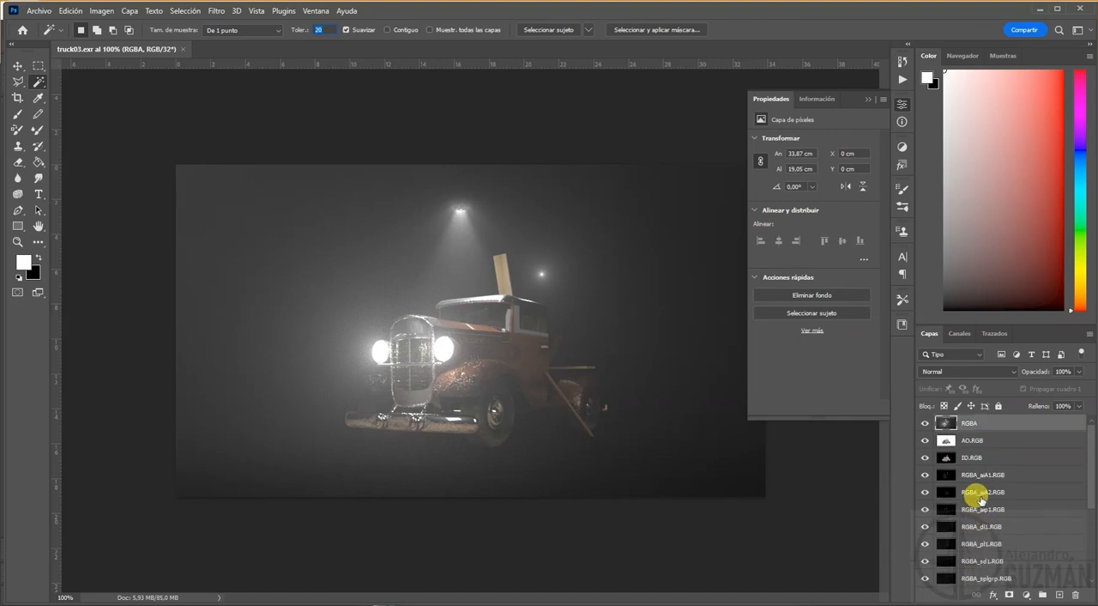
drag(970, 457, 952, 421)
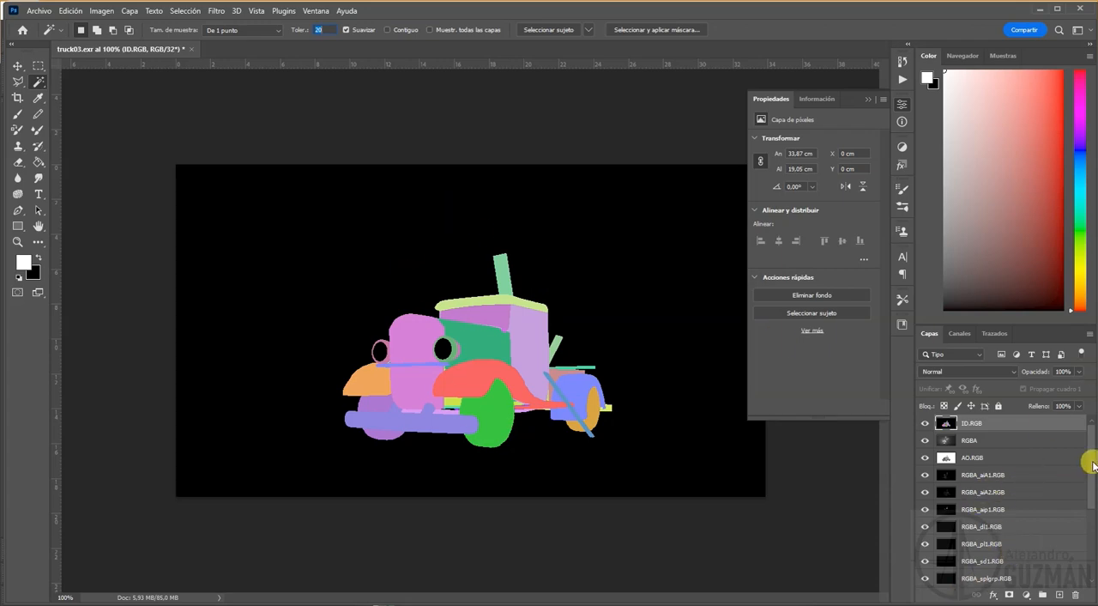
Step: Select all pass layers from ID.RGB to specular_indirect.RGB, group them, expand the group and select the ID.RGB layer
drag(1091, 465, 1088, 566)
shift+click(996, 579)
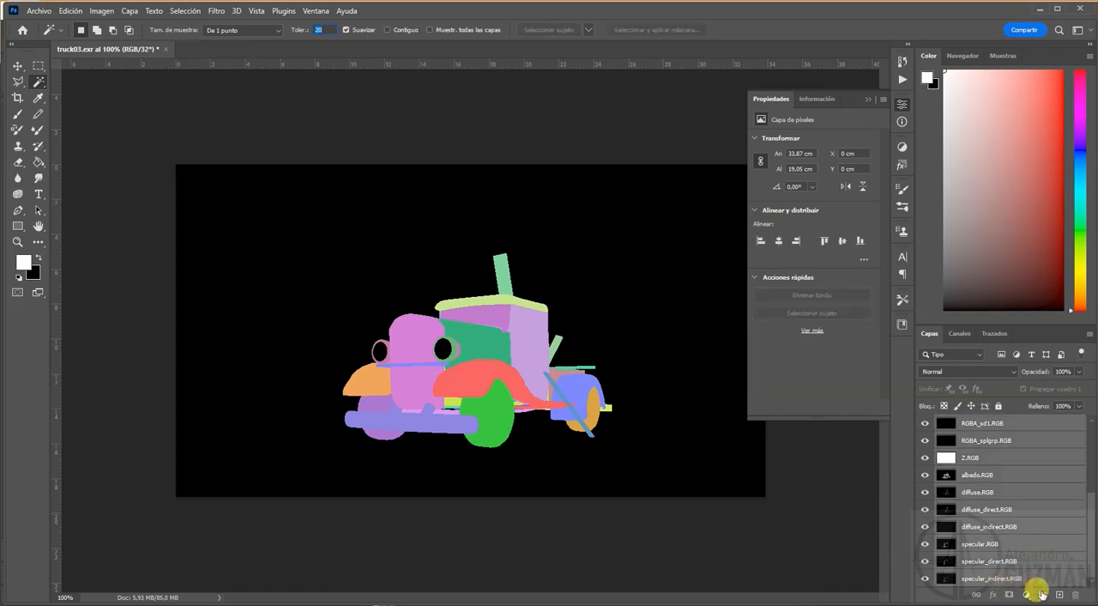
click(1042, 594)
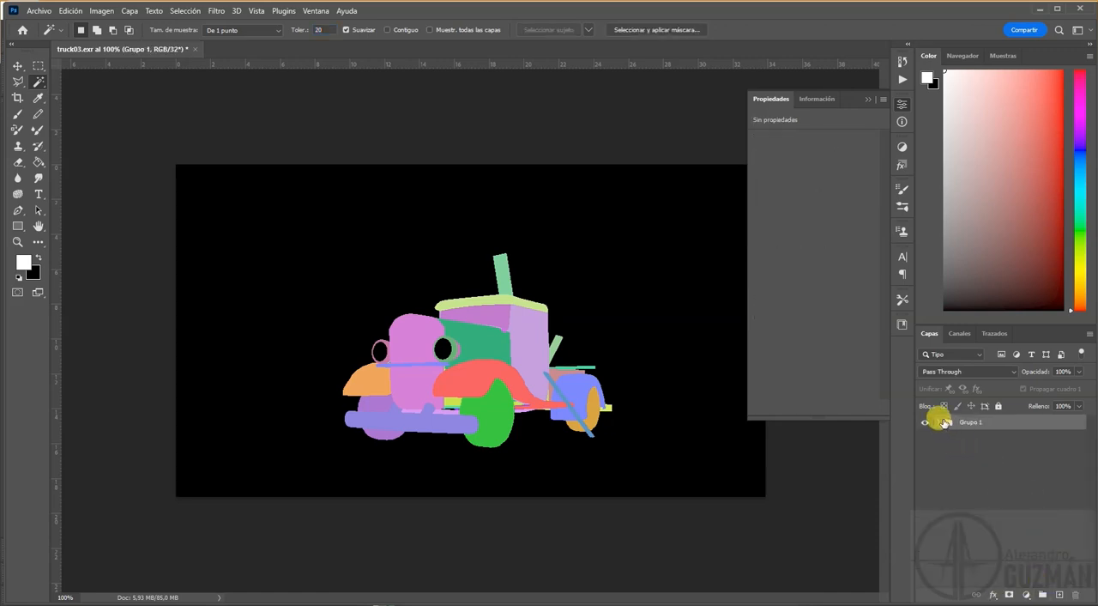
click(939, 421)
click(964, 444)
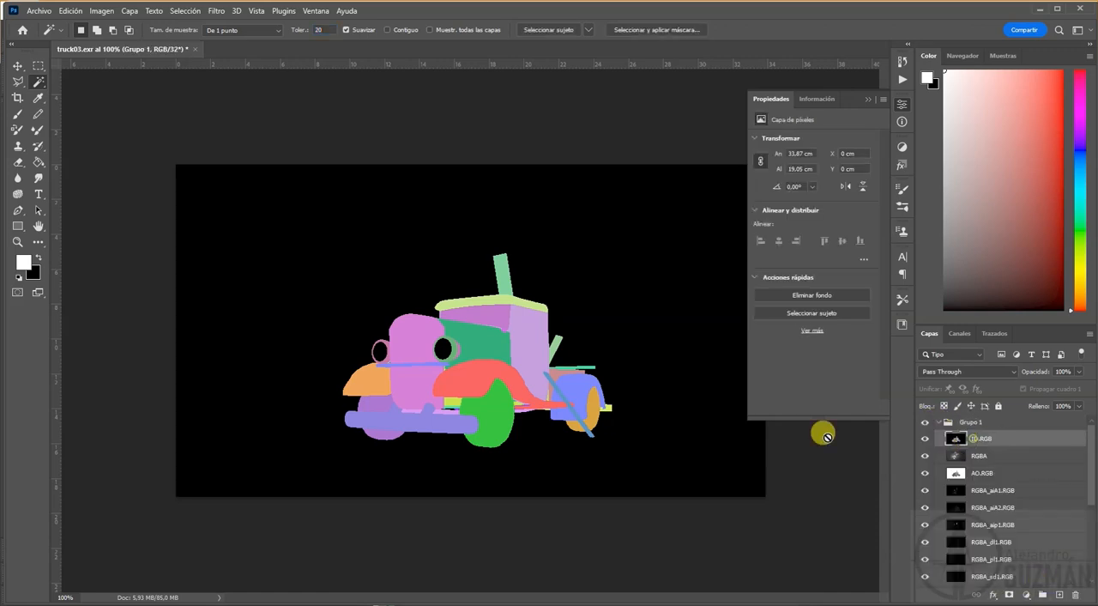
Step: Convert the truck03 document to 16 bits per channel without merging its layers
click(101, 10)
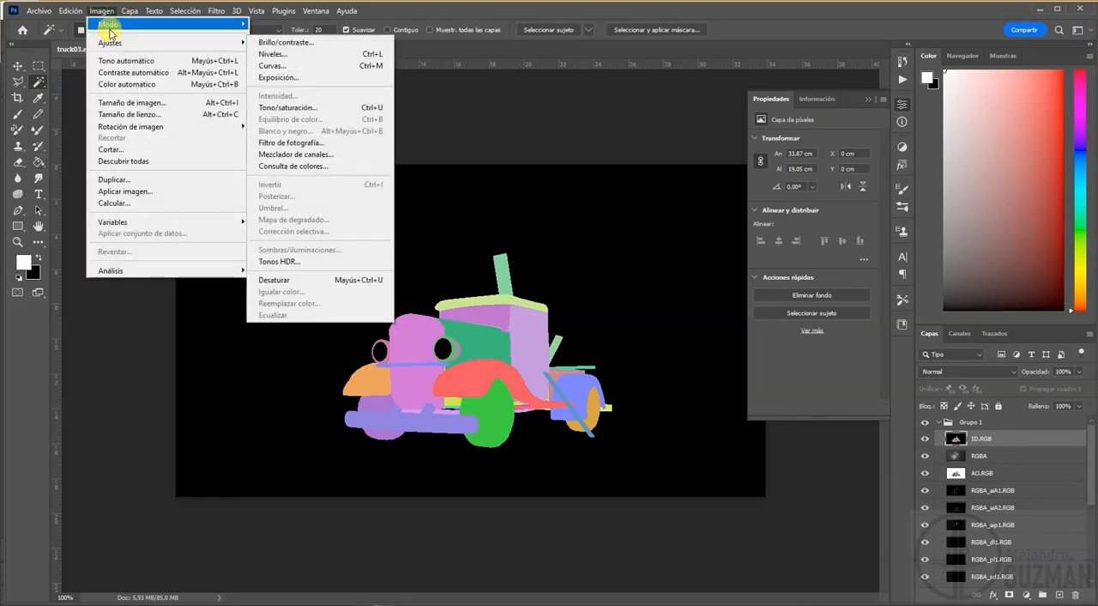
mouse_move(107, 24)
click(281, 136)
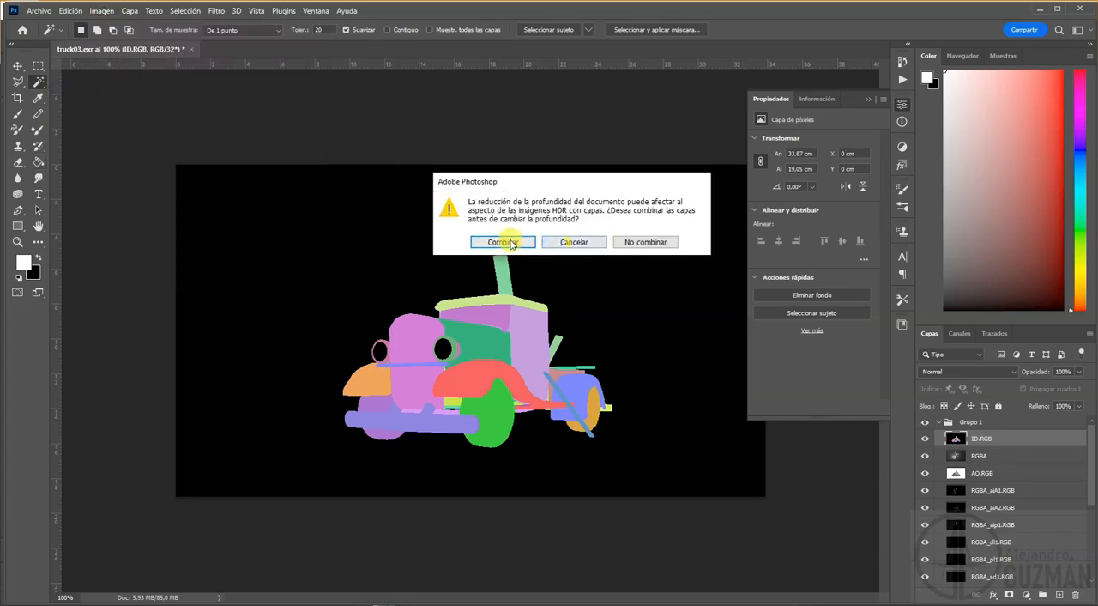
click(646, 242)
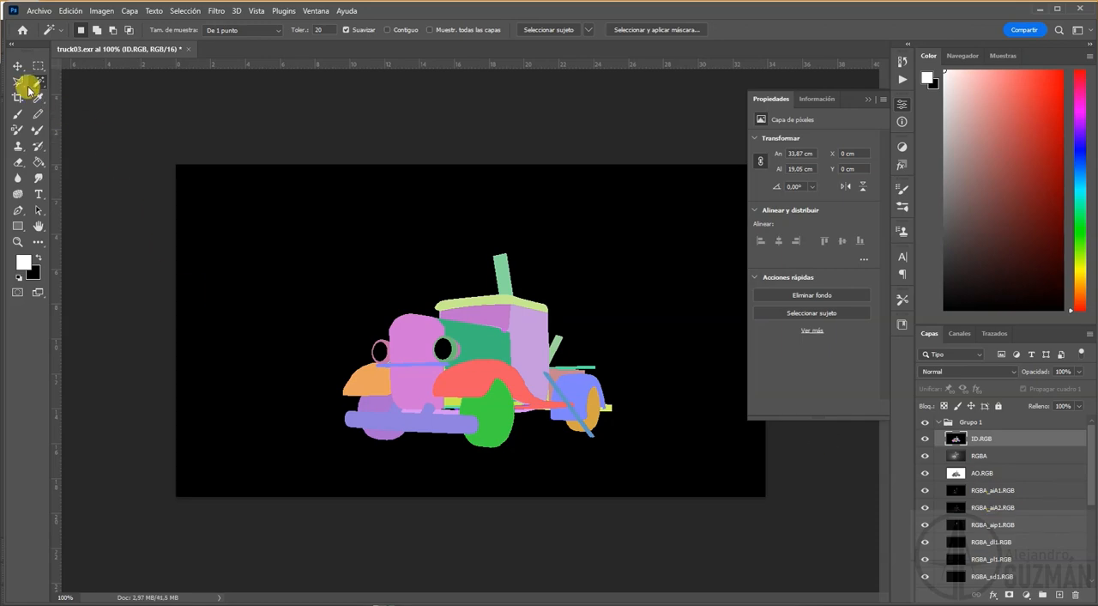
Step: Try masking Grupo 1 to the truck by selecting the ID.RGB layer's black areas non-contiguously and inverting the selection
click(629, 262)
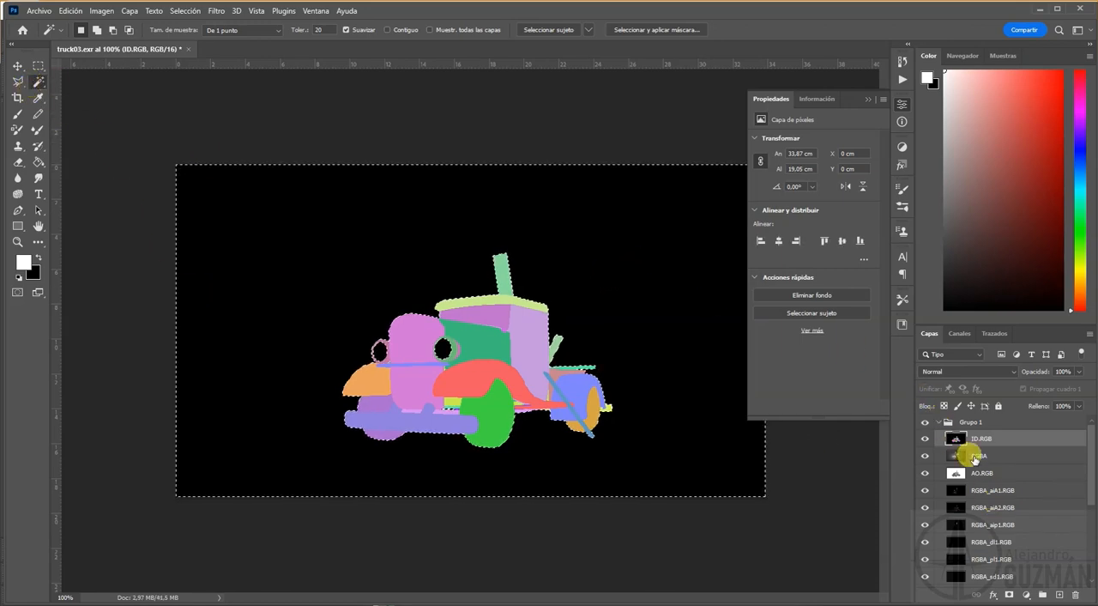
key(ctrl+shift+i)
click(963, 421)
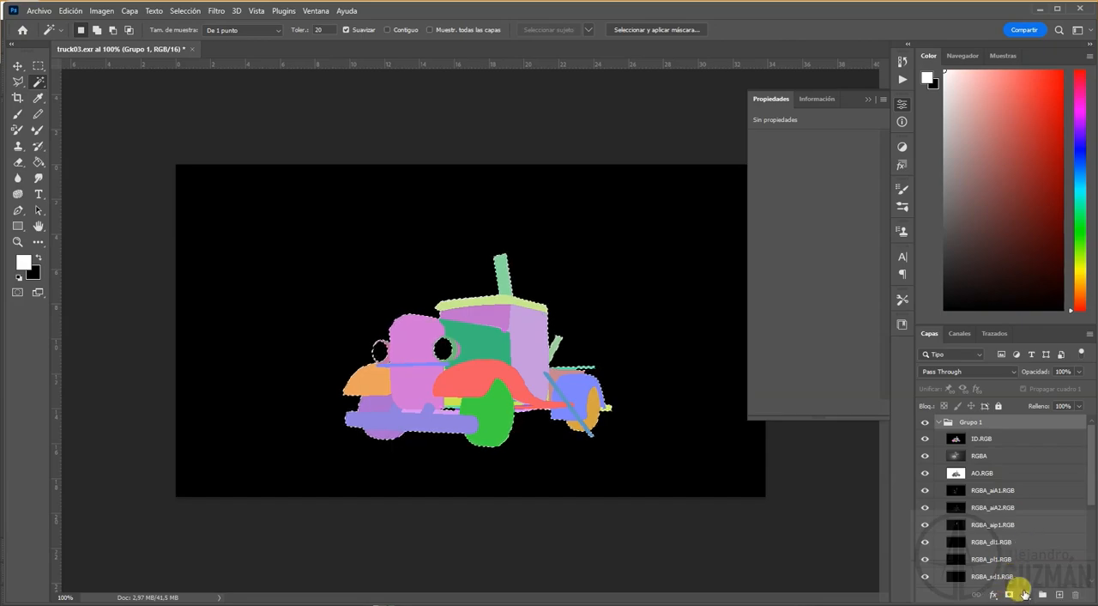
click(1010, 595)
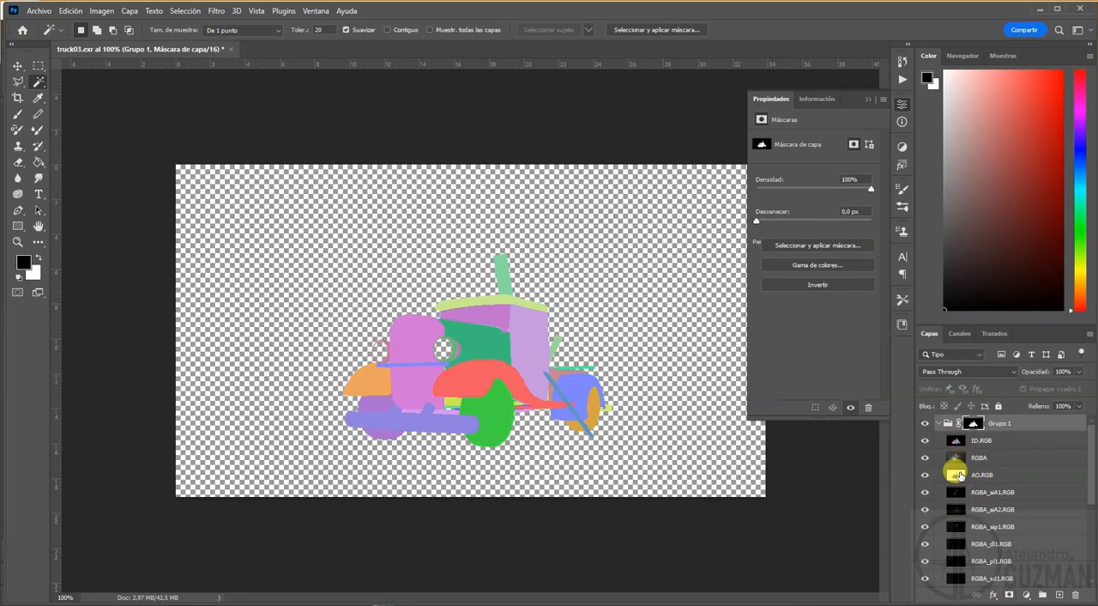
Step: Check the Grupo 1 mask by toggling the ID.RGB layer's visibility, and undo the mask
click(925, 440)
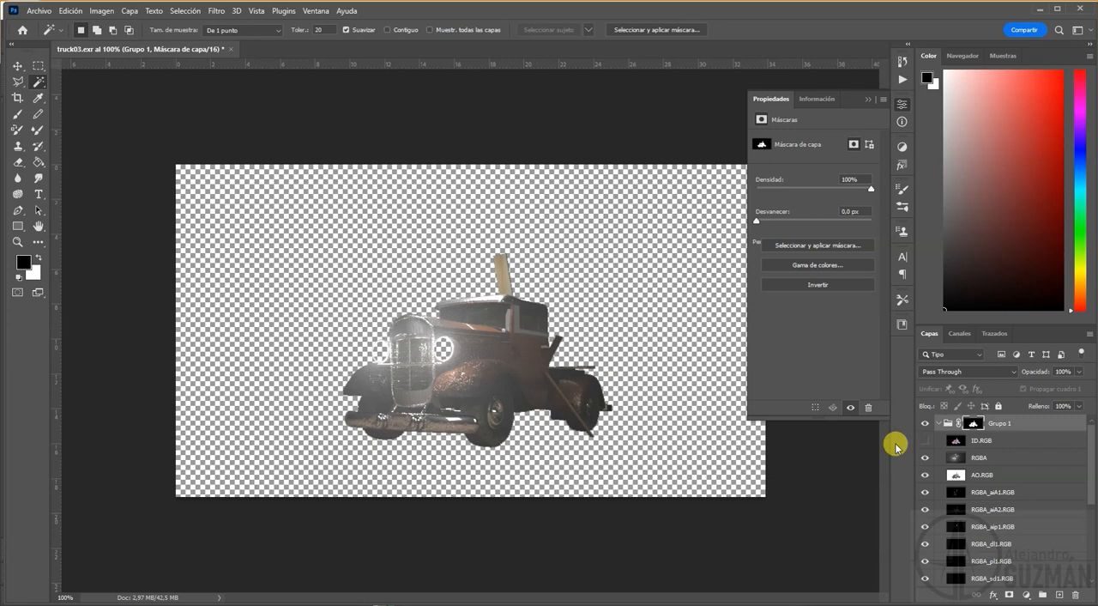
click(925, 441)
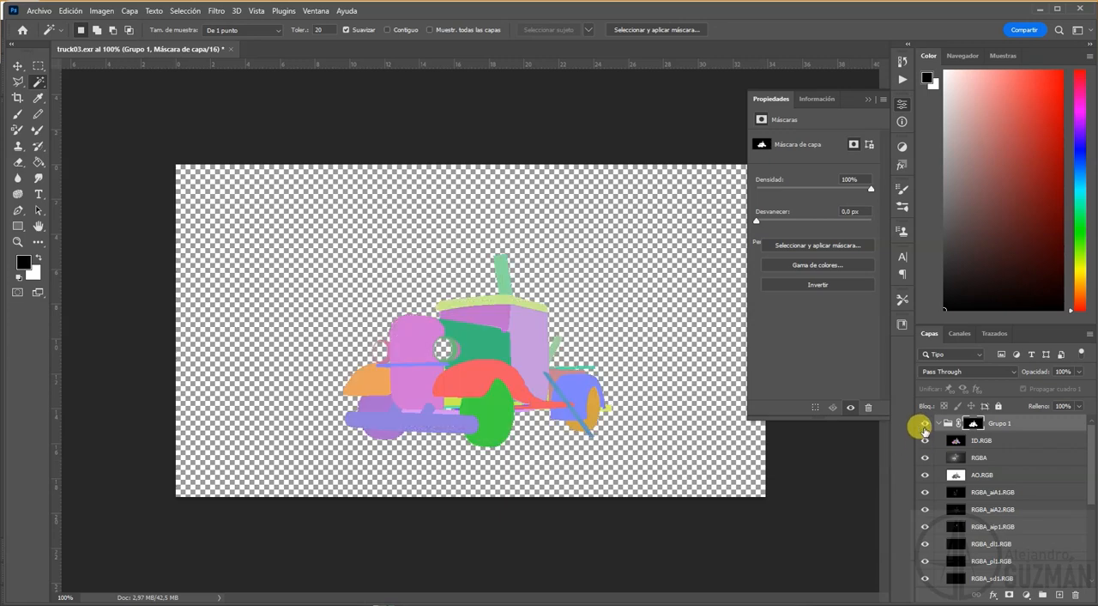
click(957, 441)
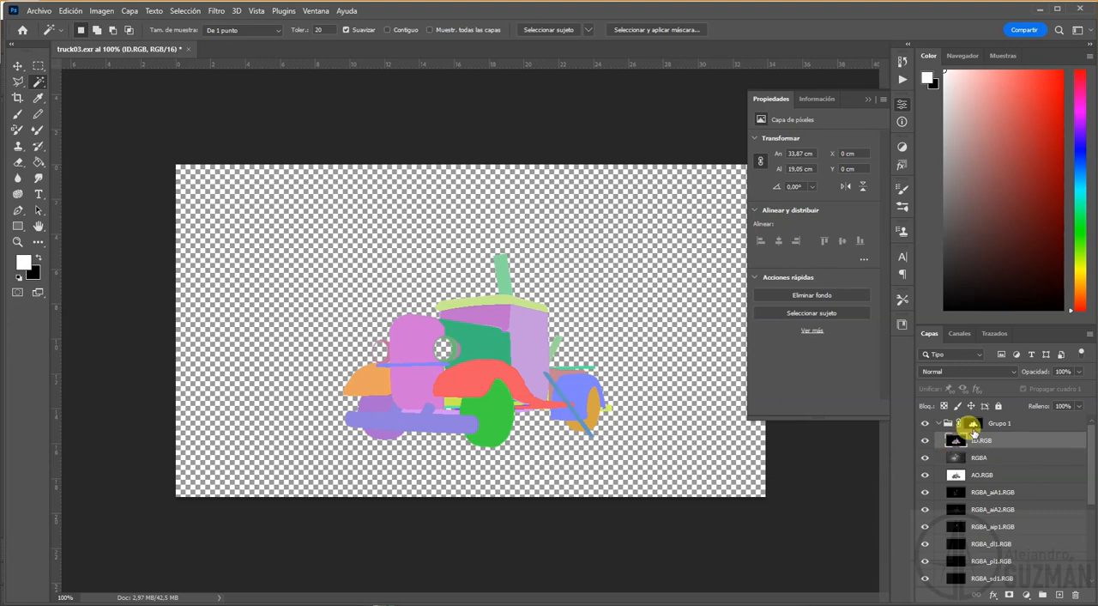
click(973, 424)
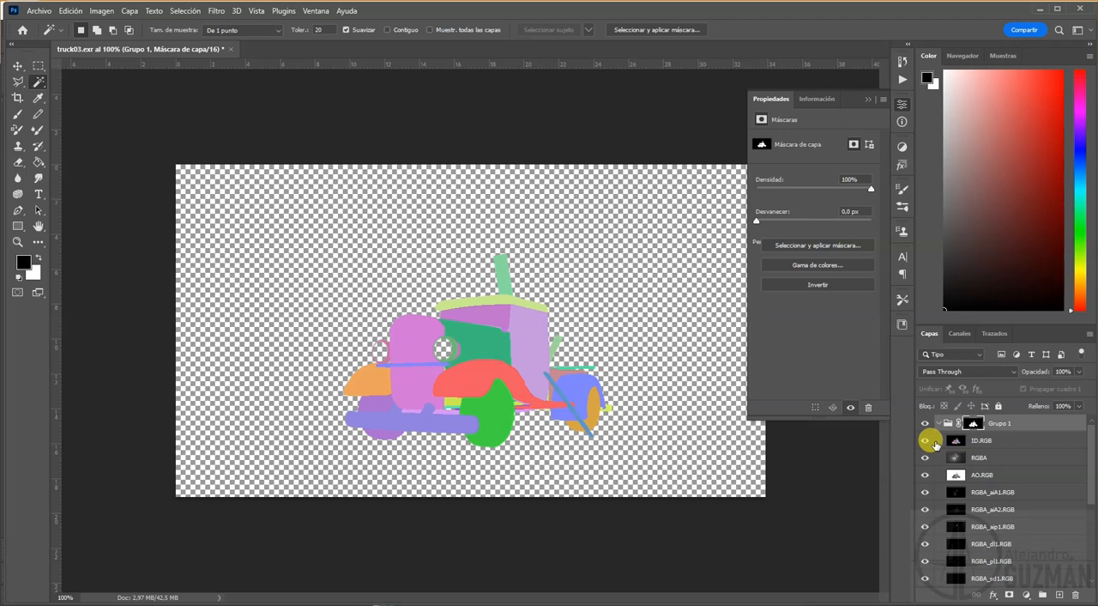
key(ctrl+z)
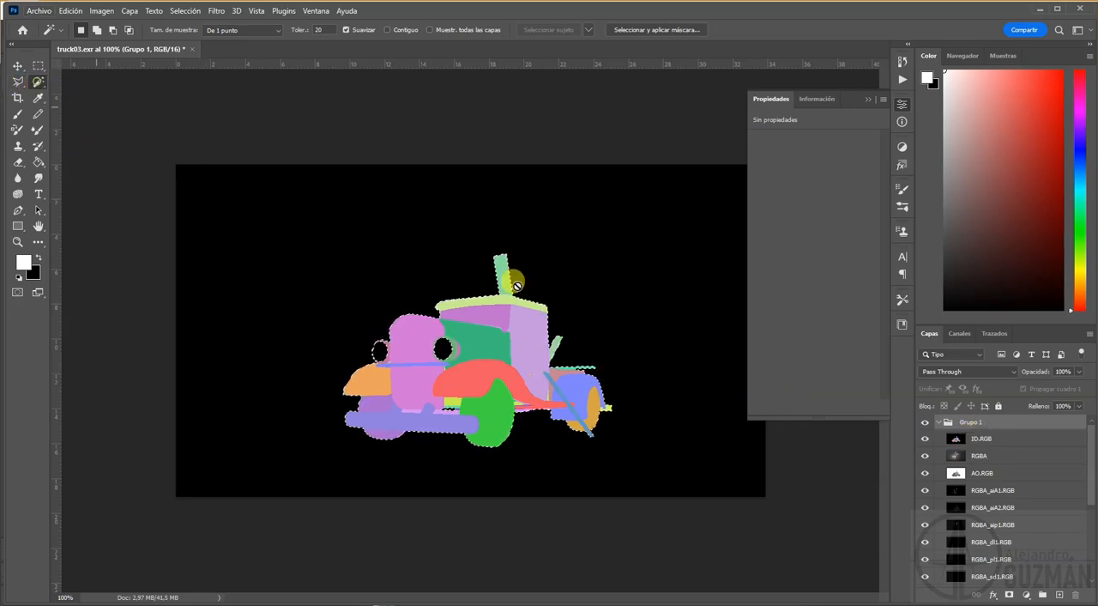
Step: Mask Grupo 1 to the truck, headlights included, using an inverted contiguous Magic Wand selection of the ID.RGB layer's black background
click(983, 439)
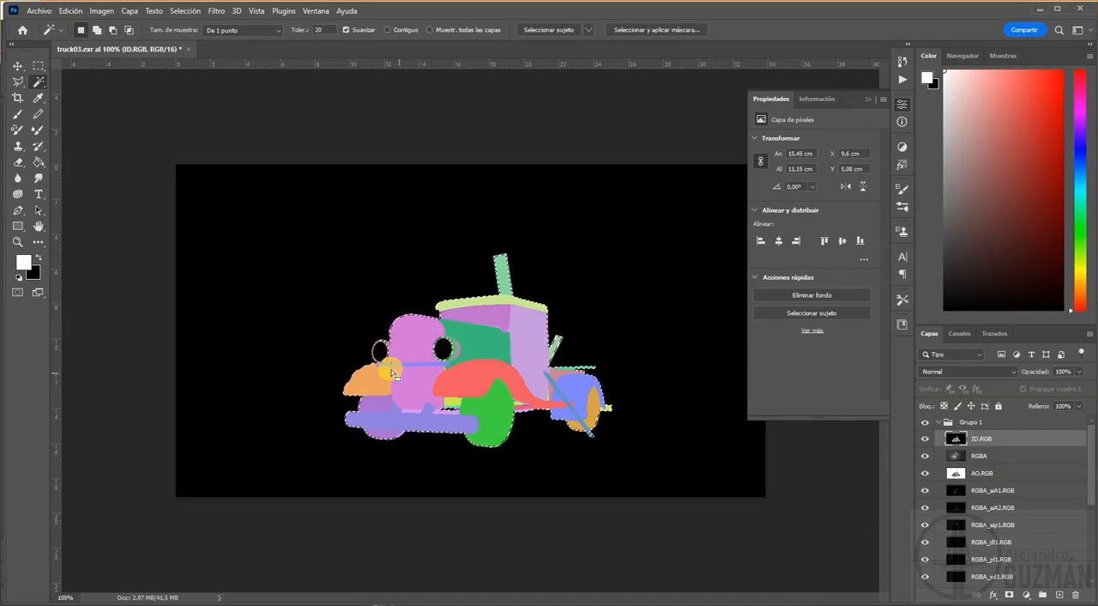
click(387, 29)
click(603, 220)
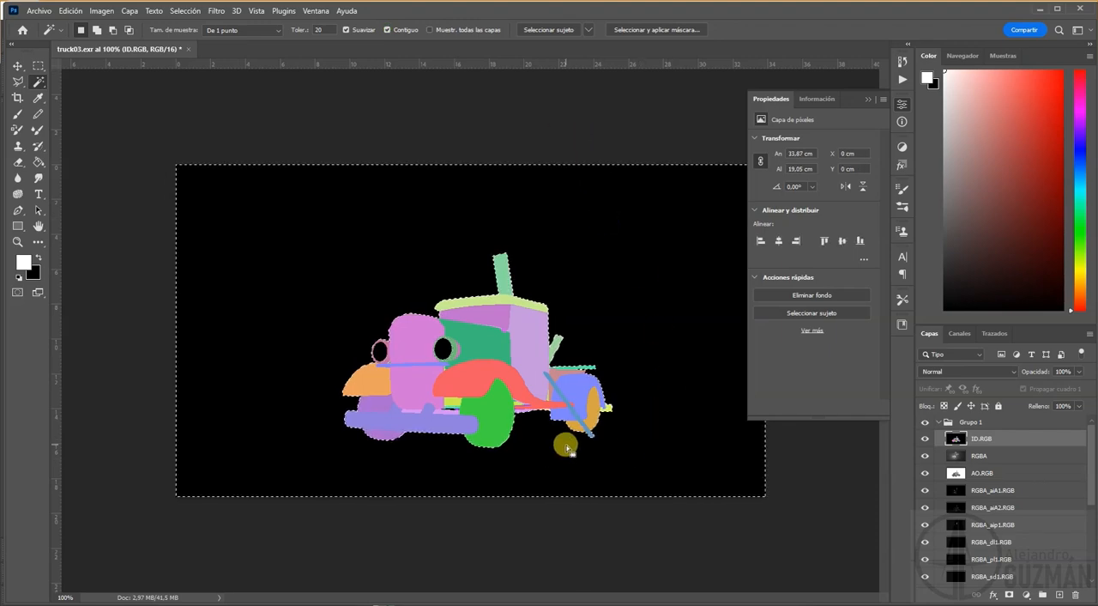
key(ctrl+shift+i)
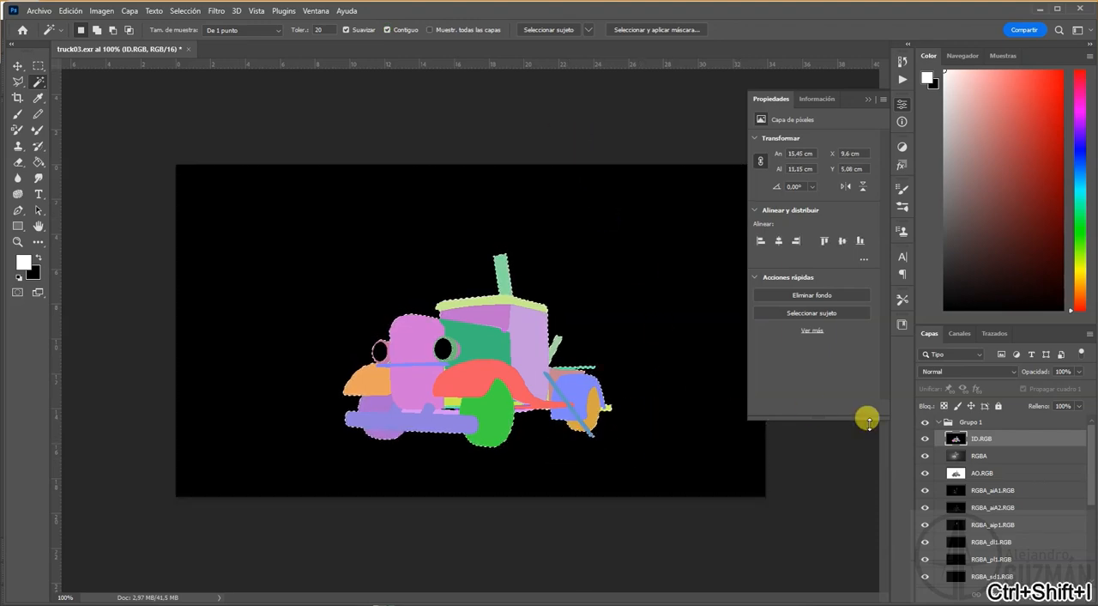
click(960, 426)
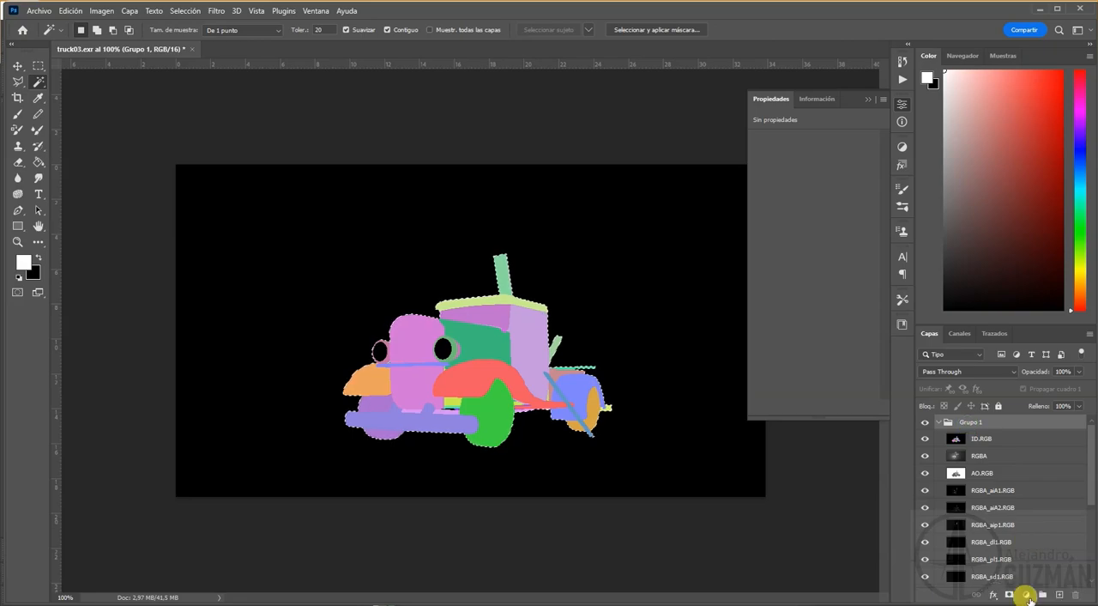
click(1009, 594)
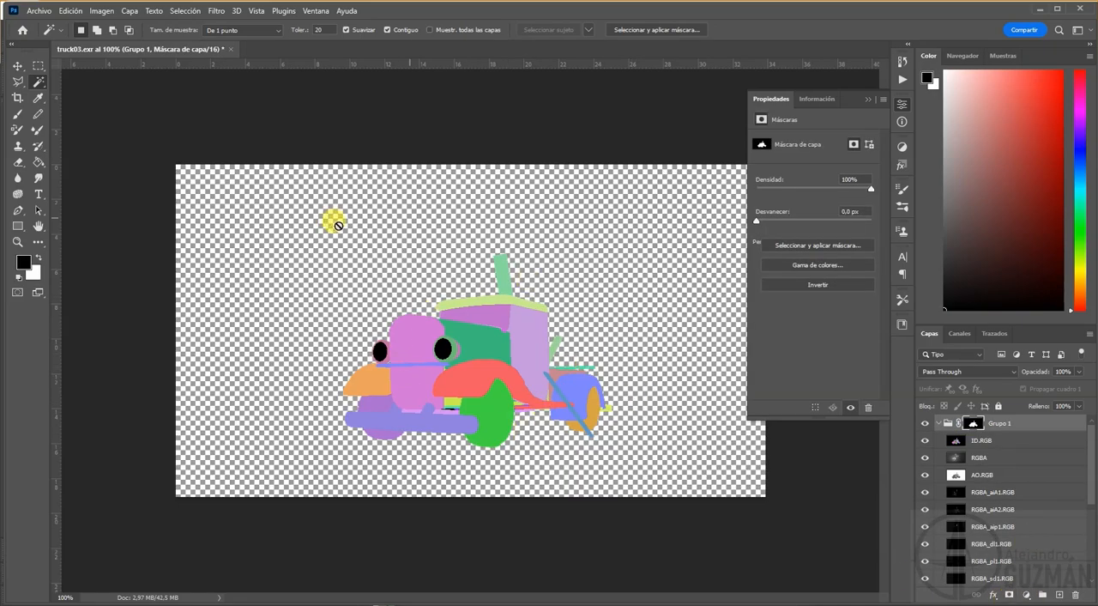
Step: Hide the ID.RGB layer and move the AO.RGB layer directly above RGBA
click(924, 441)
click(969, 459)
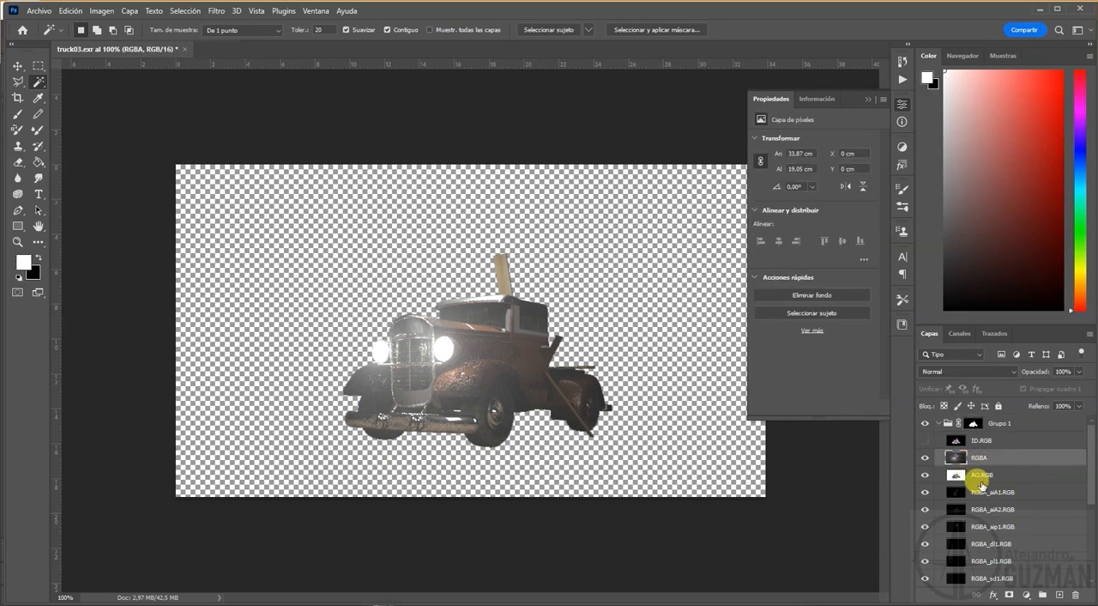
drag(980, 472, 981, 447)
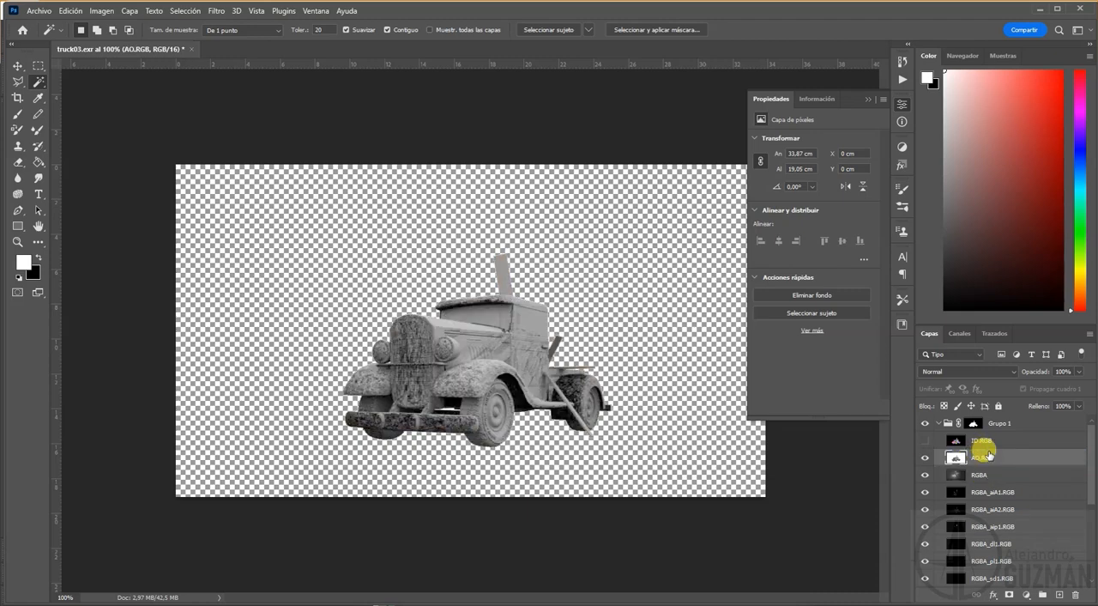
Step: Set the AO.RGB layer's blend mode to Multiplicar
click(977, 371)
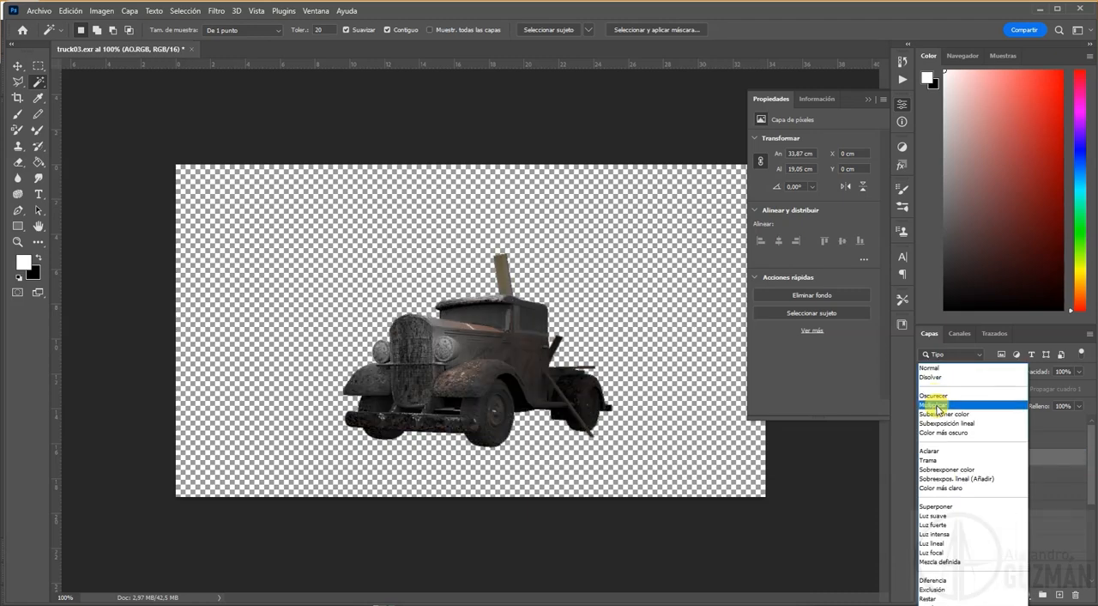
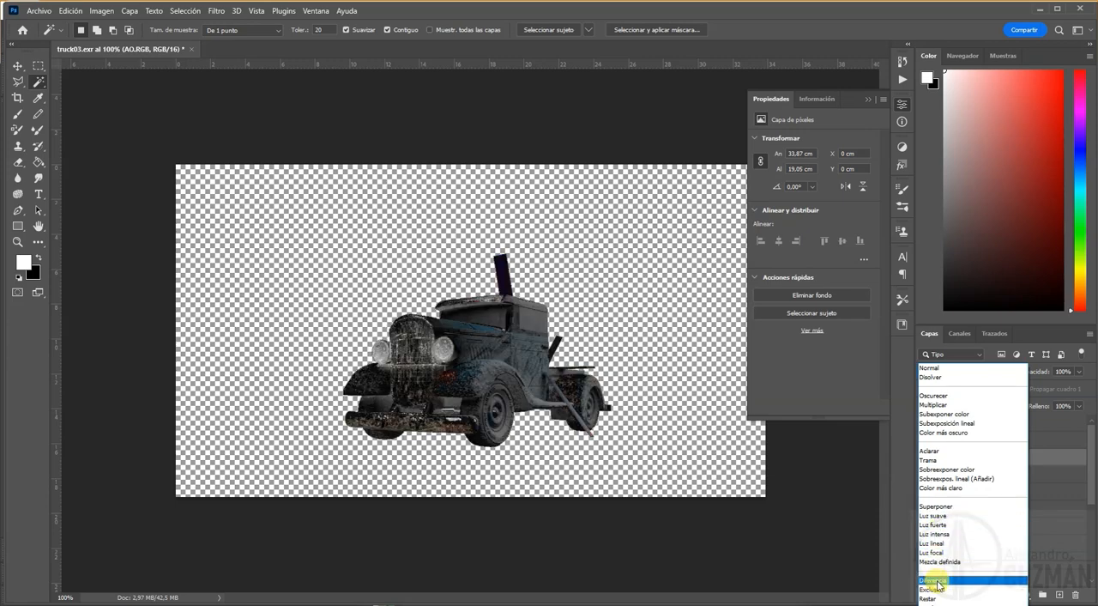
Step: Set the AO.RGB layer's blend mode to Superponer and its opacity to 51%
click(943, 508)
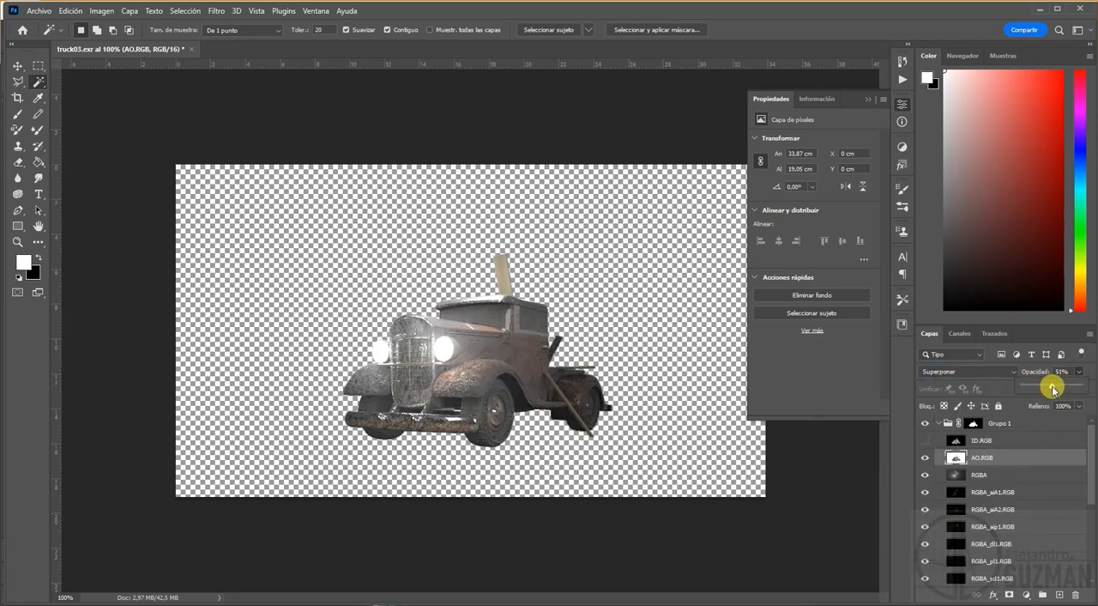
Step: Add a Curves adjustment above the RGBA layer, raising the highlights and setting a midtone point at input 118, output 107
click(981, 478)
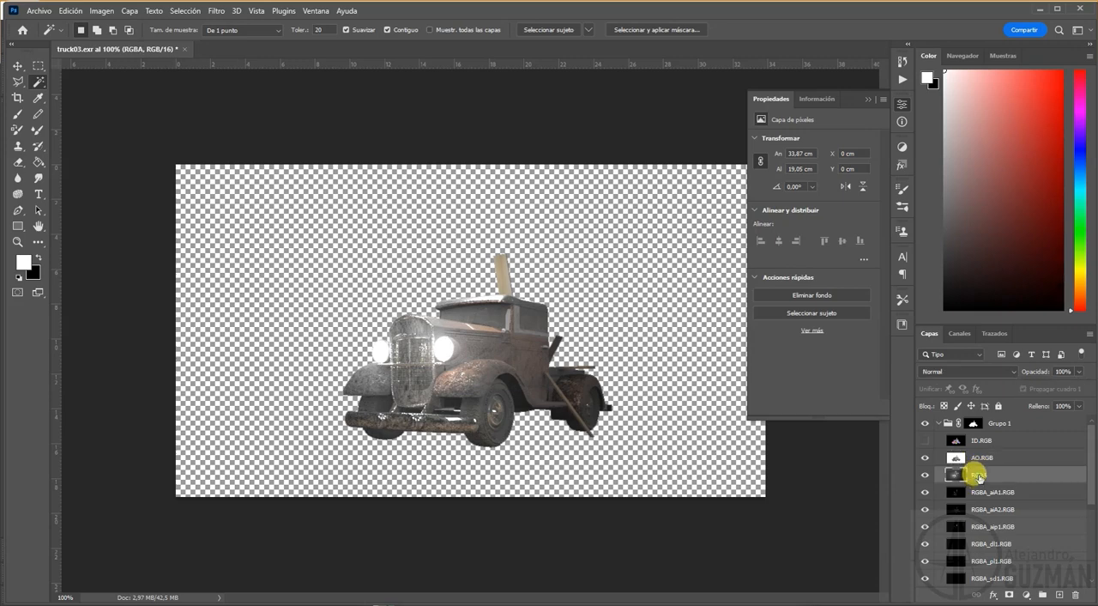
click(902, 148)
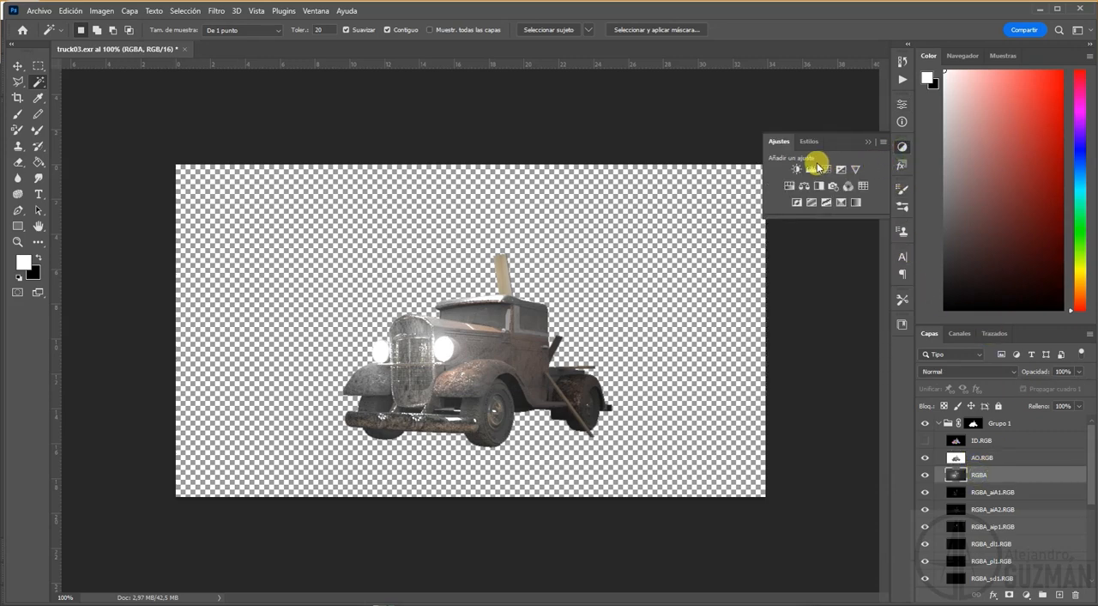
click(826, 175)
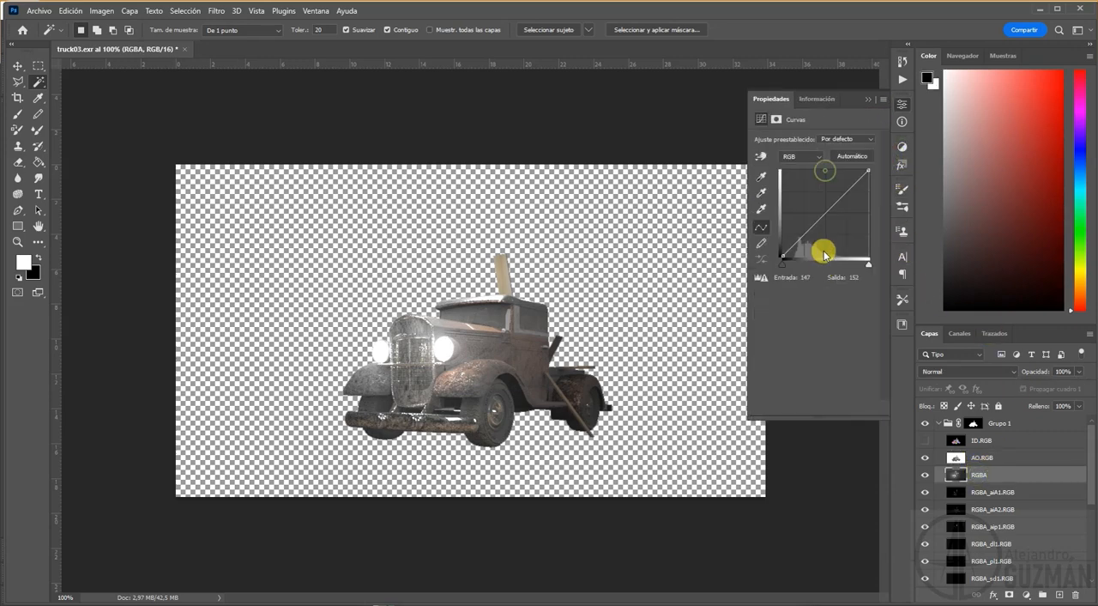
drag(816, 213, 844, 190)
drag(828, 228, 823, 221)
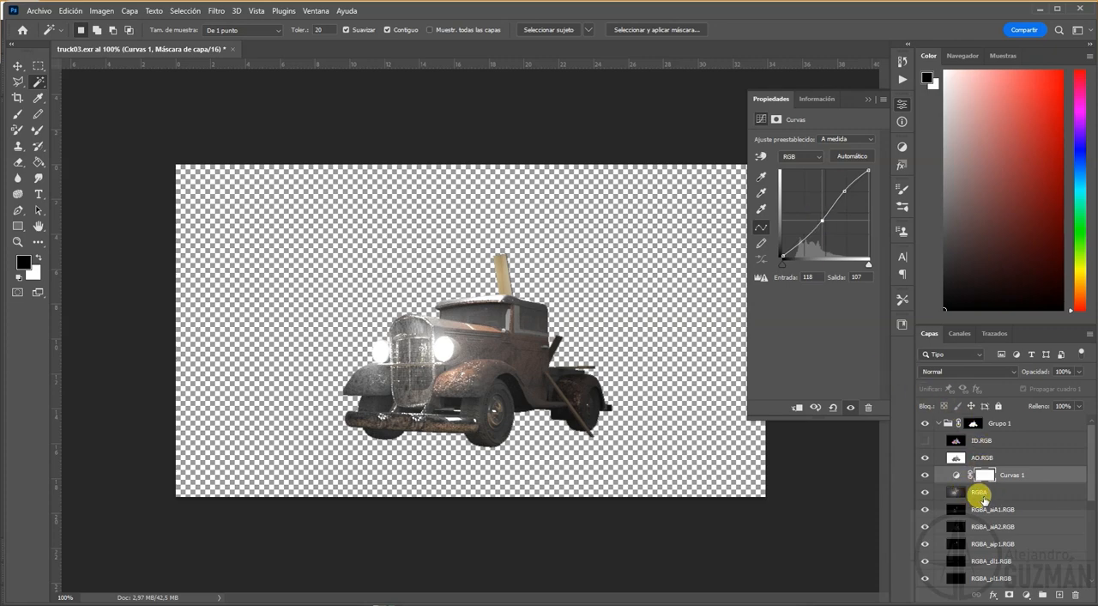
Step: Move RGBA_aiA1.RGB directly above AO.RGB with blend mode Trama, and check its effect by toggling its visibility
click(980, 493)
drag(978, 508, 978, 451)
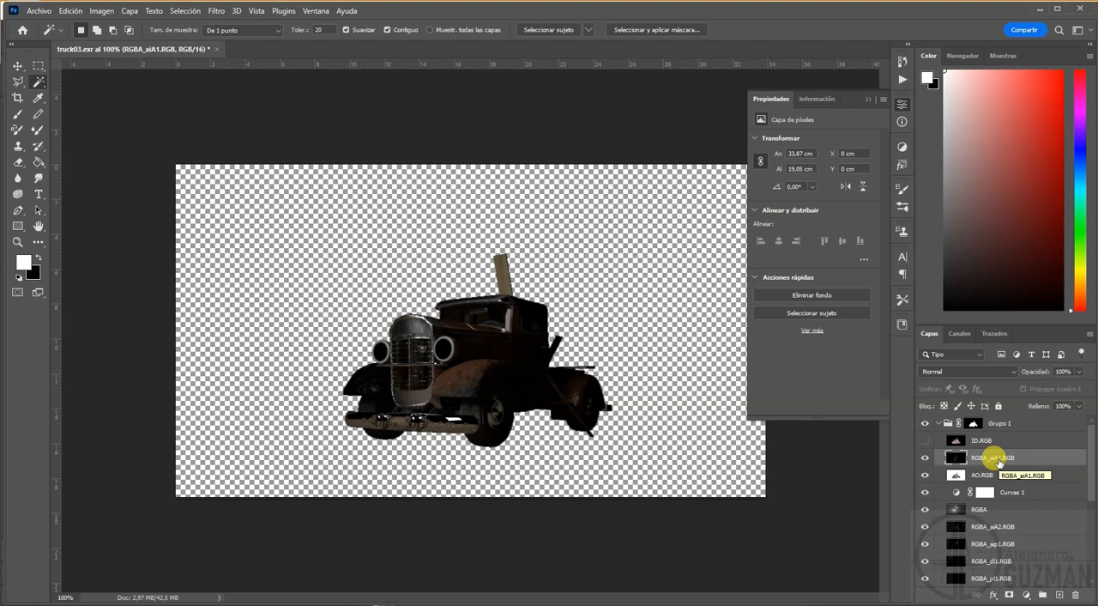
click(965, 372)
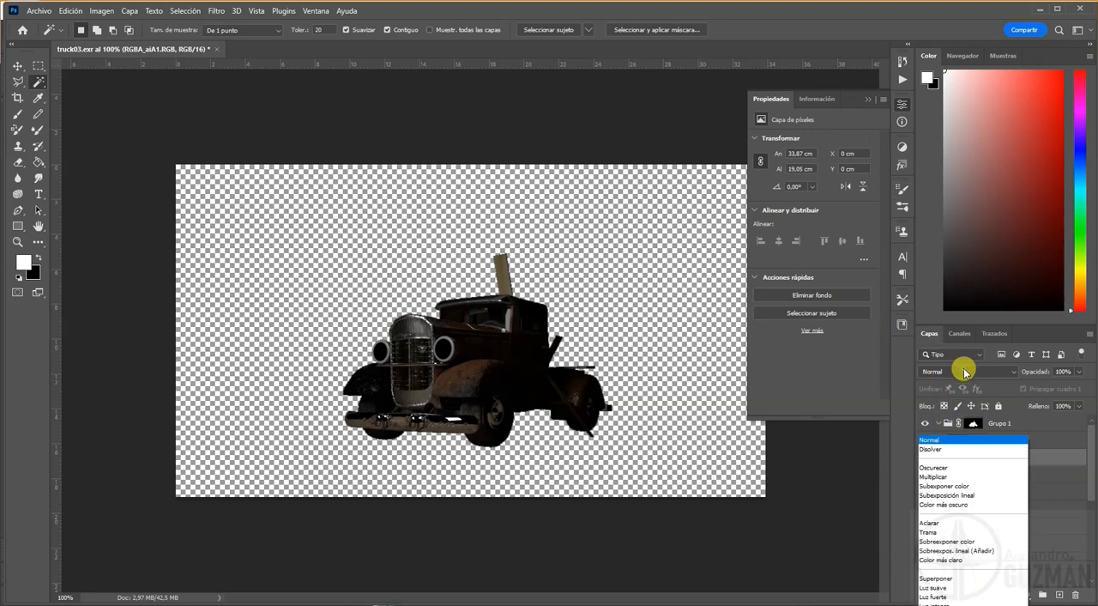
click(944, 457)
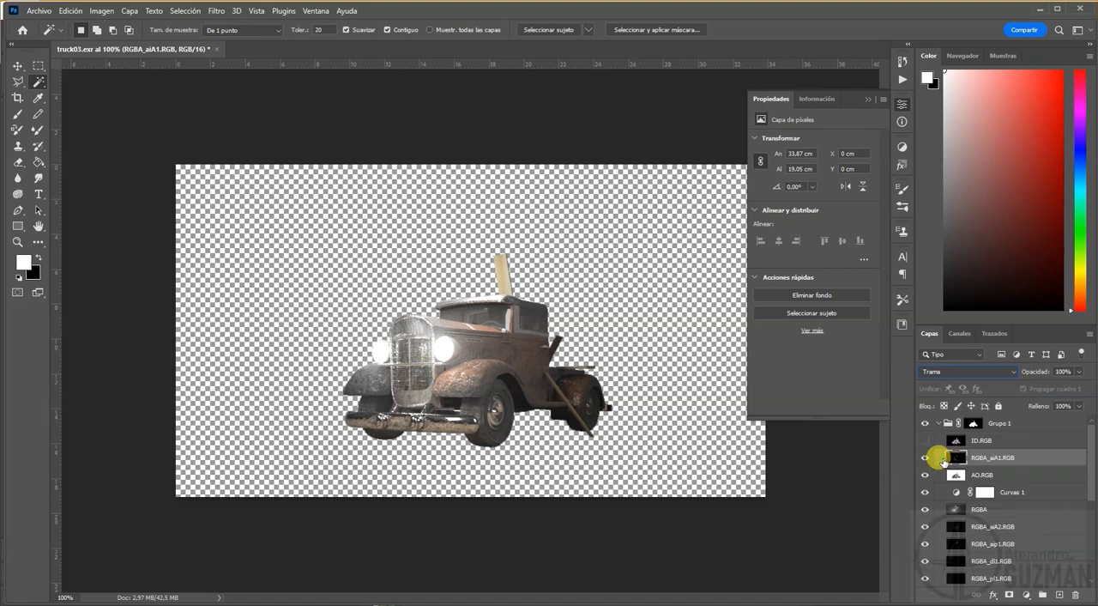
click(925, 458)
click(925, 458)
click(925, 458)
click(925, 458)
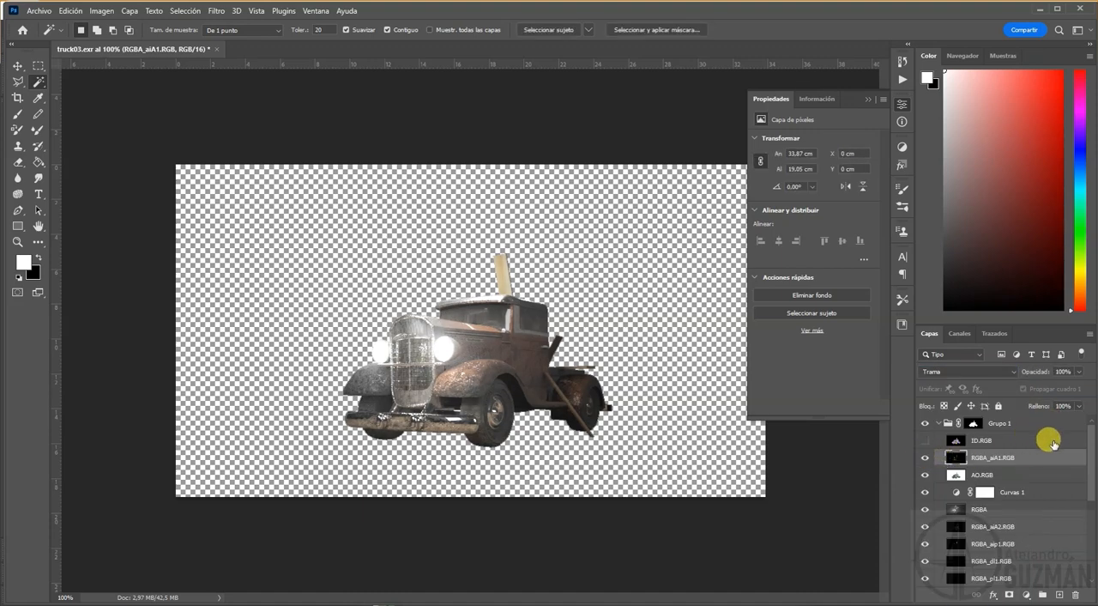
Step: Move the RGBA_aiA2.RGB layer directly above RGBA_aiA1.RGB and check its light contribution by toggling its visibility
scroll(991, 480, down, 1)
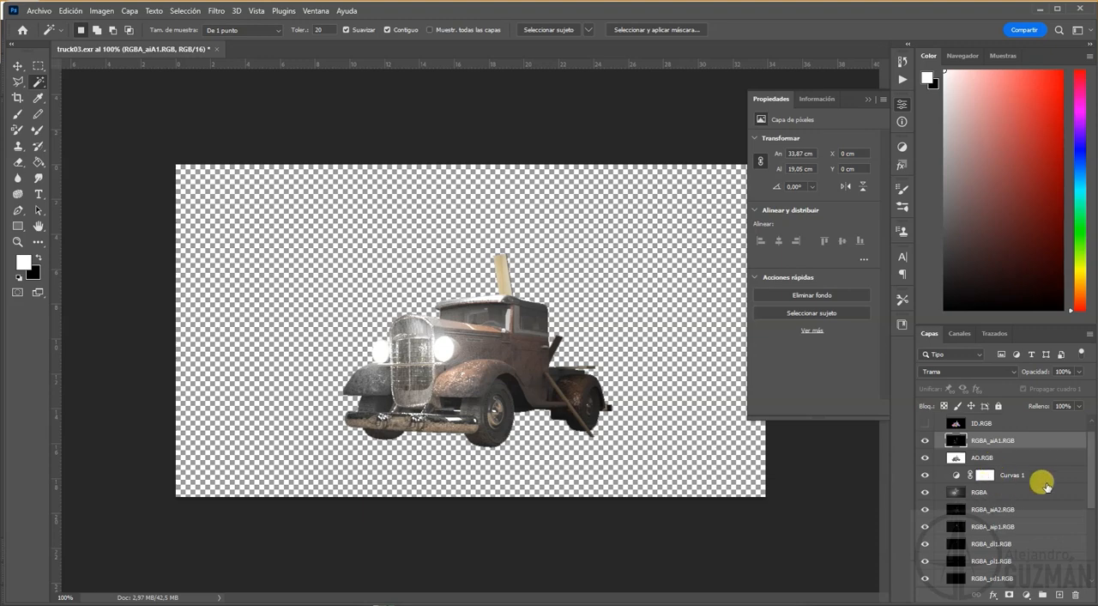
scroll(1000, 525, up, 1)
click(991, 527)
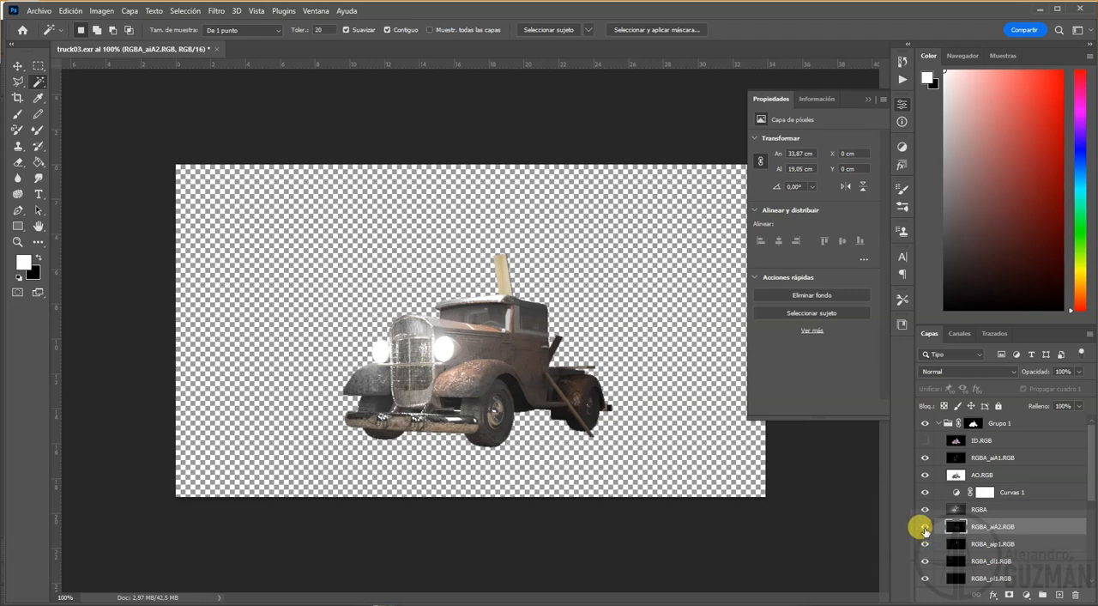
drag(986, 523, 945, 457)
click(925, 457)
click(925, 457)
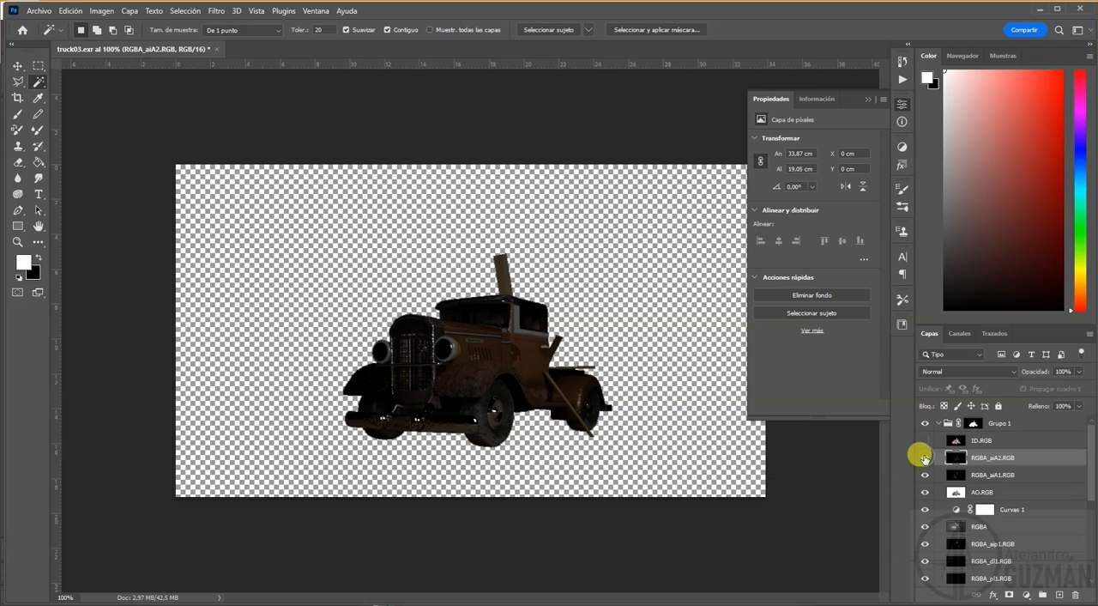
click(925, 457)
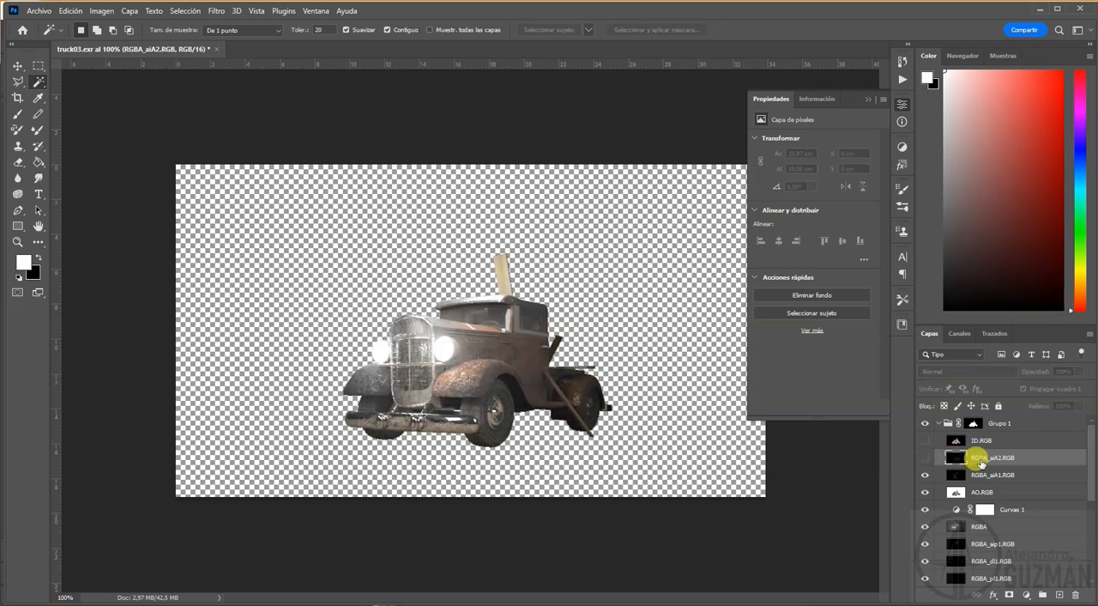
click(924, 458)
Step: Set RGBA_aiA2.RGB to blend mode Trama, compare the truck with and without it, and leave its opacity at 100%
click(953, 375)
click(923, 458)
click(924, 459)
click(925, 459)
click(924, 459)
click(924, 459)
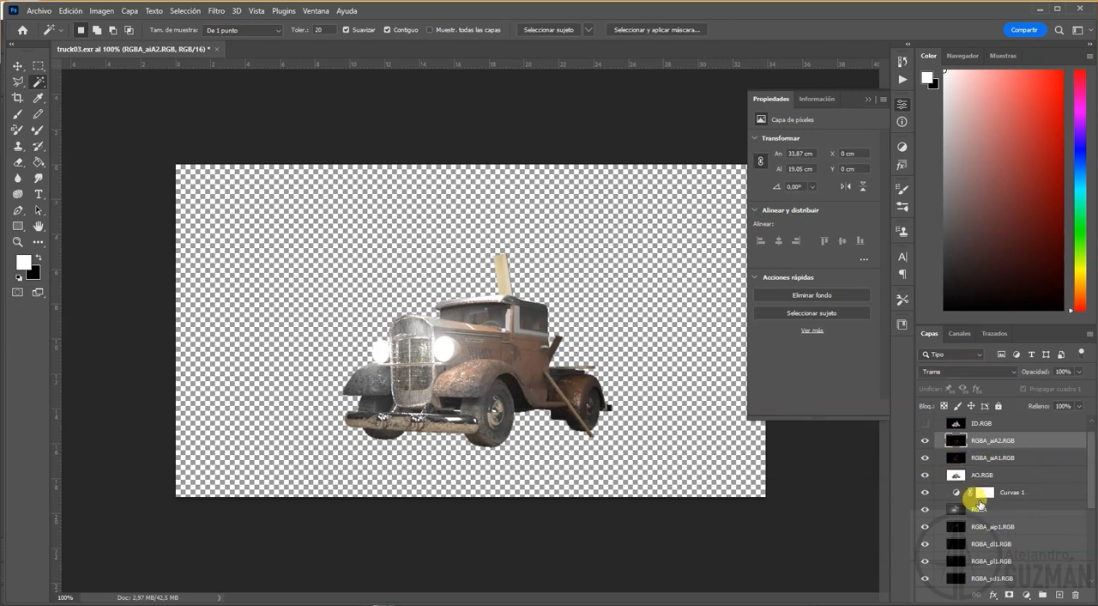
click(1080, 372)
mouse_move(1058, 390)
mouse_down()
mouse_move(1037, 388)
mouse_move(1097, 394)
mouse_up()
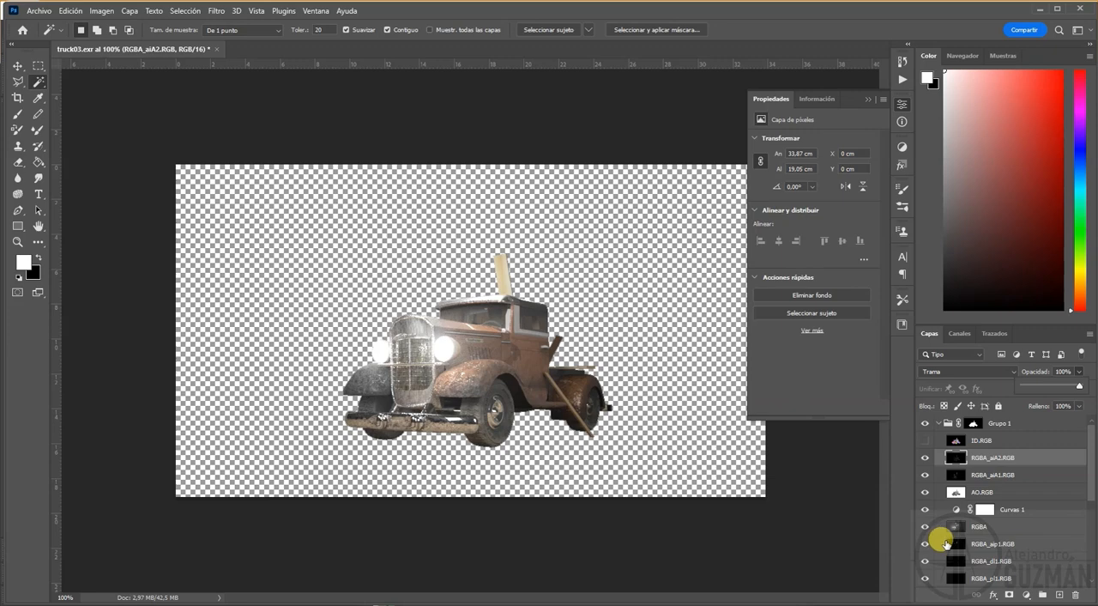
Step: Move RGBA_aip1.RGB directly above RGBA_aiA2.RGB with blend mode Trama, and check its effect by toggling its visibility
click(995, 544)
drag(981, 537, 989, 458)
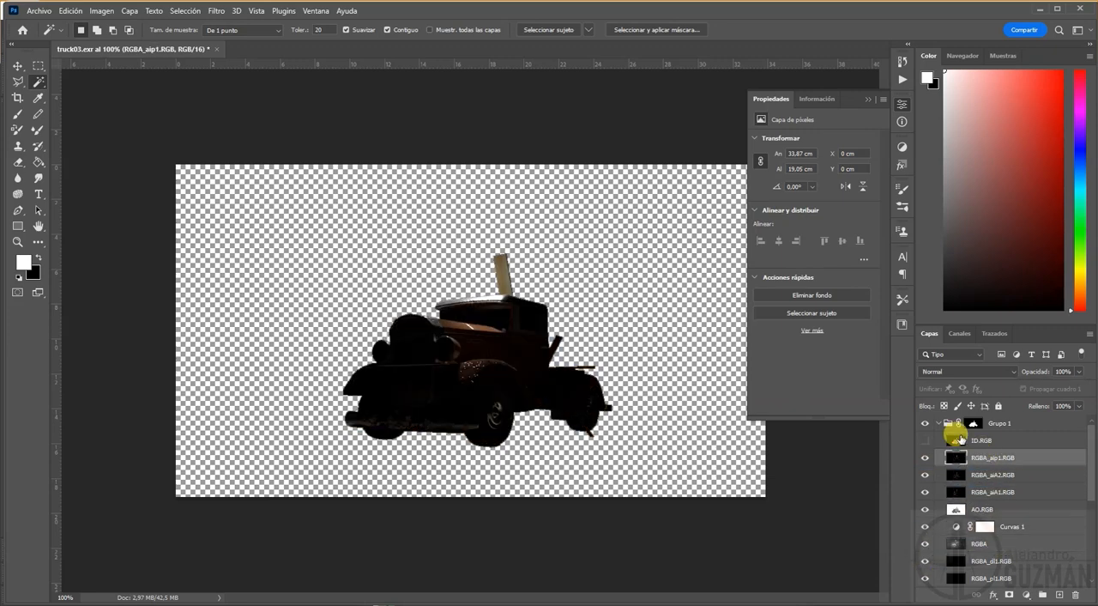
click(955, 372)
click(938, 461)
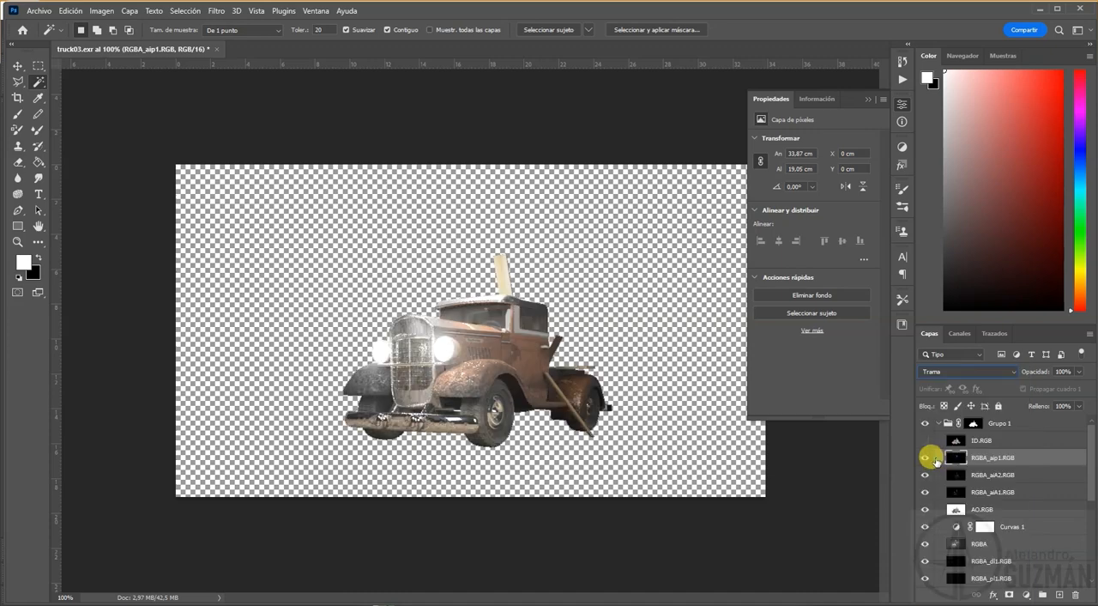
click(925, 460)
click(925, 460)
click(925, 460)
click(925, 460)
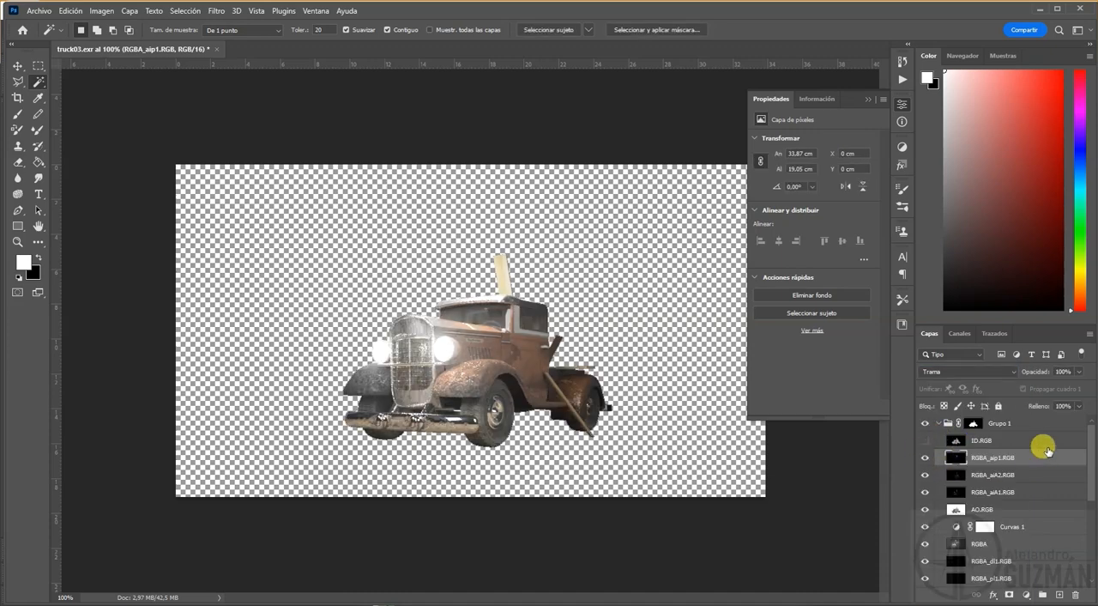
Step: Move the albedo.RGB layer directly above the RGBA layer, beneath the Curvas 1 adjustment
scroll(1030, 511, down, 3)
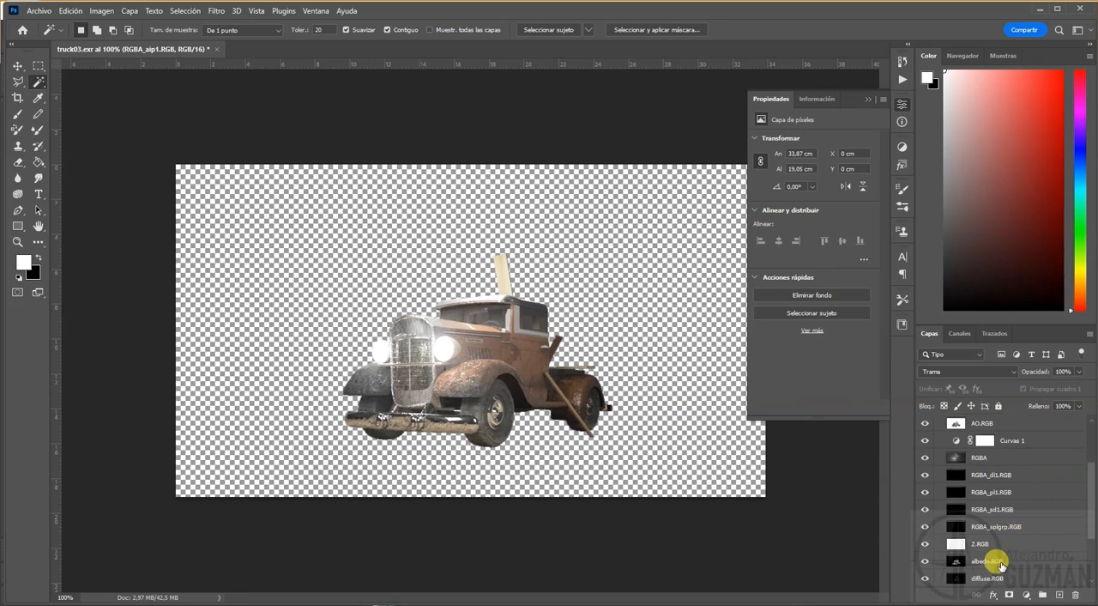
drag(1002, 566, 986, 455)
scroll(981, 503, up, 2)
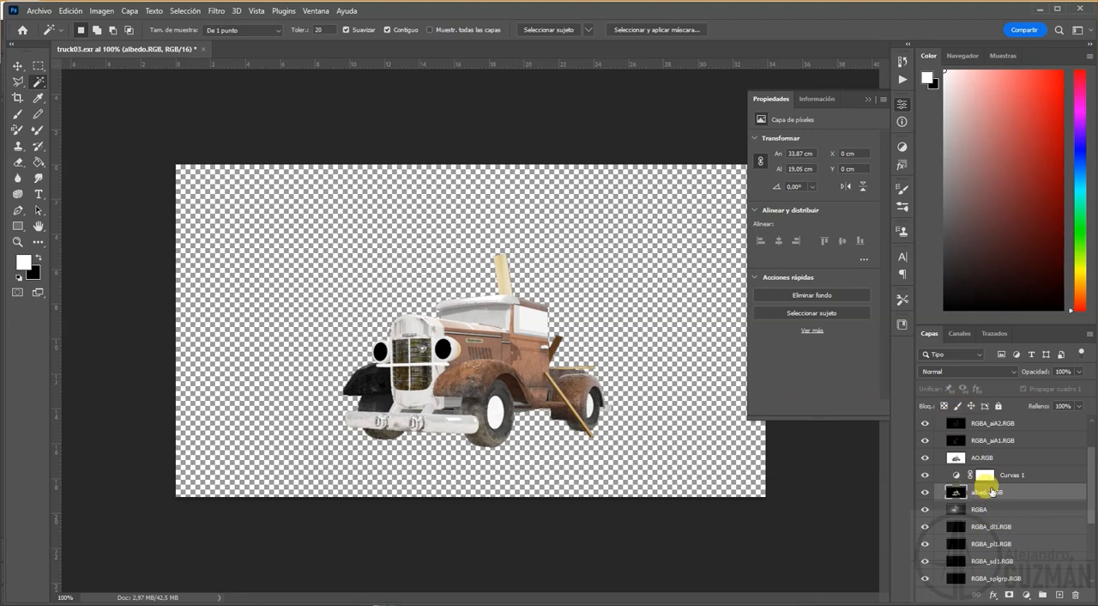
Step: Blend albedo.RGB using Aclarar at 57% opacity and move it above the Curvas 1 adjustment
click(961, 375)
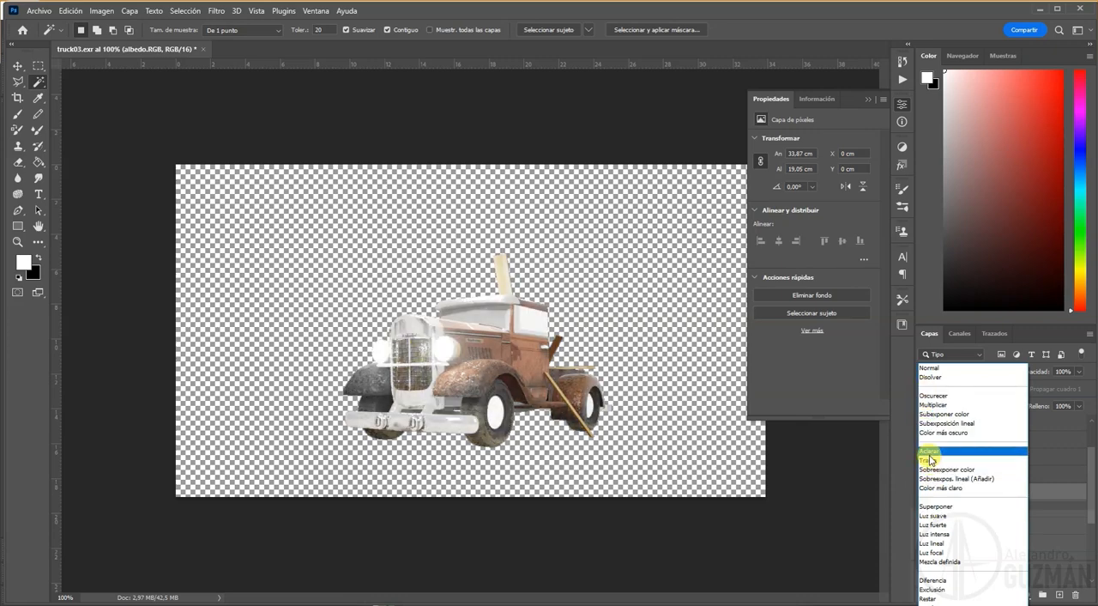
click(929, 454)
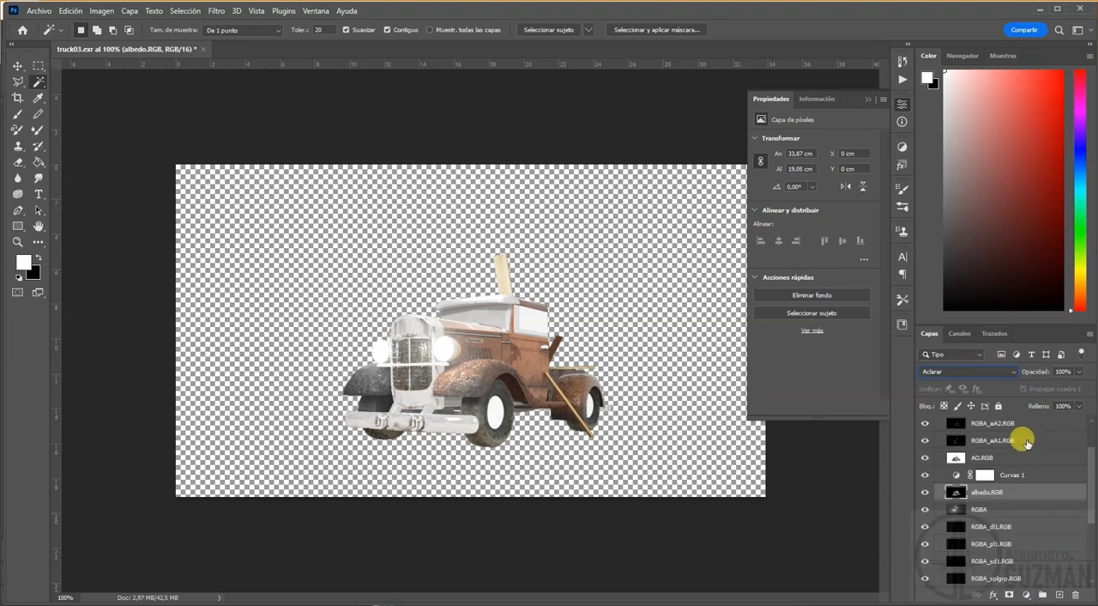
drag(1056, 389, 1054, 389)
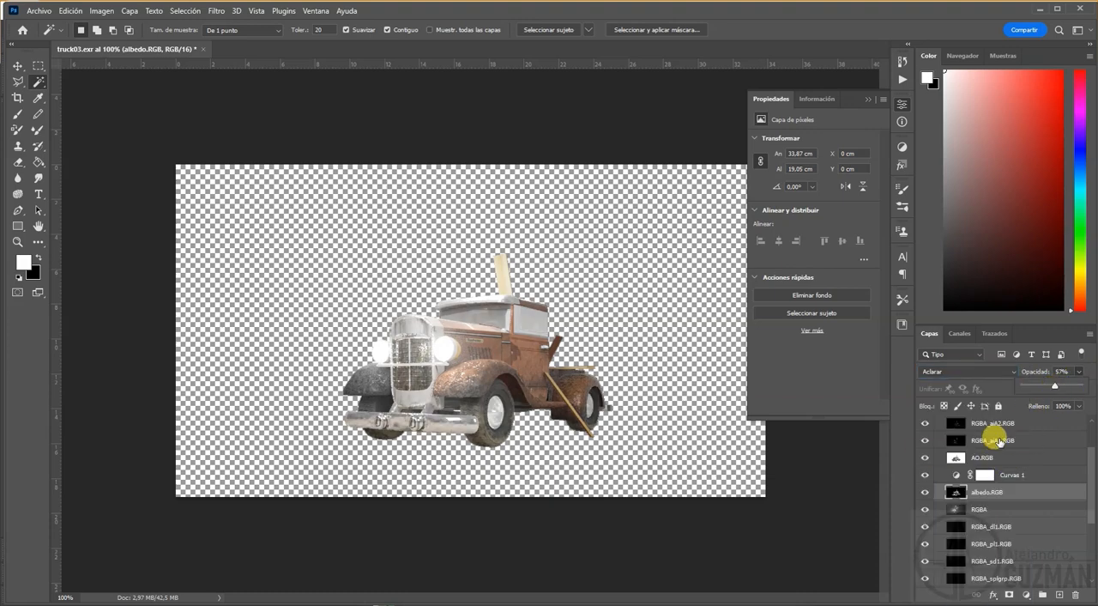
mouse_move(970, 486)
mouse_down()
mouse_move(971, 458)
mouse_move(977, 475)
mouse_up()
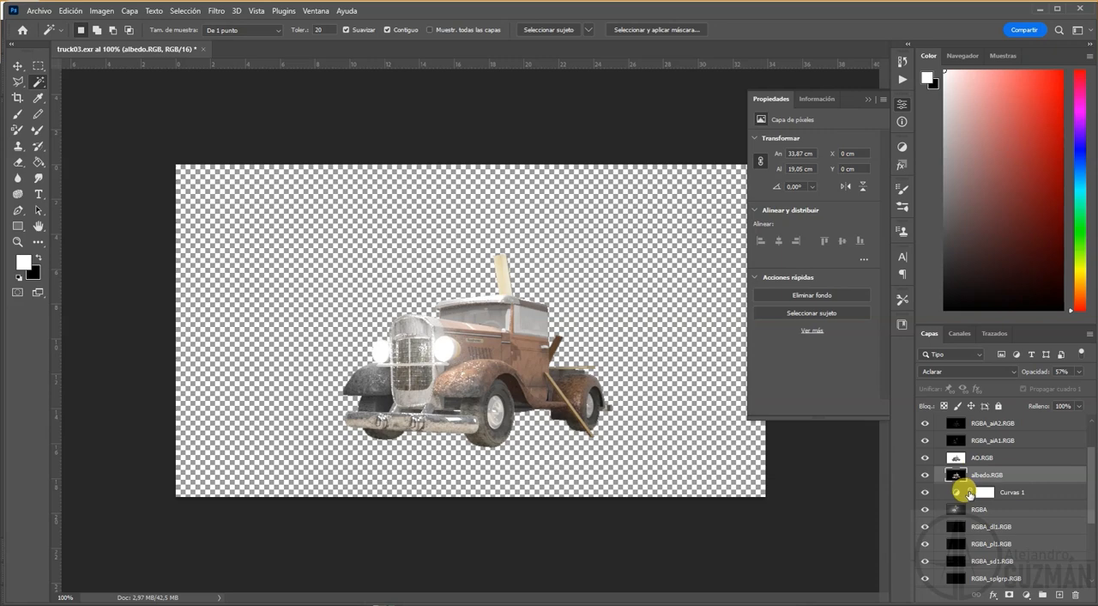
Step: Move the six layers from diffuse.RGB through specular_indirect.RGB together to the top of Grupo 1, above ID.RGB
scroll(1025, 527, down, 3)
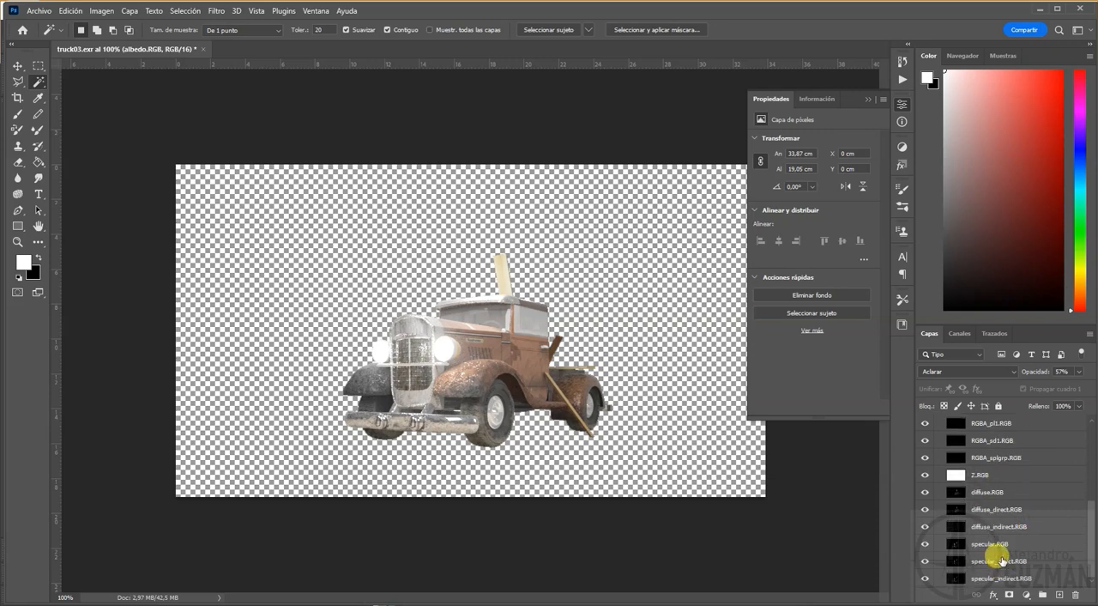
click(987, 493)
shift+click(990, 581)
scroll(997, 565, up, 2)
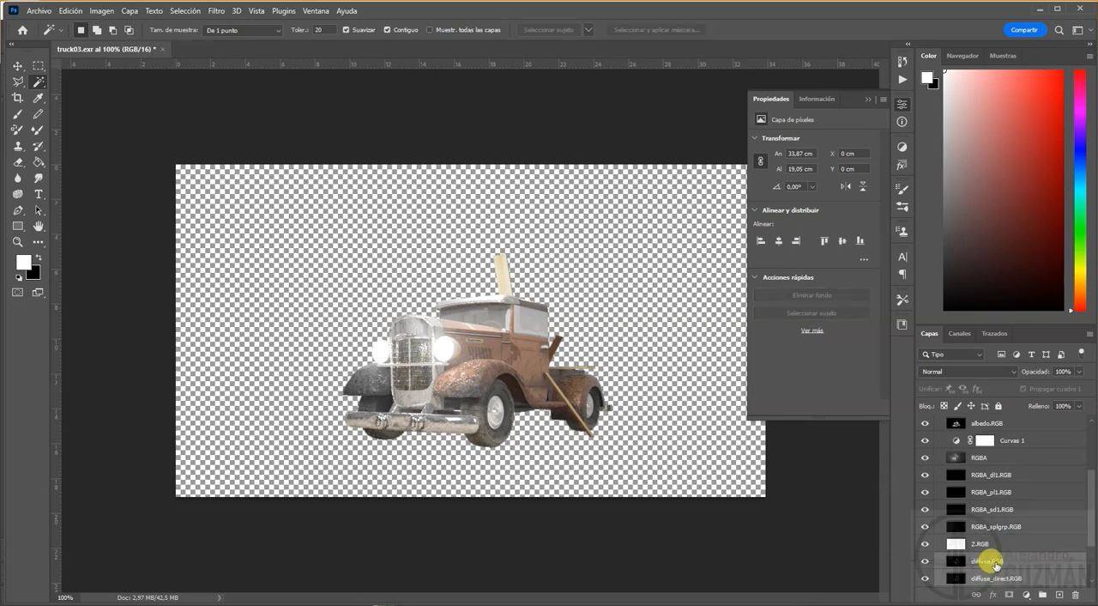
drag(996, 563, 992, 436)
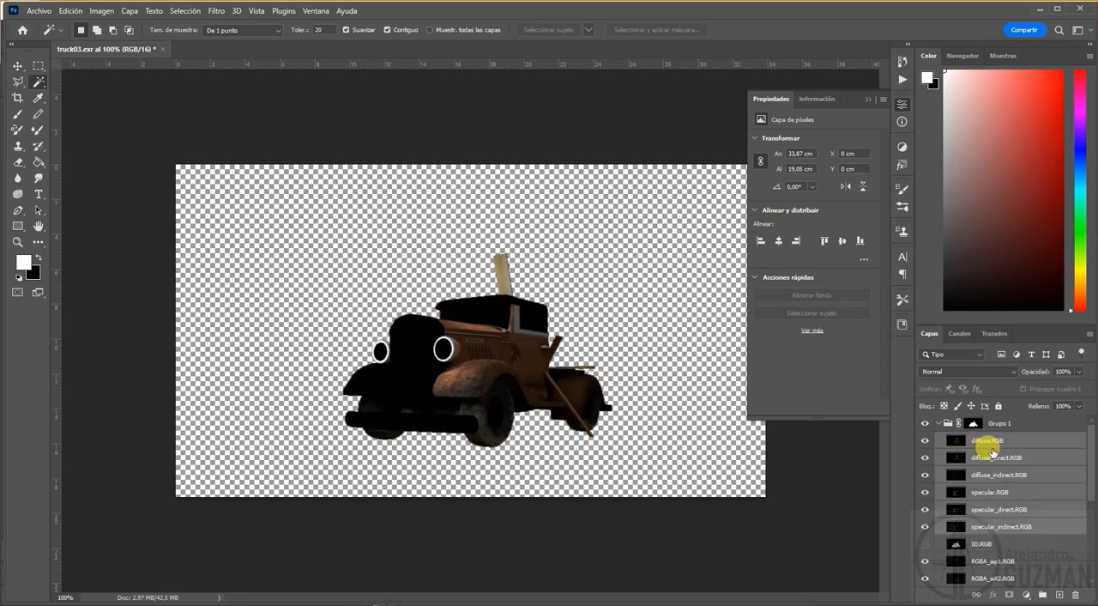
Step: Set the blend mode of the six diffuse and specular layers to Trama
click(978, 371)
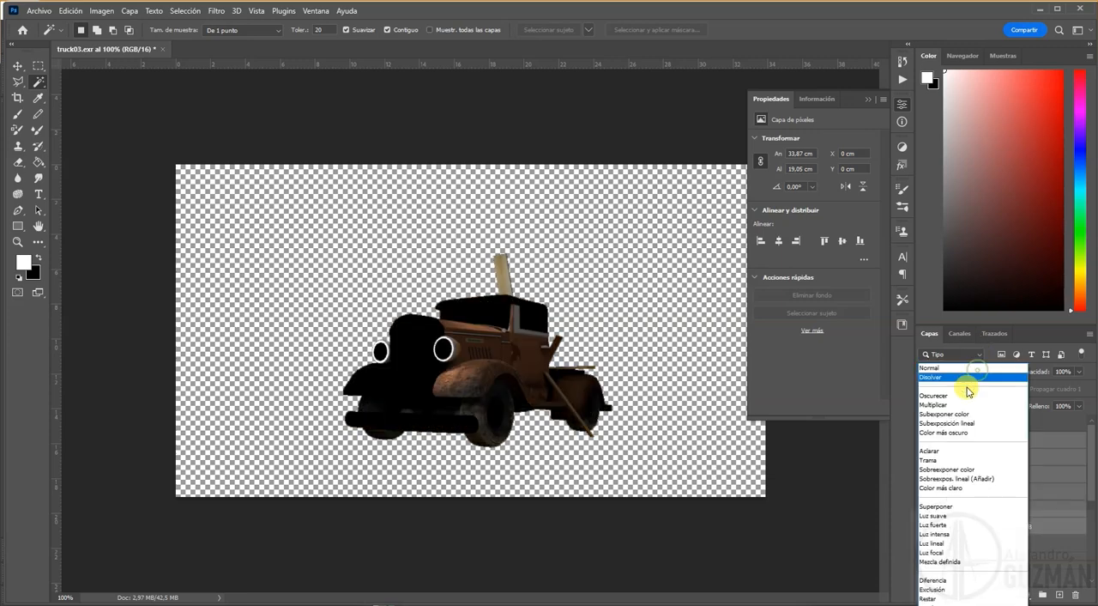
click(933, 462)
click(993, 544)
Step: Set the diffuse.RGB layer to Superponer at 66% opacity and compare the truck with and without it
click(982, 442)
click(967, 371)
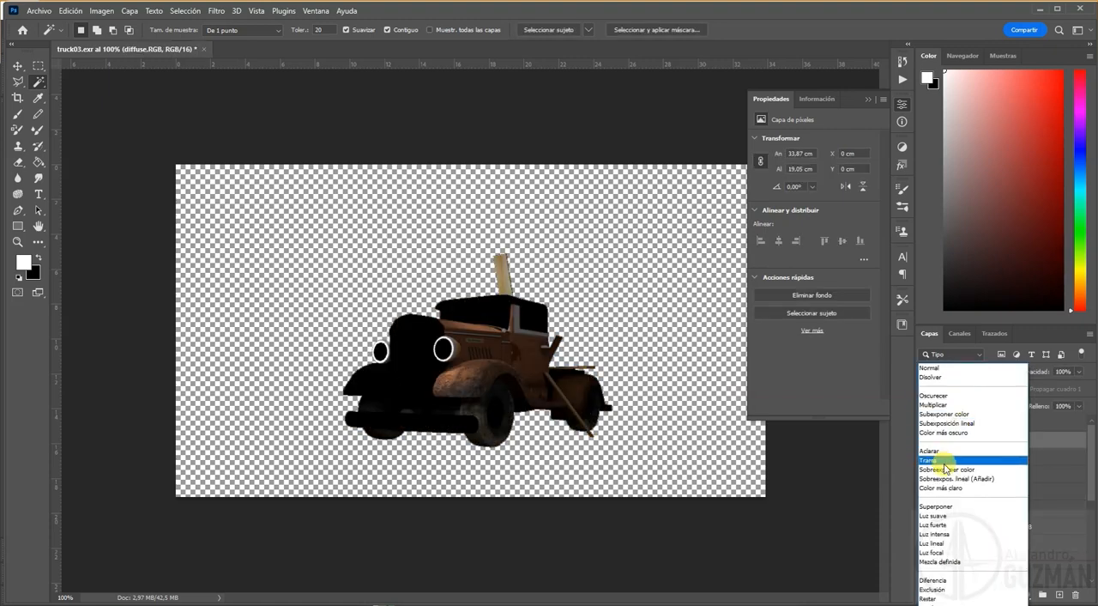
click(940, 507)
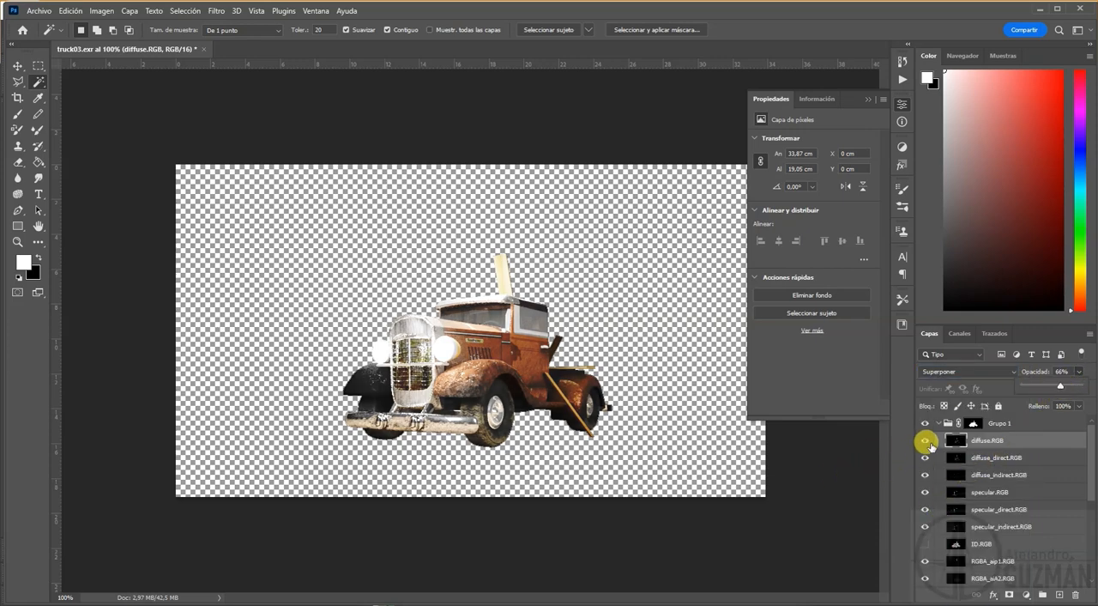
click(925, 440)
click(925, 441)
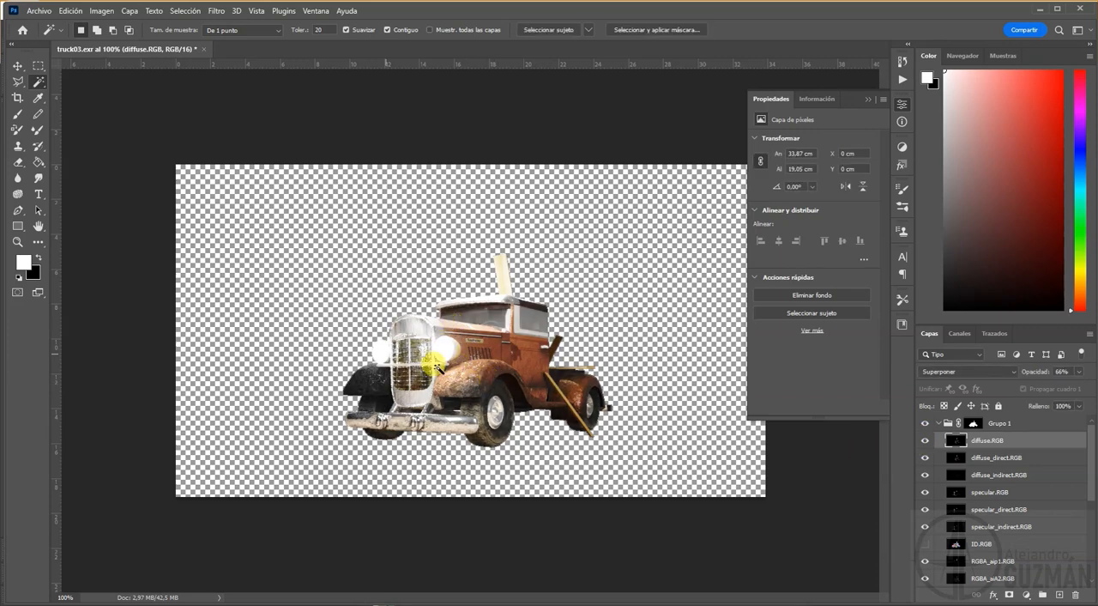
Step: Compare the truck with and without the diffuse_direct.RGB and specular.RGB layers by toggling their visibility
click(925, 458)
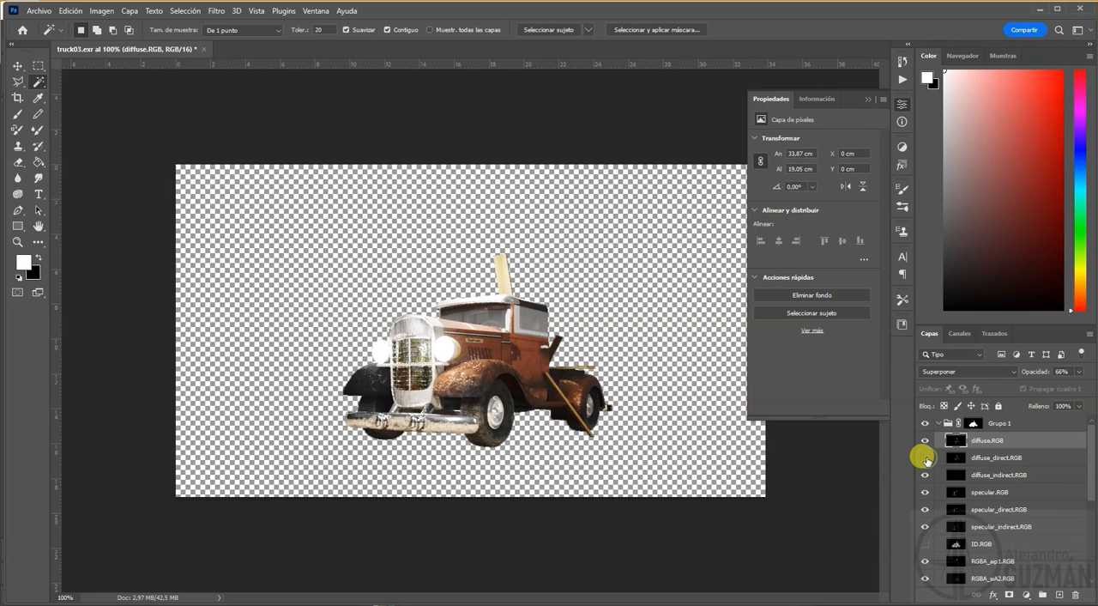
click(925, 458)
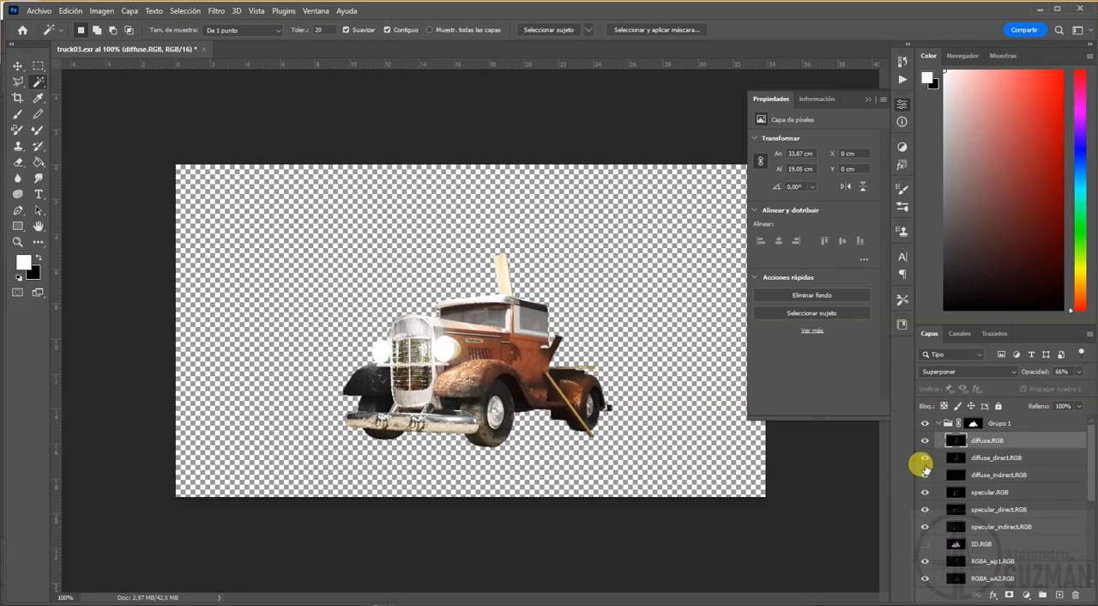
click(925, 493)
click(925, 493)
click(925, 493)
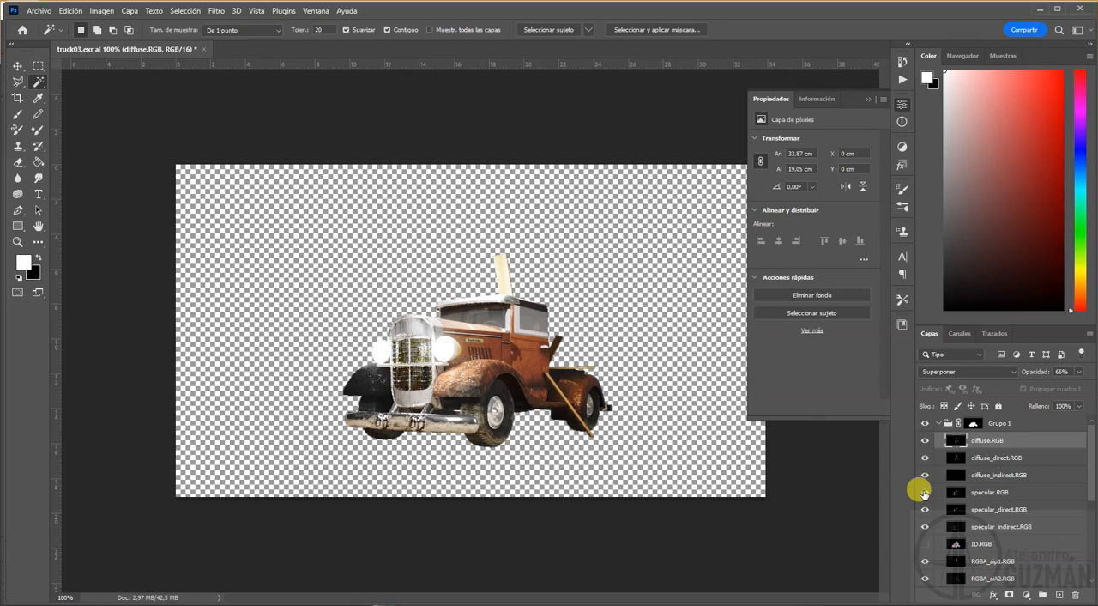
click(925, 492)
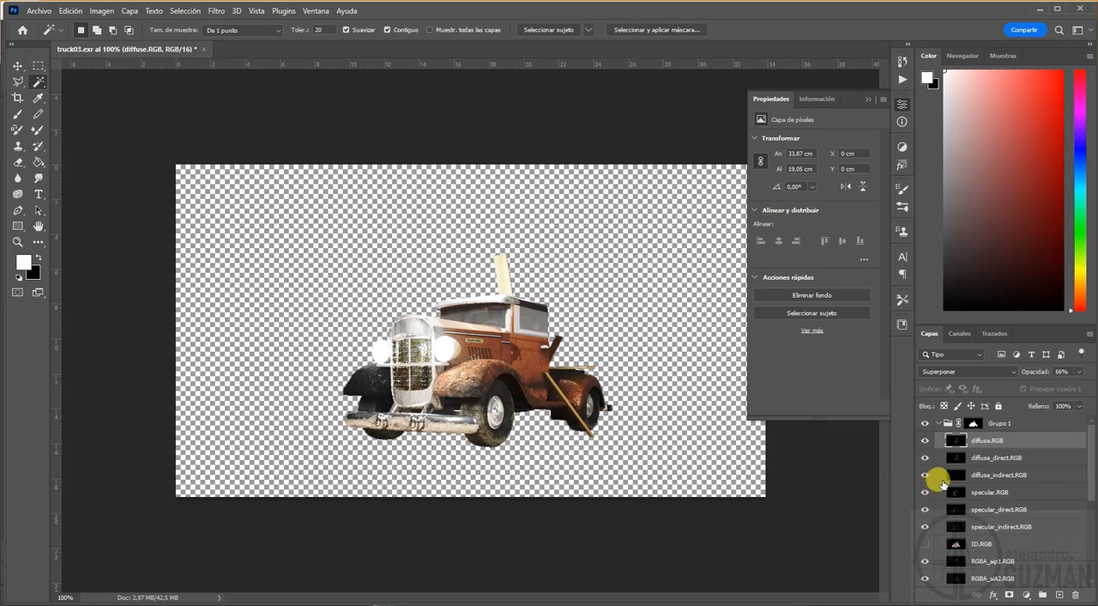
Step: Move the Z.RGB layer out of Grupo 1 to the top of the layer stack and collapse the group
scroll(961, 532, down, 2)
scroll(961, 530, down, 3)
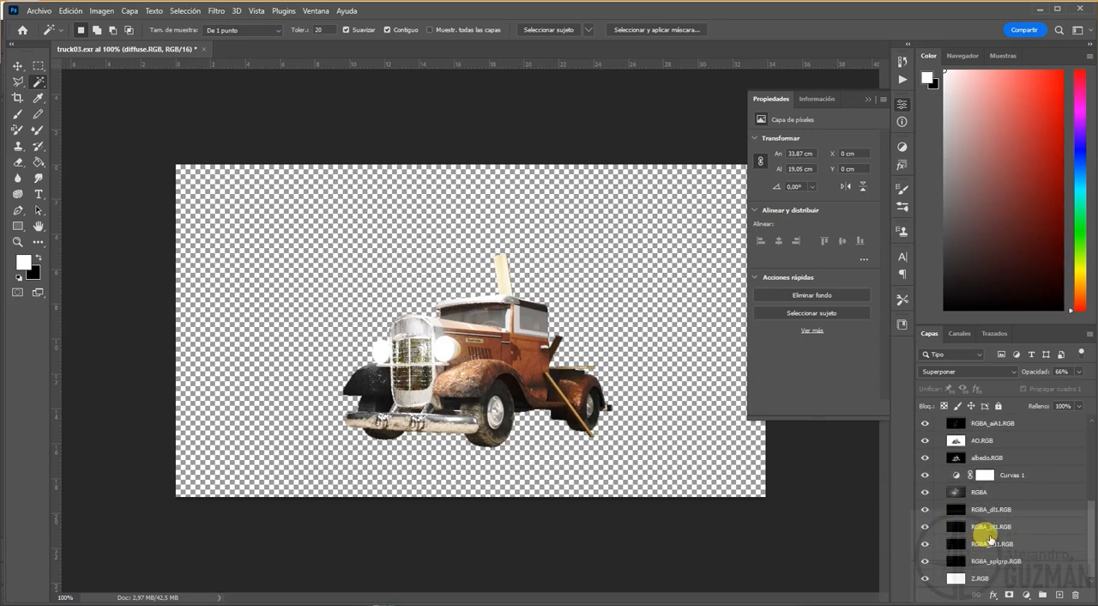
click(976, 584)
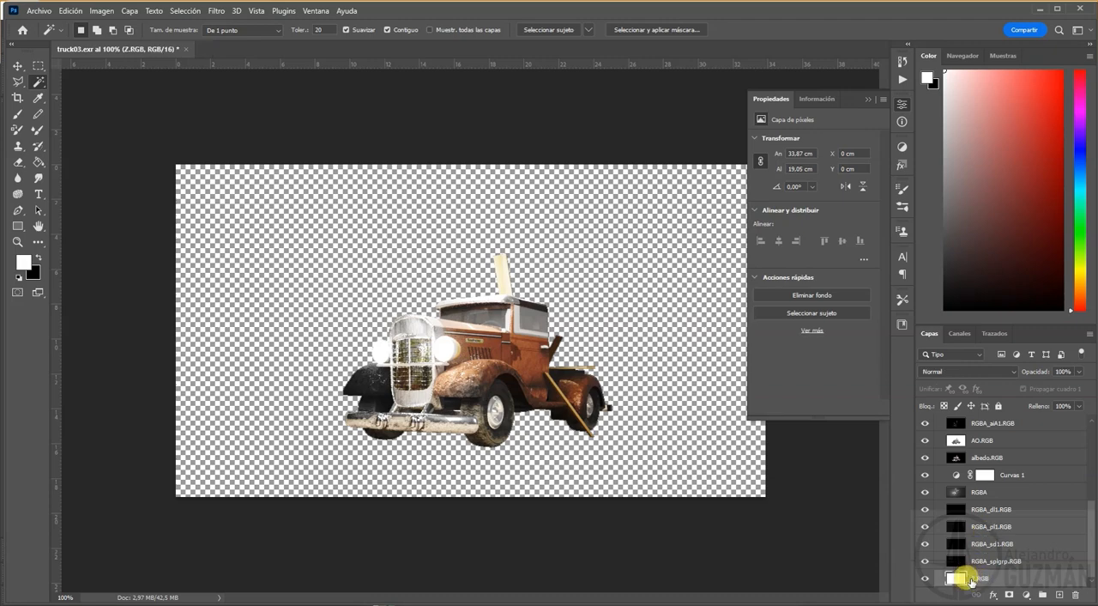
drag(981, 581, 979, 420)
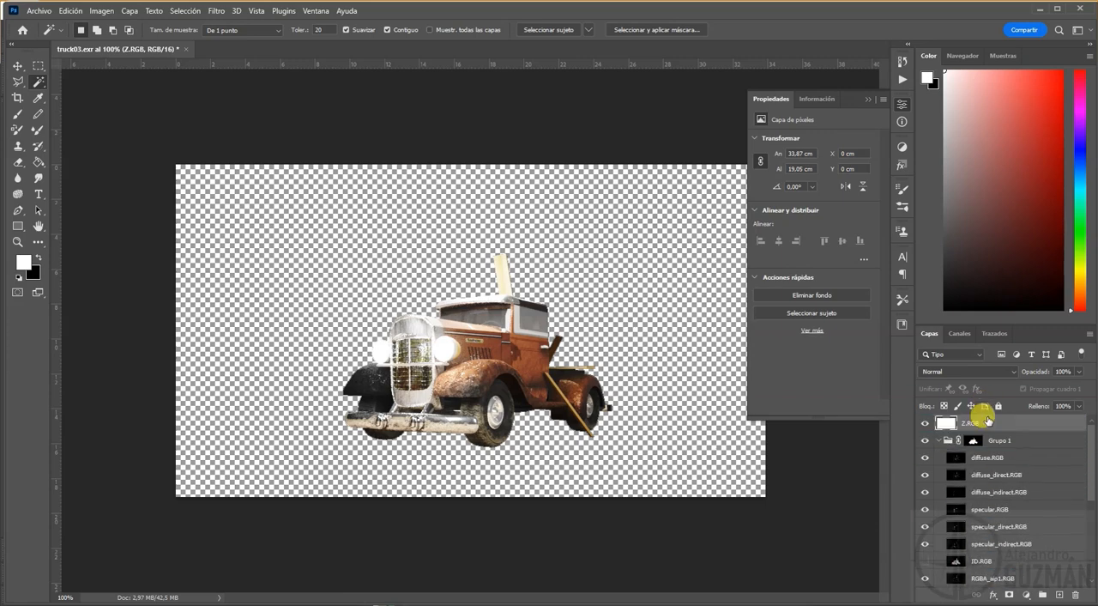
click(938, 441)
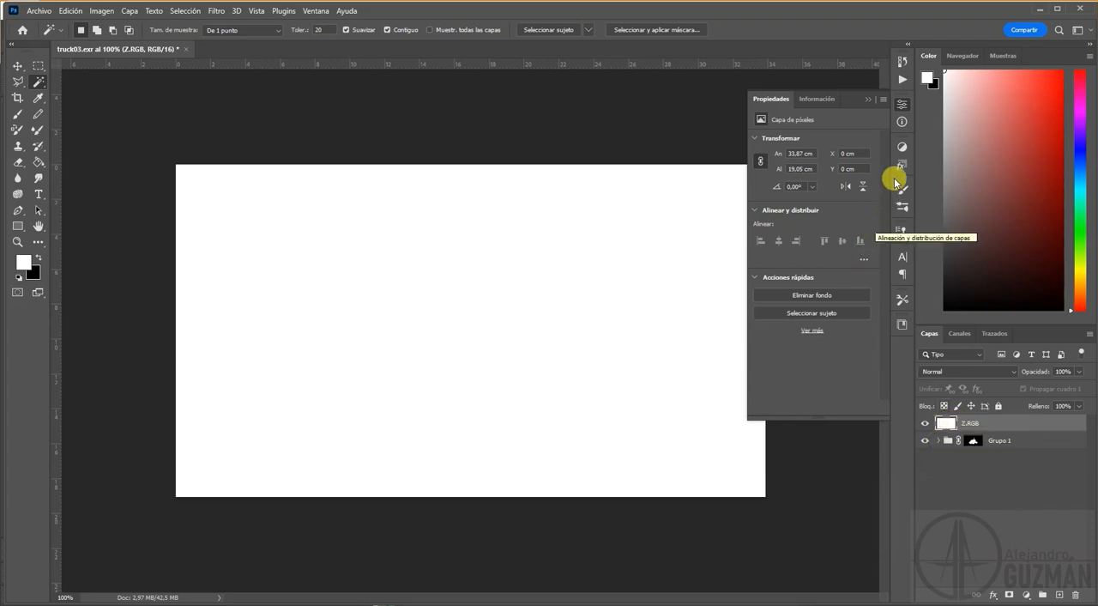
Step: Try a Niveles adjustment layer above Z.RGB to bring out its depth, and undo it
click(902, 147)
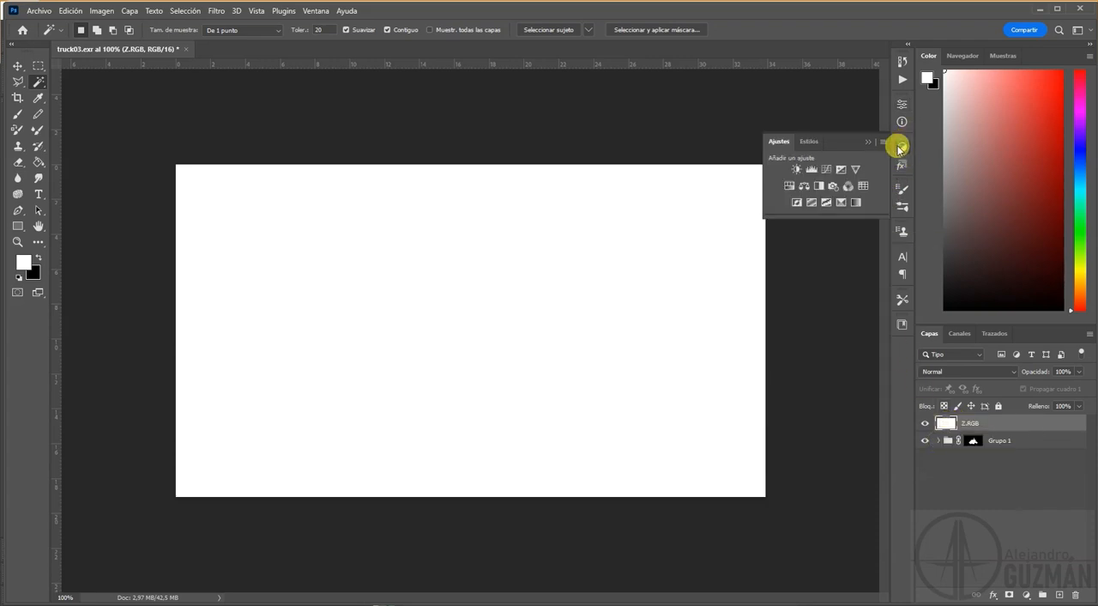
click(810, 170)
drag(870, 267, 902, 263)
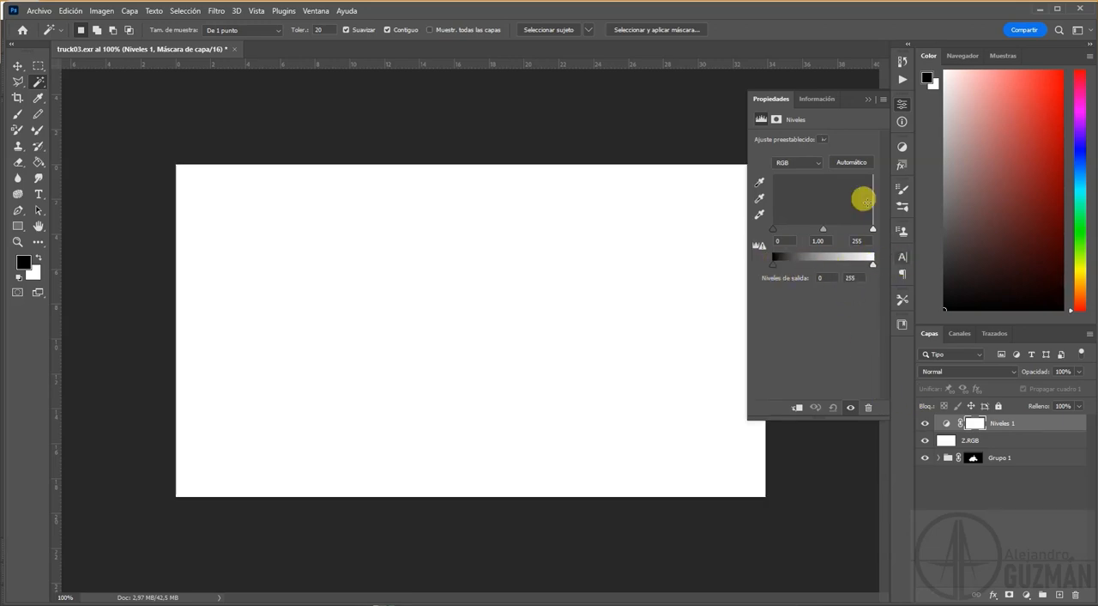
click(1029, 547)
key(ctrl+z)
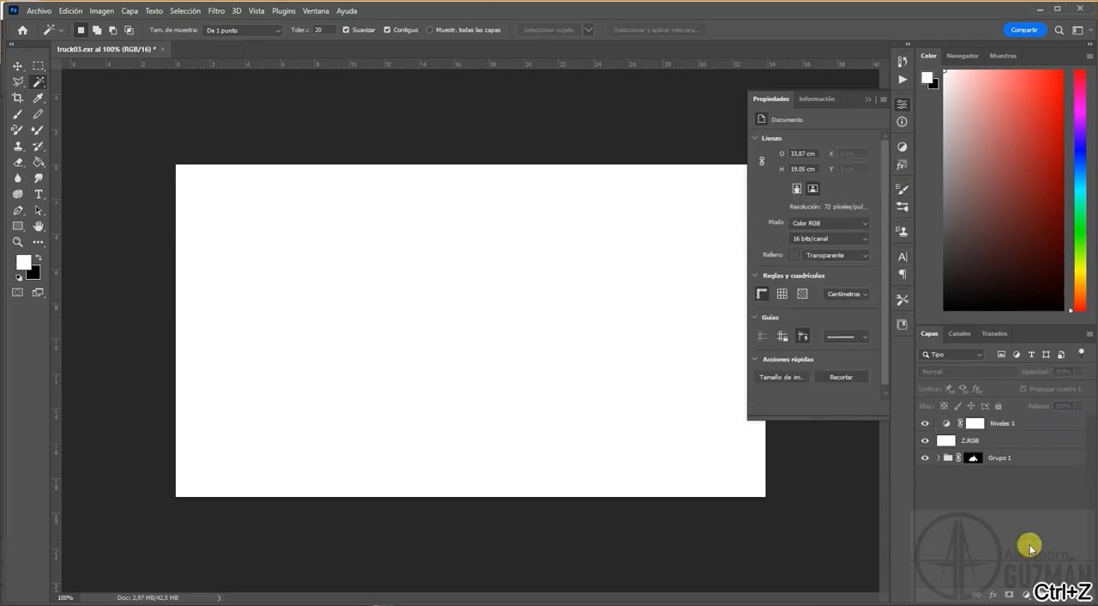
key(ctrl+z)
Step: Hide the Z.RGB layer and open the zDepth EXR file from the images folder with the existing Exr-IO import options
click(925, 423)
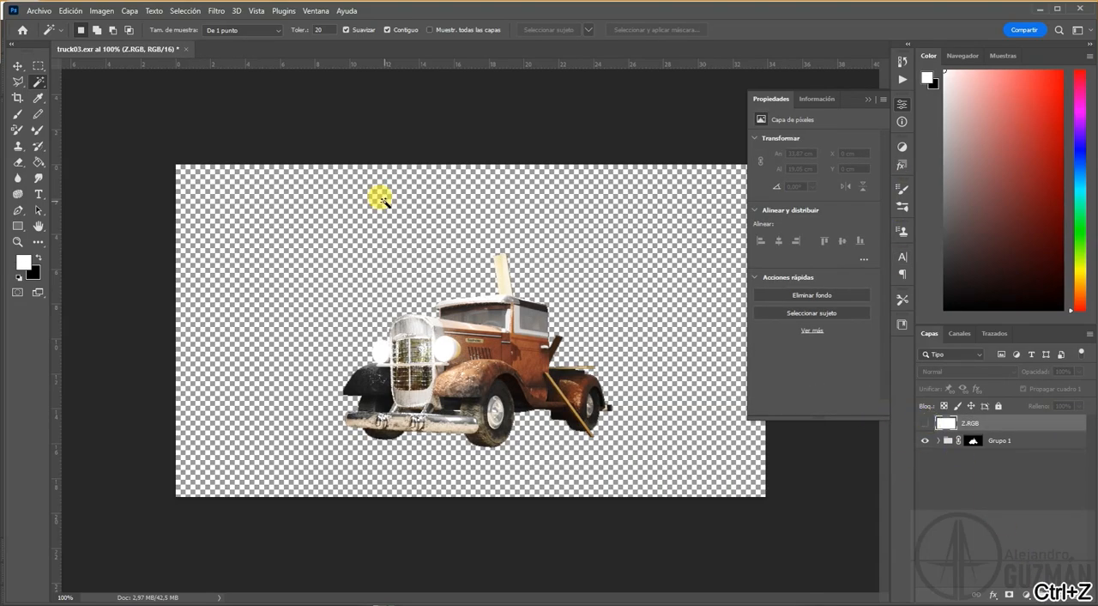
click(35, 10)
click(35, 28)
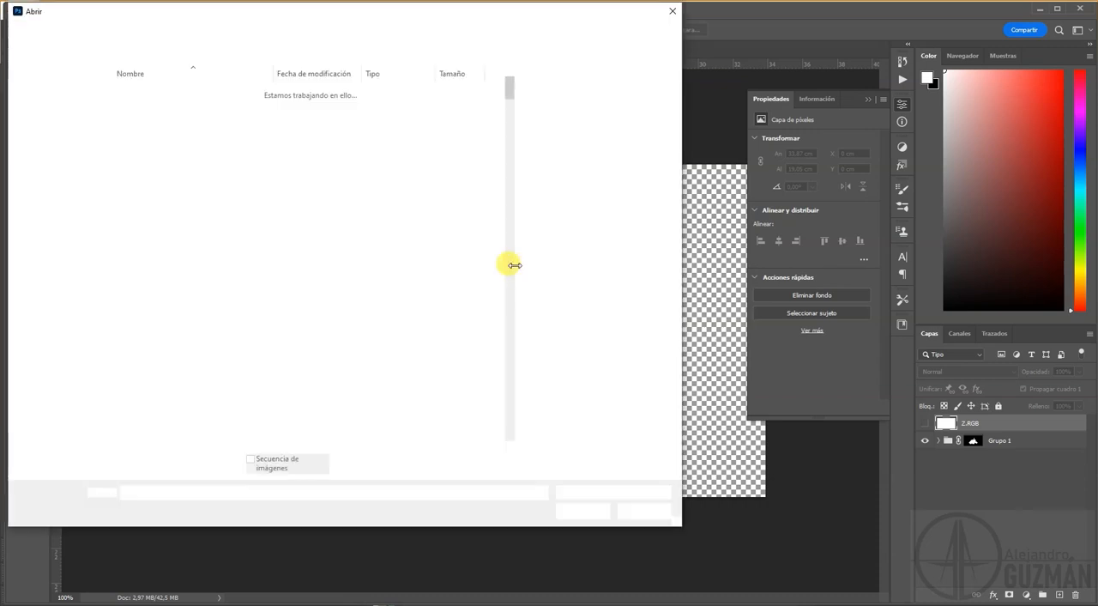
drag(510, 91, 473, 447)
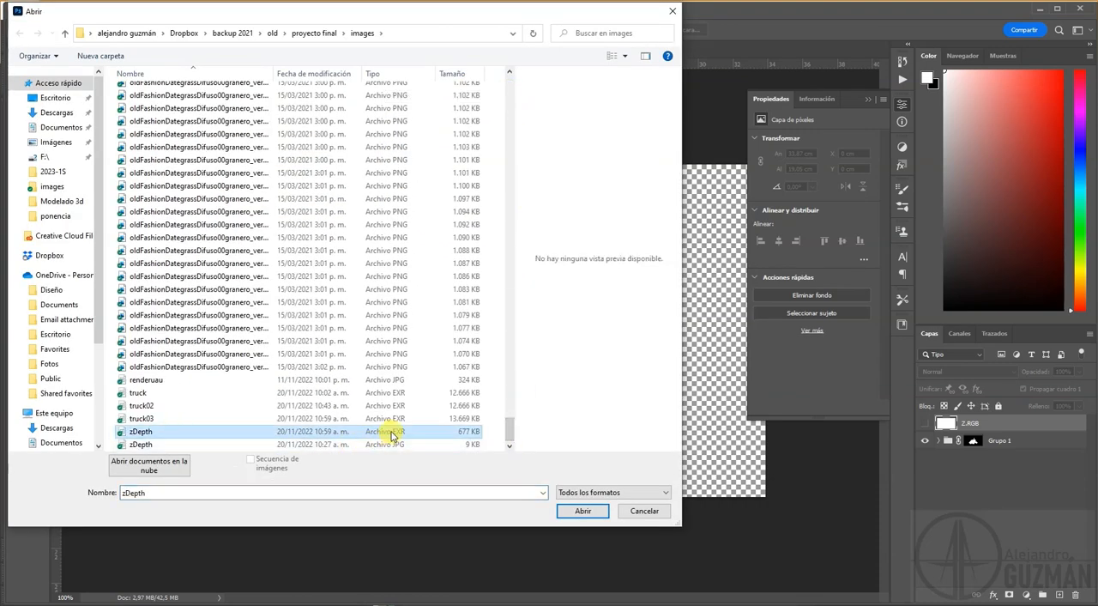
click(572, 510)
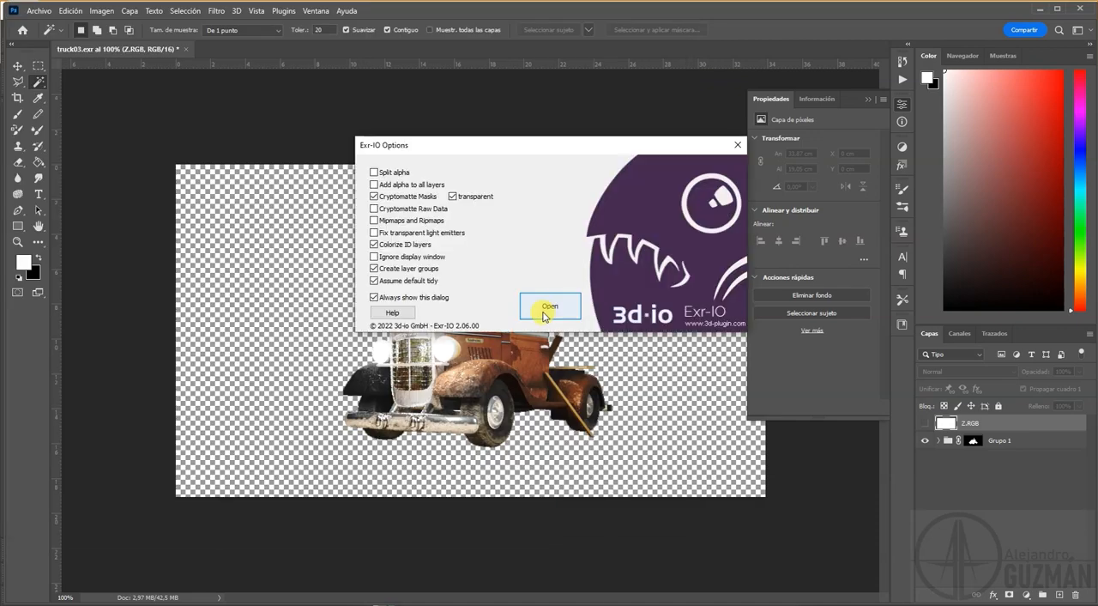
click(548, 306)
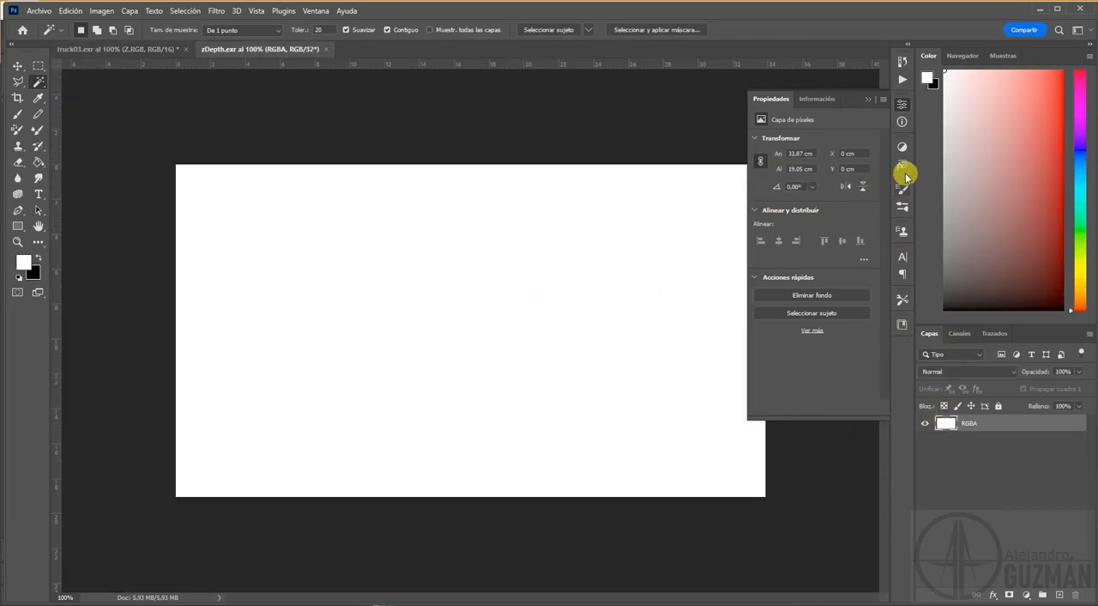
Step: Add a Niveles adjustment layer over the zDepth RGBA layer and set its white output level to 5
click(902, 147)
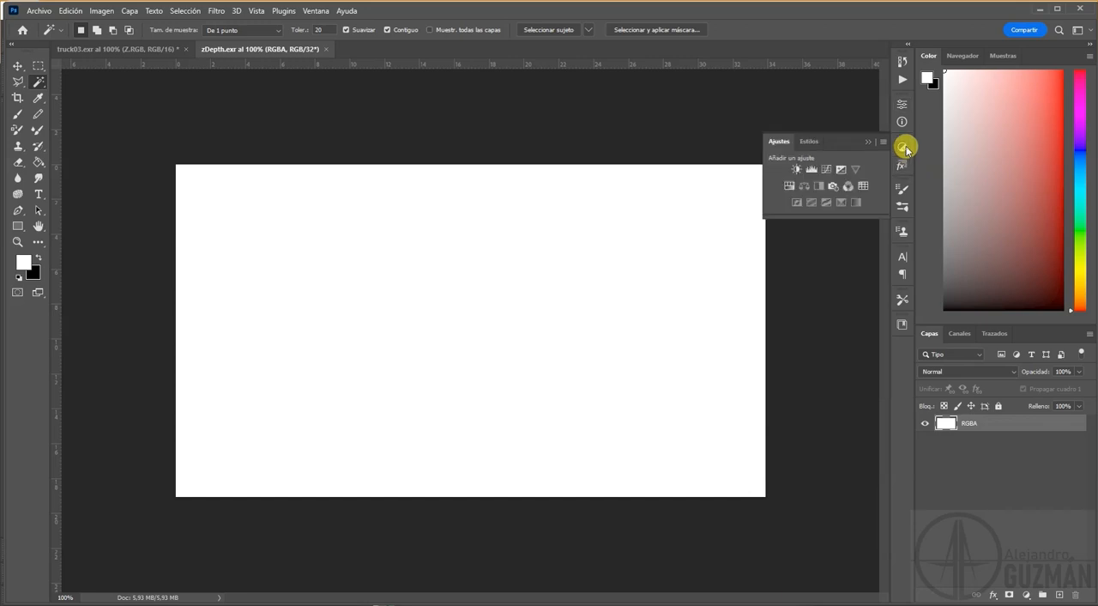
click(814, 170)
drag(872, 262, 775, 268)
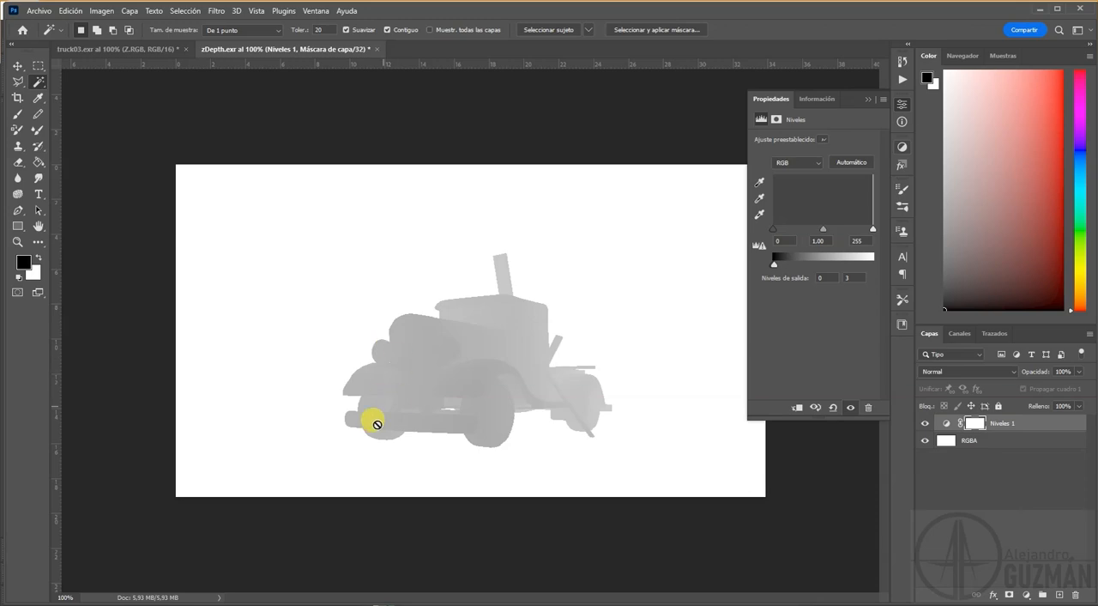
drag(775, 268, 776, 268)
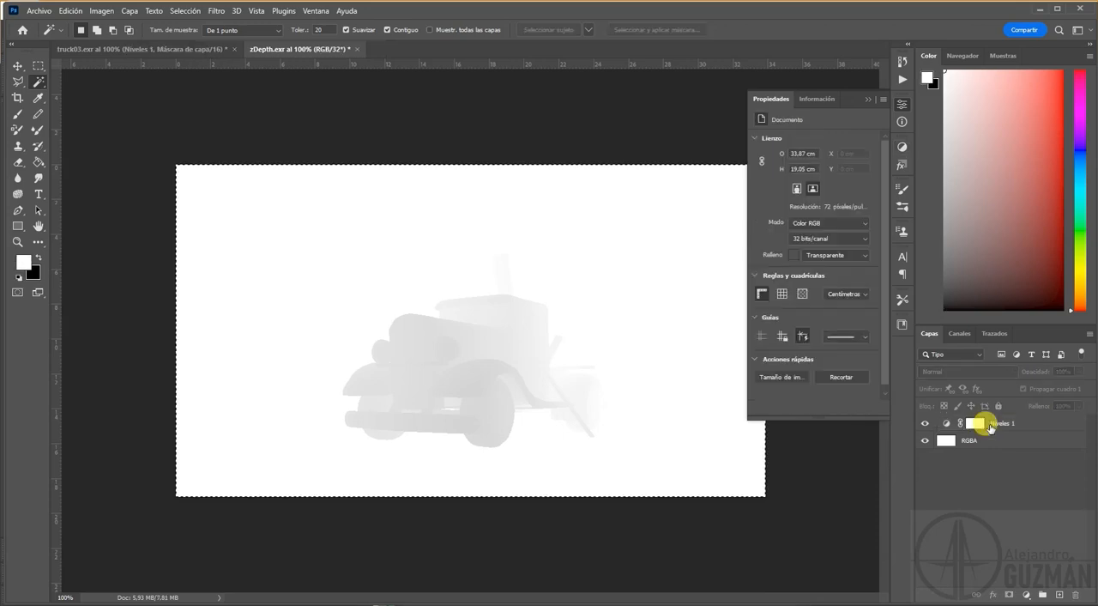
Step: Stamp the RGBA layer and its Niveles adjustment into a new merged layer and copy it
click(987, 425)
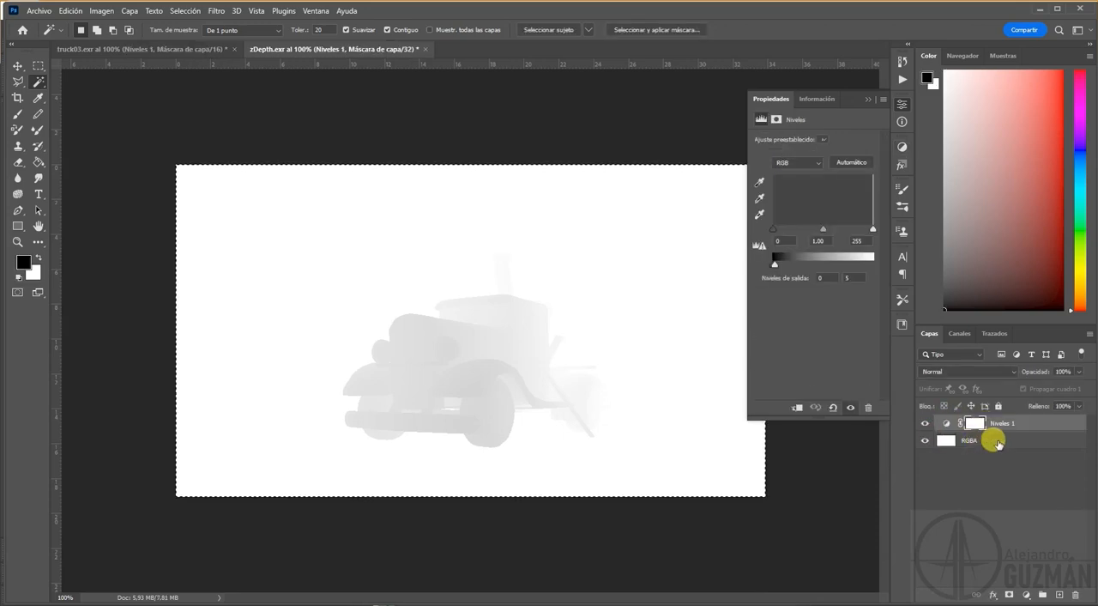
click(987, 442)
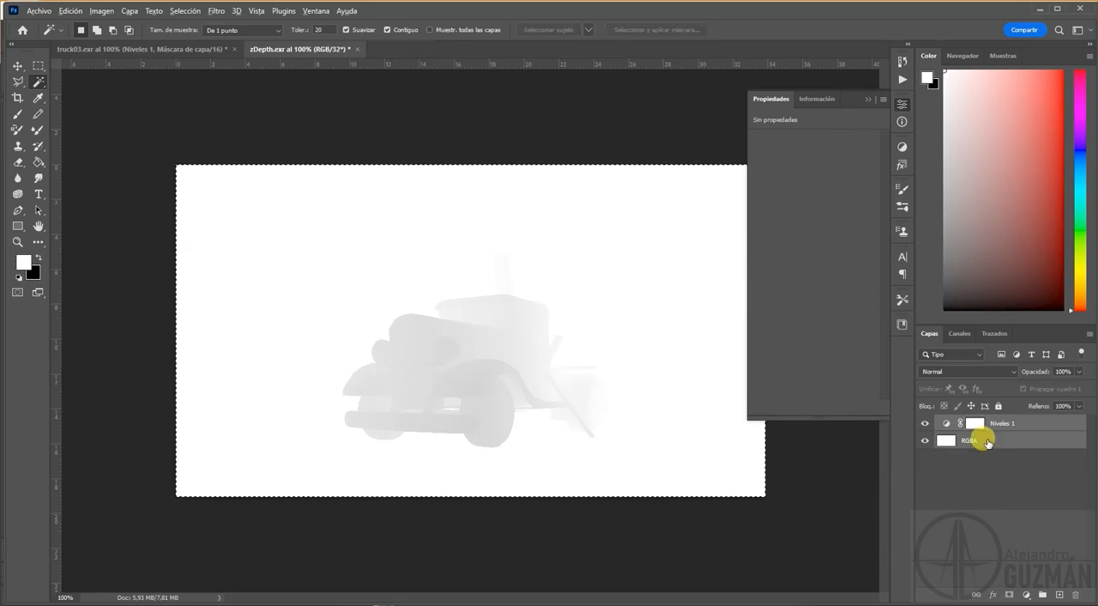
key(ctrl+alt+shift+e)
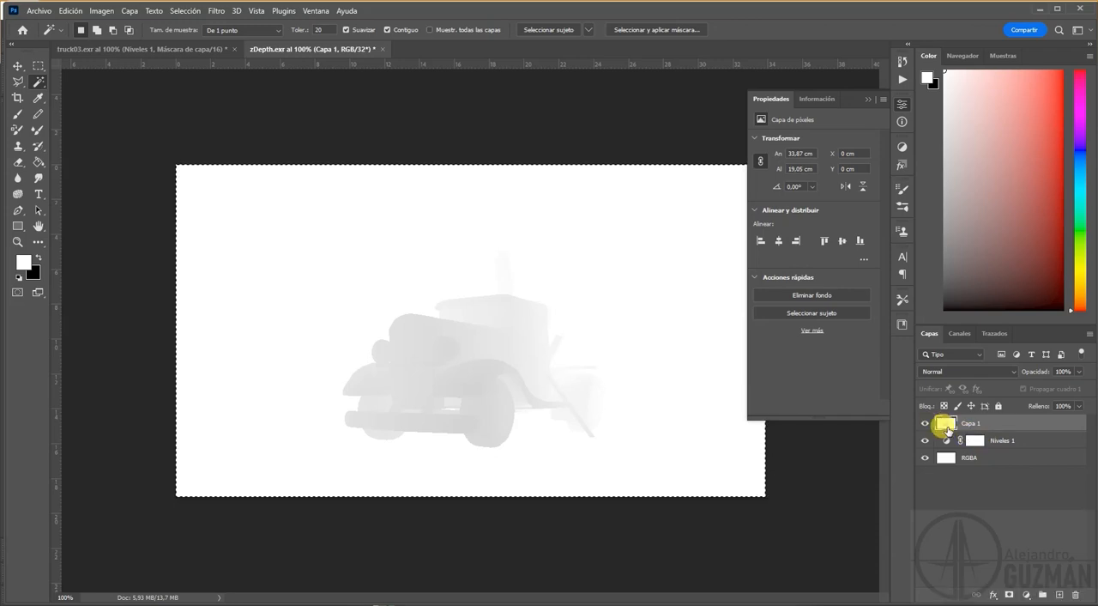
key(ctrl+c)
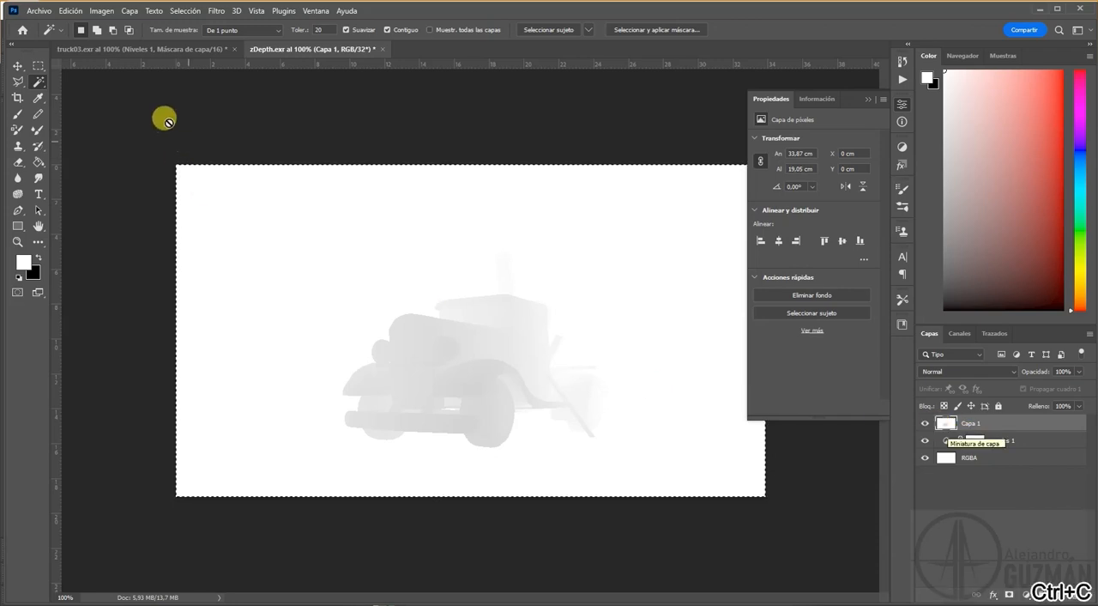
Step: In truck03.exr, delete the Niveles 1 and Capa 1 layers and paste the copied depth image above Z.RGB
click(172, 49)
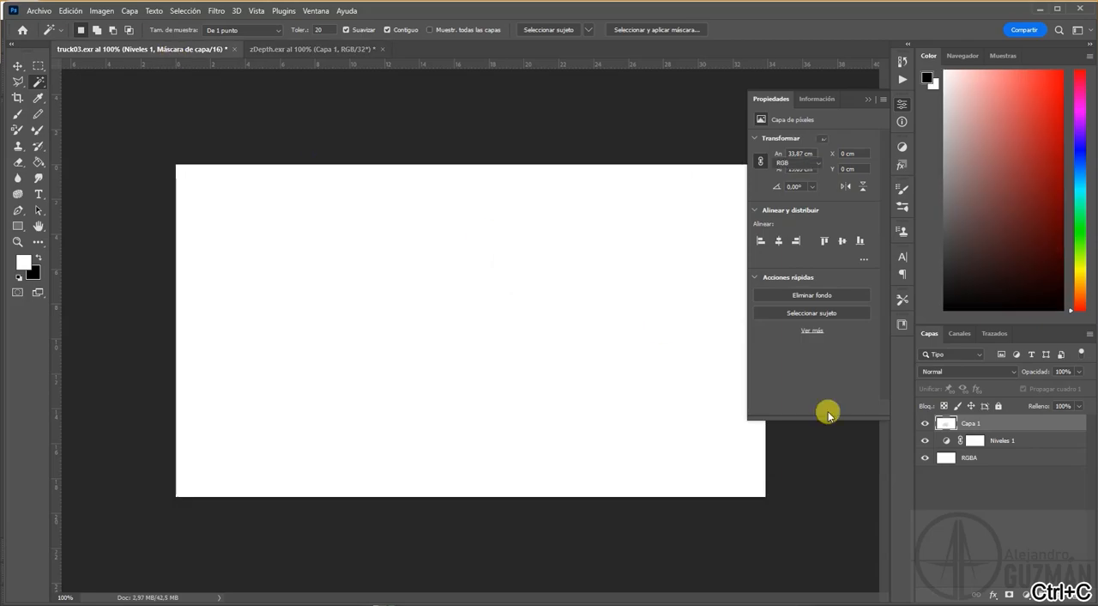
click(963, 523)
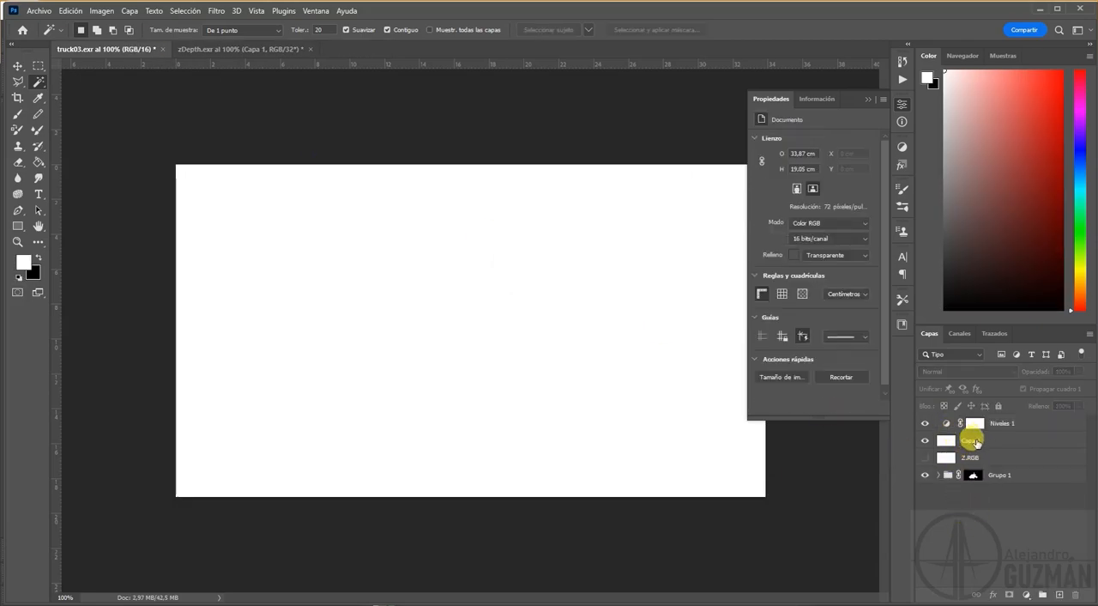
click(977, 442)
shift+click(994, 424)
key(Delete)
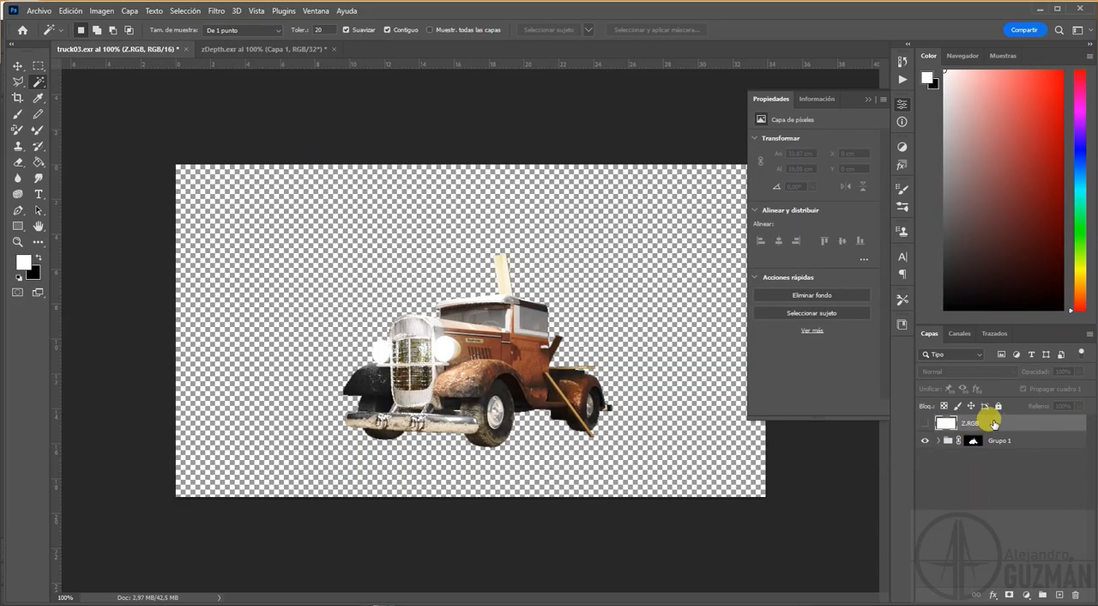
click(964, 506)
key(ctrl+v)
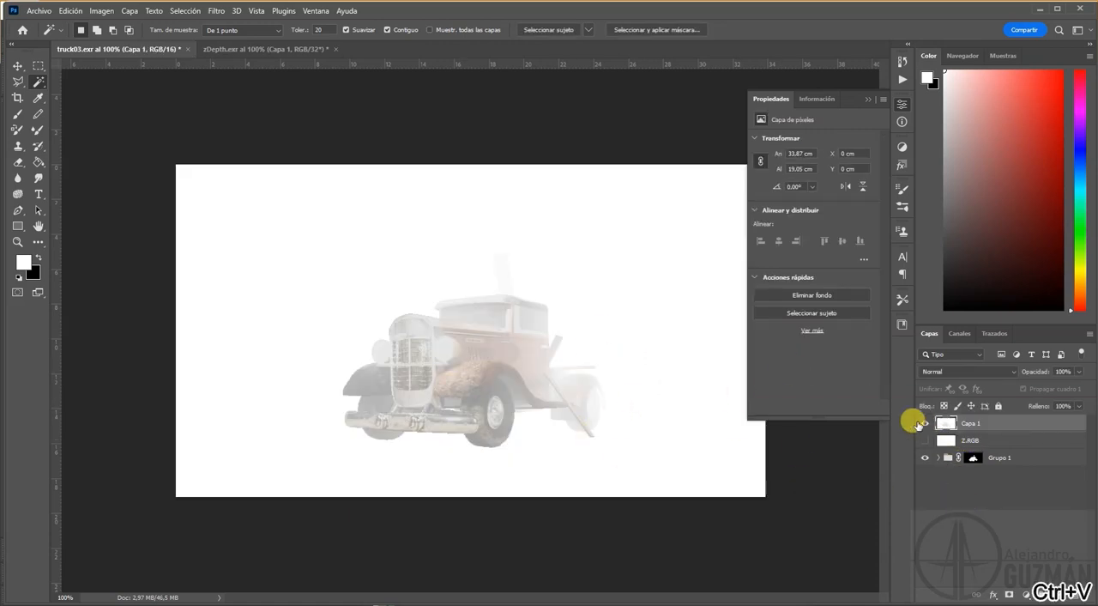
Step: Delete the black Alfa 1 channel from truck03.exr
click(960, 333)
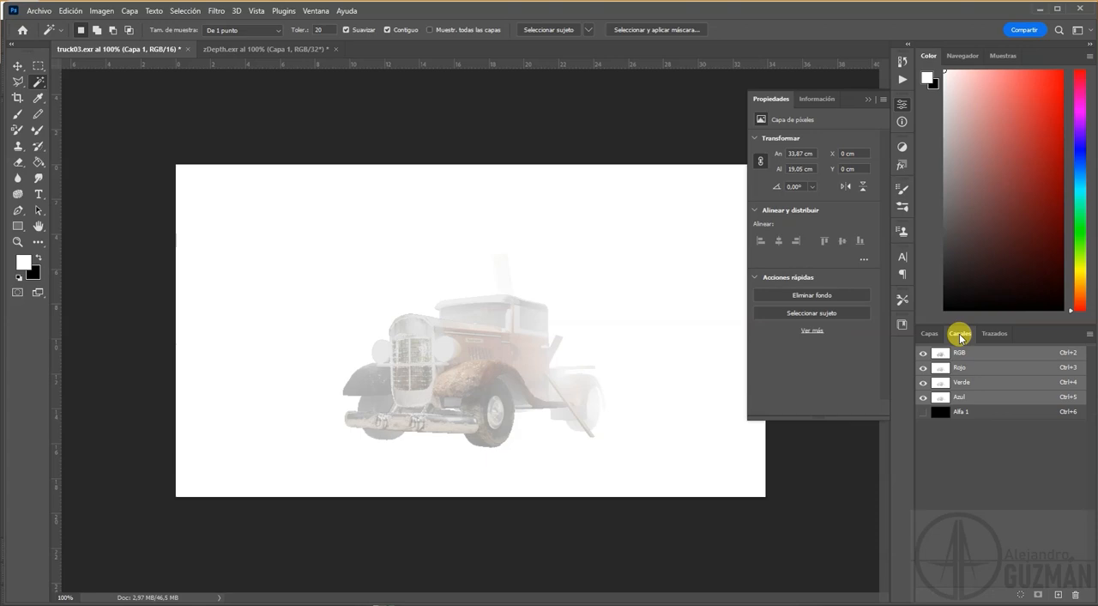
click(973, 412)
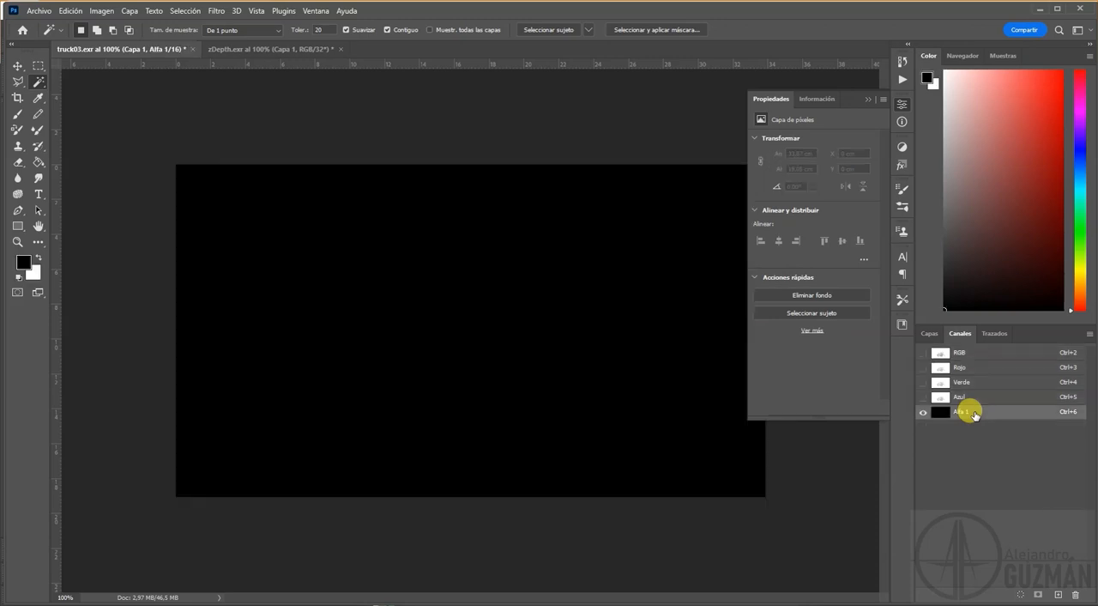
click(1076, 595)
click(505, 234)
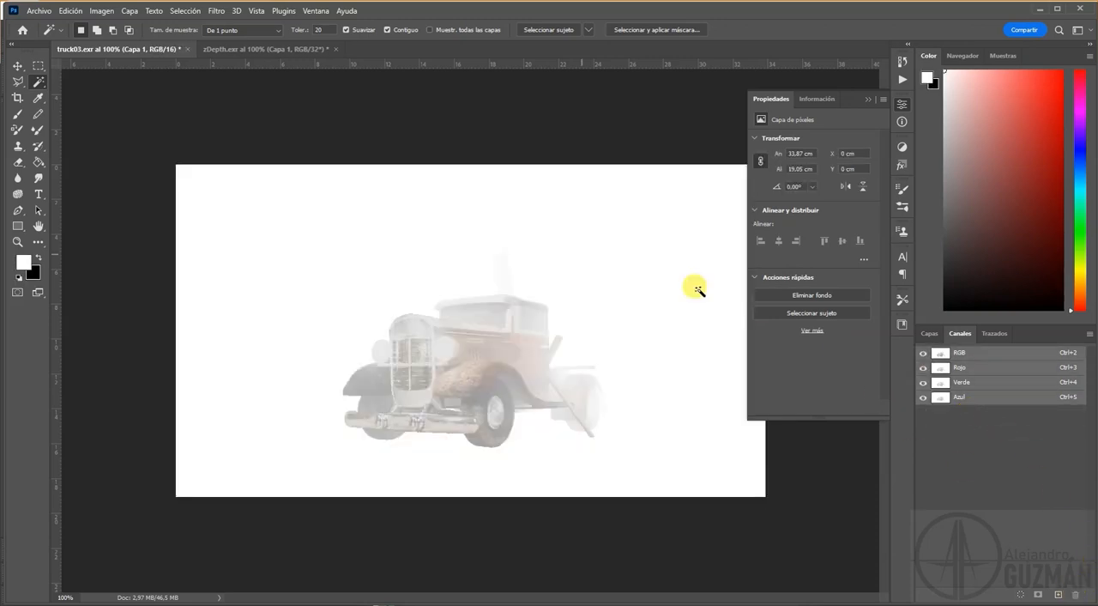
Step: Load the RGB channel as a selection, save it as a new alpha channel and make that channel visible
click(925, 334)
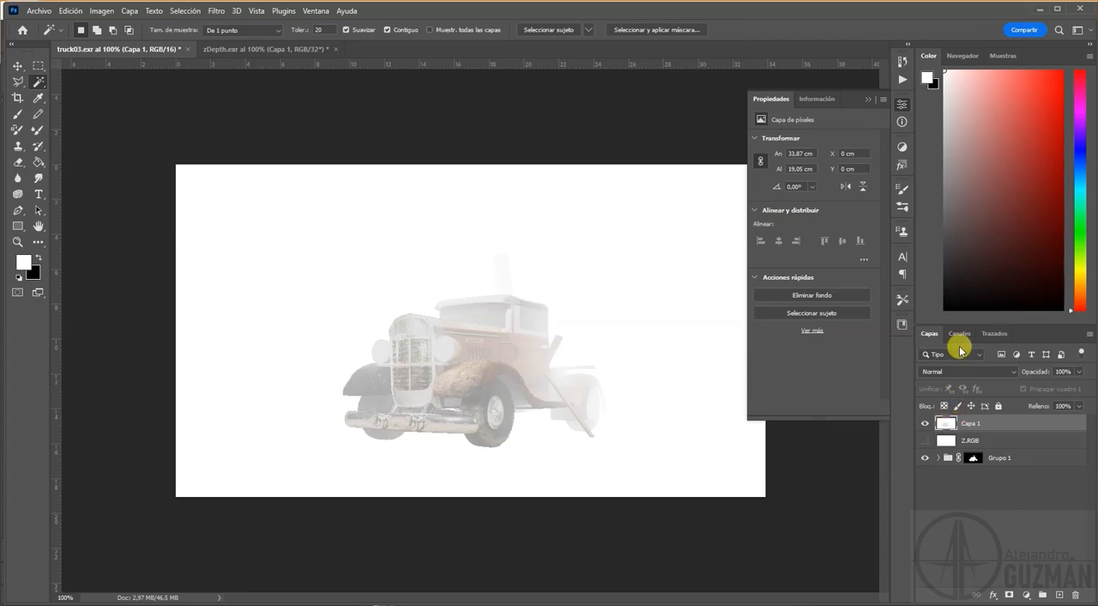
click(960, 333)
click(1021, 596)
click(1038, 596)
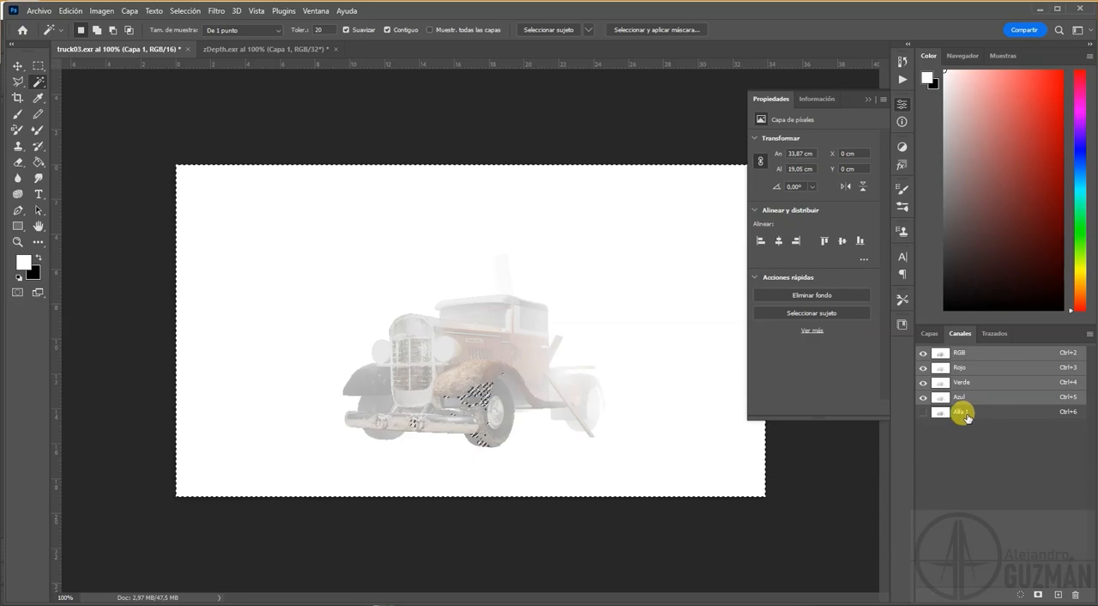
click(923, 412)
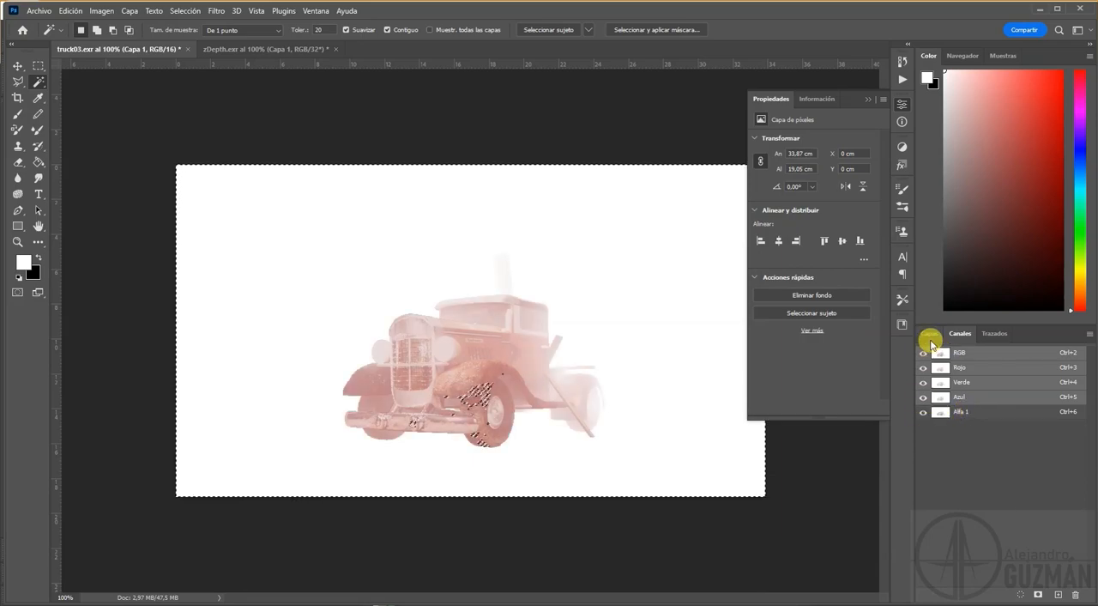
Step: Hide the pasted Capa 1 depth layer and clear the active selection
click(930, 333)
click(925, 423)
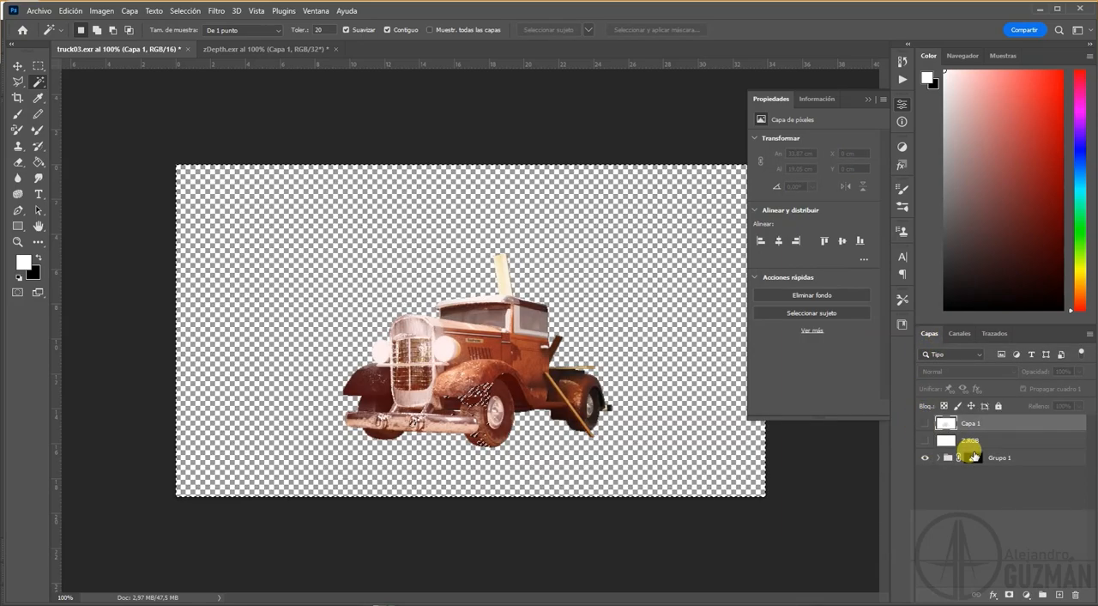
click(972, 458)
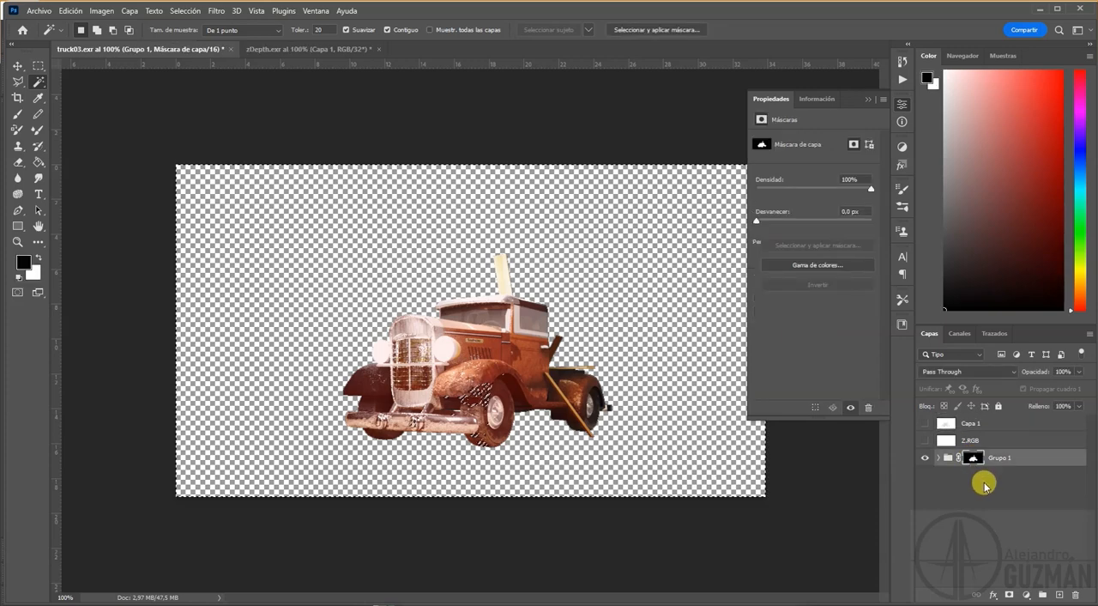
click(981, 424)
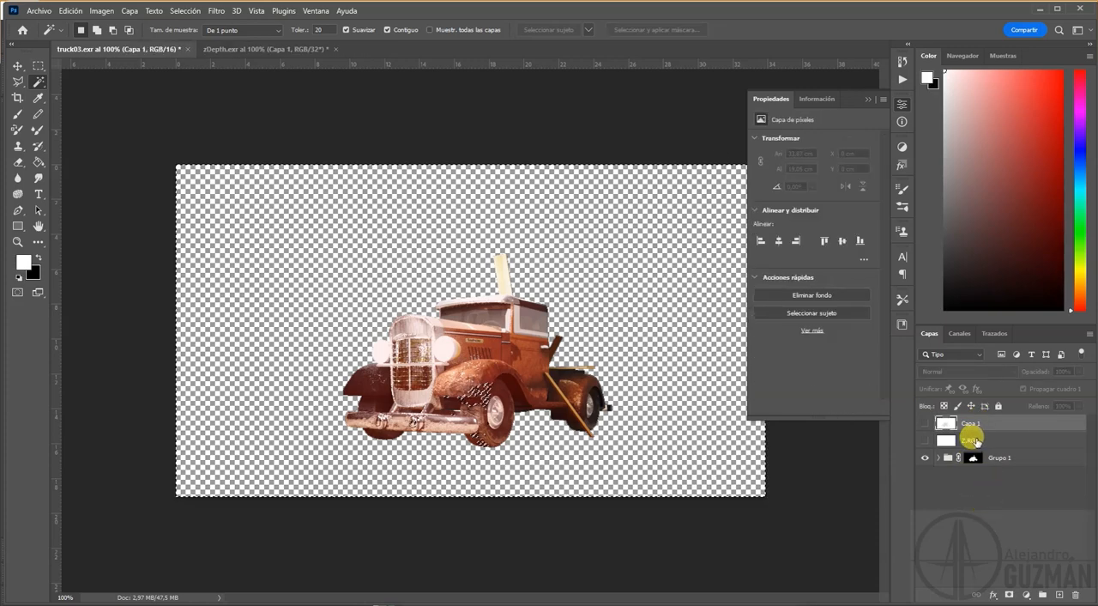
click(972, 440)
key(ctrl+d)
Step: Duplicate Grupo 1 with the original hidden, and stamp the visible image into a new layer above the copy
click(976, 460)
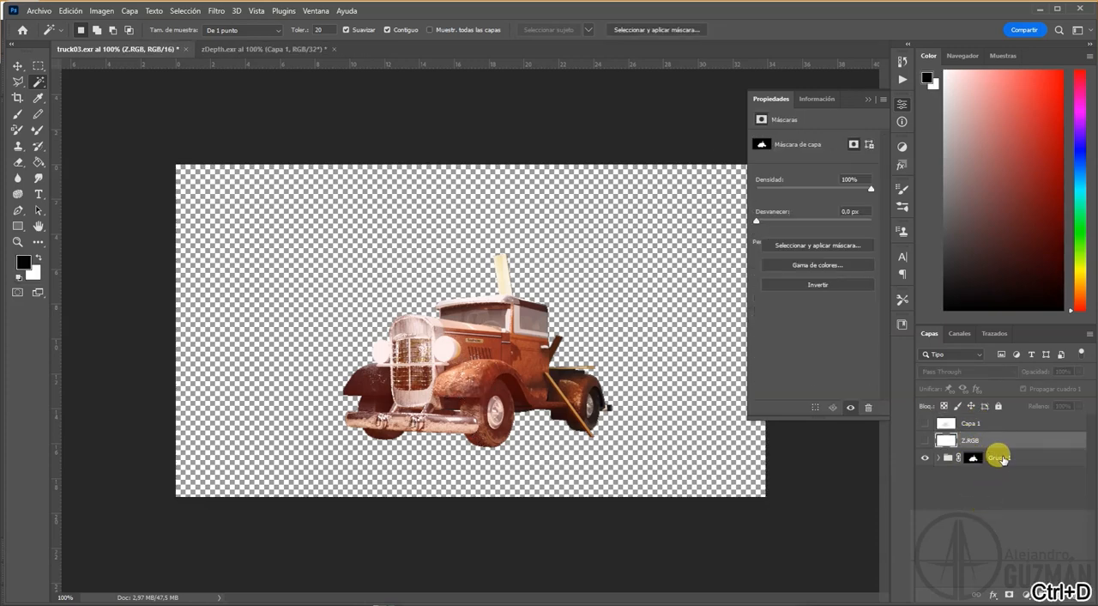
click(937, 464)
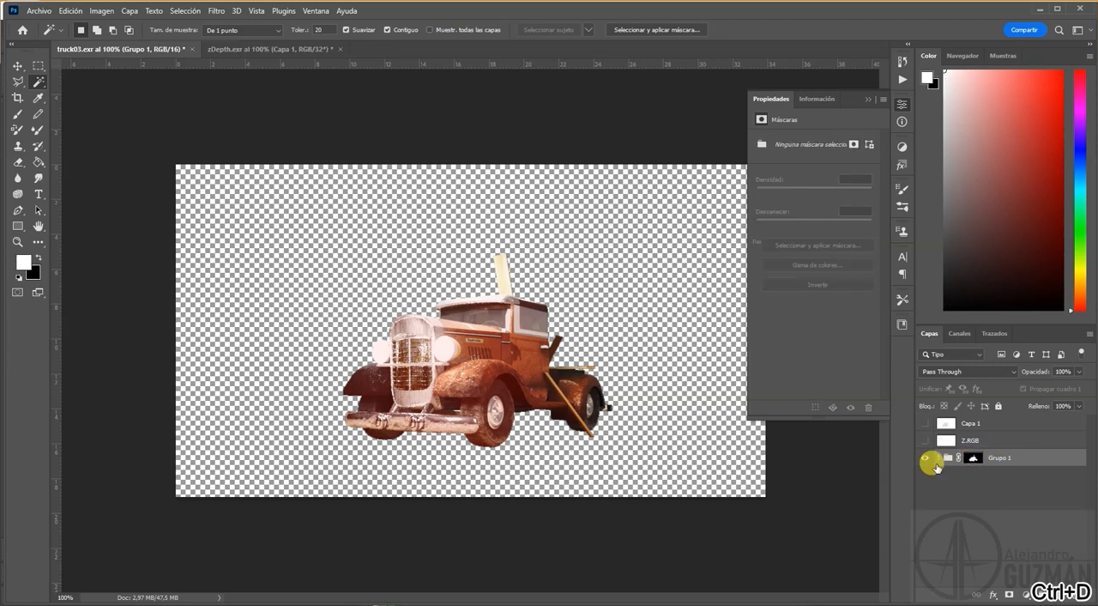
click(940, 459)
click(943, 459)
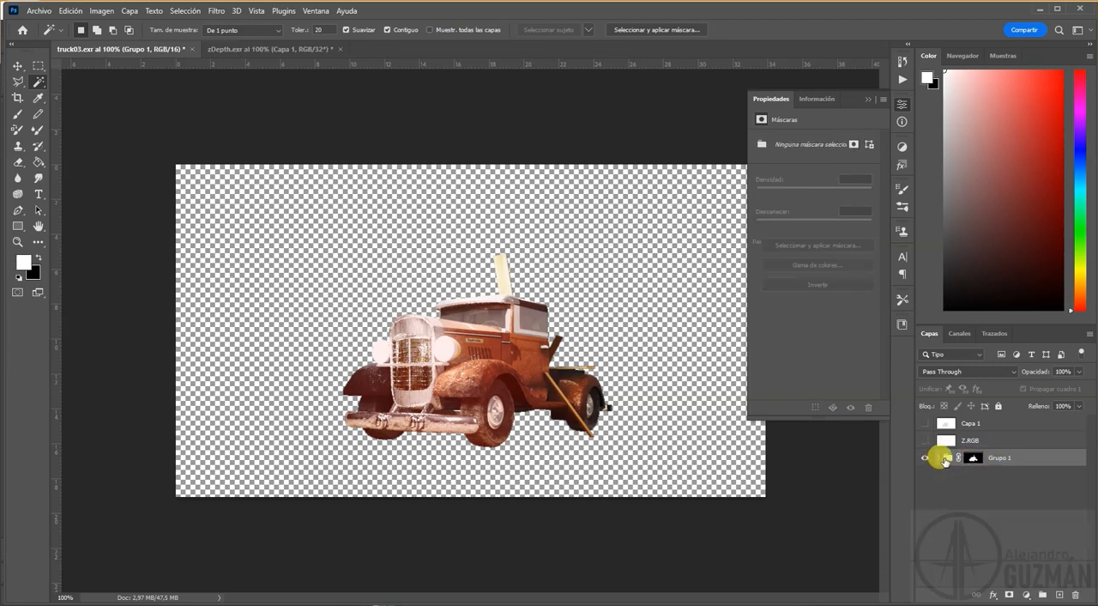
key(ctrl+d)
drag(948, 460, 1061, 594)
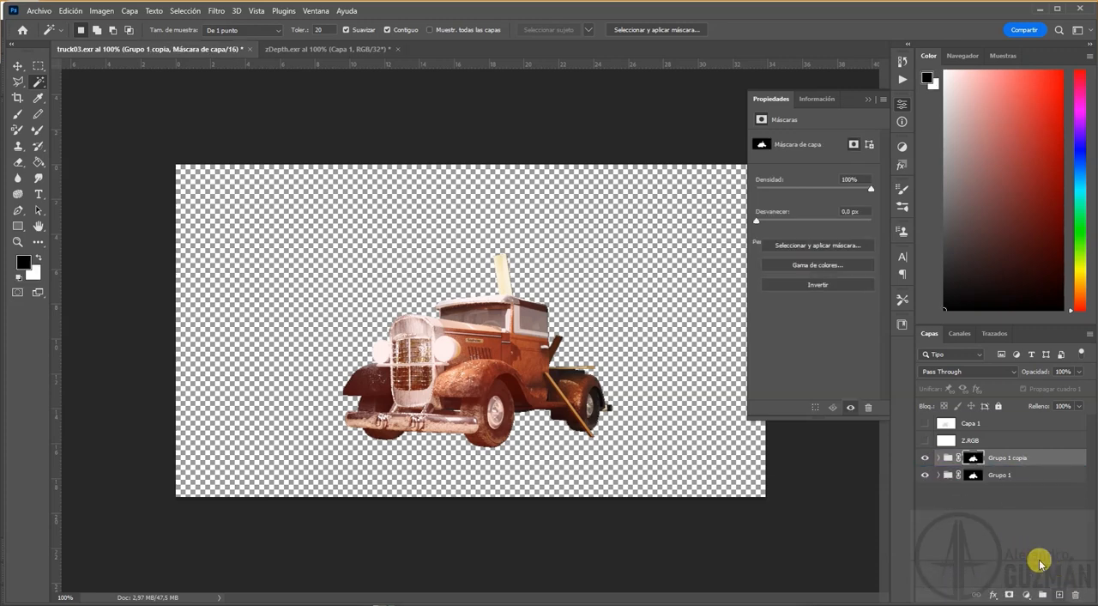
click(947, 458)
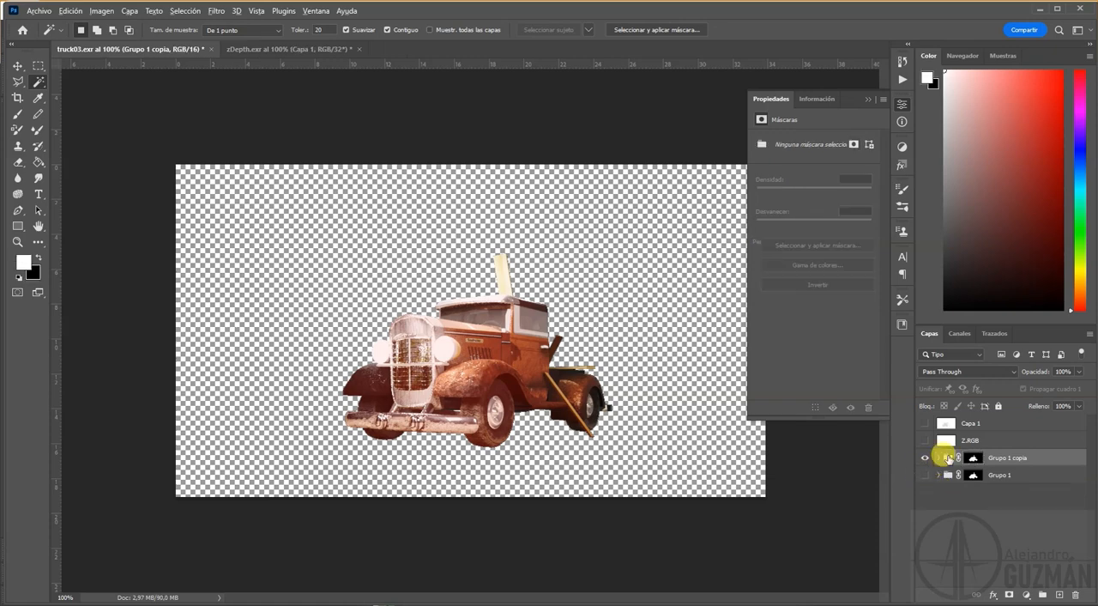
key(ctrl+alt+shift+e)
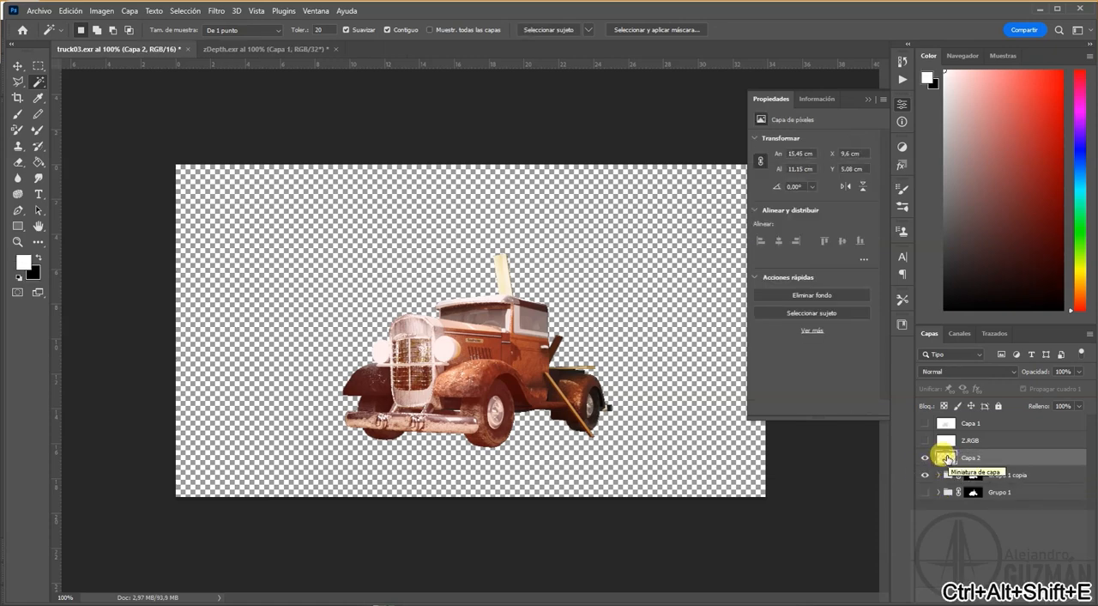
Step: Check the Capa 1 depth layer and the Alfa 1 channel, and rename that channel zDepth
click(950, 423)
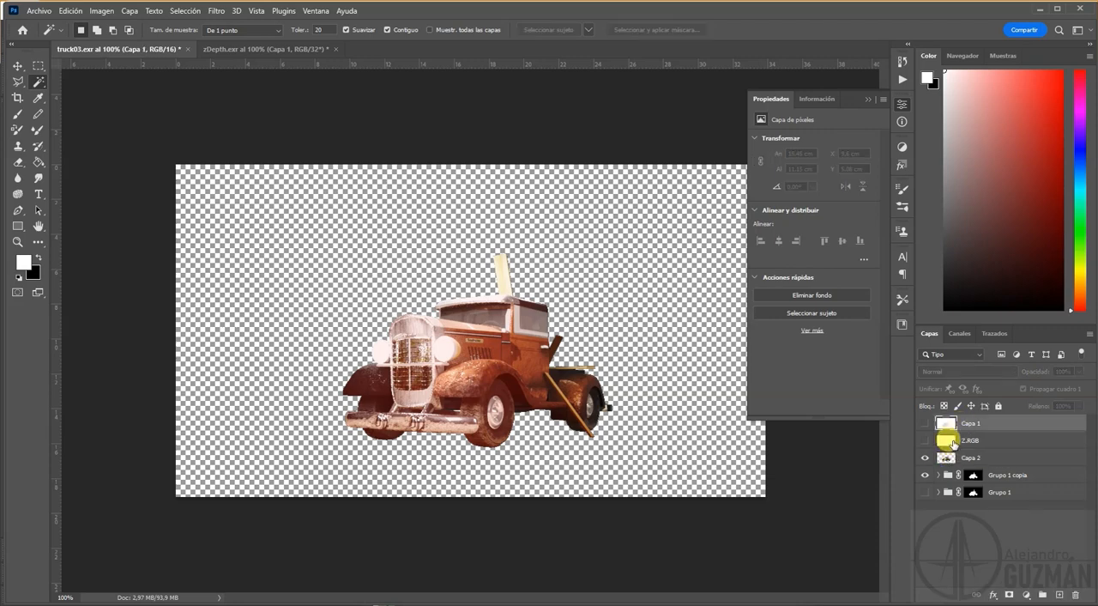
click(924, 423)
click(925, 423)
click(959, 333)
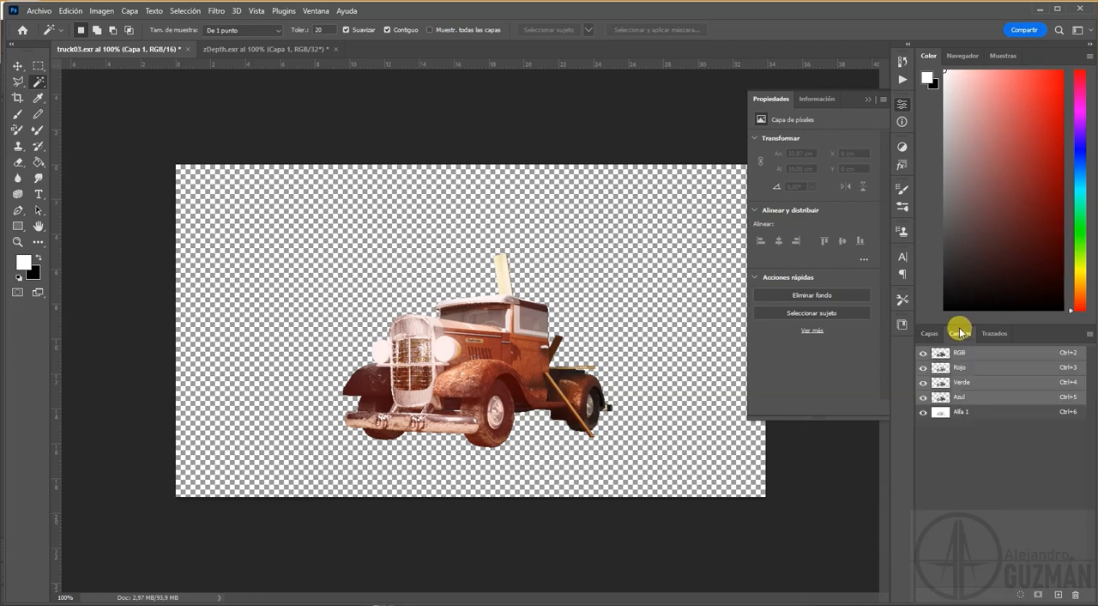
click(923, 412)
click(922, 412)
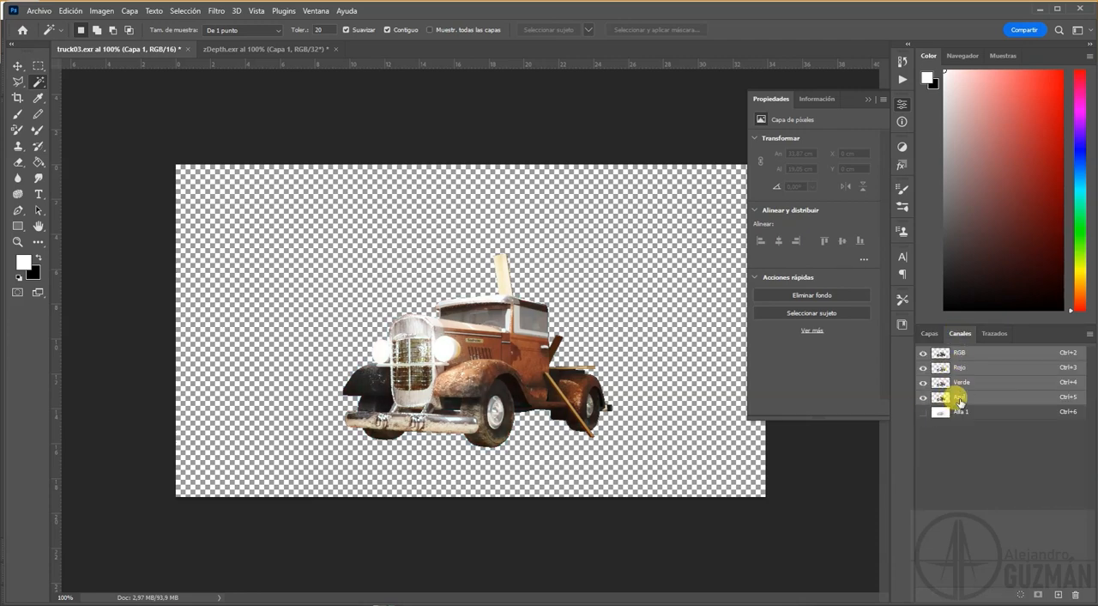
click(962, 413)
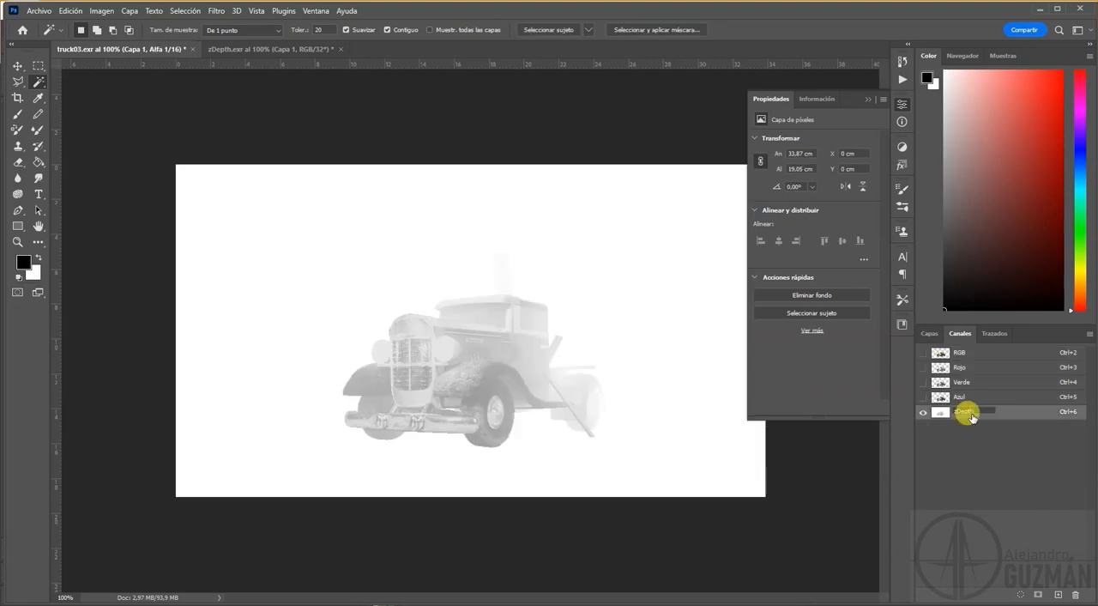
key(Return)
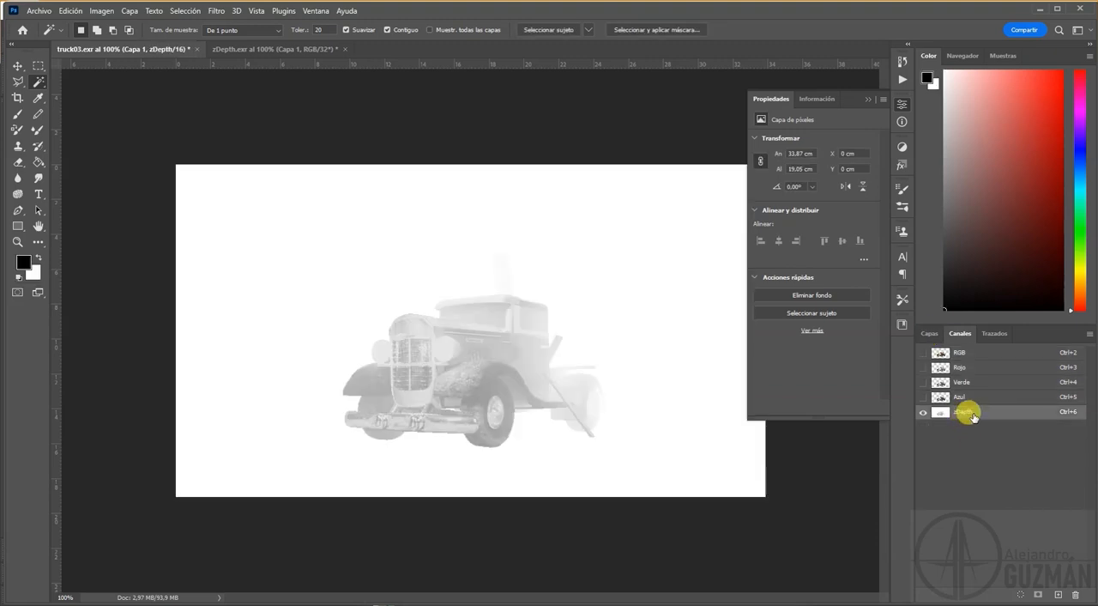
Step: Start a Lens Blur on the stamped Capa 2 layer with the zDepth channel as the depth map source
click(931, 335)
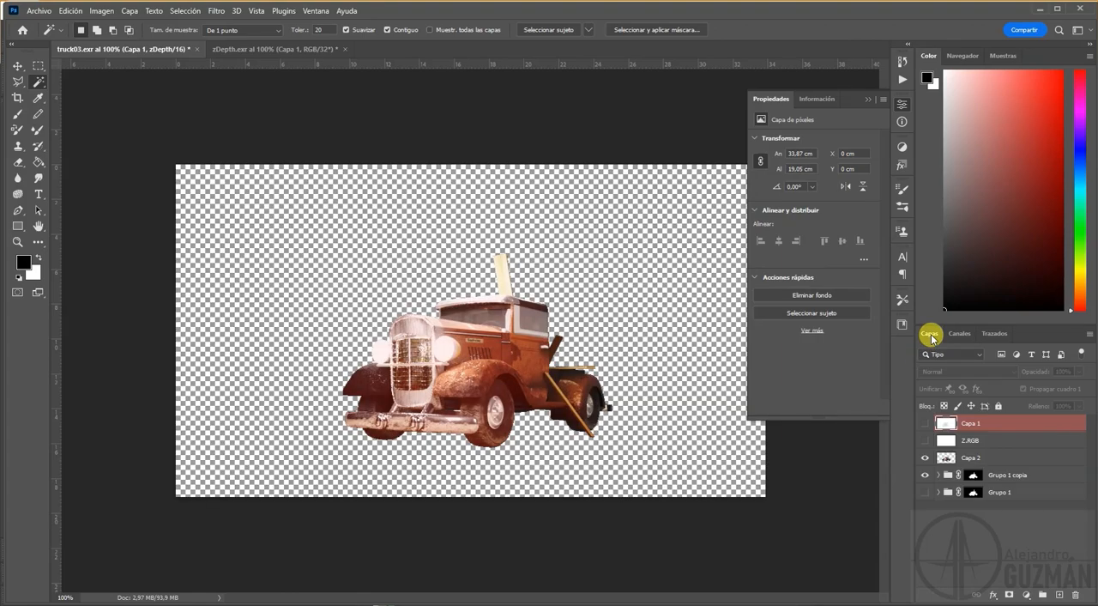
click(967, 458)
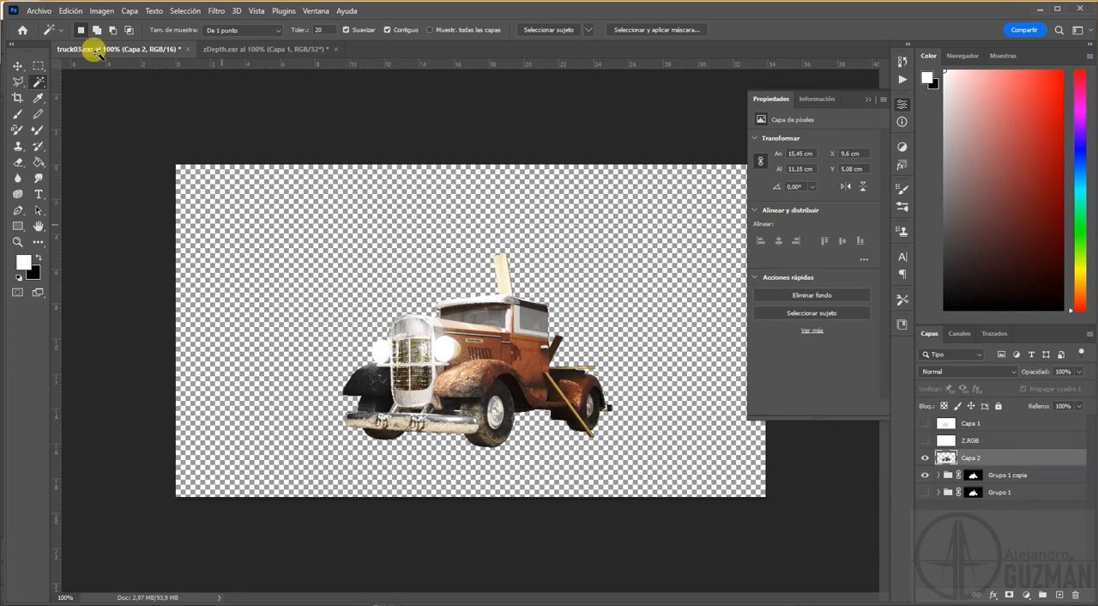
click(215, 11)
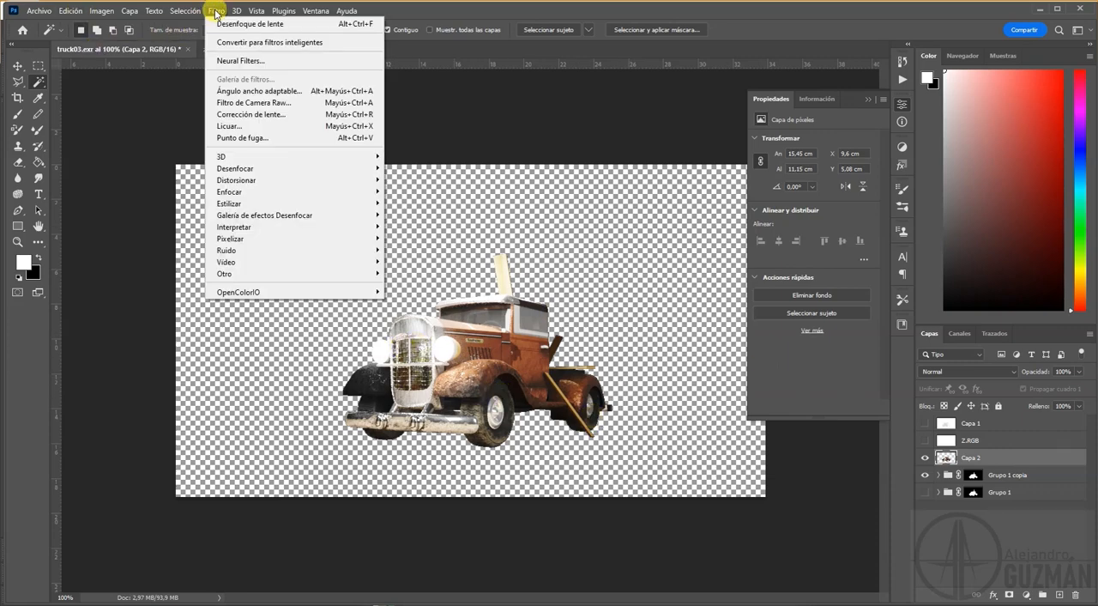
mouse_move(238, 170)
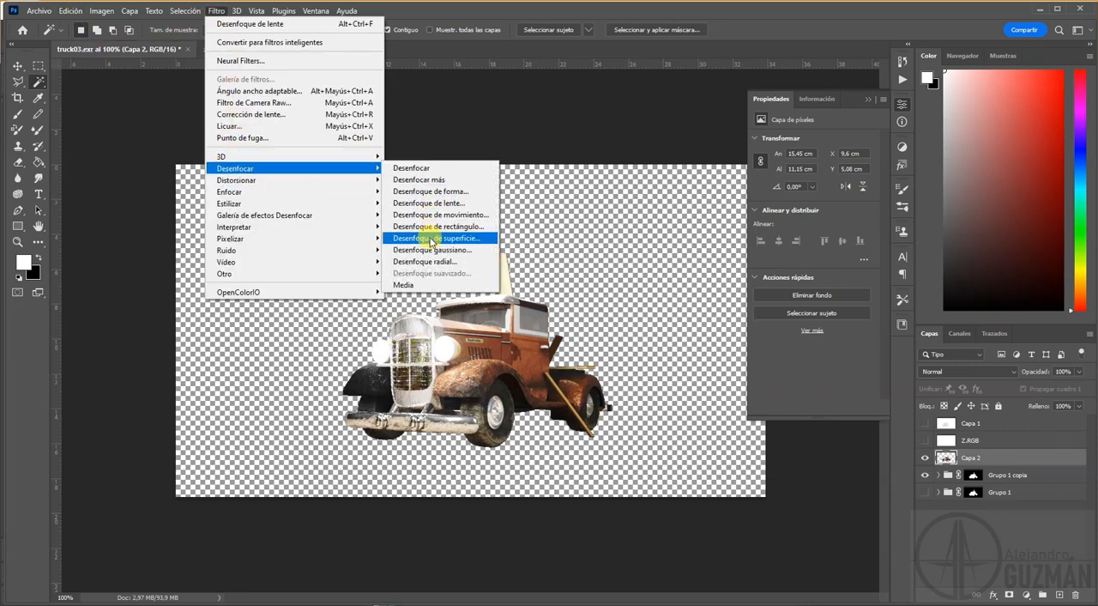
click(433, 203)
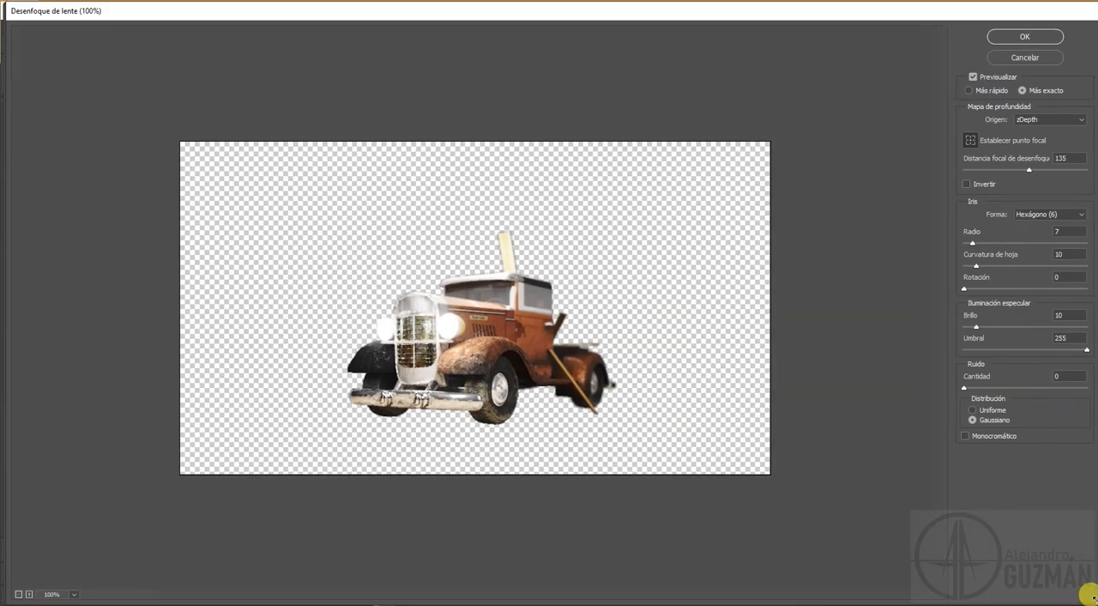
click(1052, 119)
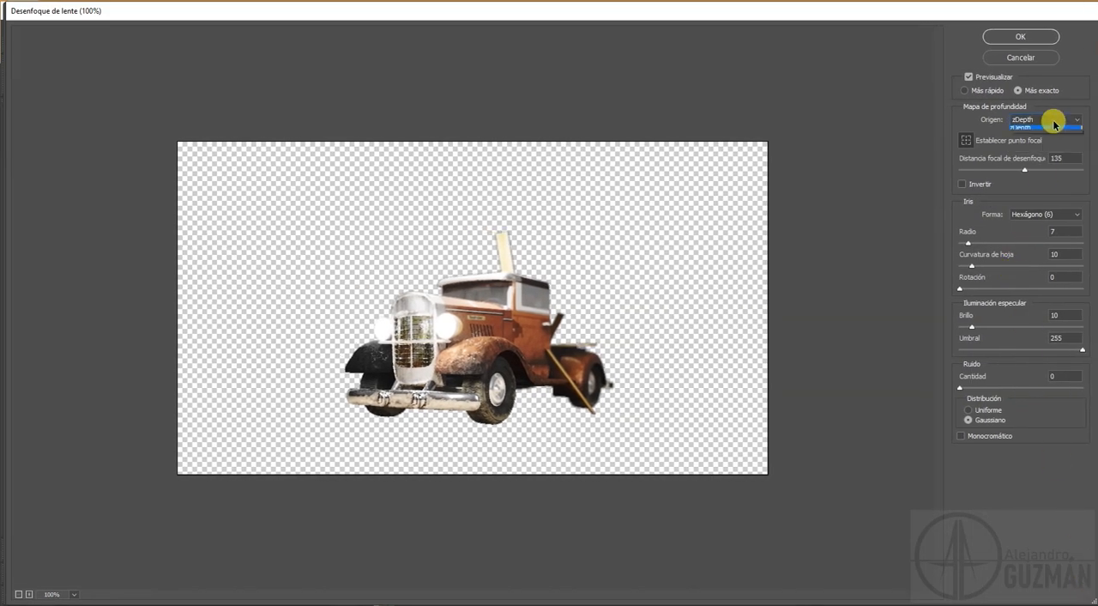
click(1031, 133)
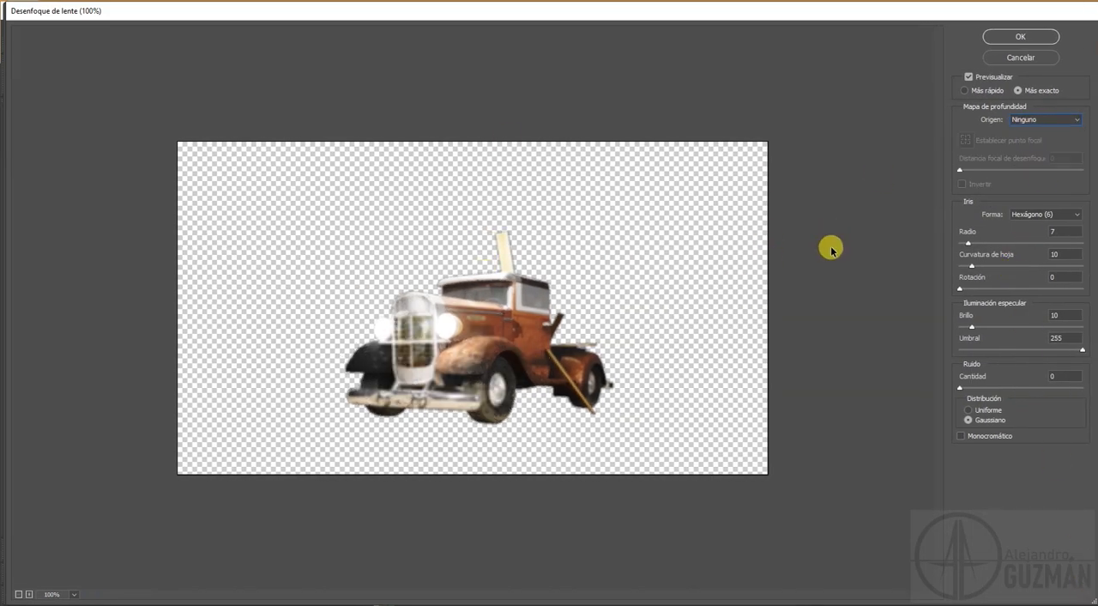
click(1037, 120)
click(1034, 158)
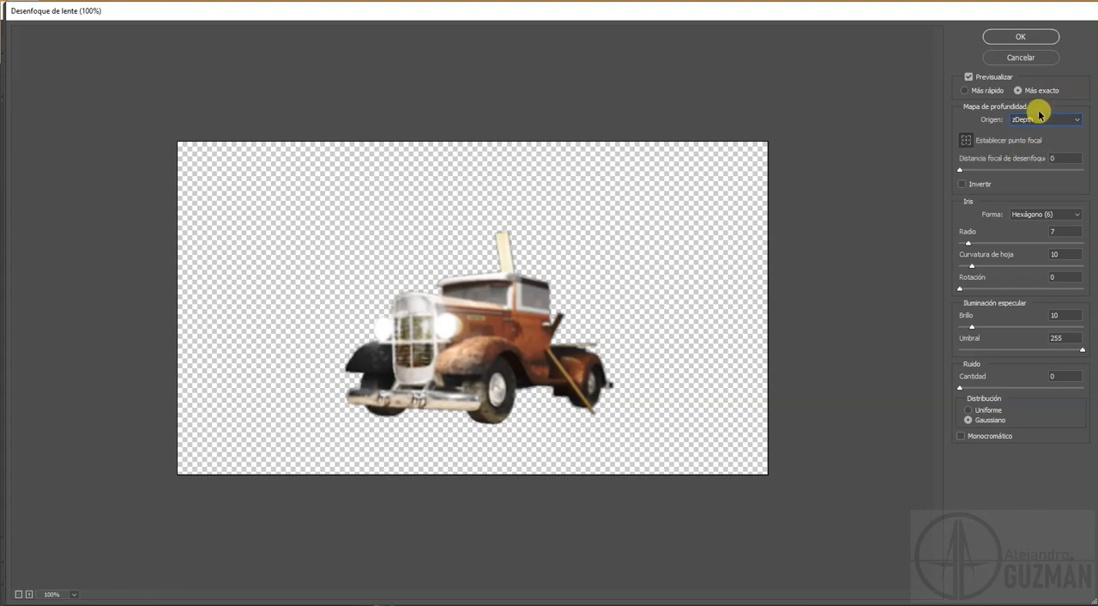
Step: Pick a focal point on the truck for a focal distance of 173, set the iris radius to 14 and apply the Lens Blur
click(965, 141)
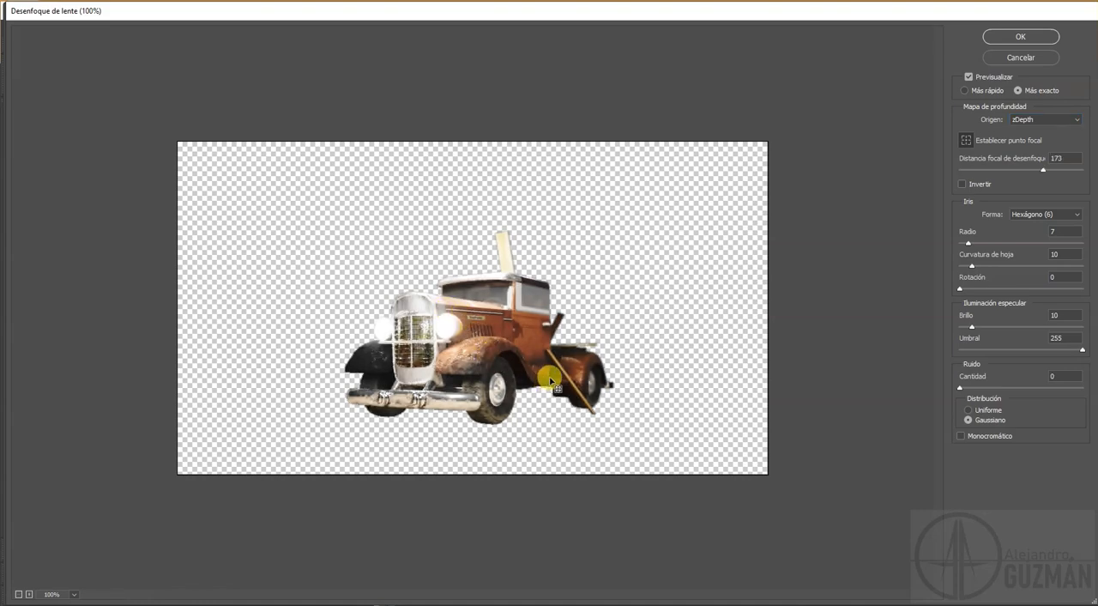
drag(969, 245, 987, 245)
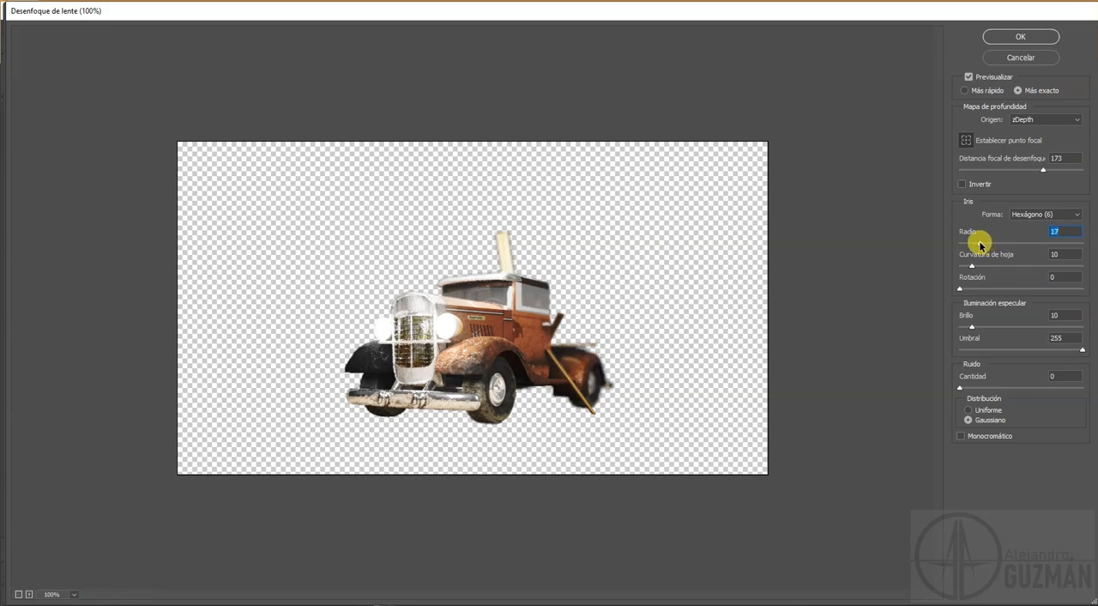
drag(978, 244, 976, 267)
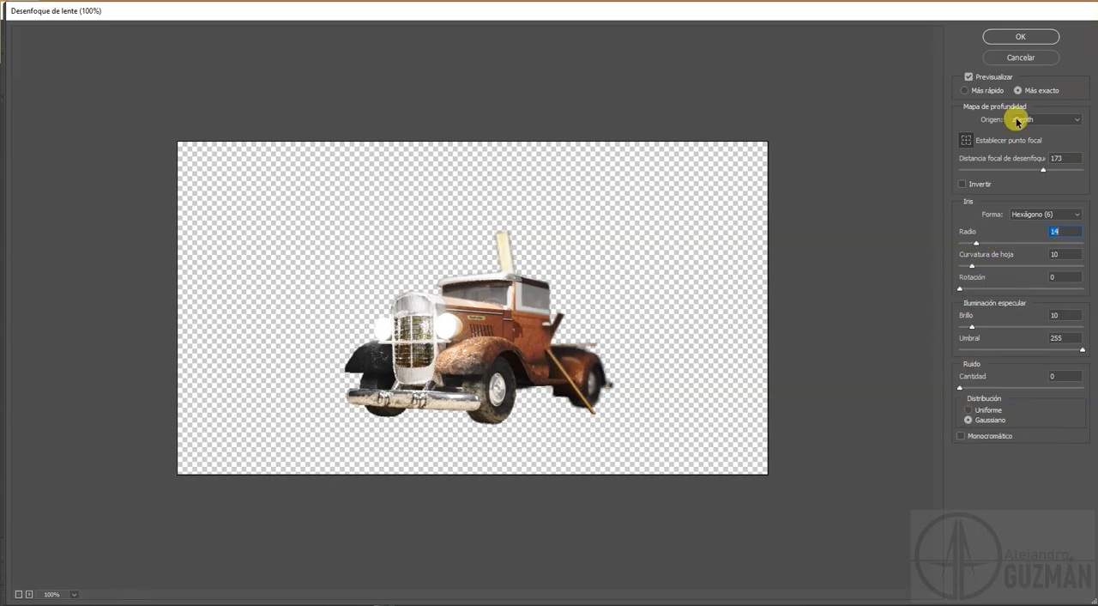
click(1022, 35)
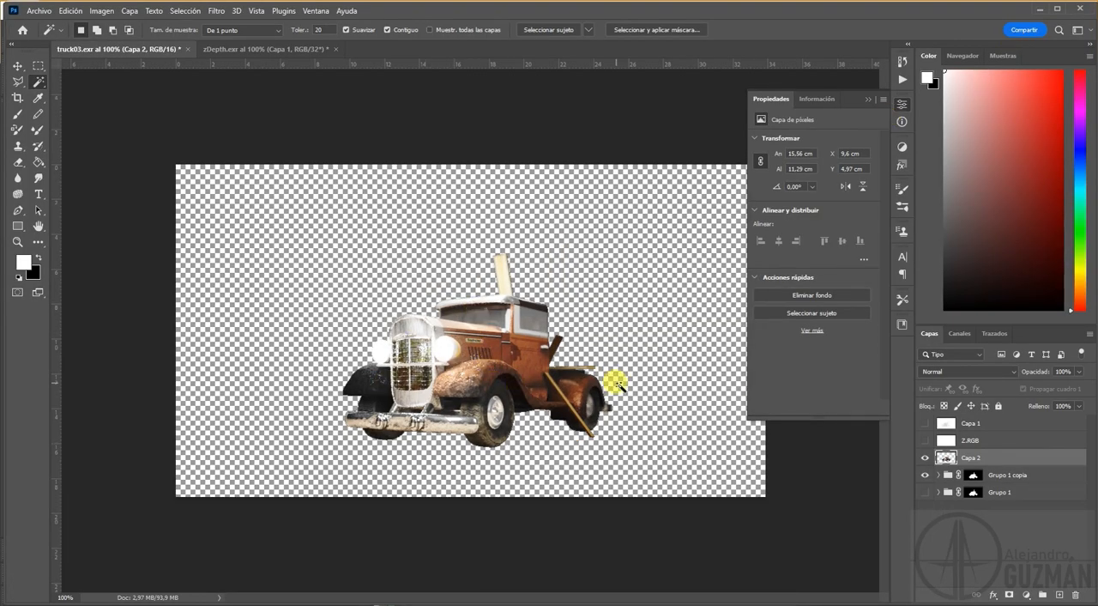